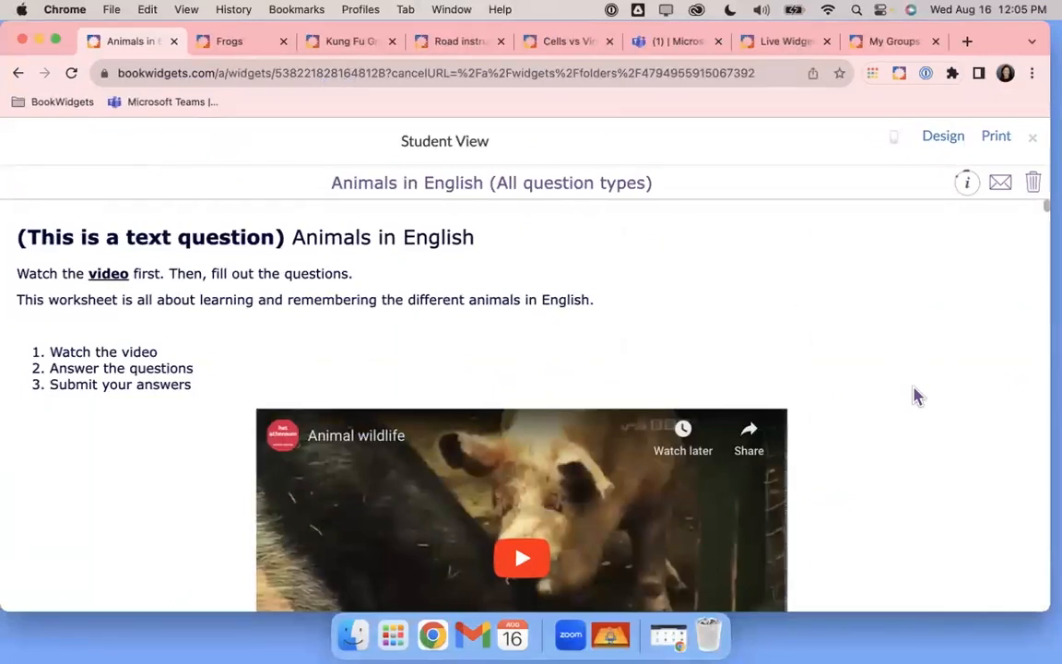
Scroll the Animals in English questions down to Question 28, then open the Frogs widget
{"action": "scroll", "coordinate": [917, 396], "scroll_direction": "down", "scroll_amount": 3}
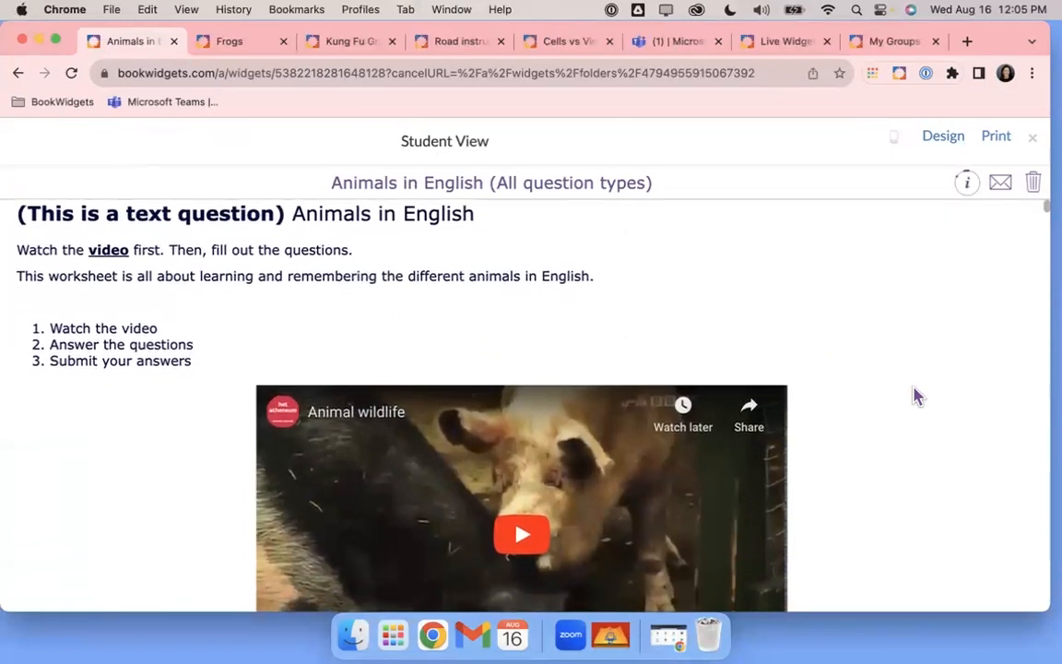
{"action": "scroll", "coordinate": [917, 396], "scroll_direction": "down", "scroll_amount": 5}
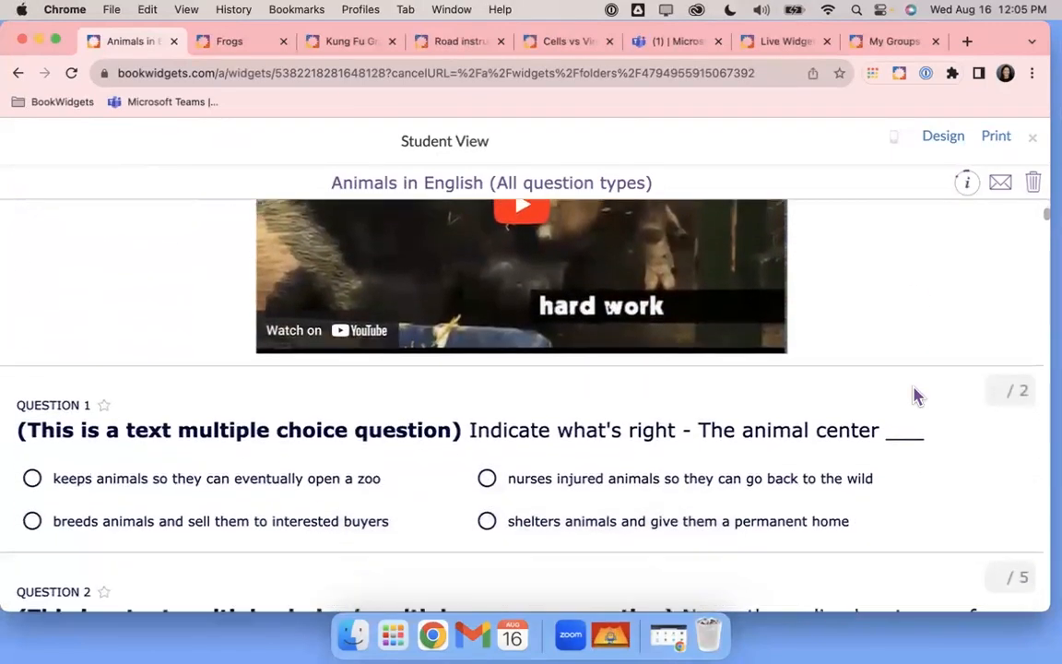
{"action": "scroll", "coordinate": [915, 395], "scroll_direction": "down", "scroll_amount": 6}
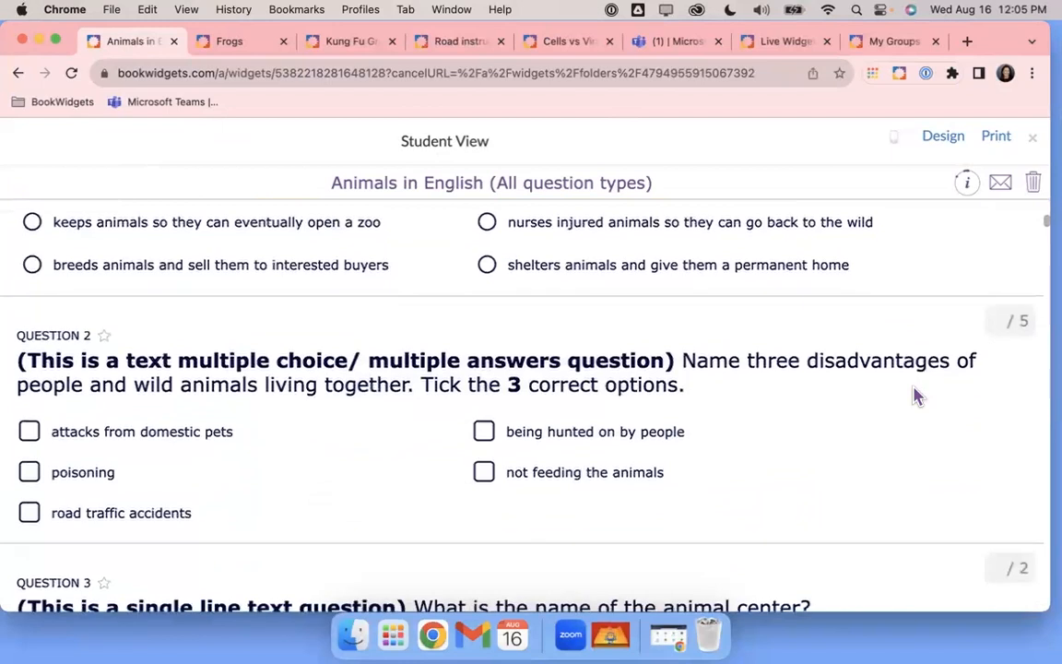
{"action": "scroll", "coordinate": [915, 394], "scroll_direction": "down", "scroll_amount": 5}
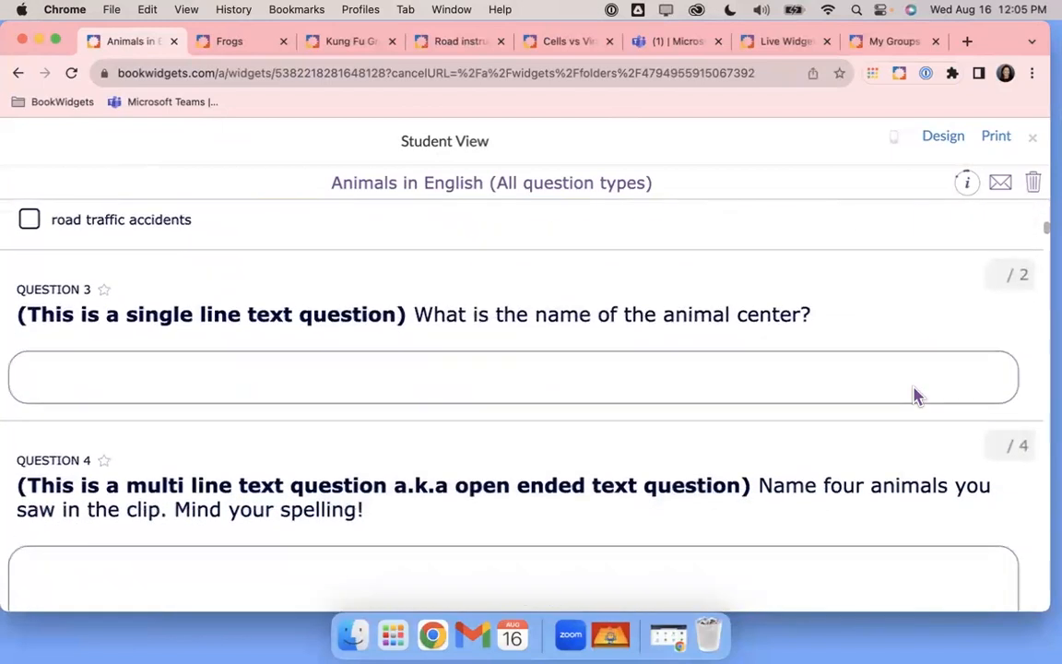
{"action": "scroll", "coordinate": [918, 397], "scroll_direction": "down", "scroll_amount": 1}
{"action": "scroll", "coordinate": [908, 428], "scroll_direction": "down", "scroll_amount": 6}
{"action": "scroll", "coordinate": [908, 426], "scroll_direction": "down", "scroll_amount": 3}
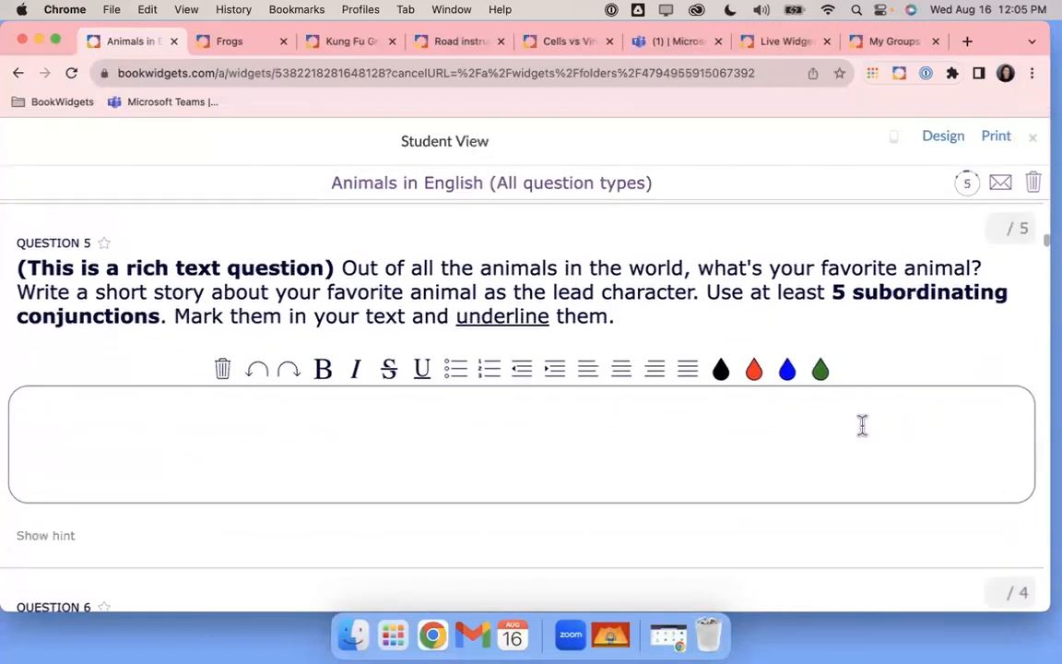
{"action": "scroll", "coordinate": [863, 425], "scroll_direction": "down", "scroll_amount": 5}
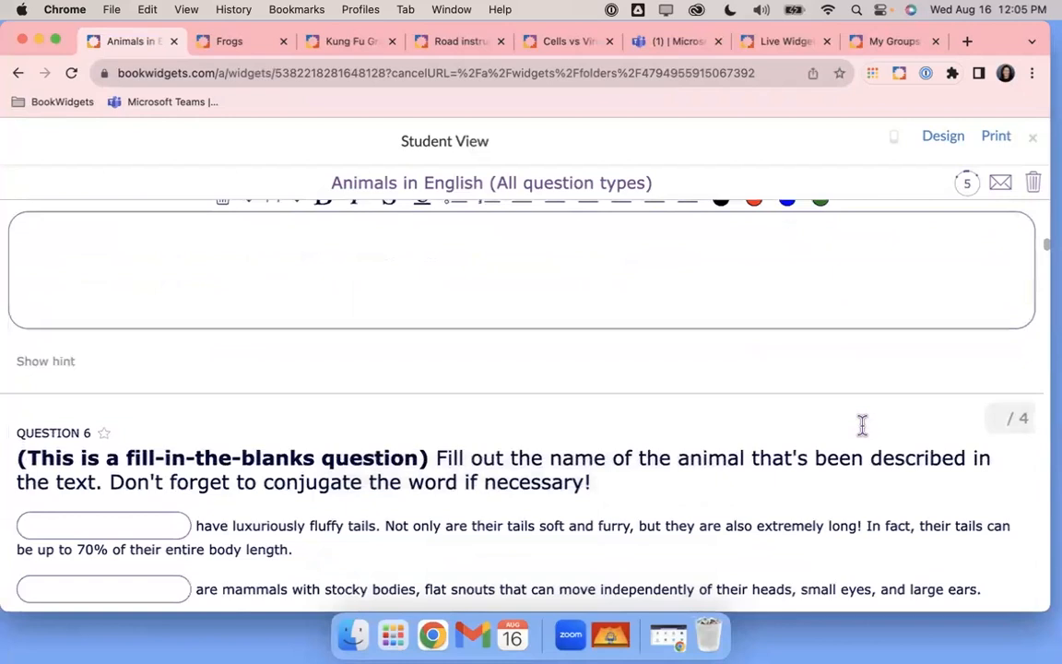
{"action": "scroll", "coordinate": [864, 436], "scroll_direction": "down", "scroll_amount": 4}
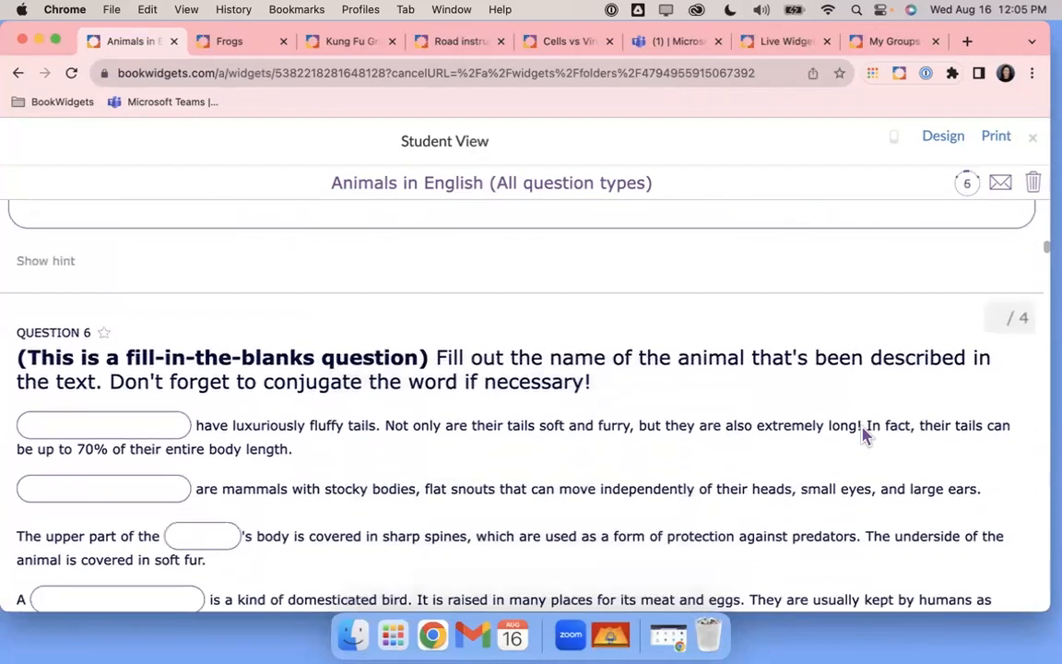
{"action": "scroll", "coordinate": [864, 435], "scroll_direction": "down", "scroll_amount": 5}
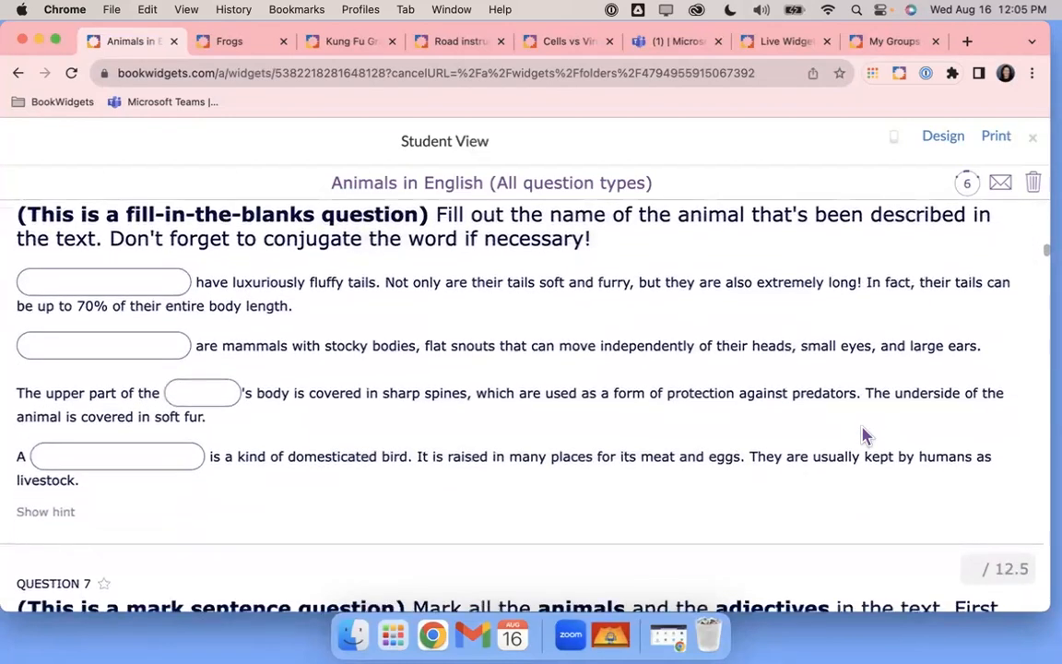
{"action": "scroll", "coordinate": [864, 436], "scroll_direction": "down", "scroll_amount": 15}
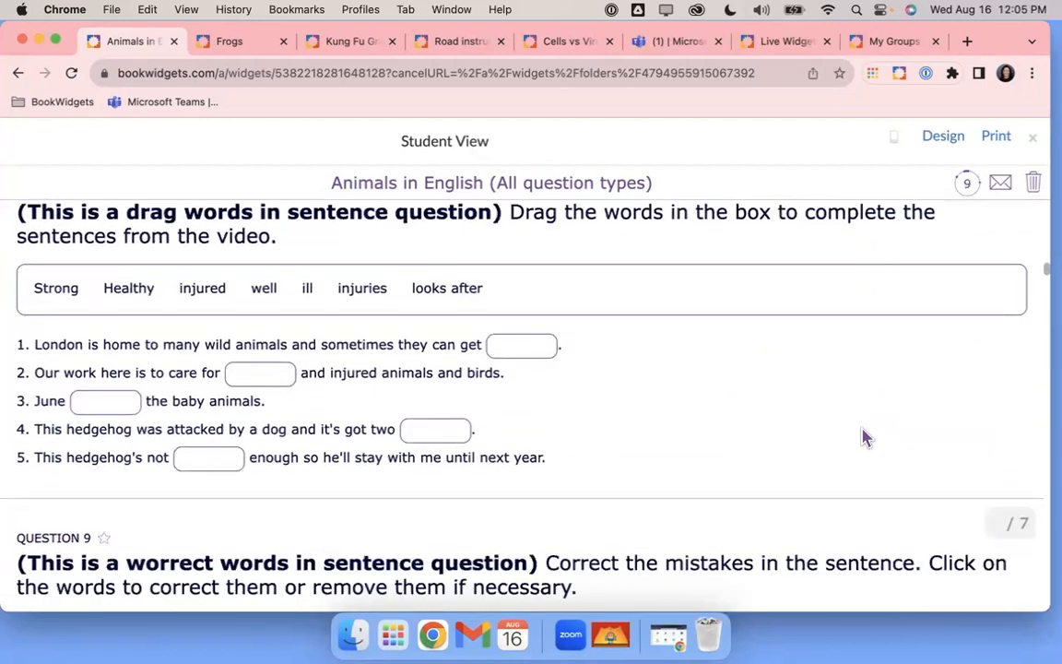
{"action": "scroll", "coordinate": [864, 436], "scroll_direction": "down", "scroll_amount": 11}
{"action": "scroll", "coordinate": [864, 436], "scroll_direction": "down", "scroll_amount": 5}
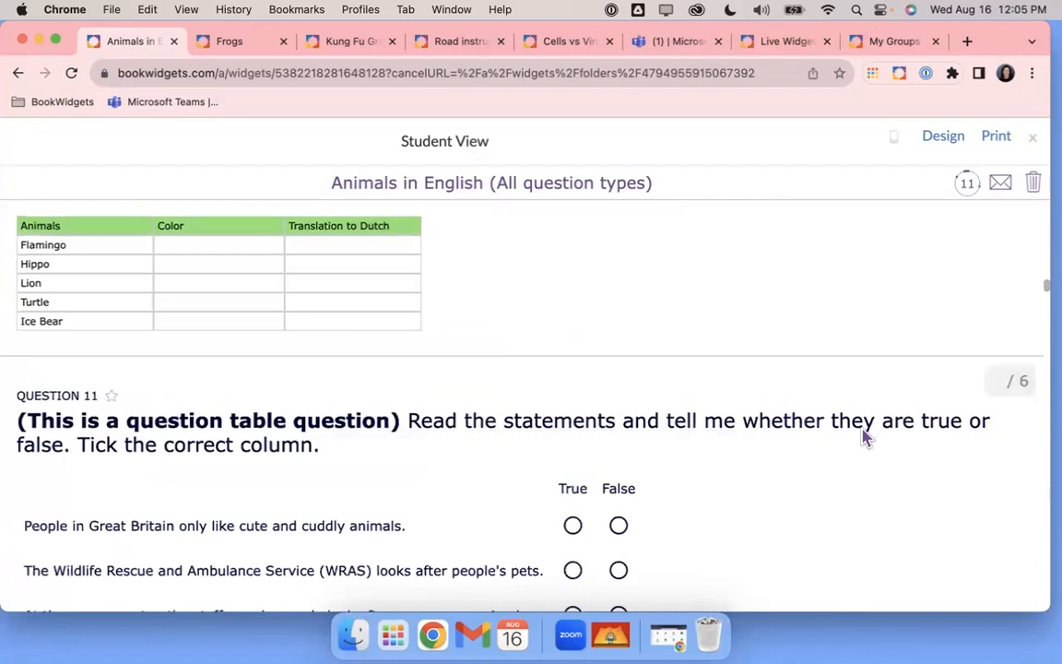
{"action": "scroll", "coordinate": [864, 436], "scroll_direction": "down", "scroll_amount": 3}
{"action": "scroll", "coordinate": [864, 436], "scroll_direction": "down", "scroll_amount": 6}
{"action": "scroll", "coordinate": [864, 436], "scroll_direction": "down", "scroll_amount": 8}
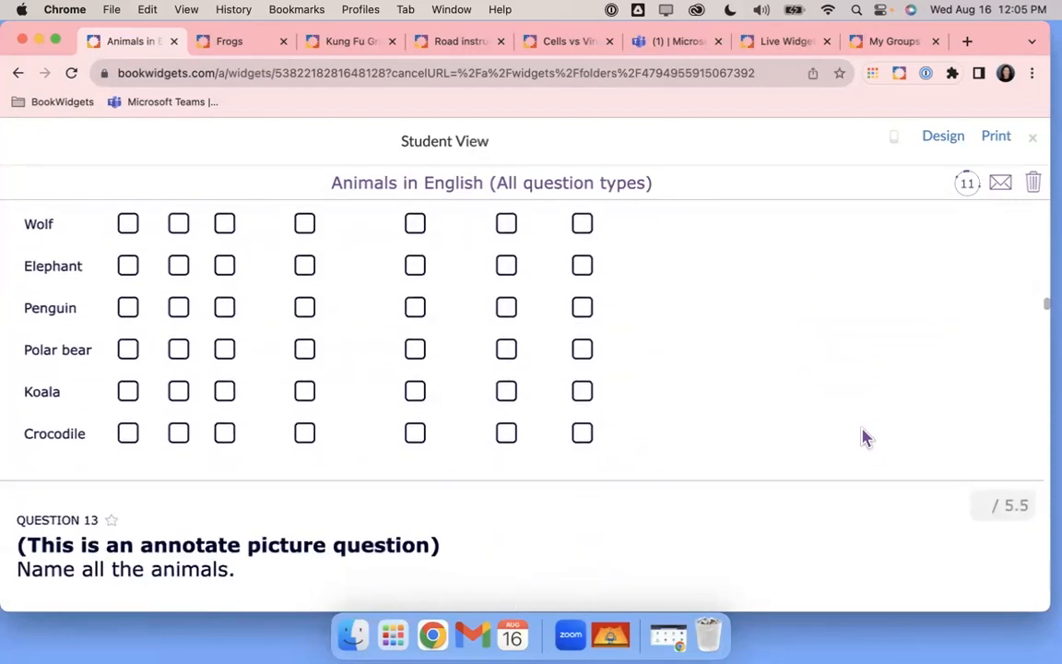
{"action": "scroll", "coordinate": [864, 436], "scroll_direction": "down", "scroll_amount": 10}
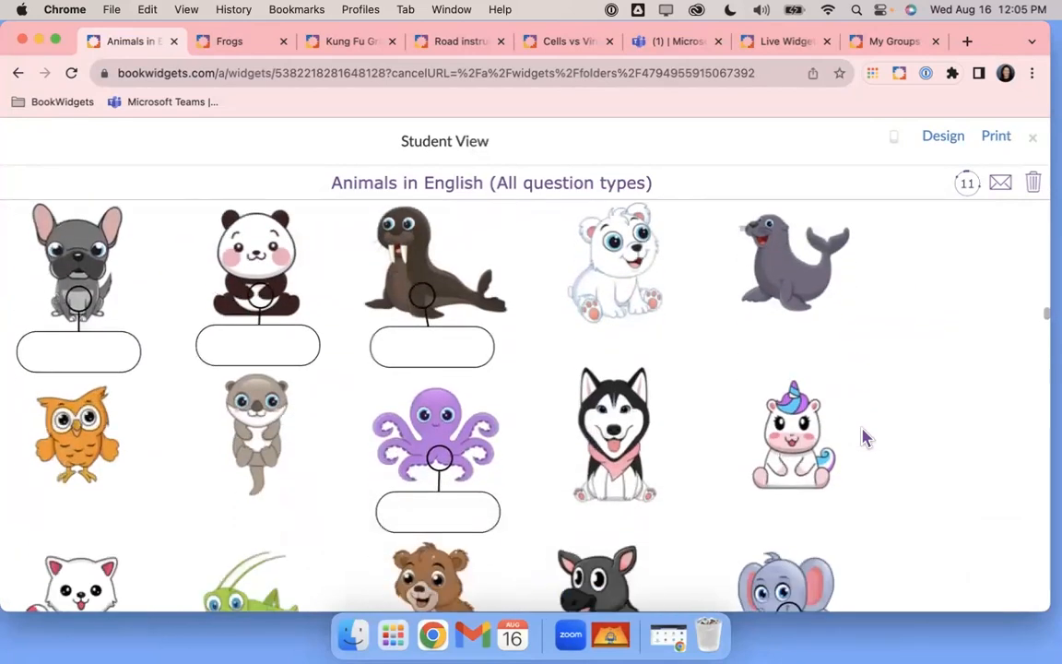
{"action": "scroll", "coordinate": [864, 484], "scroll_direction": "down", "scroll_amount": 7}
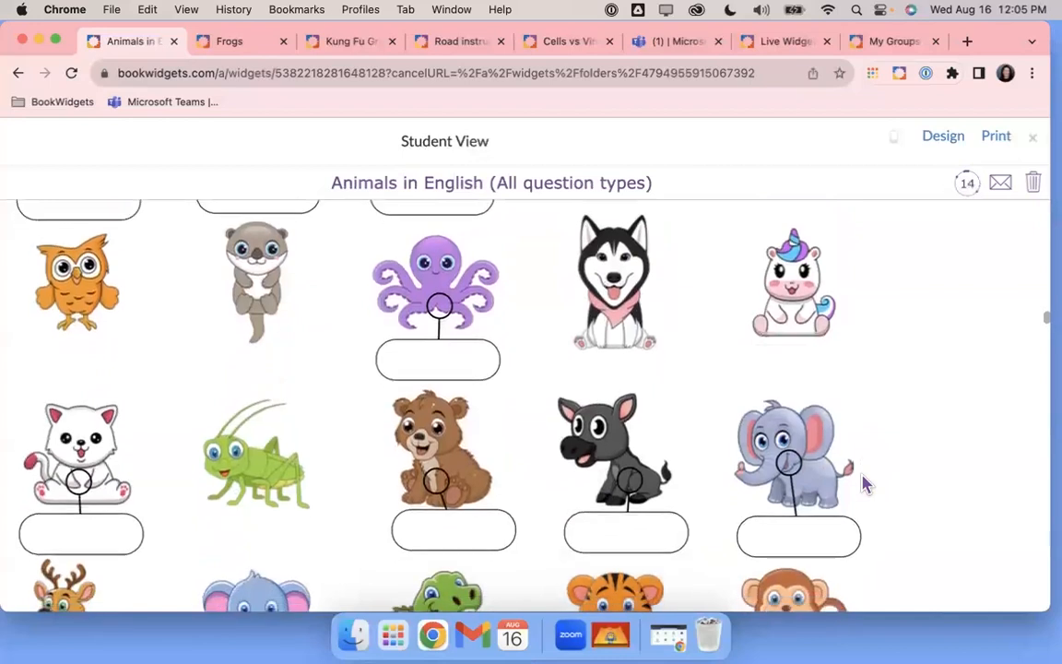
{"action": "scroll", "coordinate": [864, 484], "scroll_direction": "down", "scroll_amount": 15}
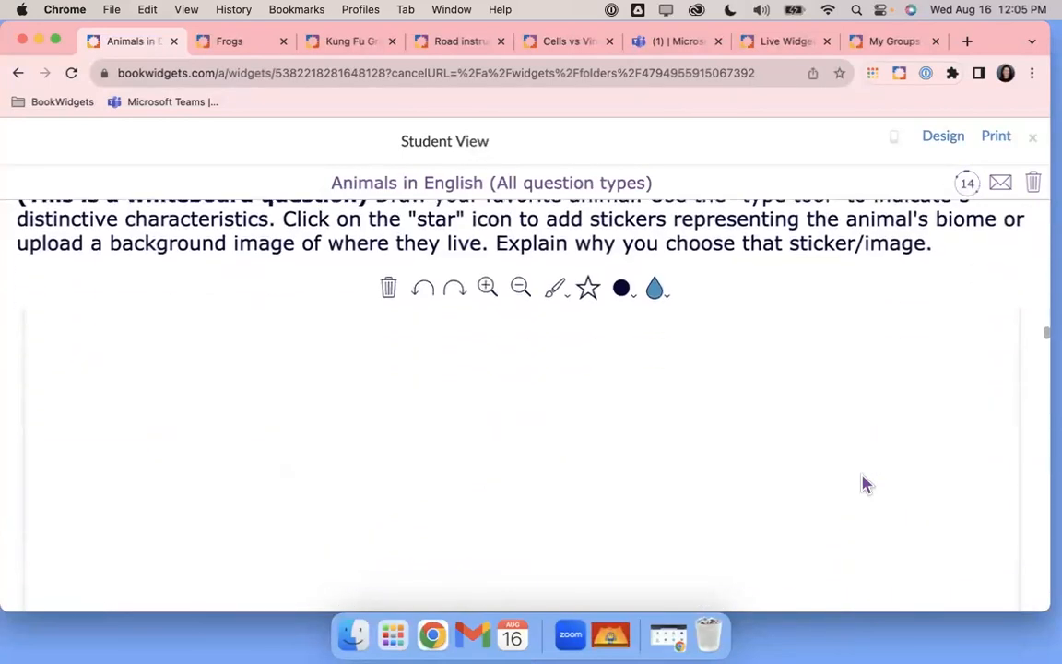
{"action": "scroll", "coordinate": [864, 484], "scroll_direction": "down", "scroll_amount": 6}
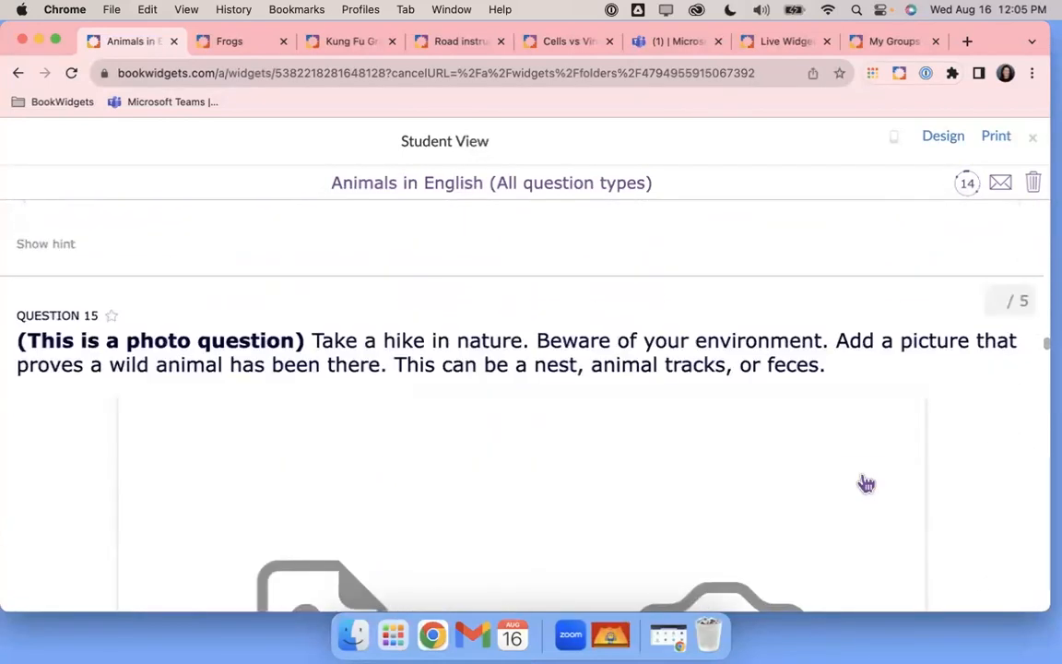
{"action": "scroll", "coordinate": [818, 516], "scroll_direction": "down", "scroll_amount": 3}
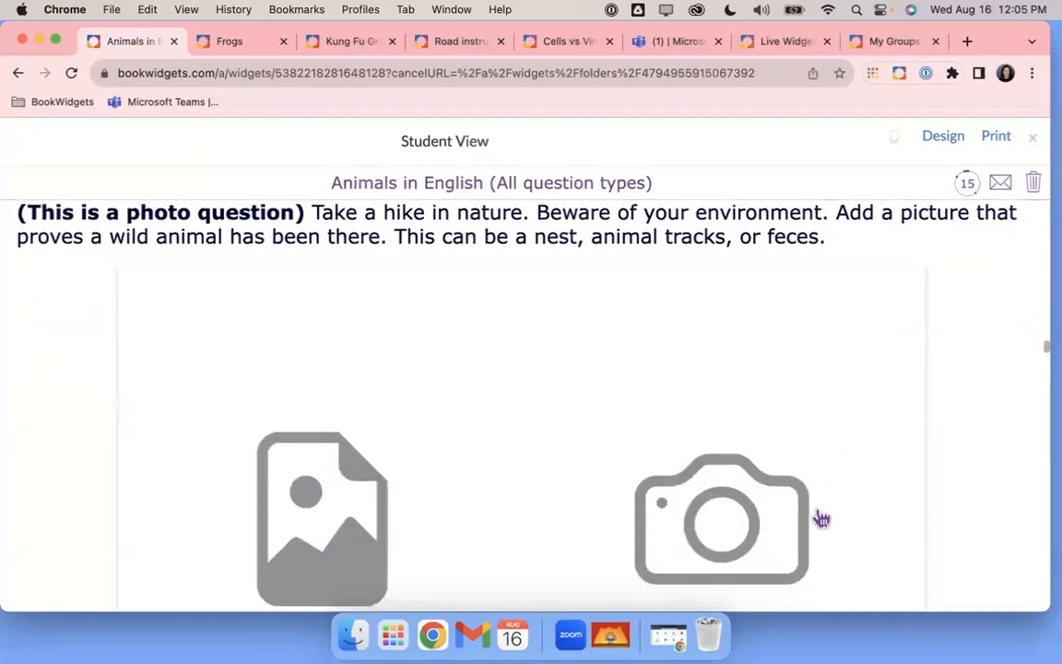
{"action": "scroll", "coordinate": [821, 520], "scroll_direction": "down", "scroll_amount": 13}
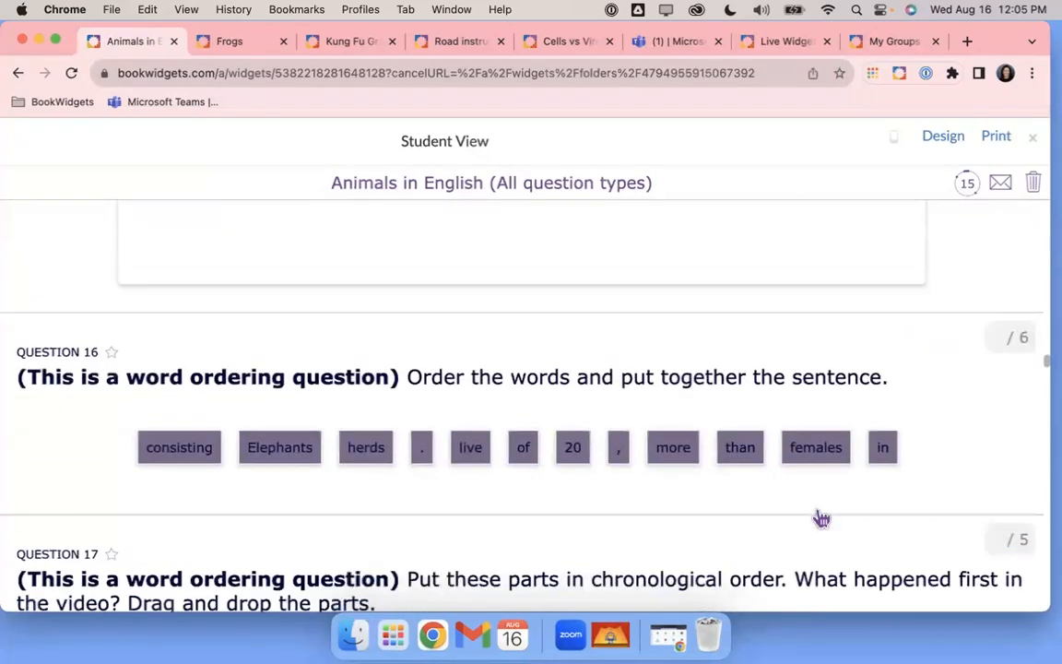
{"action": "scroll", "coordinate": [818, 521], "scroll_direction": "down", "scroll_amount": 8}
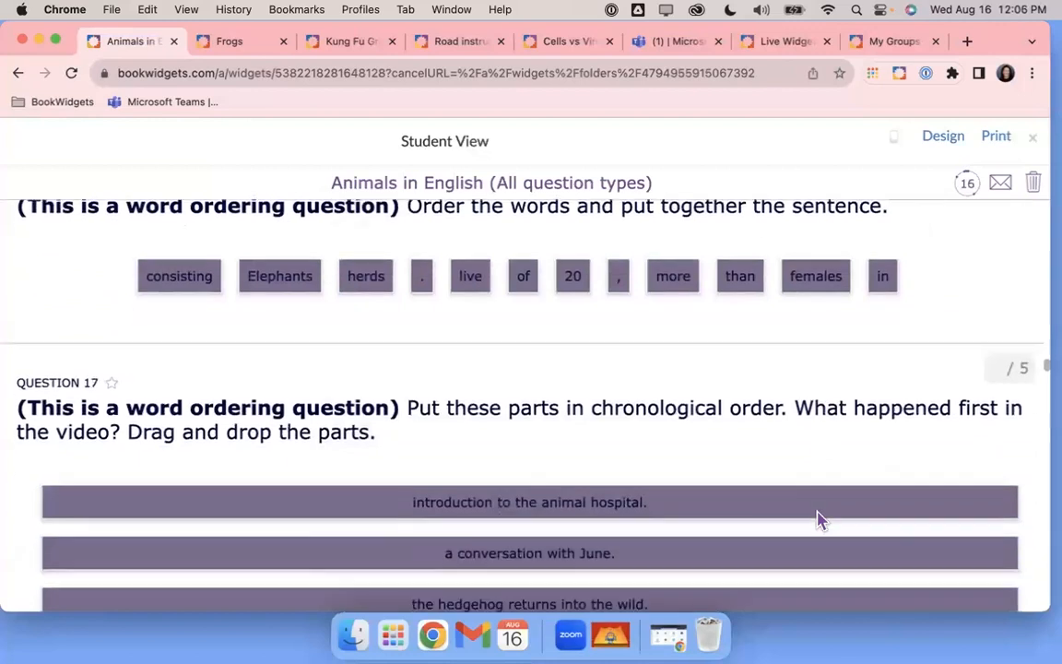
{"action": "scroll", "coordinate": [819, 518], "scroll_direction": "down", "scroll_amount": 4}
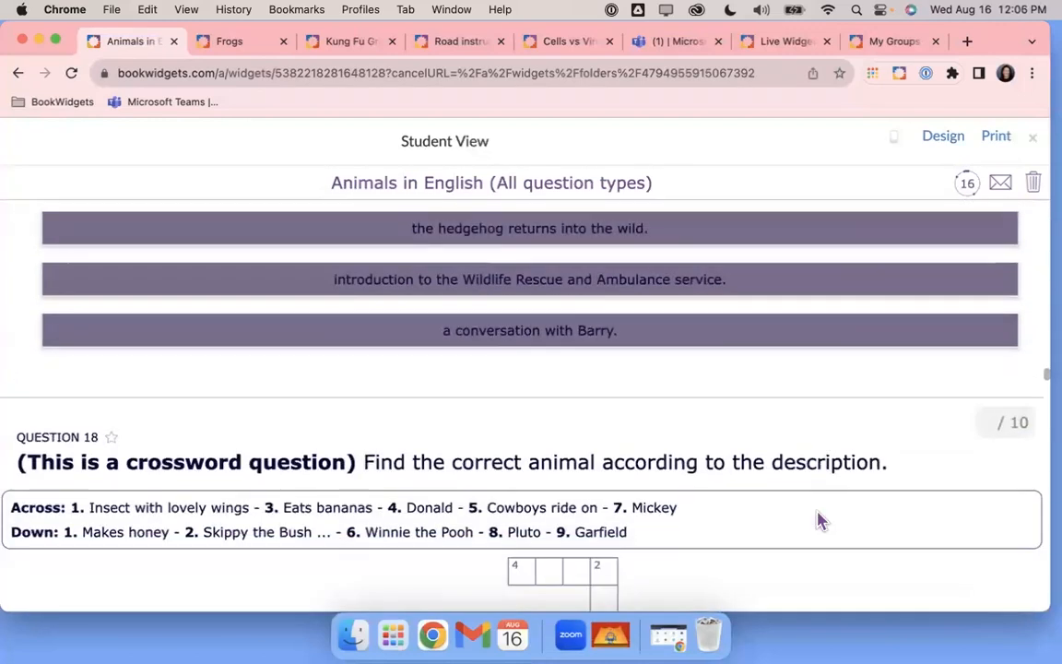
{"action": "scroll", "coordinate": [804, 509], "scroll_direction": "down", "scroll_amount": 11}
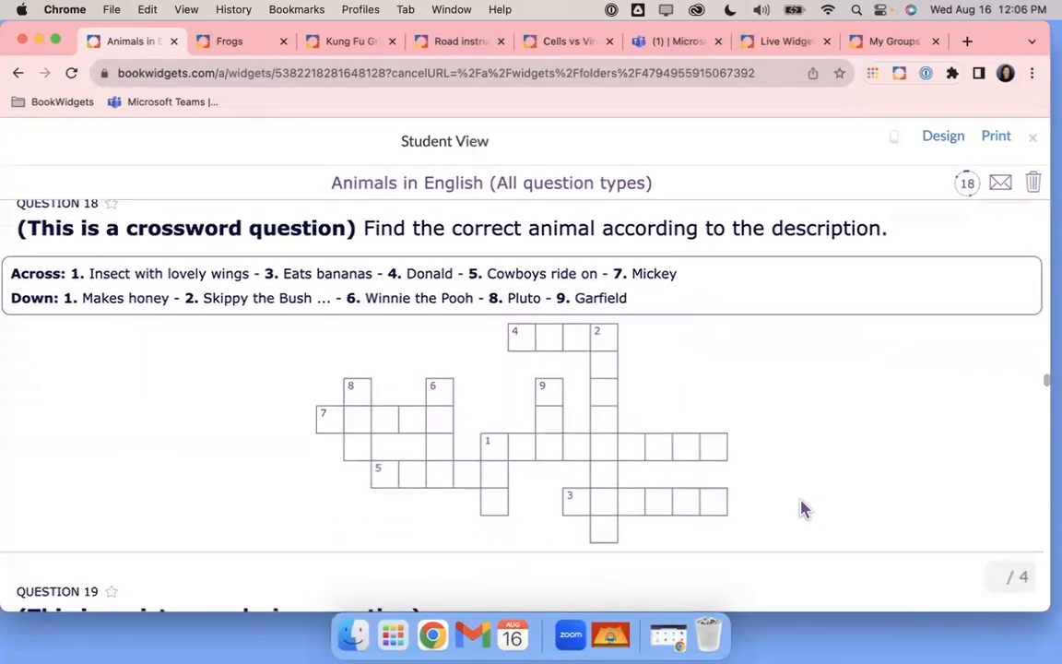
{"action": "scroll", "coordinate": [804, 509], "scroll_direction": "down", "scroll_amount": 9}
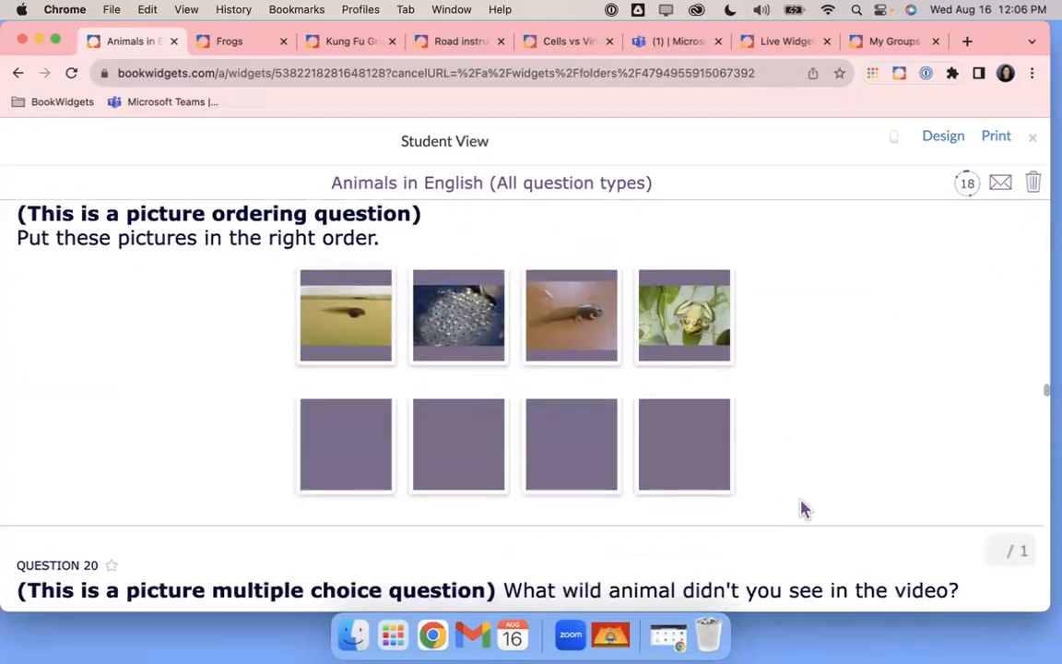
{"action": "scroll", "coordinate": [804, 509], "scroll_direction": "down", "scroll_amount": 18}
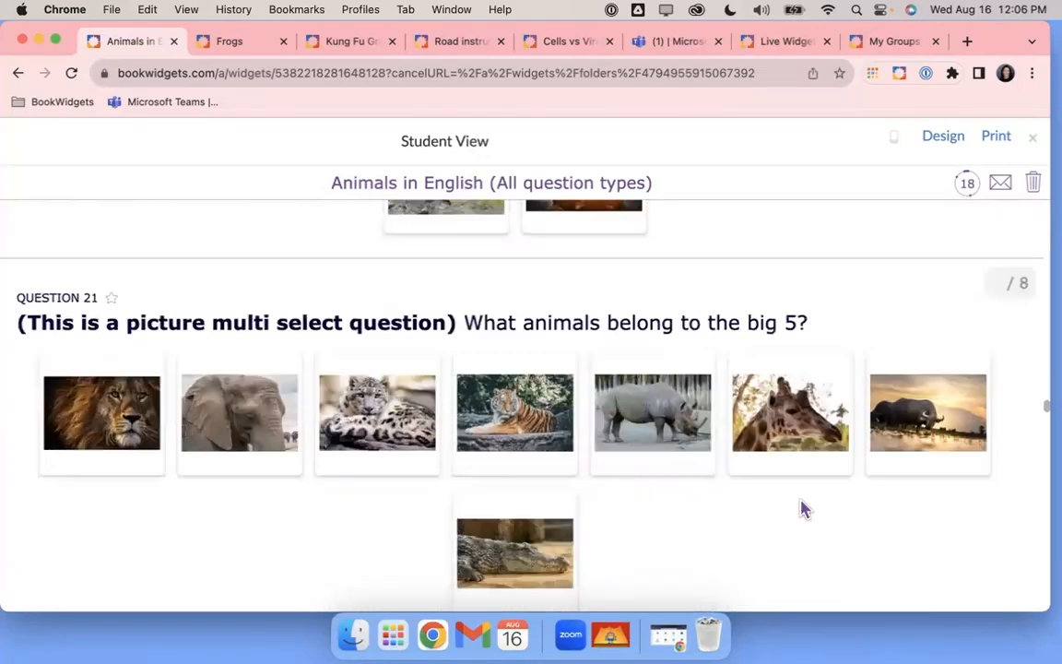
{"action": "scroll", "coordinate": [801, 507], "scroll_direction": "down", "scroll_amount": 18}
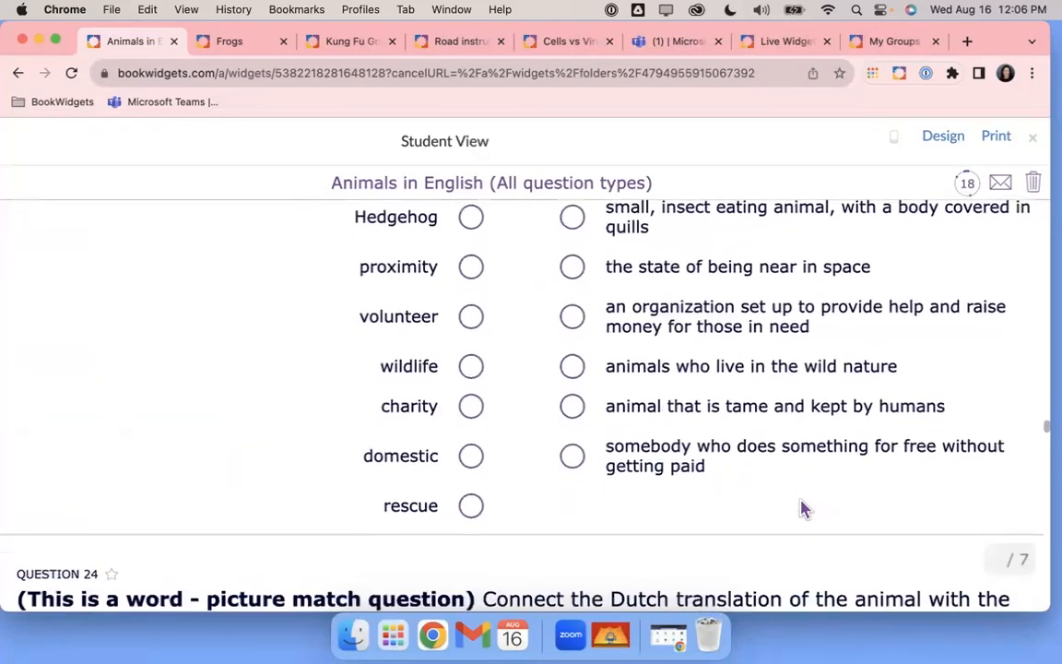
{"action": "scroll", "coordinate": [802, 508], "scroll_direction": "down", "scroll_amount": 6}
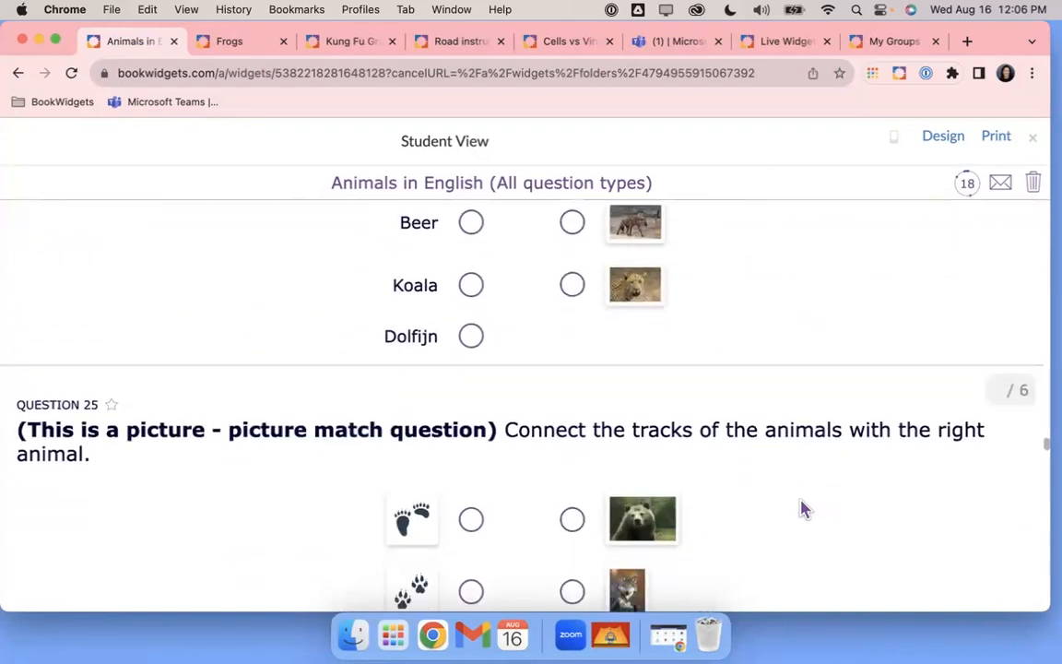
{"action": "scroll", "coordinate": [798, 504], "scroll_direction": "down", "scroll_amount": 13}
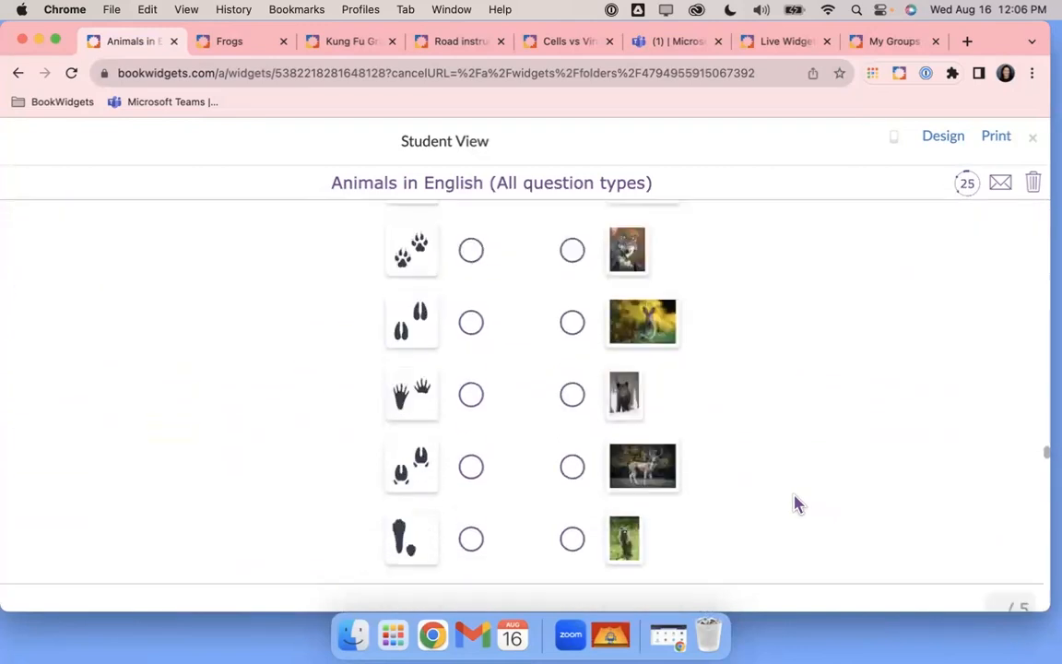
{"action": "scroll", "coordinate": [798, 503], "scroll_direction": "down", "scroll_amount": 2}
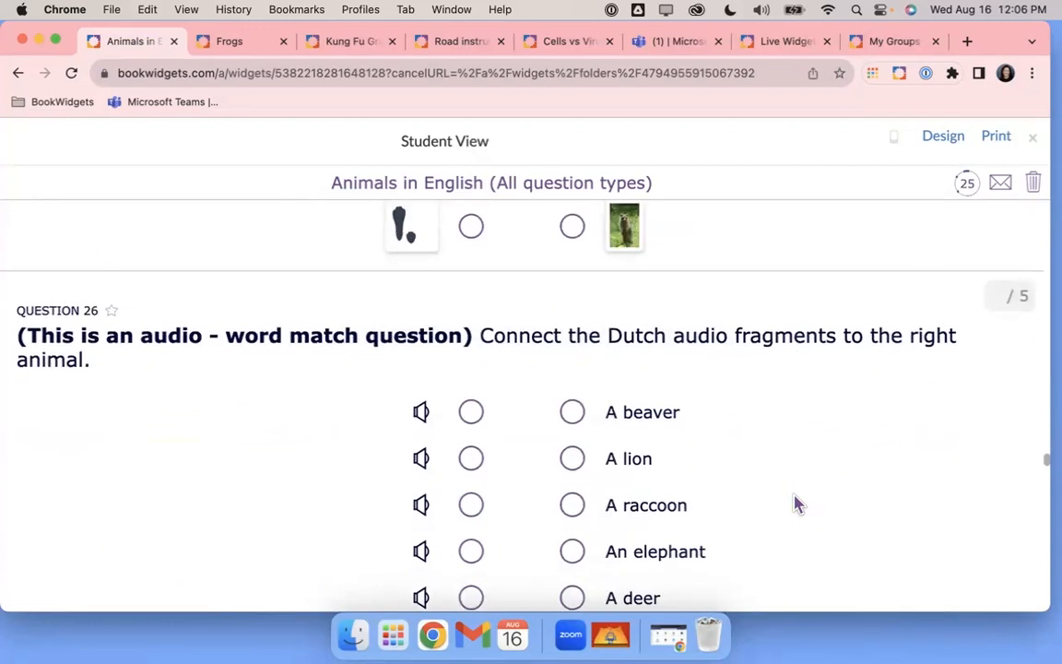
{"action": "scroll", "coordinate": [799, 504], "scroll_direction": "down", "scroll_amount": 15}
{"action": "scroll", "coordinate": [798, 503], "scroll_direction": "down", "scroll_amount": 8}
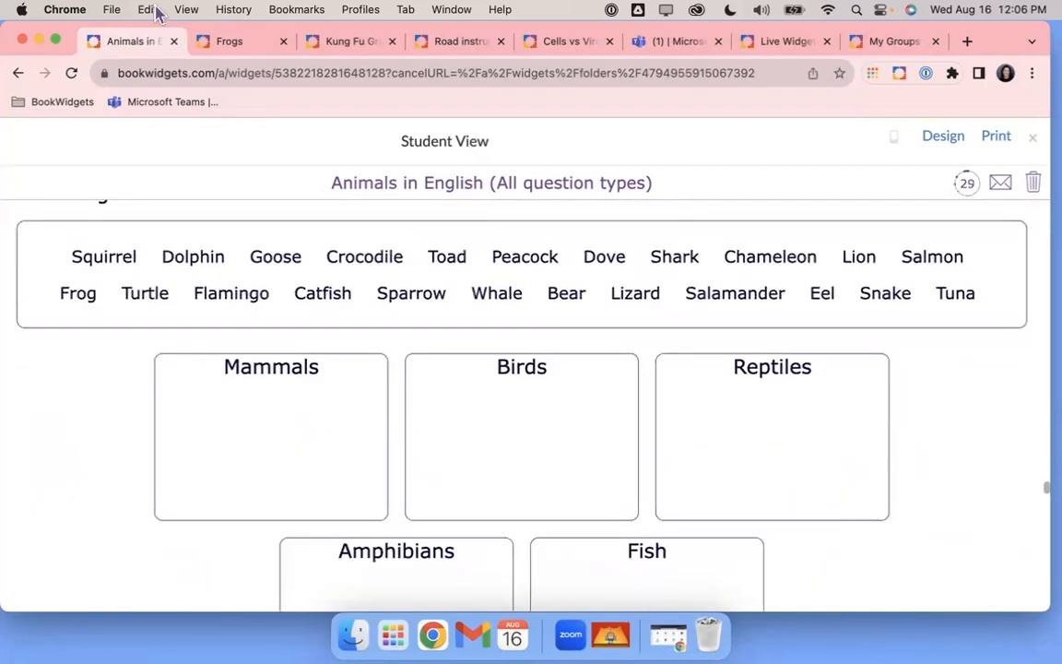
{"action": "left_click", "coordinate": [225, 49]}
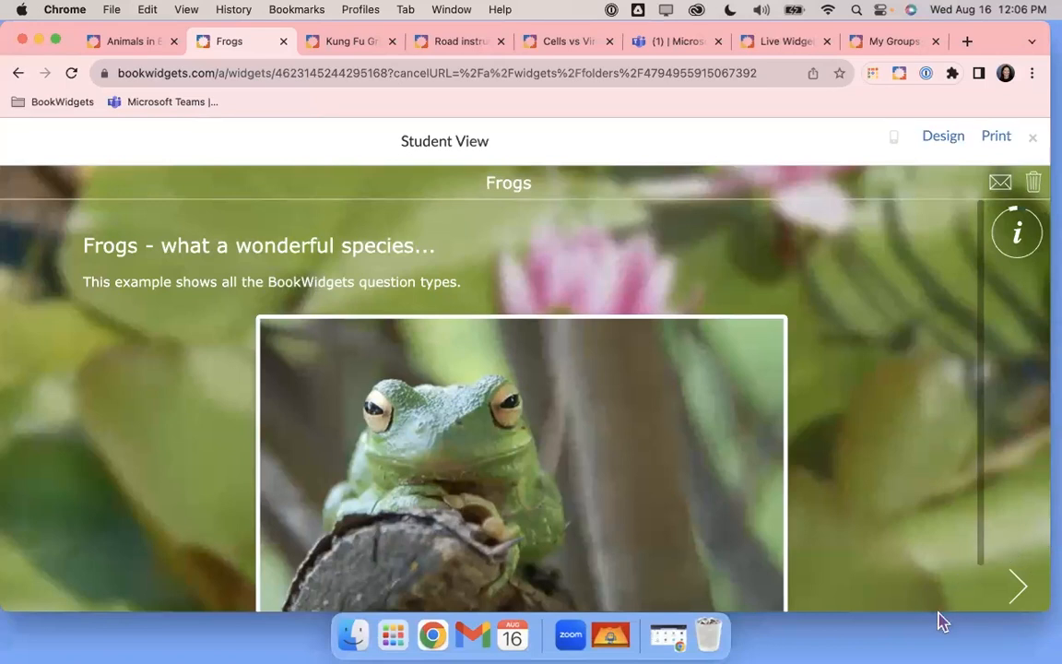
Advance the Frogs quiz from its intro through Questions 1–8 to Question 9
{"action": "left_click", "coordinate": [1018, 590]}
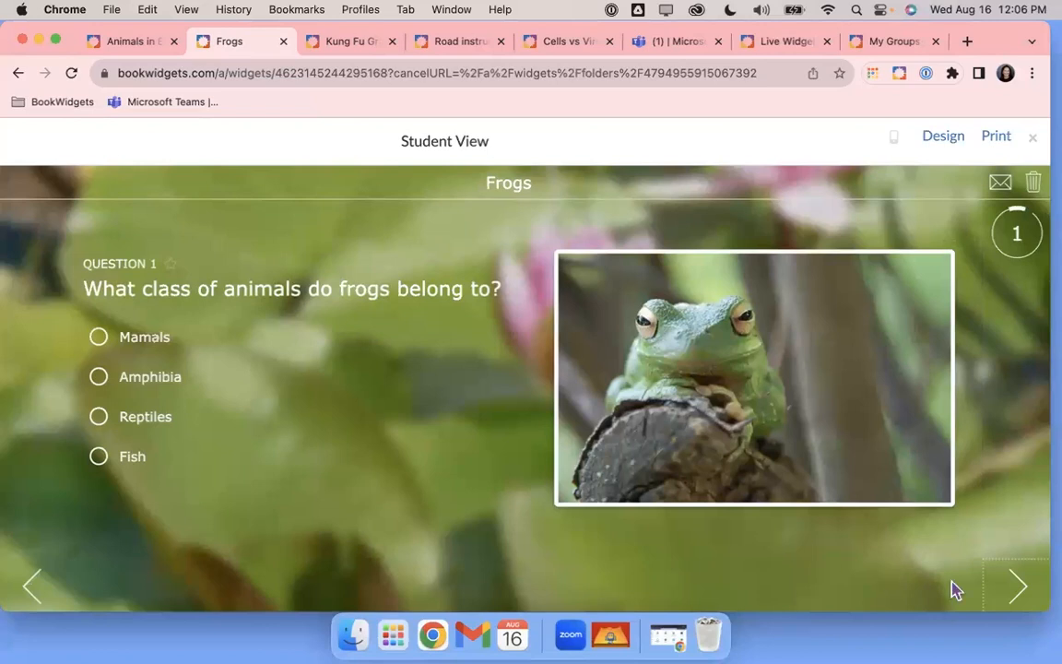
{"action": "left_click", "coordinate": [1018, 587]}
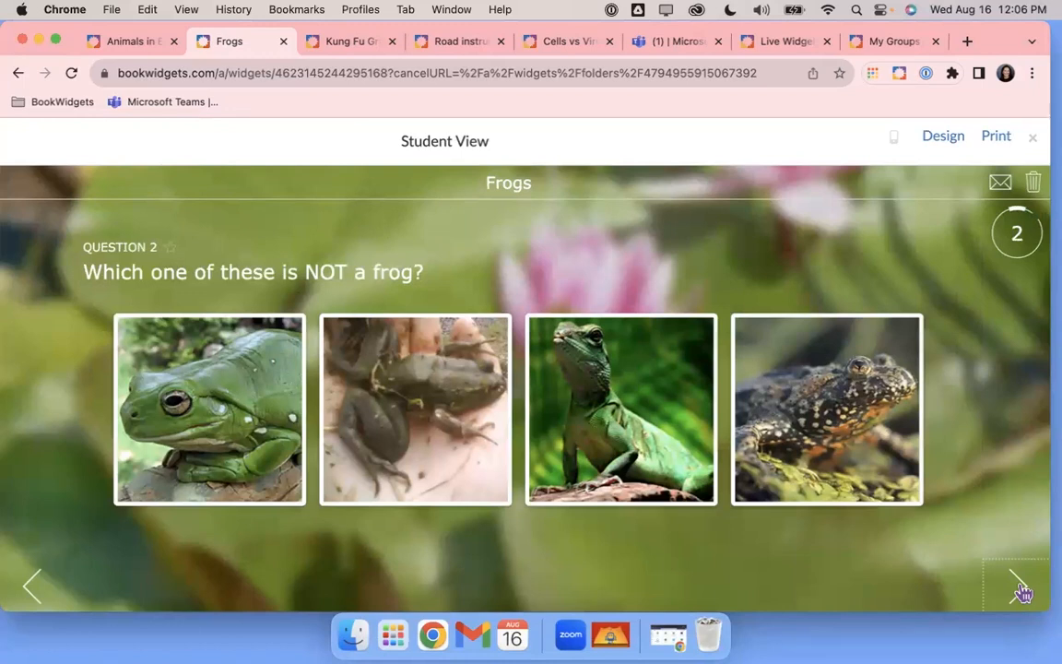
{"action": "left_click", "coordinate": [1019, 589]}
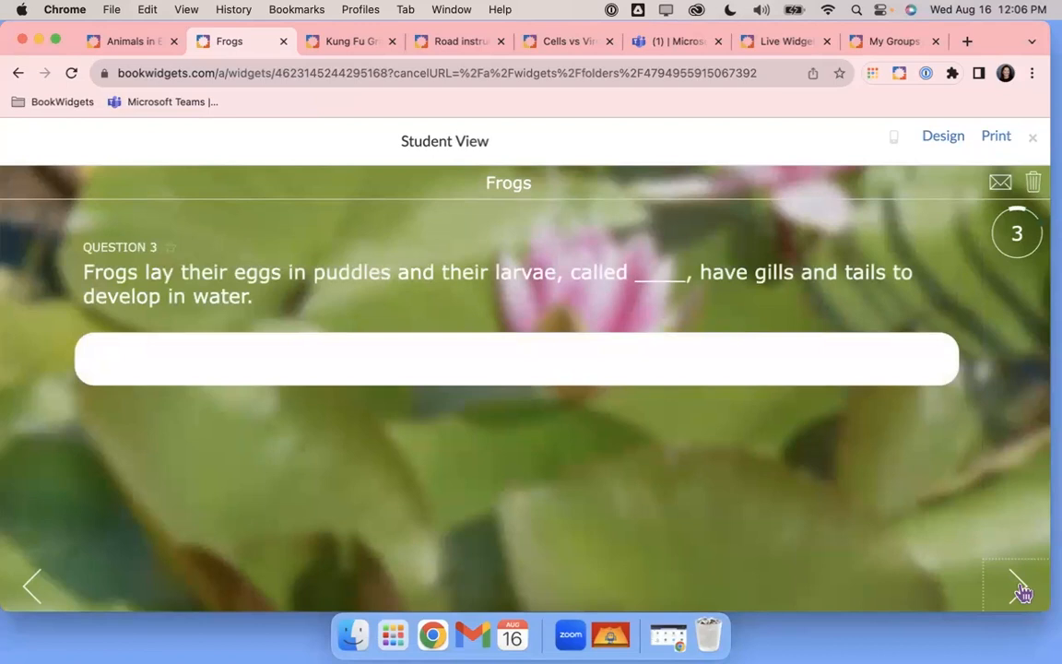
{"action": "left_click", "coordinate": [1019, 588]}
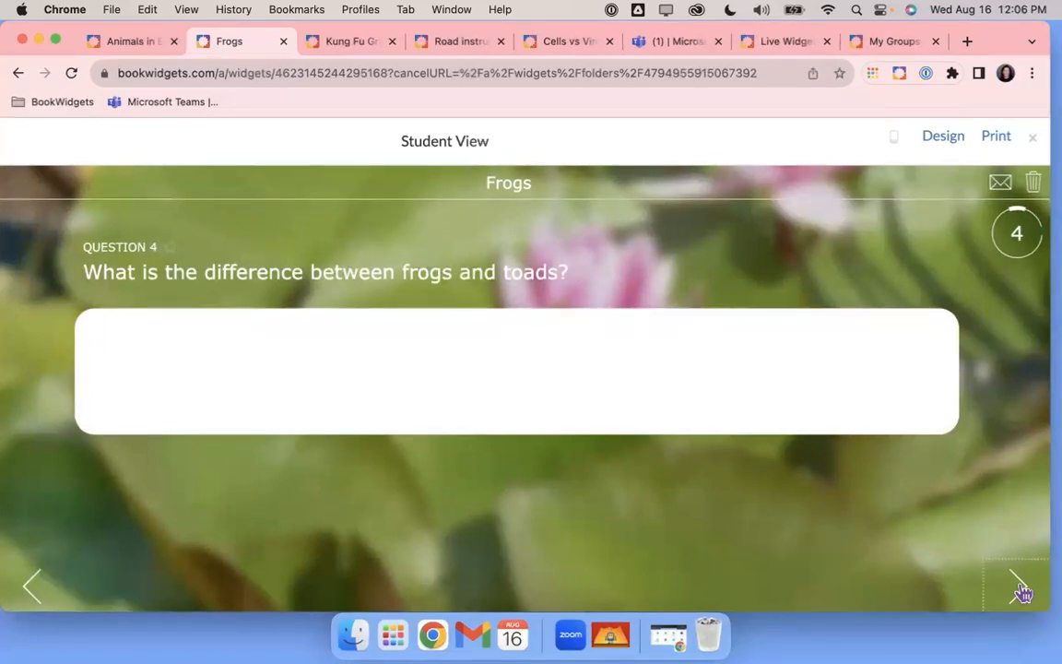
{"action": "left_click", "coordinate": [1019, 589]}
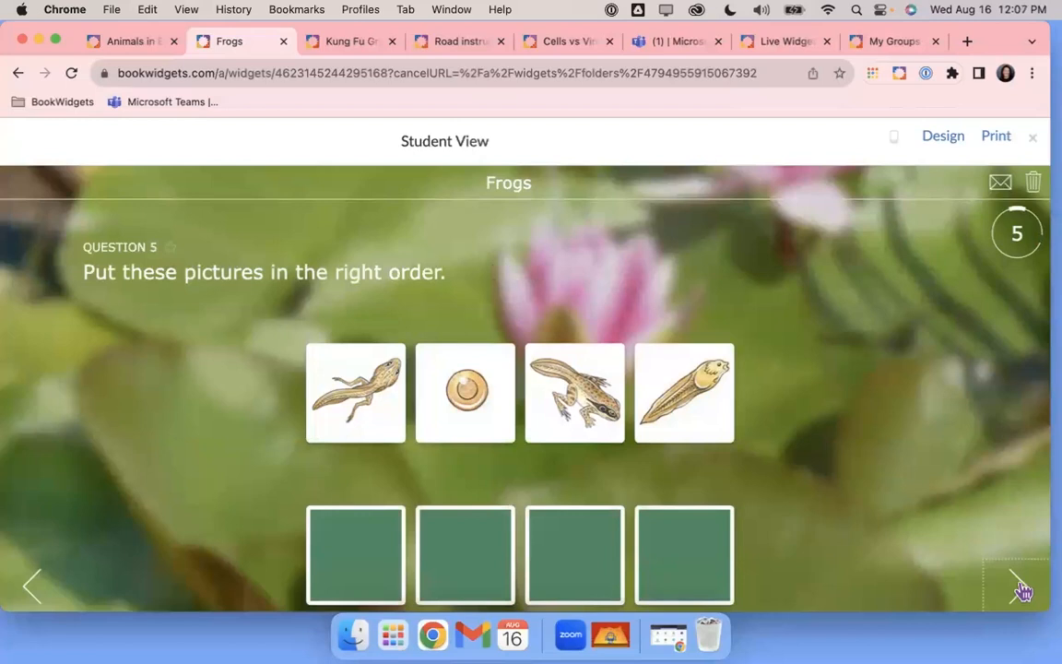
{"action": "left_click", "coordinate": [1019, 588]}
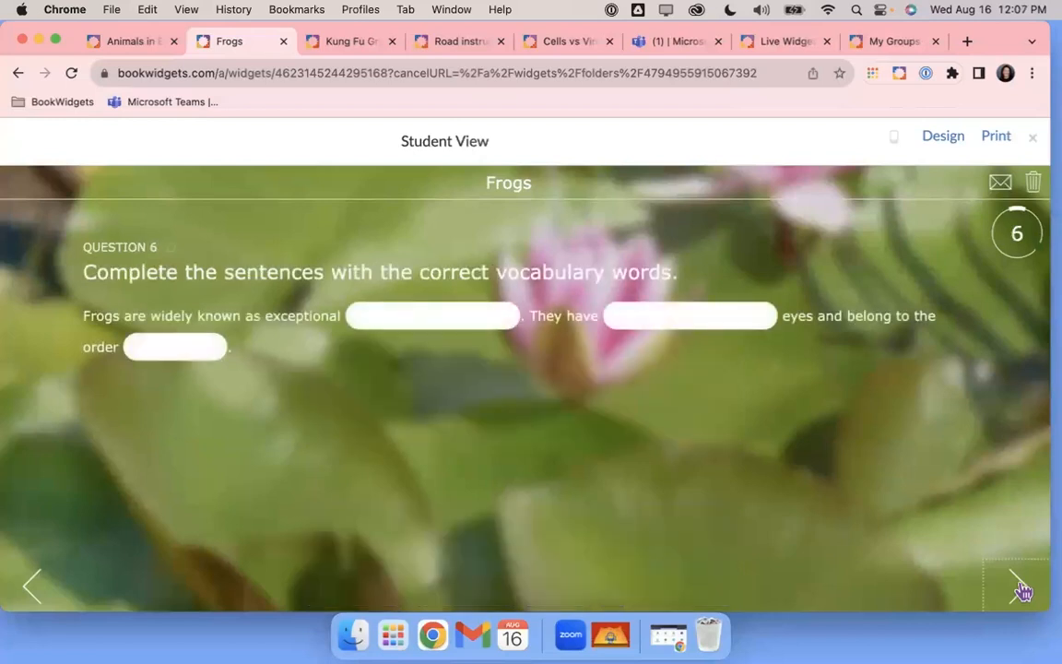
{"action": "left_click", "coordinate": [1019, 588]}
{"action": "left_click", "coordinate": [1019, 589]}
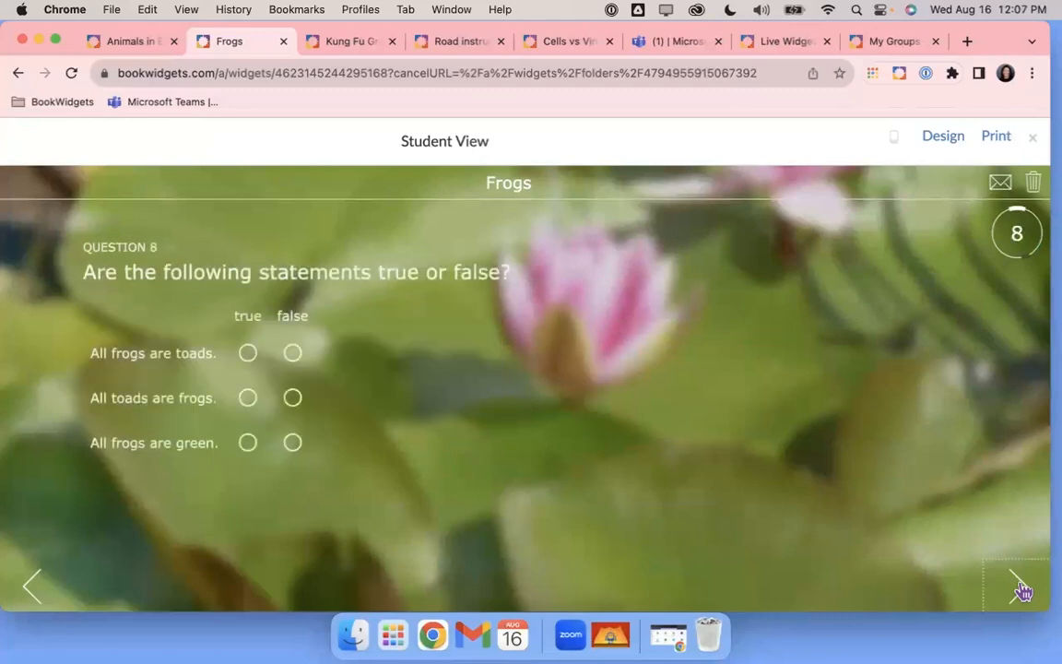
{"action": "left_click", "coordinate": [1019, 589]}
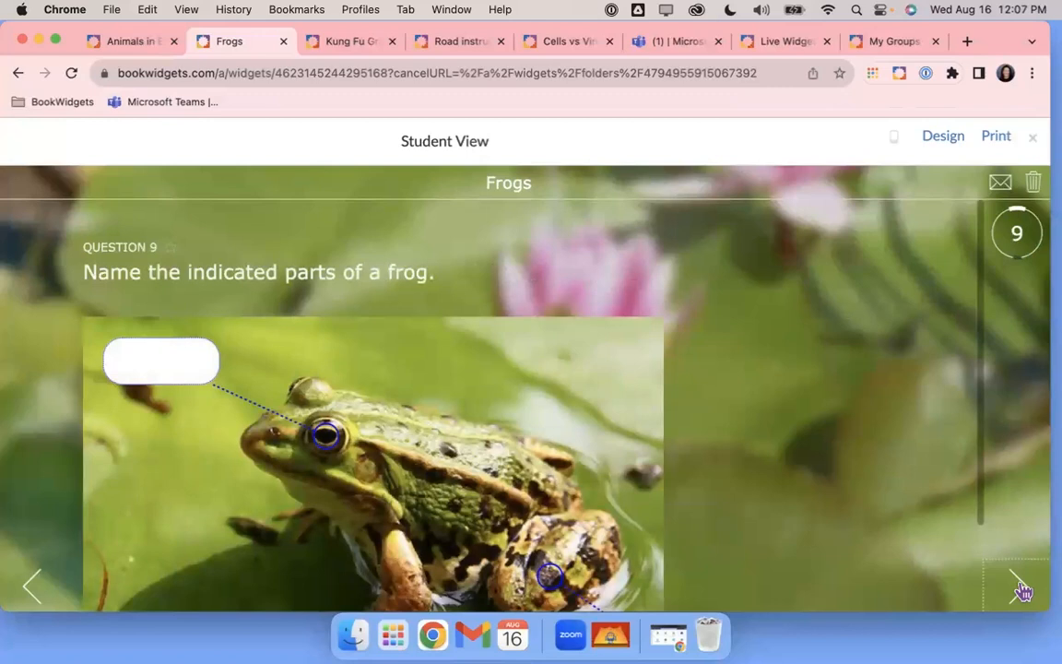
Page through Frogs Questions 10–17 to the submit page, then open Kung Fu Grasshoppers
{"action": "left_click", "coordinate": [1019, 588]}
{"action": "left_click", "coordinate": [1019, 589]}
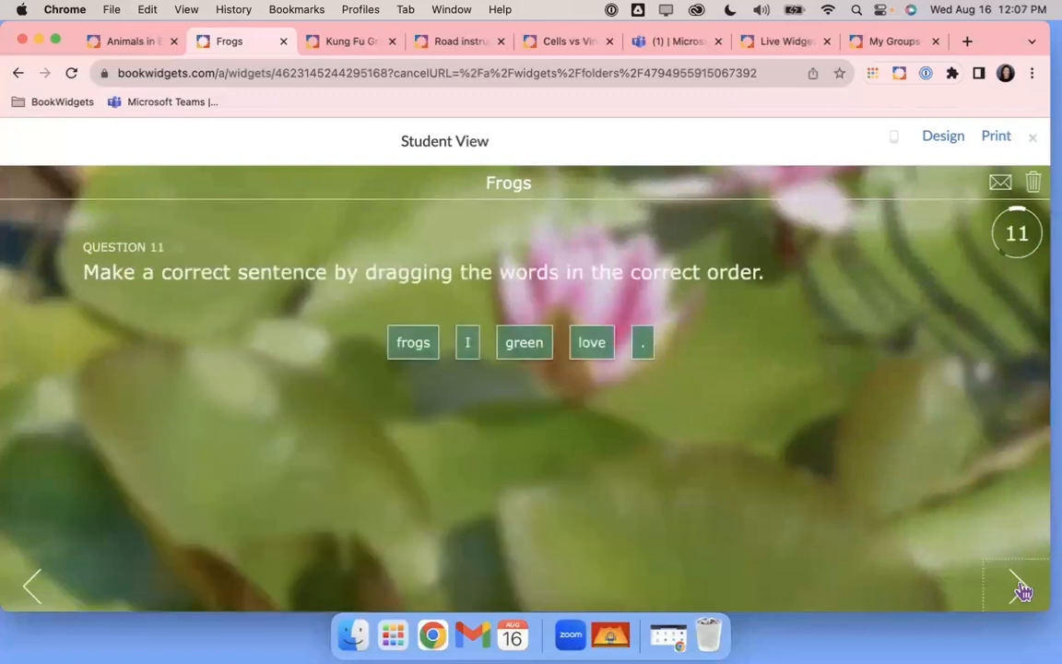
{"action": "left_click", "coordinate": [1019, 589]}
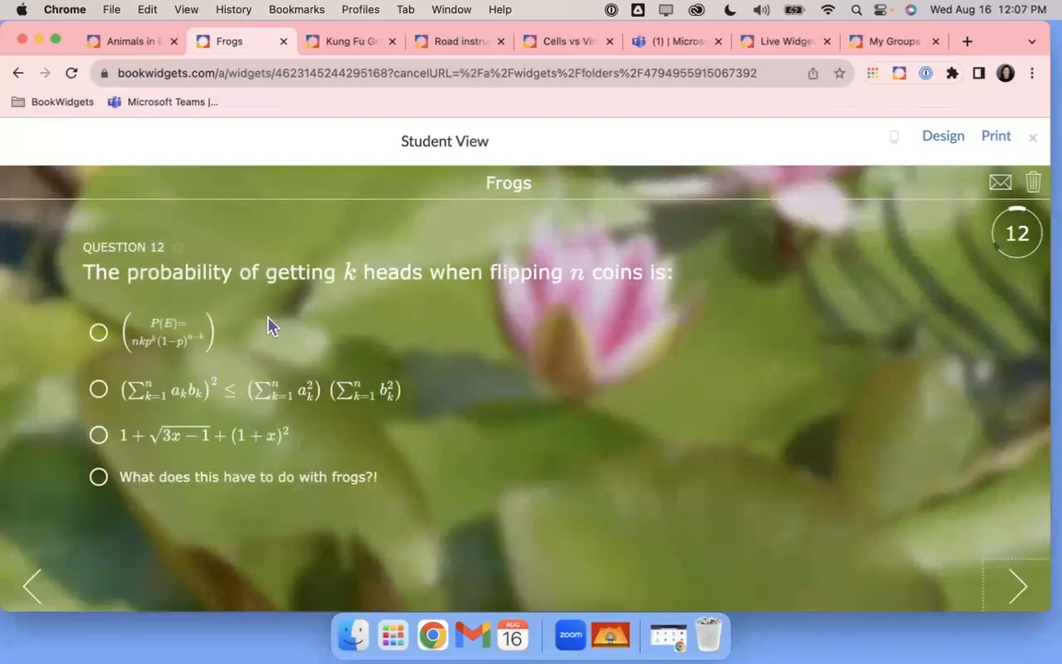
{"action": "left_click", "coordinate": [1020, 590]}
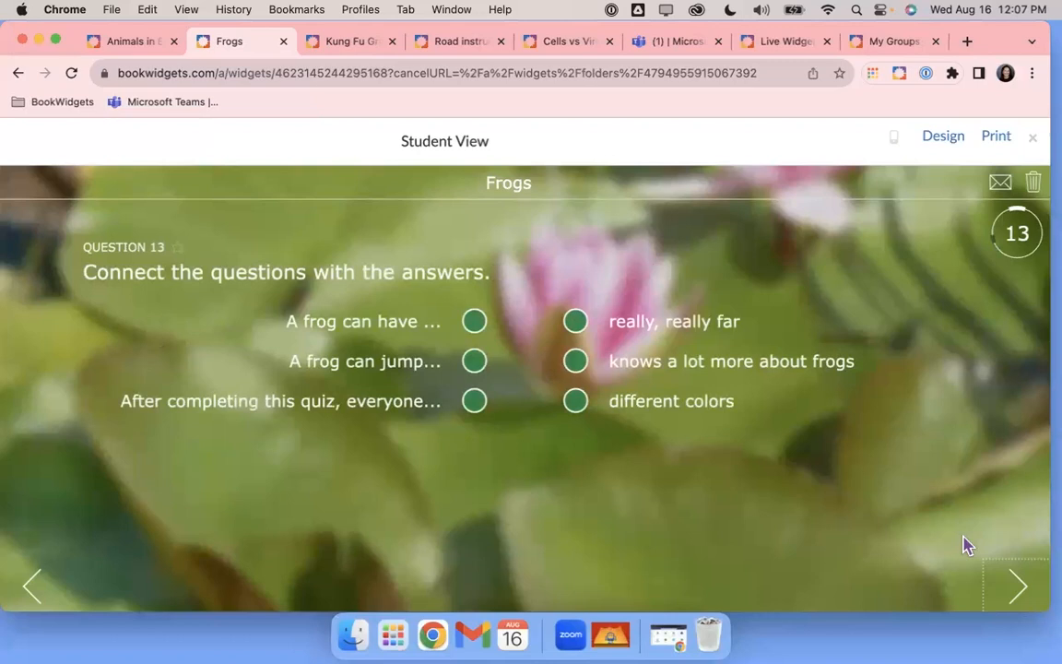
{"action": "left_click", "coordinate": [1019, 584]}
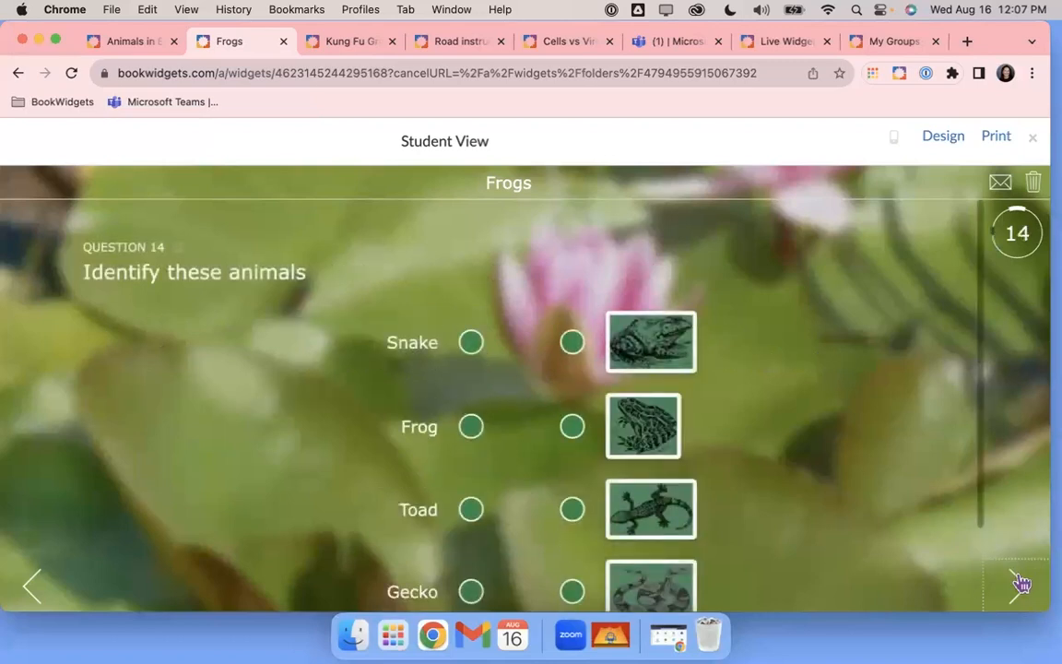
{"action": "left_click", "coordinate": [1019, 583]}
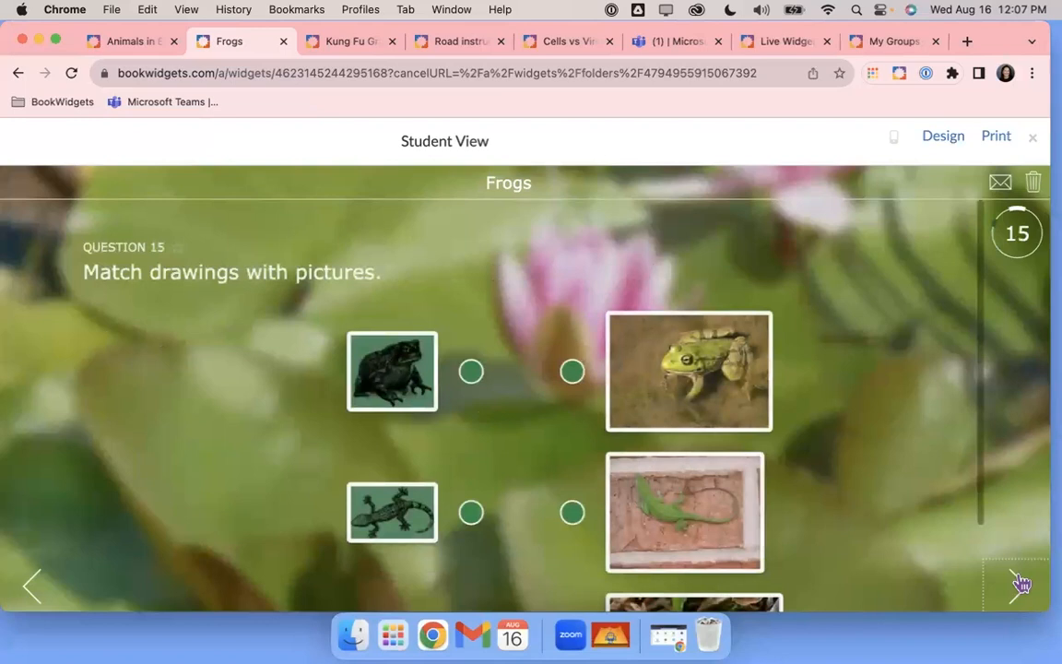
{"action": "left_click", "coordinate": [1019, 584]}
{"action": "left_click", "coordinate": [1019, 583]}
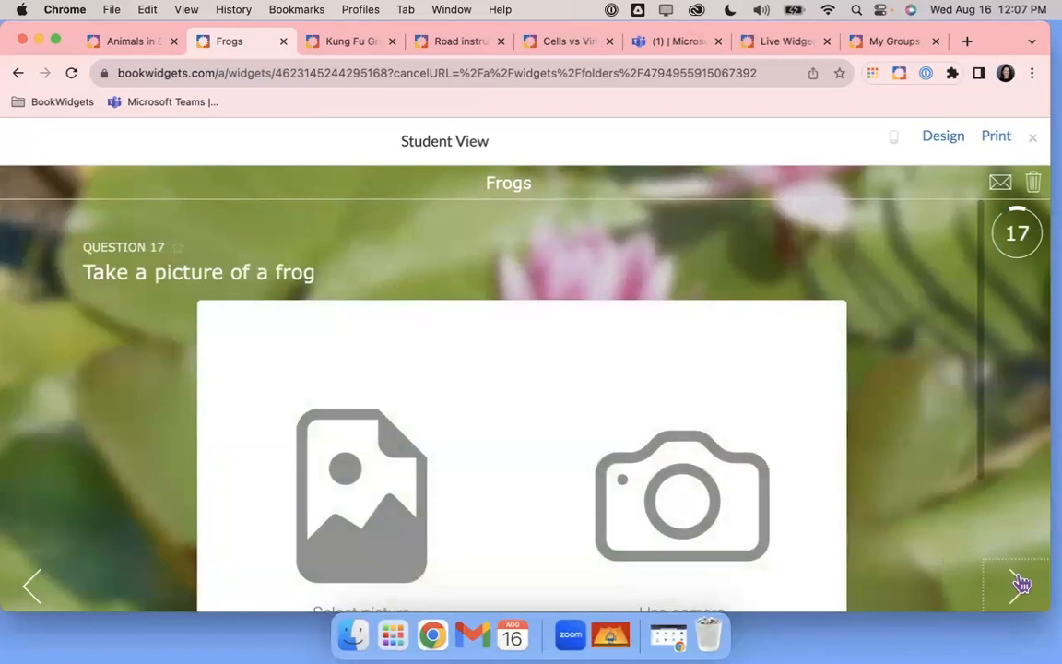
{"action": "left_click", "coordinate": [1019, 584]}
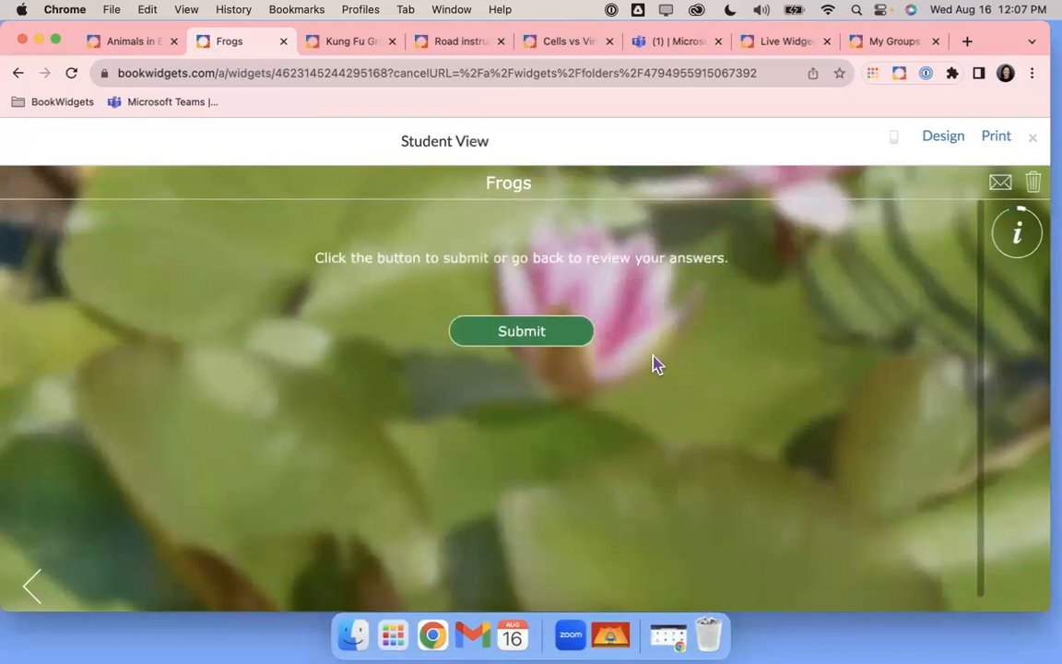
{"action": "left_click", "coordinate": [356, 43]}
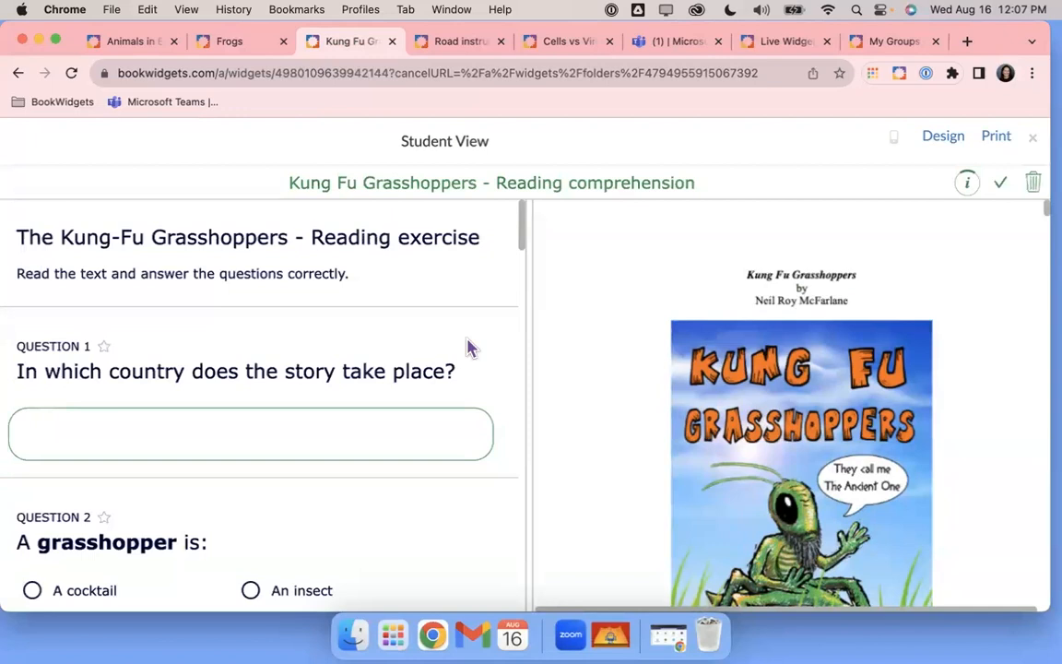
Scroll through the Kung Fu Grasshoppers story and its question list
{"action": "scroll", "coordinate": [742, 427], "scroll_direction": "down", "scroll_amount": 2}
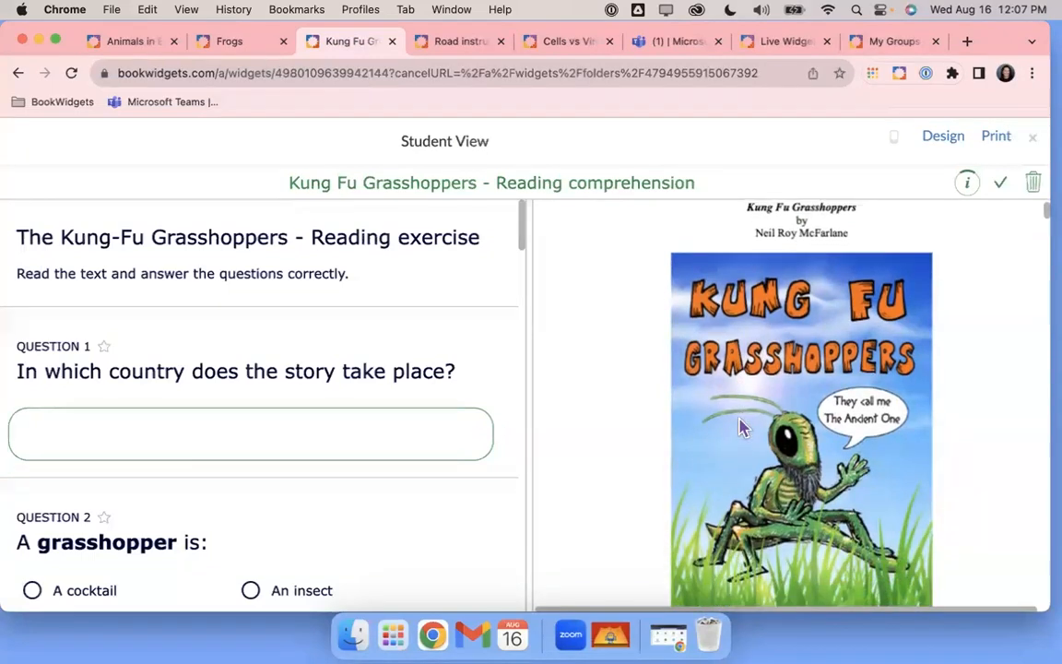
{"action": "scroll", "coordinate": [742, 427], "scroll_direction": "down", "scroll_amount": 3}
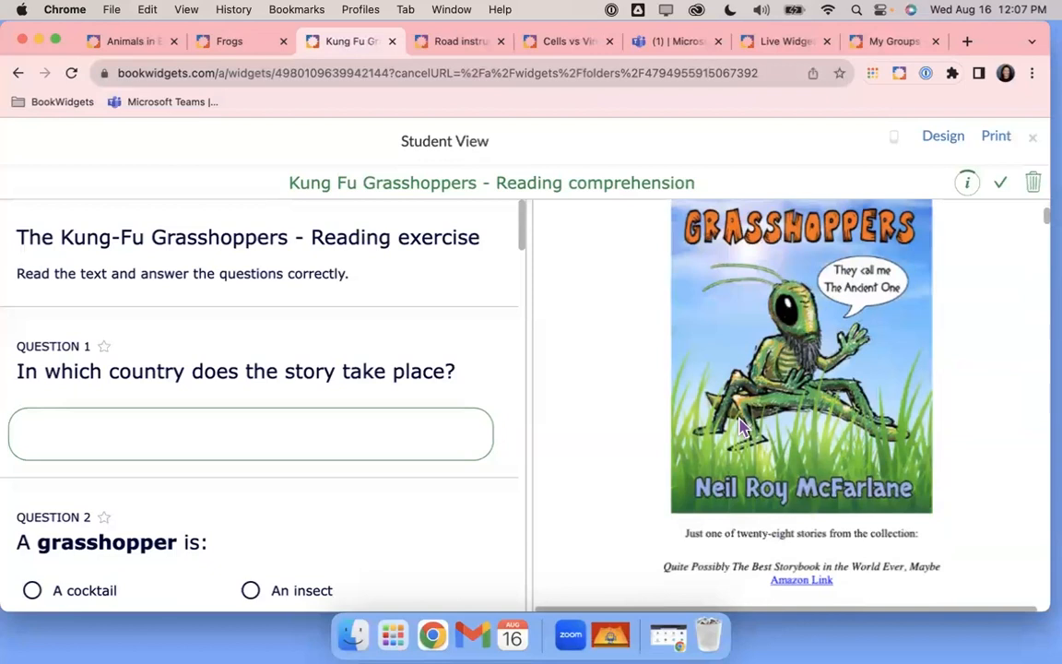
{"action": "scroll", "coordinate": [742, 427], "scroll_direction": "down", "scroll_amount": 6}
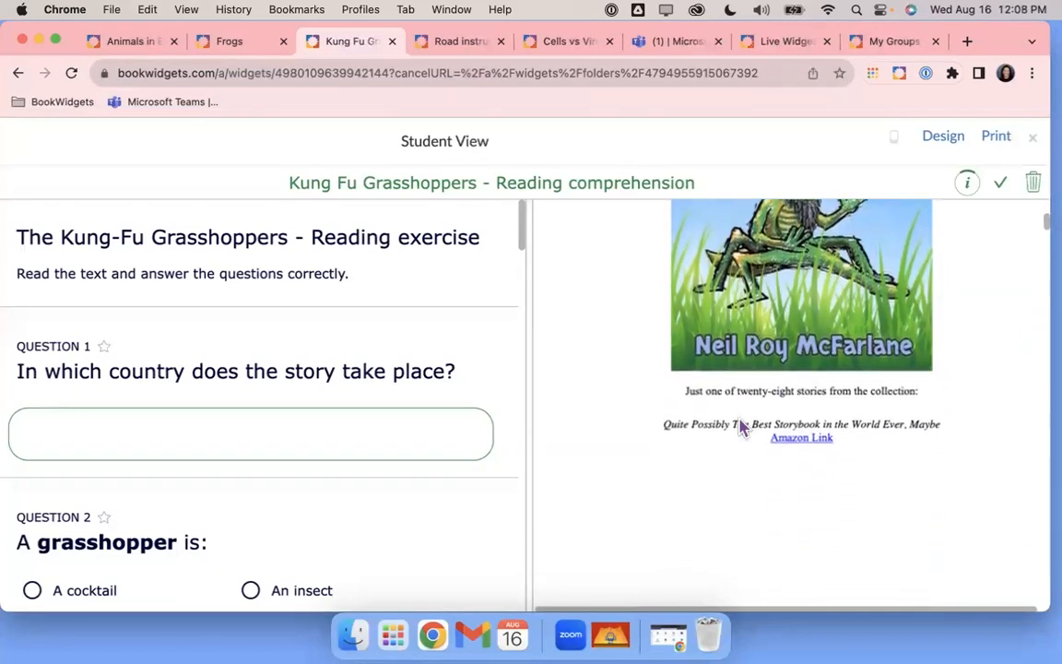
{"action": "left_click_drag", "start_coordinate": [526, 215], "coordinate": [441, 381]}
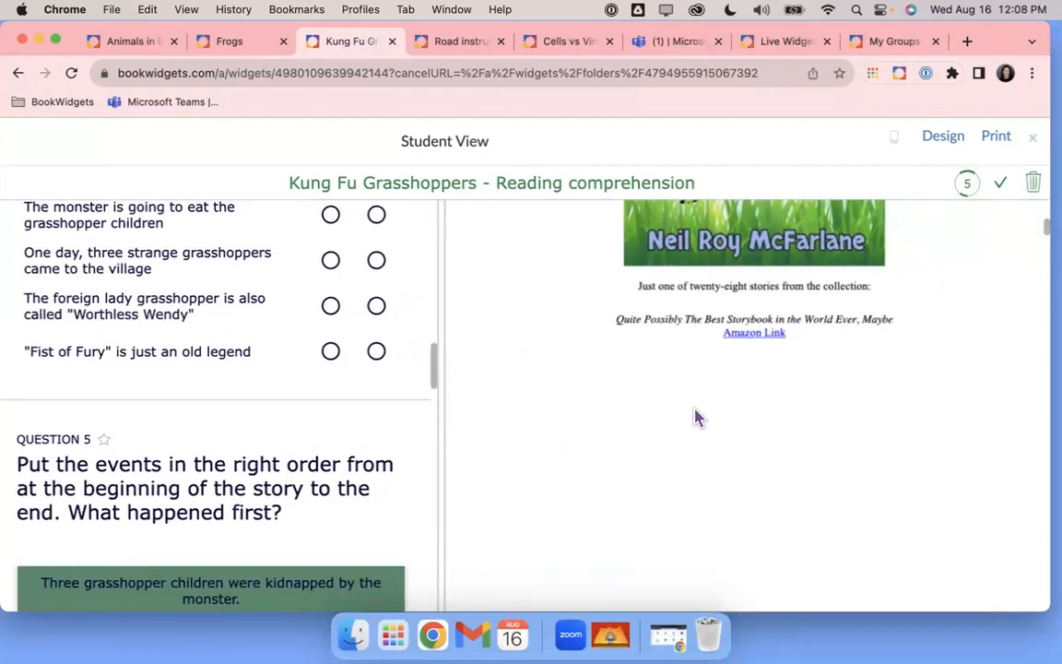
{"action": "scroll", "coordinate": [696, 418], "scroll_direction": "down", "scroll_amount": 15}
{"action": "scroll", "coordinate": [696, 420], "scroll_direction": "down", "scroll_amount": 6}
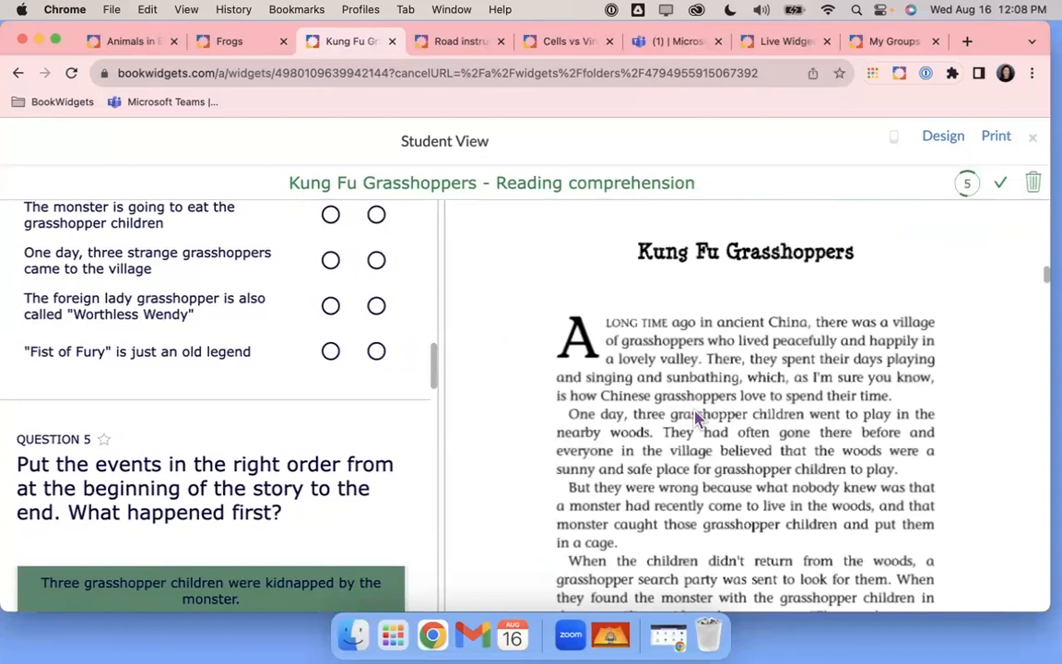
{"action": "scroll", "coordinate": [696, 420], "scroll_direction": "down", "scroll_amount": 10}
{"action": "scroll", "coordinate": [693, 419], "scroll_direction": "down", "scroll_amount": 10}
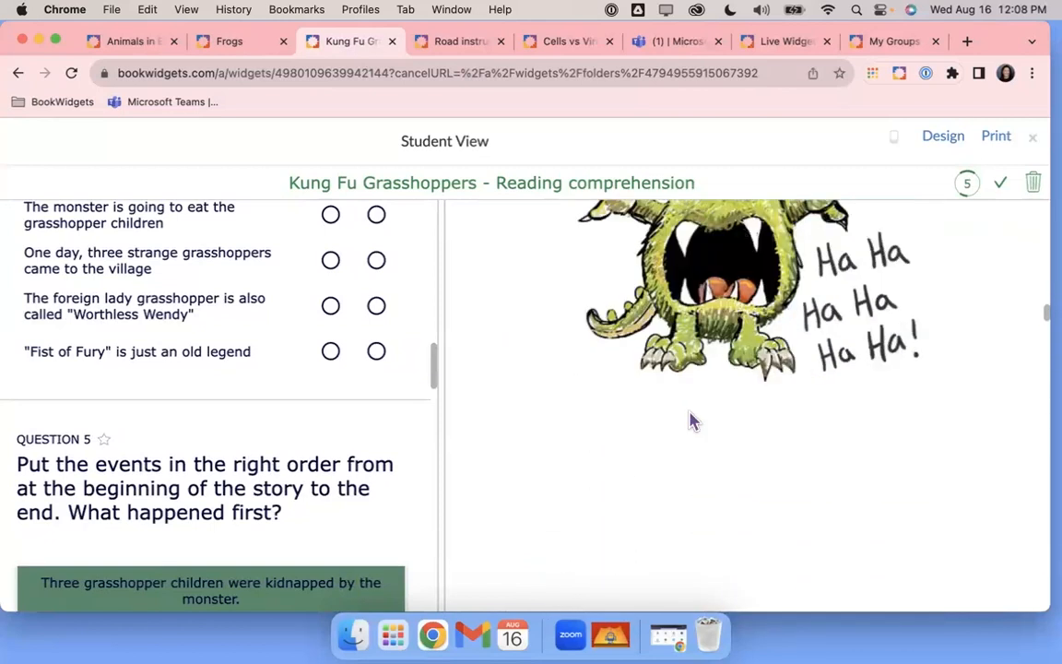
{"action": "scroll", "coordinate": [693, 421], "scroll_direction": "down", "scroll_amount": 8}
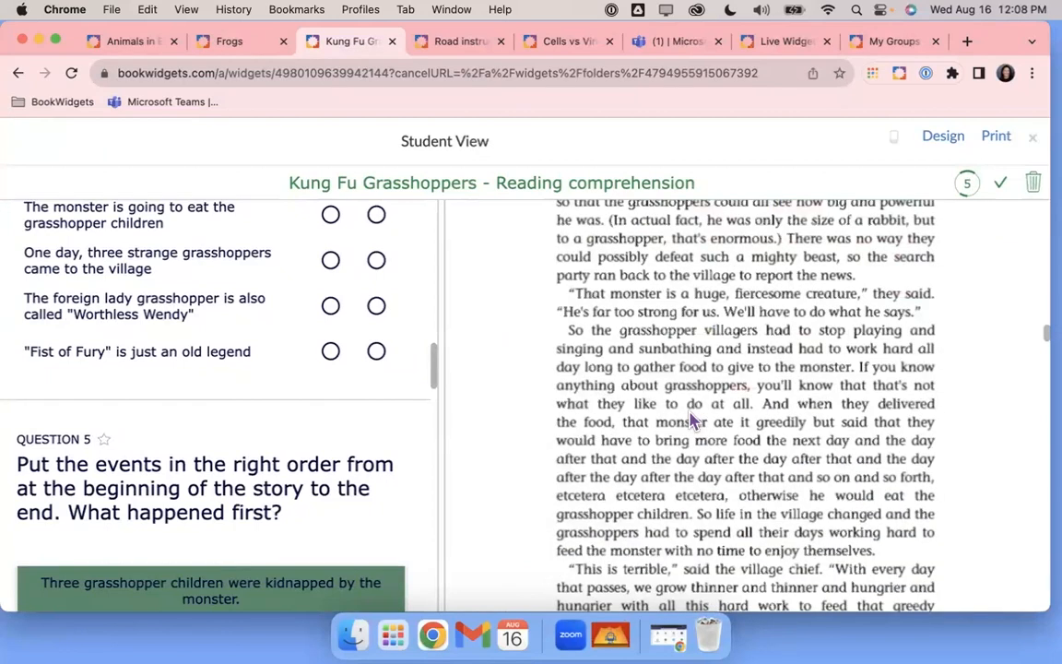
{"action": "scroll", "coordinate": [694, 420], "scroll_direction": "down", "scroll_amount": 1}
{"action": "scroll", "coordinate": [692, 420], "scroll_direction": "down", "scroll_amount": 10}
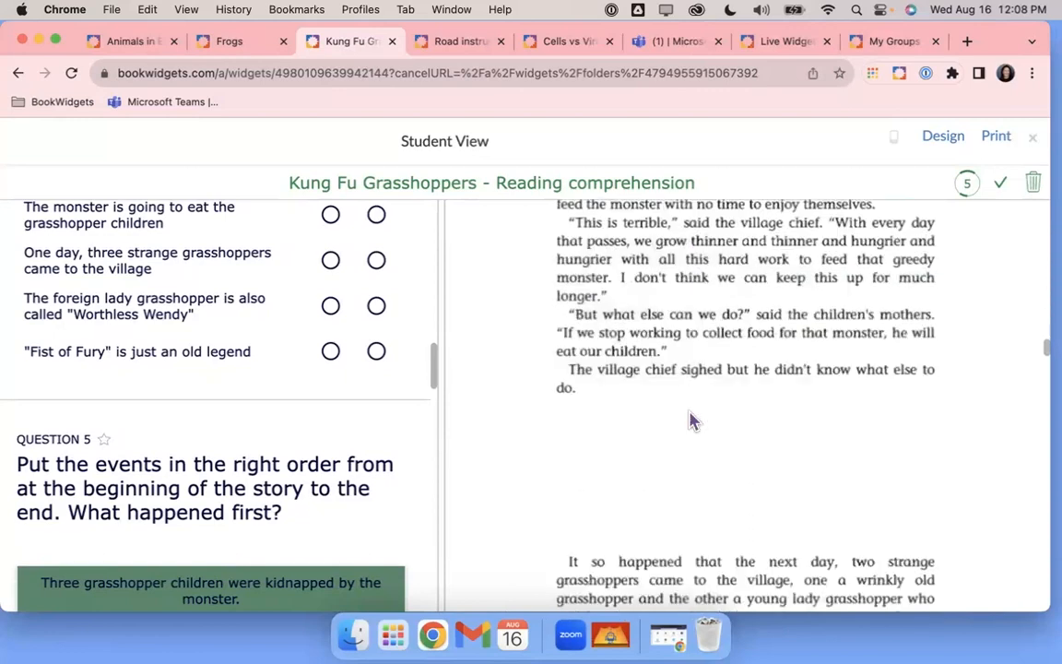
{"action": "scroll", "coordinate": [691, 420], "scroll_direction": "down", "scroll_amount": 8}
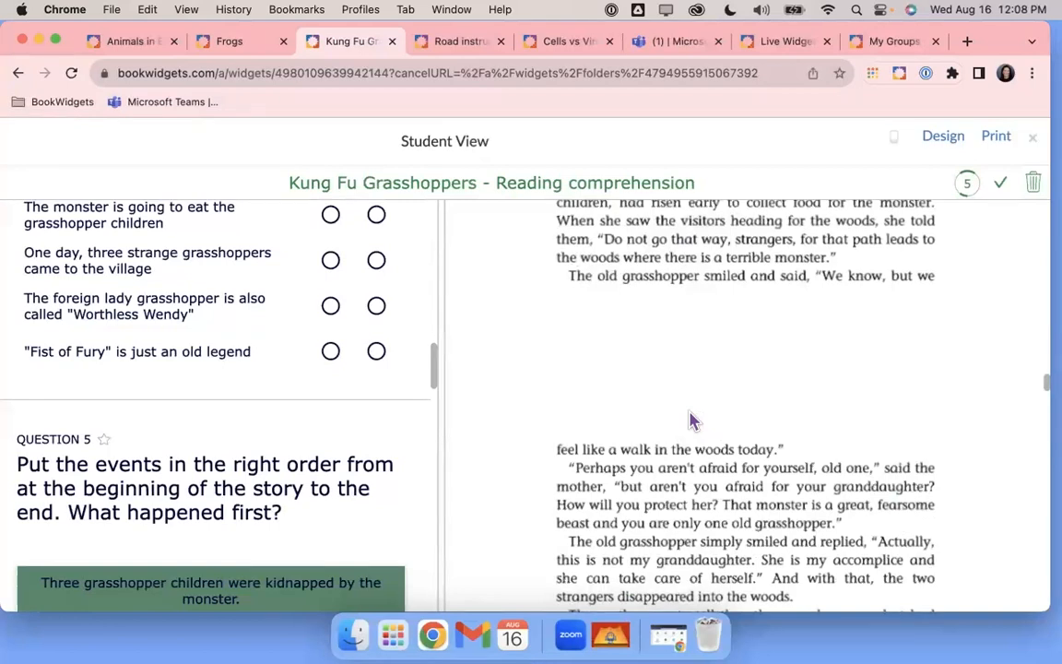
{"action": "scroll", "coordinate": [701, 419], "scroll_direction": "down", "scroll_amount": 10}
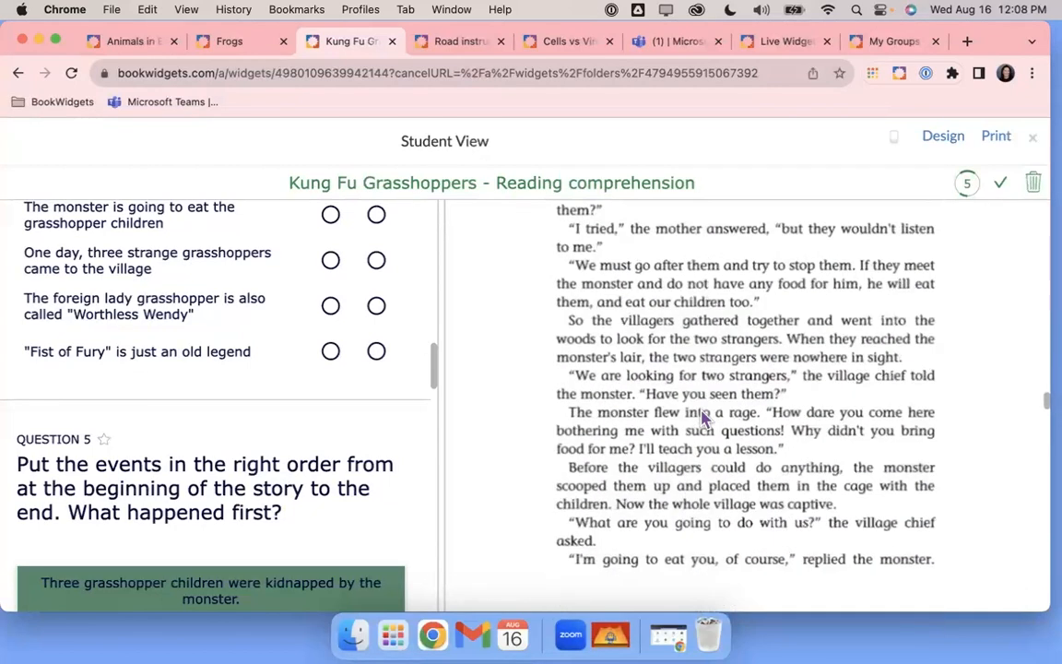
{"action": "scroll", "coordinate": [702, 418], "scroll_direction": "down", "scroll_amount": 3}
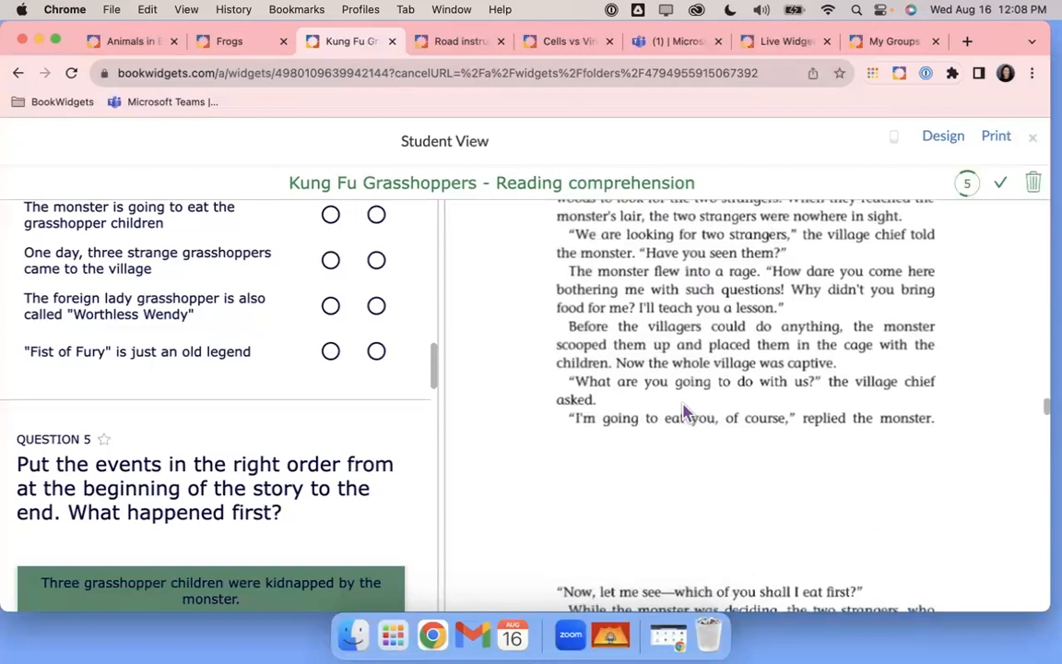
Widen the questions pane, scroll to Question 7, and open the Road instructions exercise
{"action": "left_click_drag", "start_coordinate": [444, 367], "coordinate": [655, 367]}
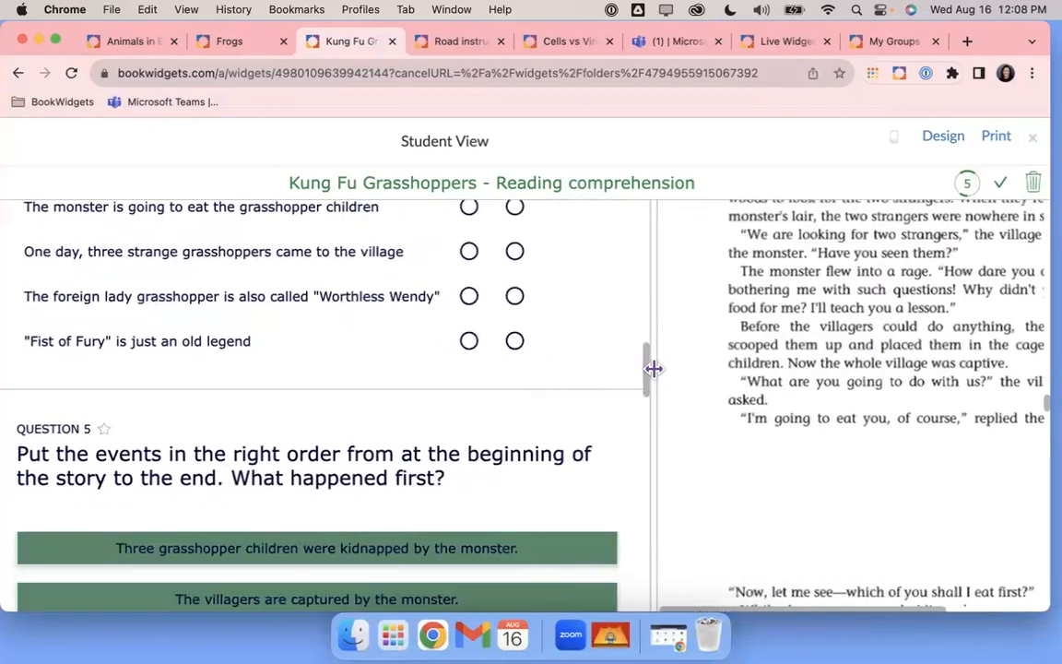
{"action": "scroll", "coordinate": [586, 429], "scroll_direction": "down", "scroll_amount": 5}
{"action": "scroll", "coordinate": [586, 428], "scroll_direction": "down", "scroll_amount": 10}
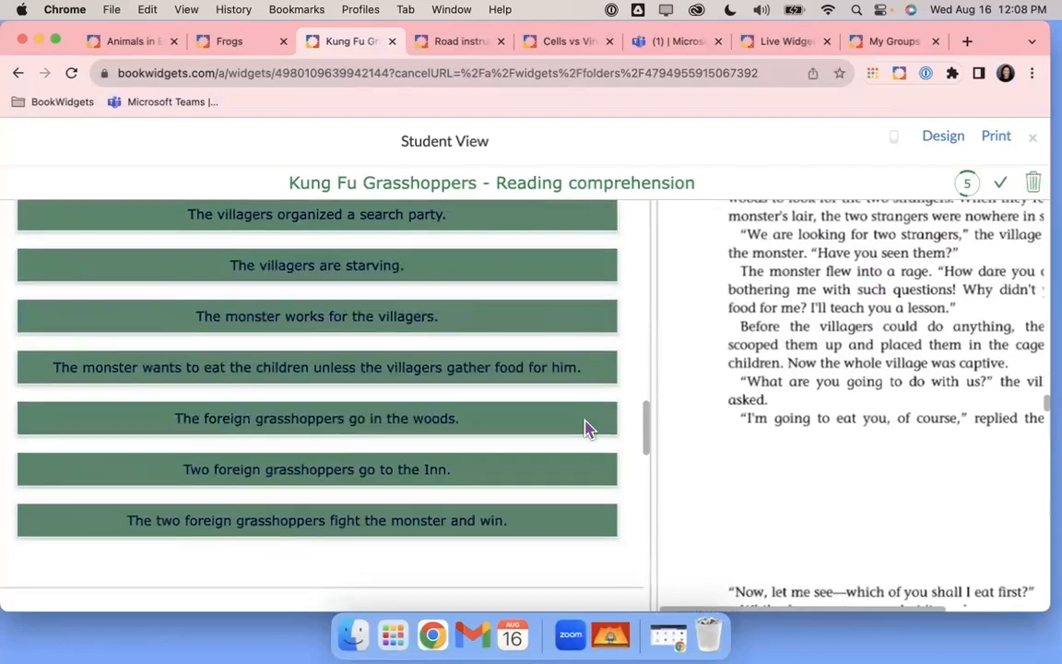
{"action": "scroll", "coordinate": [588, 429], "scroll_direction": "down", "scroll_amount": 3}
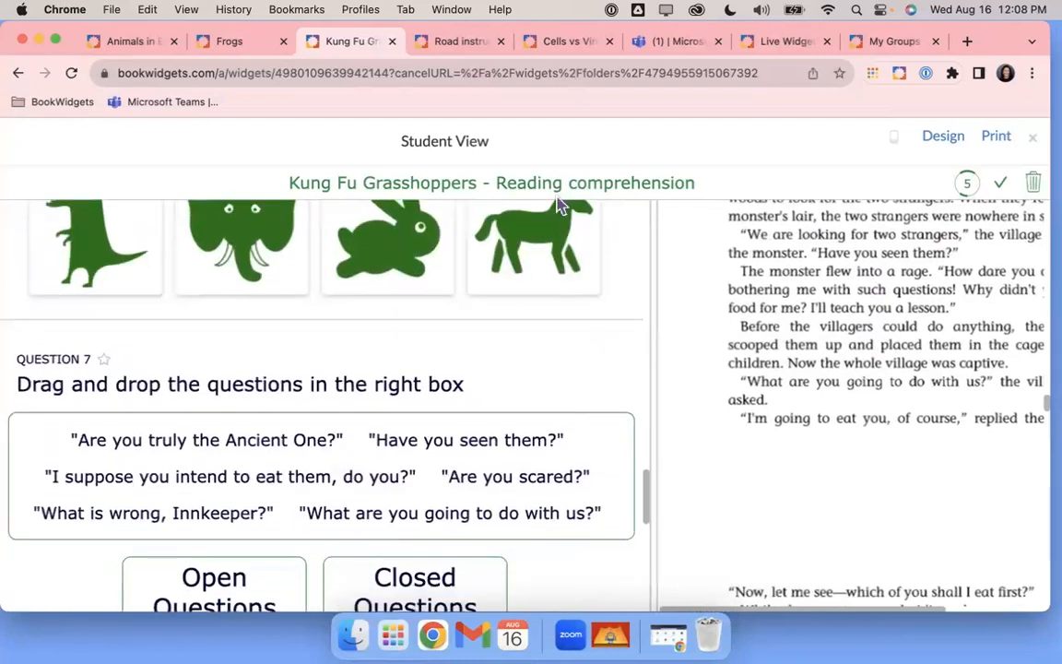
{"action": "left_click", "coordinate": [461, 41]}
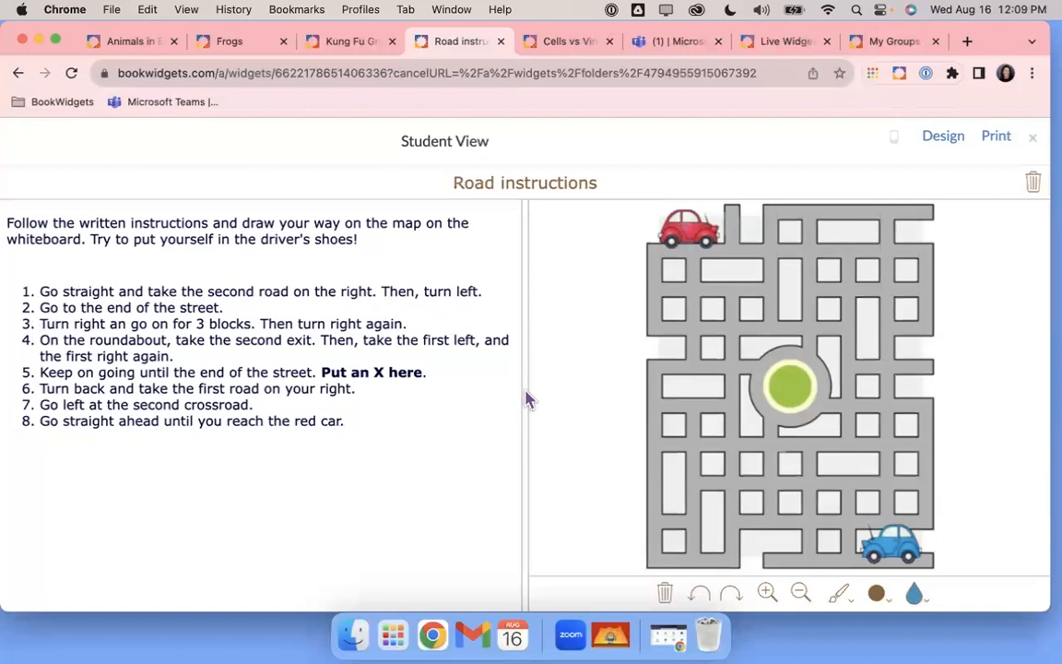
Draw and undo a test stroke, then set the pen to the thickest line in purple
{"action": "left_click_drag", "start_coordinate": [531, 356], "coordinate": [558, 351]}
{"action": "left_click", "coordinate": [701, 594]}
{"action": "left_click", "coordinate": [848, 596]}
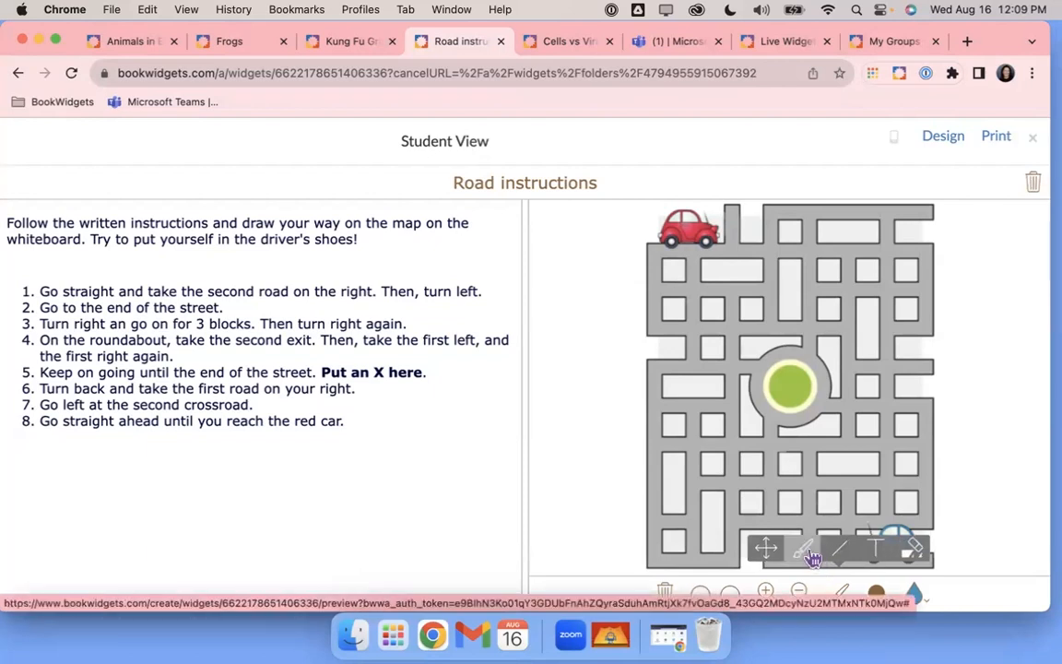
{"action": "left_click", "coordinate": [879, 595]}
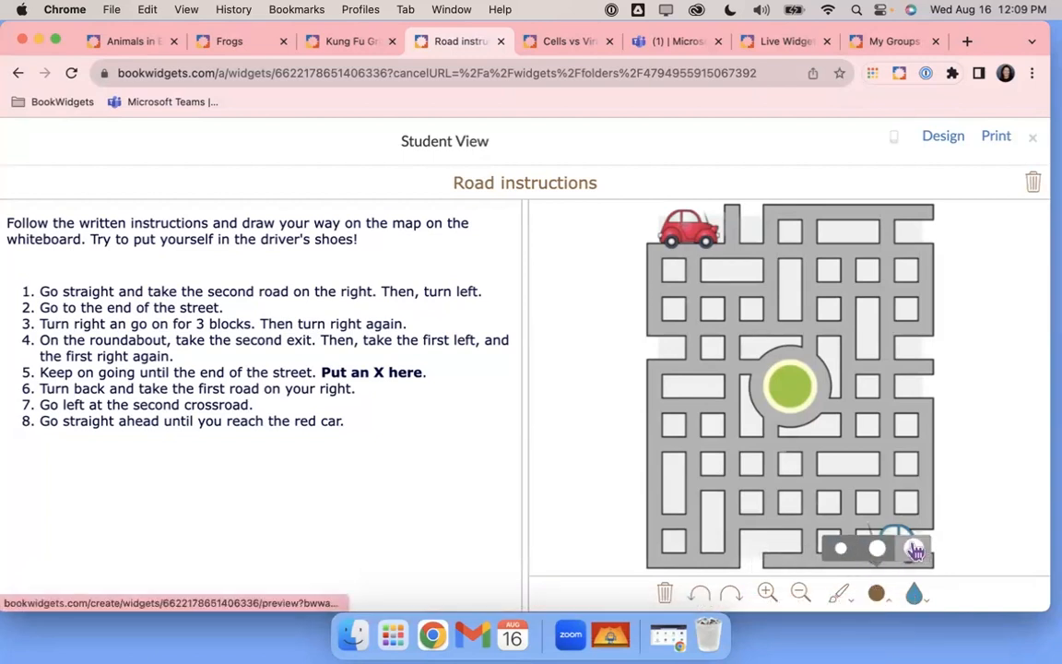
{"action": "left_click", "coordinate": [916, 550]}
{"action": "left_click", "coordinate": [916, 594]}
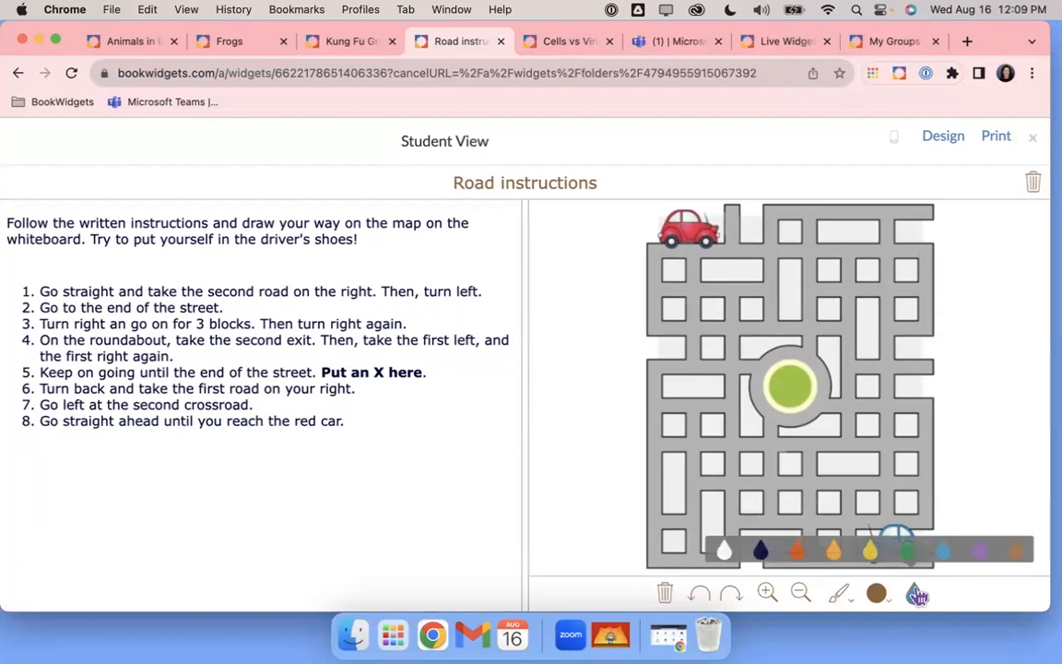
{"action": "left_click", "coordinate": [977, 550]}
{"action": "left_click", "coordinate": [657, 254]}
Trace a purple route from the red car past the roundabout, then undo it
{"action": "mouse_move", "coordinate": [694, 249]}
{"action": "left_mouse_down"}
{"action": "mouse_move", "coordinate": [763, 246]}
{"action": "mouse_move", "coordinate": [773, 315]}
{"action": "mouse_move", "coordinate": [730, 329]}
{"action": "mouse_move", "coordinate": [735, 374]}
{"action": "left_mouse_up"}
{"action": "mouse_move", "coordinate": [736, 433]}
{"action": "left_mouse_down"}
{"action": "mouse_move", "coordinate": [909, 433]}
{"action": "mouse_move", "coordinate": [913, 491]}
{"action": "mouse_move", "coordinate": [748, 478]}
{"action": "mouse_move", "coordinate": [726, 546]}
{"action": "left_mouse_up"}
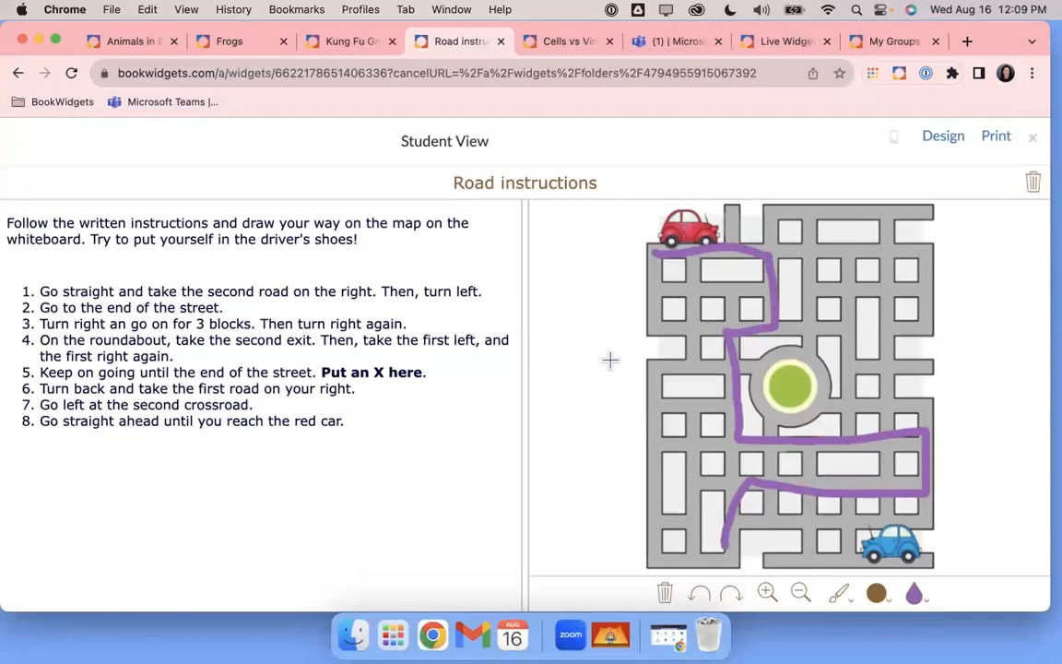
{"action": "left_click", "coordinate": [703, 593]}
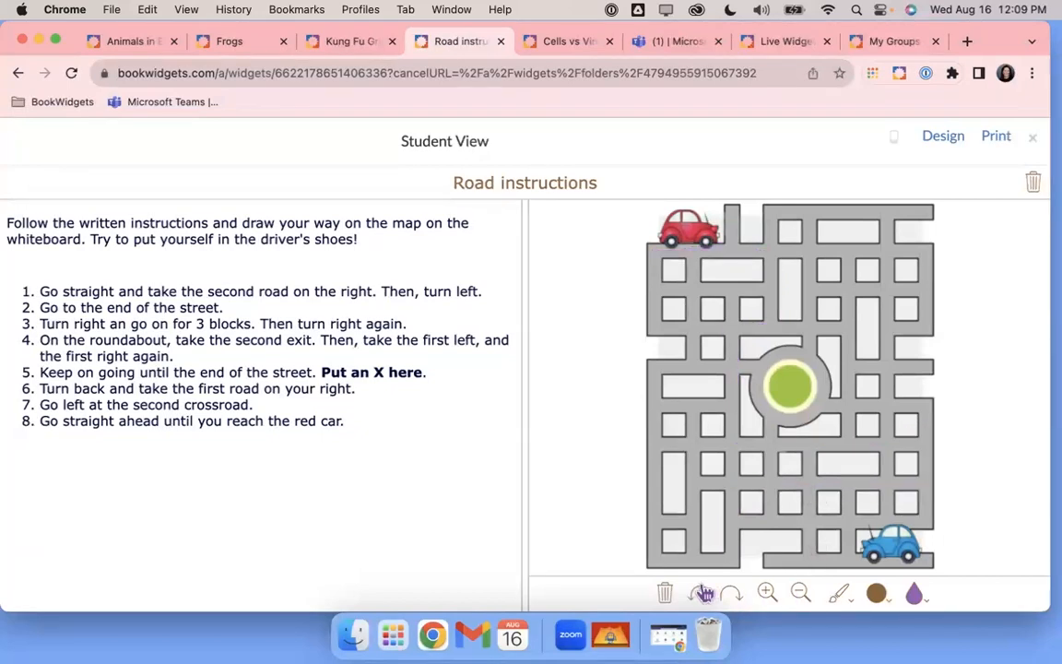
Redo and undo the route again, then open the Cells vs Viruses worksheet
{"action": "left_click", "coordinate": [734, 593]}
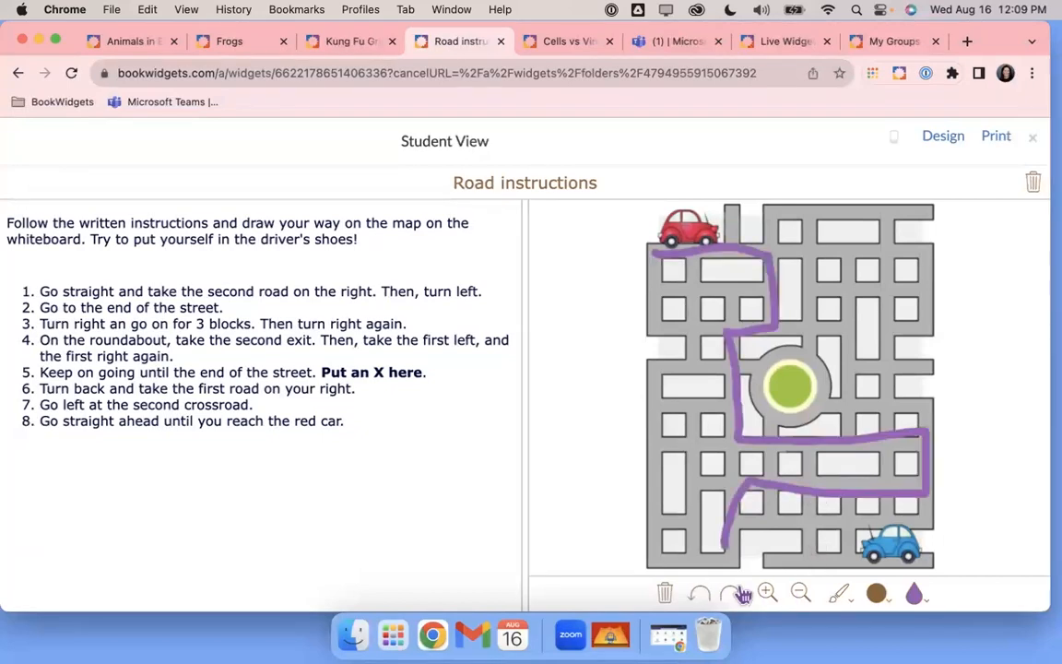
{"action": "left_click", "coordinate": [697, 595]}
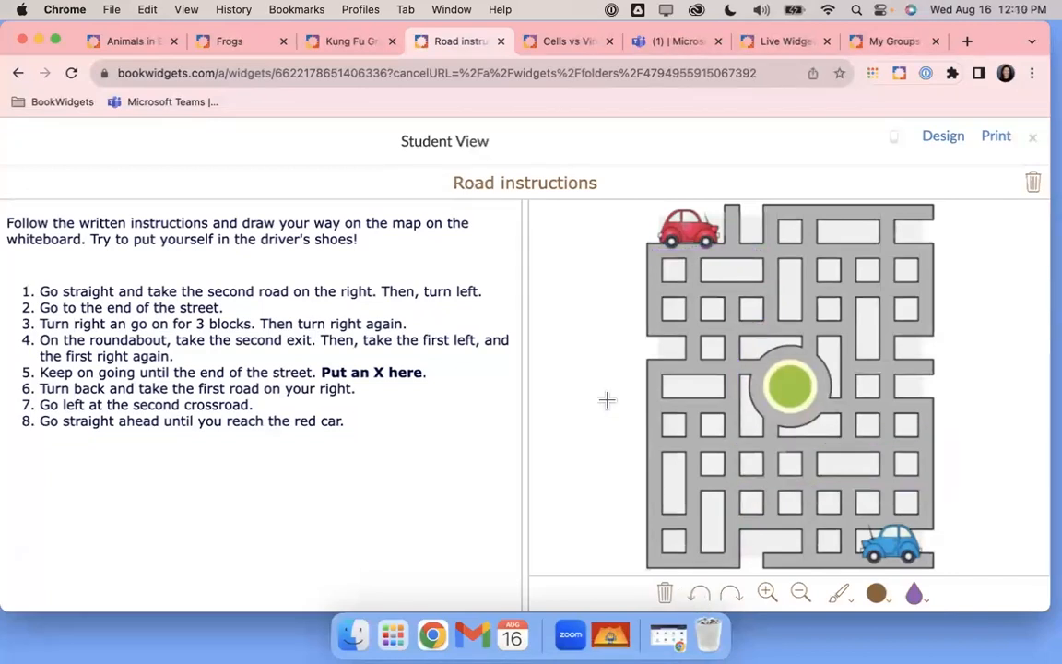
{"action": "left_click", "coordinate": [560, 48]}
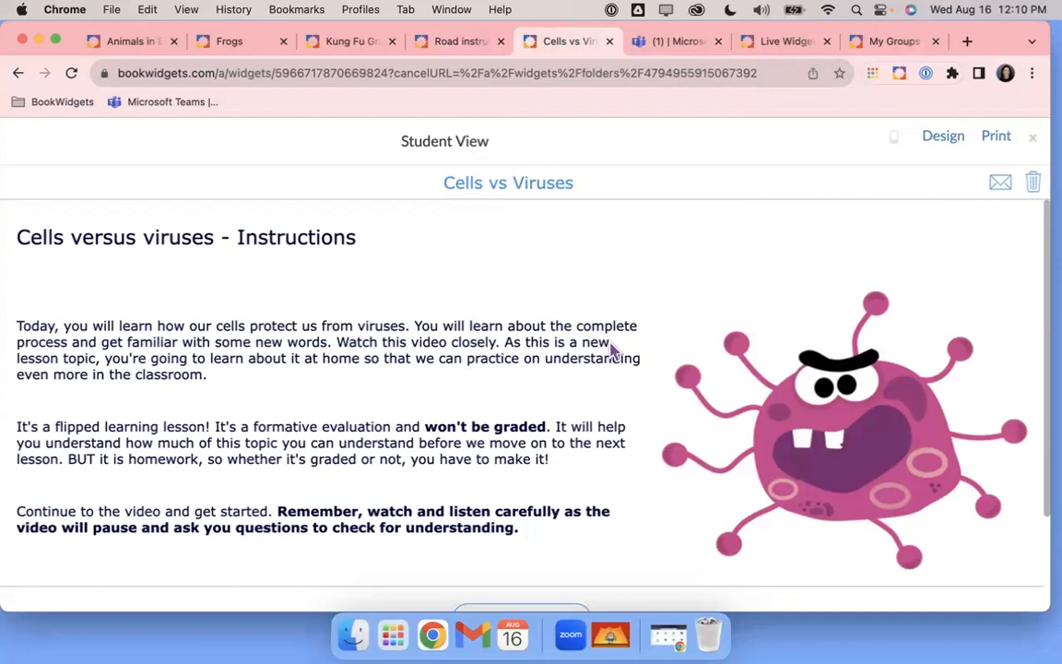
Start and pause the Cells vs Viruses video, then jump to the Question 1 word-matching quiz
{"action": "scroll", "coordinate": [611, 351], "scroll_direction": "down", "scroll_amount": 3}
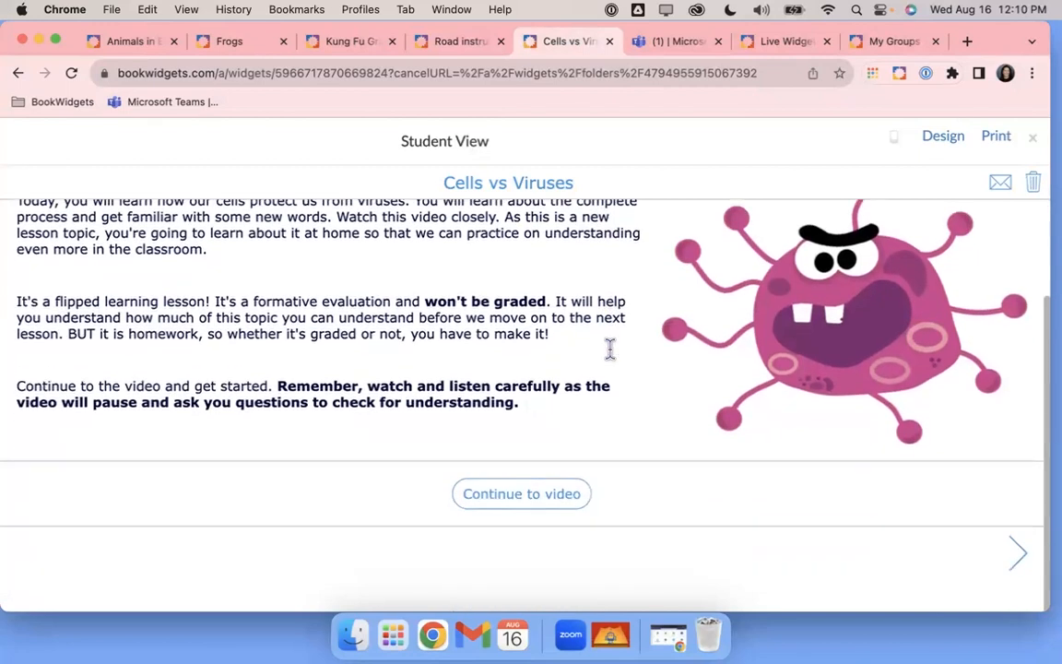
{"action": "left_click", "coordinate": [518, 499]}
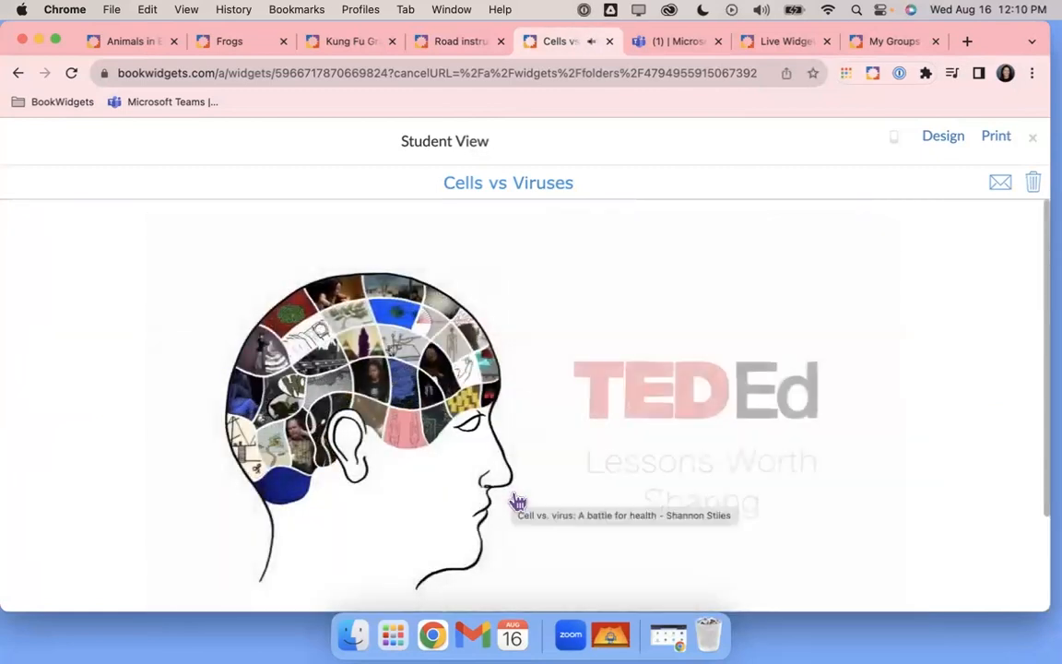
{"action": "scroll", "coordinate": [528, 485], "scroll_direction": "down", "scroll_amount": 3}
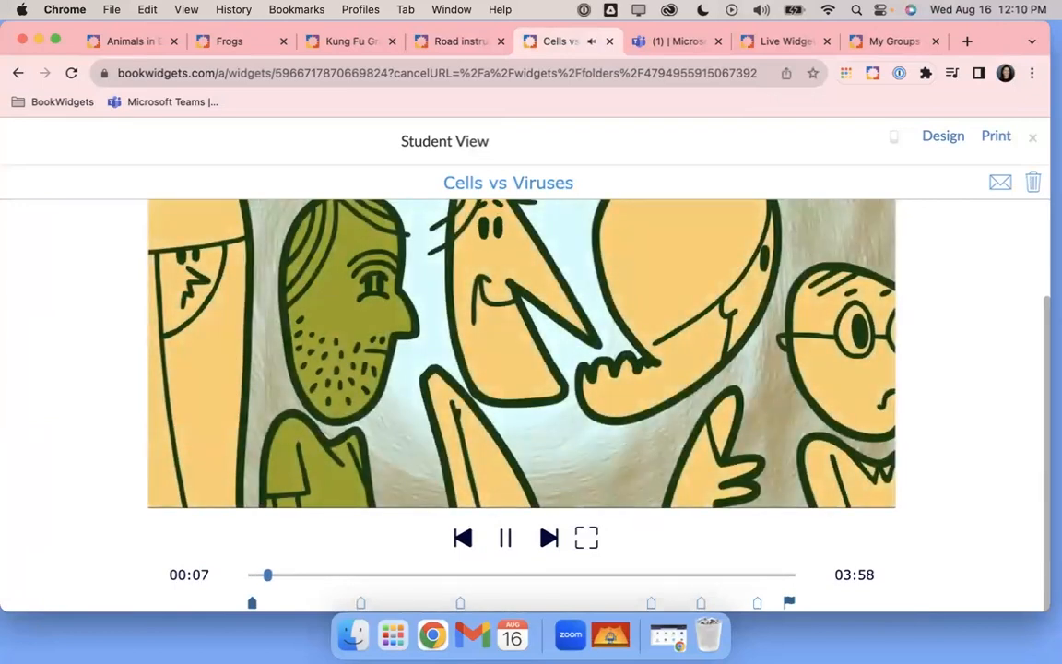
{"action": "left_click", "coordinate": [508, 542]}
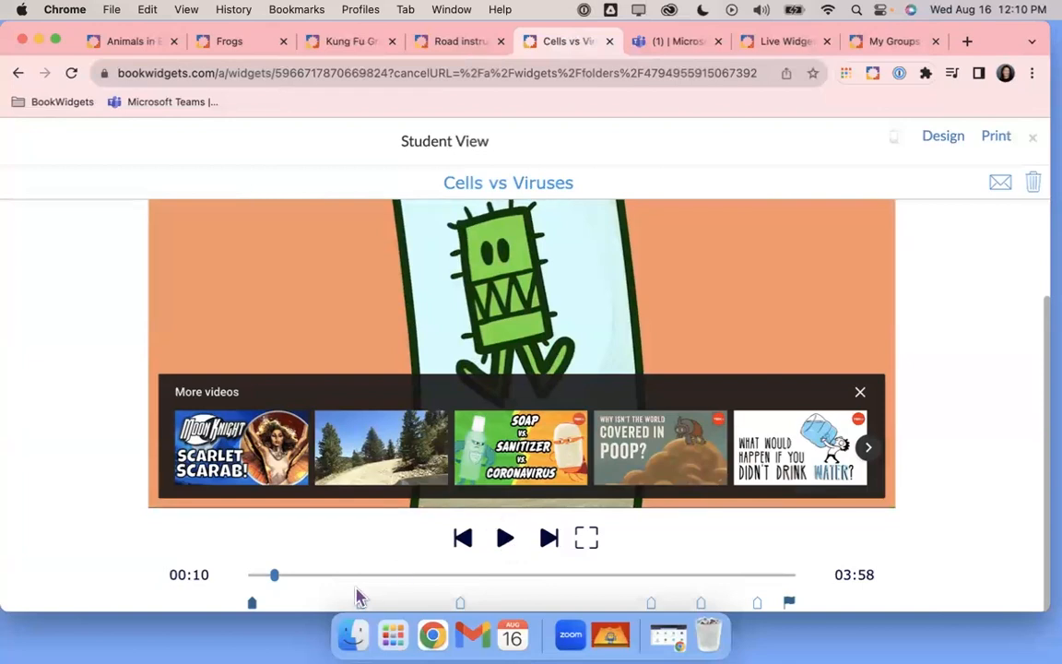
{"action": "left_click", "coordinate": [365, 604]}
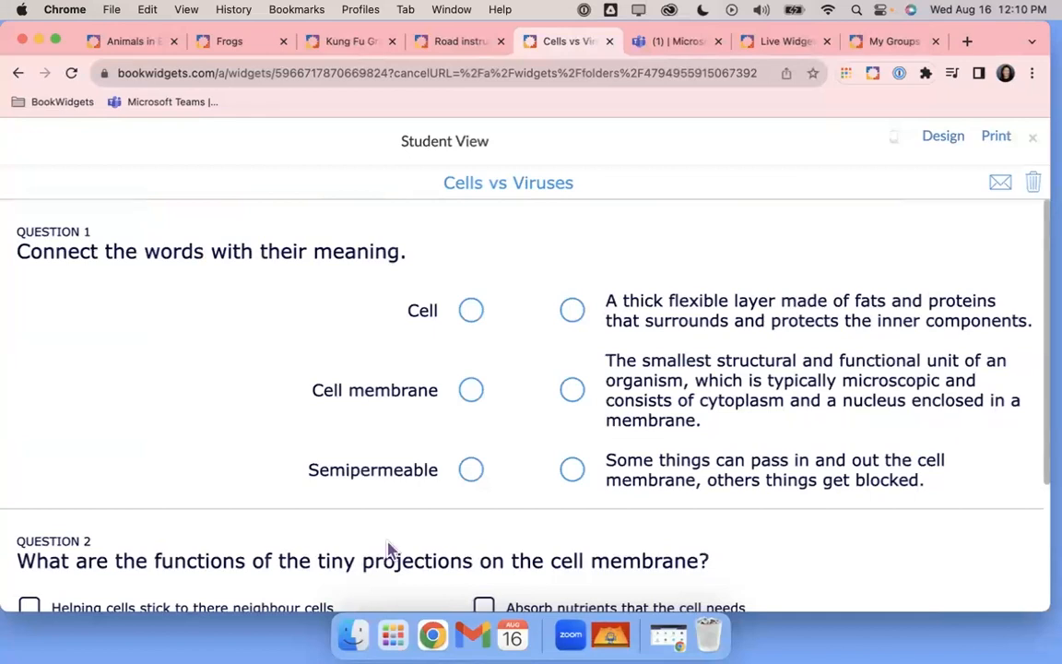
Review Questions 1–2, resume the video, and jump to Question 3's fill-in-the-blank passage
{"action": "scroll", "coordinate": [540, 406], "scroll_direction": "down", "scroll_amount": 3}
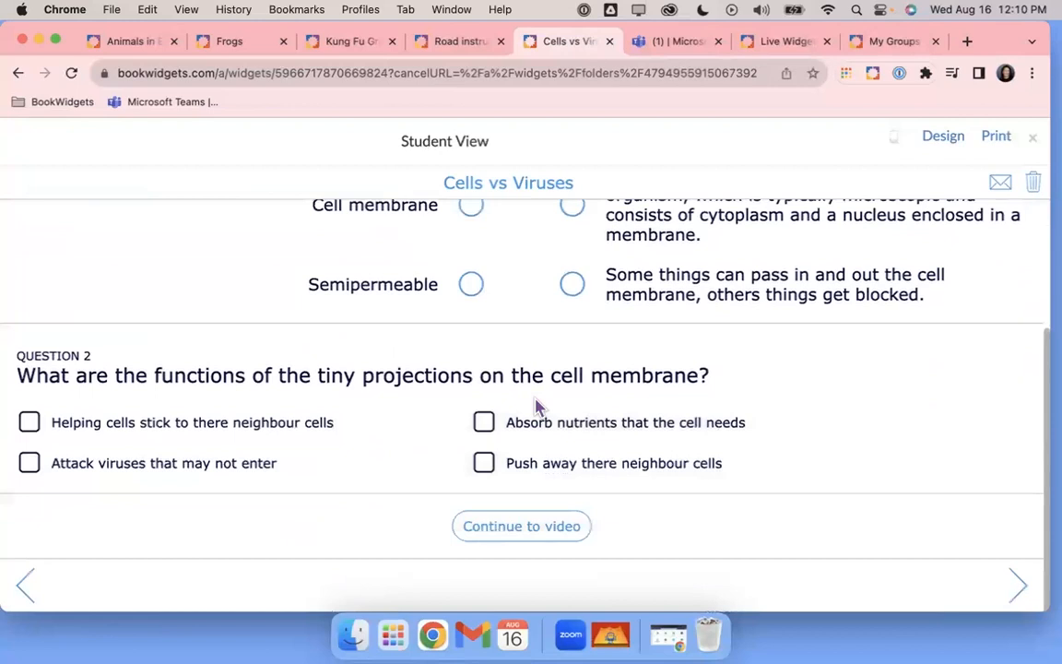
{"action": "scroll", "coordinate": [540, 405], "scroll_direction": "up", "scroll_amount": 3}
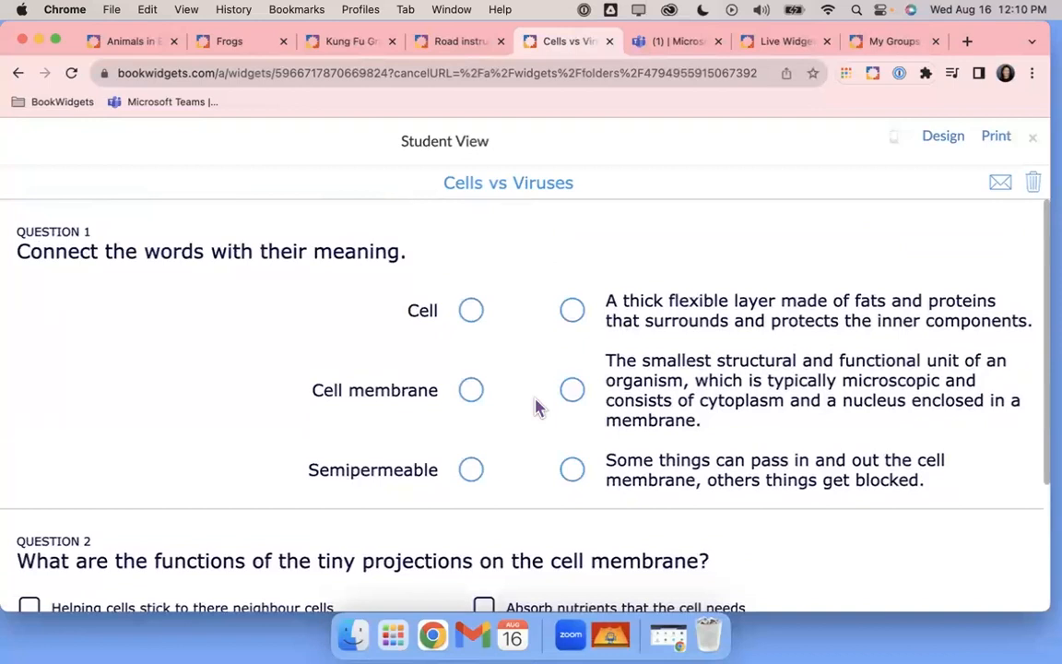
{"action": "scroll", "coordinate": [539, 406], "scroll_direction": "down", "scroll_amount": 3}
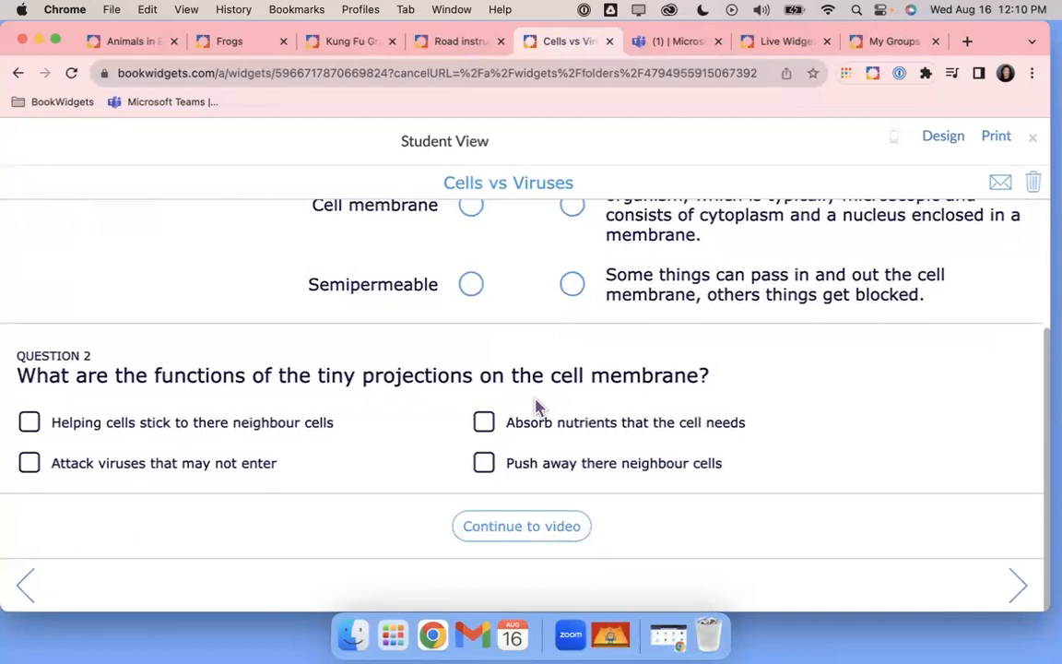
{"action": "scroll", "coordinate": [539, 406], "scroll_direction": "up", "scroll_amount": 1}
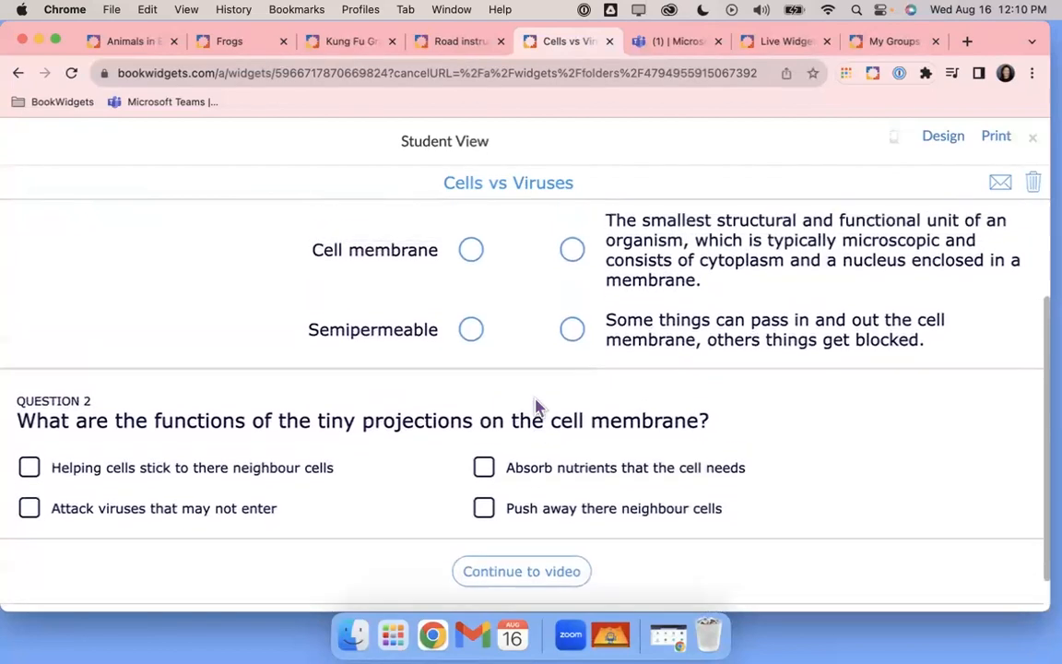
{"action": "scroll", "coordinate": [742, 451], "scroll_direction": "down", "scroll_amount": 1}
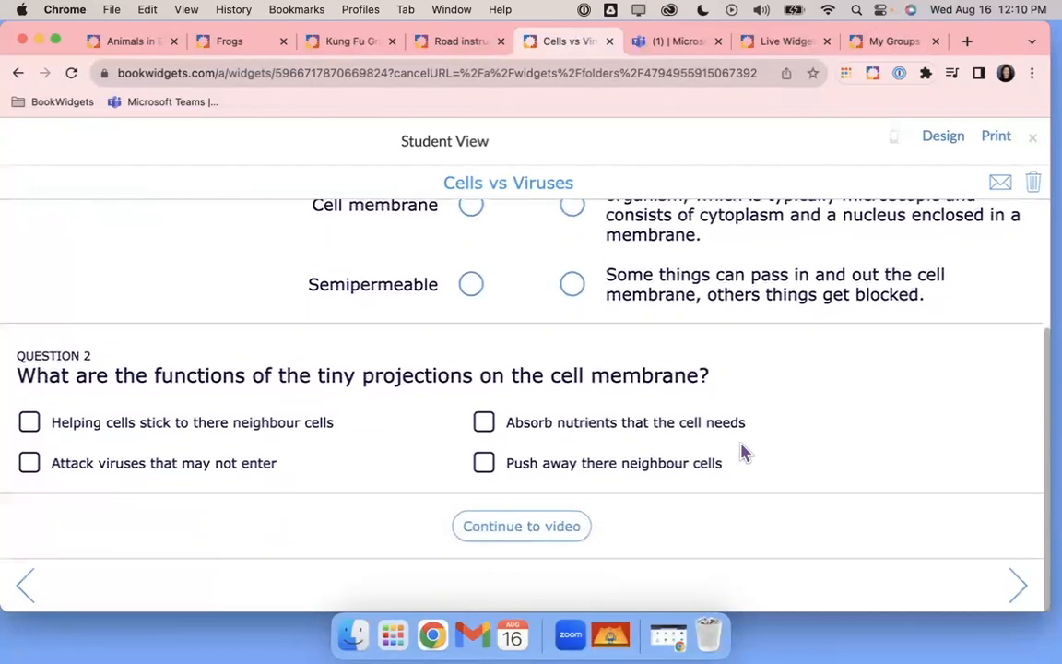
{"action": "left_click", "coordinate": [546, 531]}
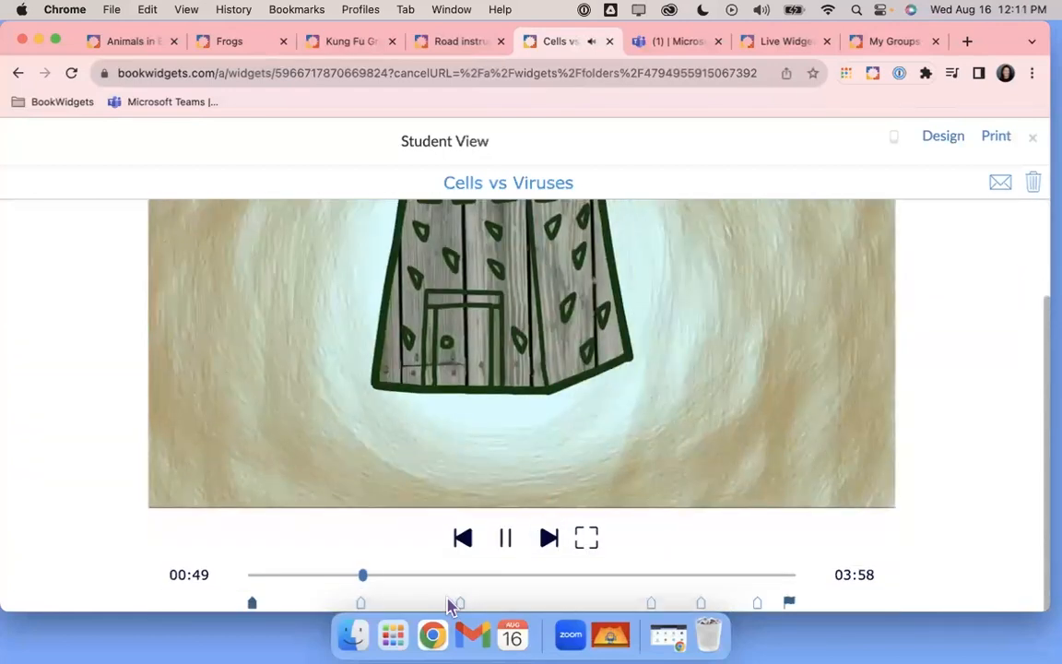
{"action": "left_click", "coordinate": [460, 605]}
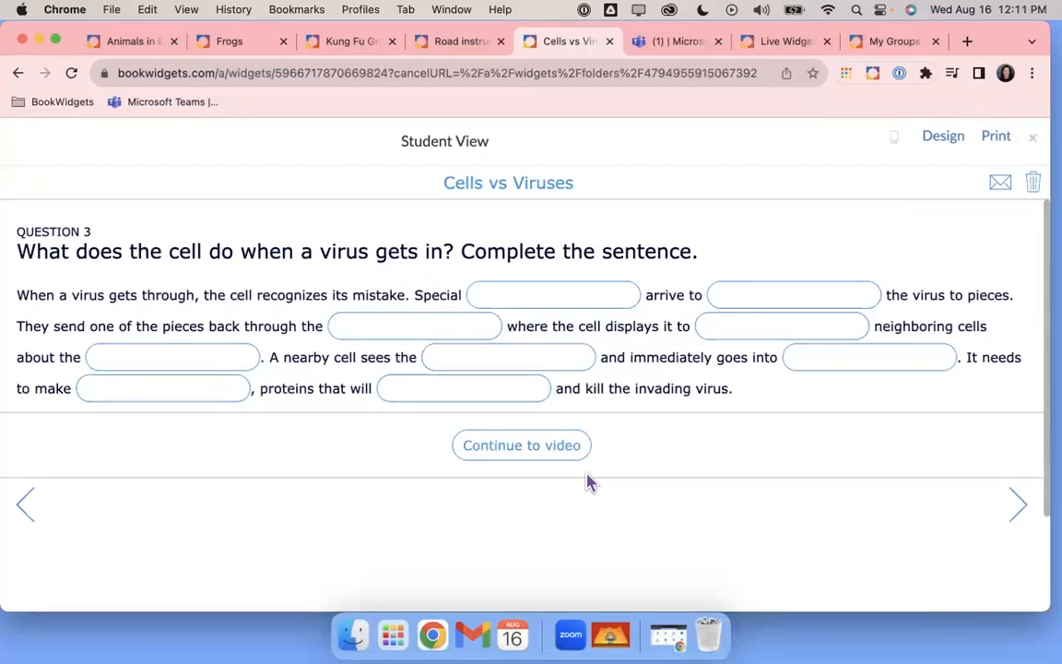
Advance through Cells vs Viruses Questions 4–7, scrolling each page
{"action": "left_click", "coordinate": [1015, 507]}
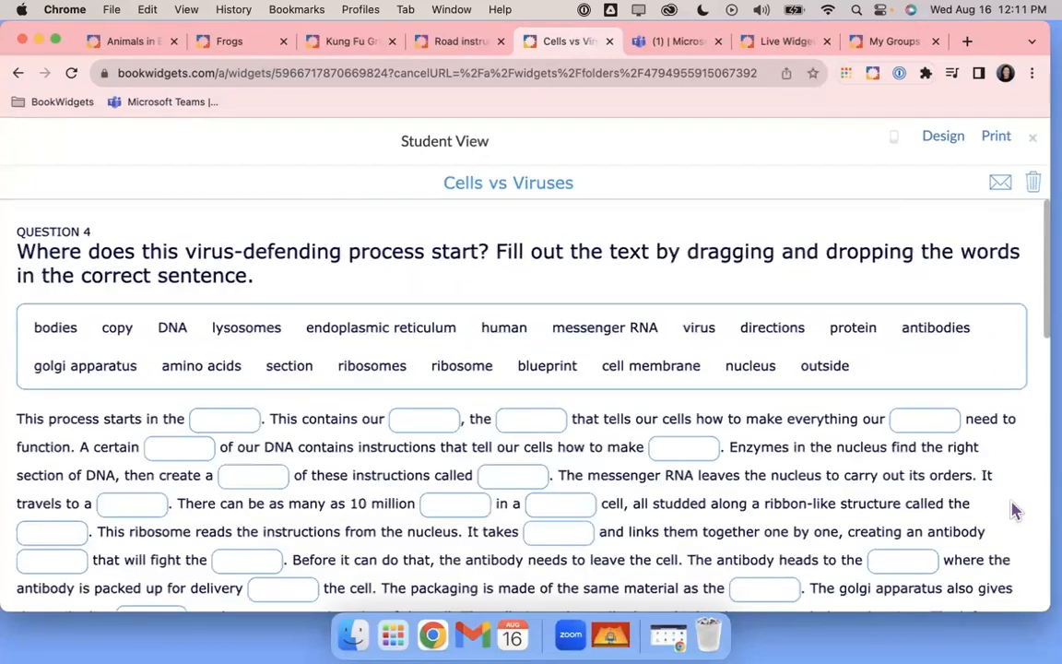
{"action": "scroll", "coordinate": [883, 497], "scroll_direction": "down", "scroll_amount": 3}
{"action": "scroll", "coordinate": [881, 498], "scroll_direction": "down", "scroll_amount": 10}
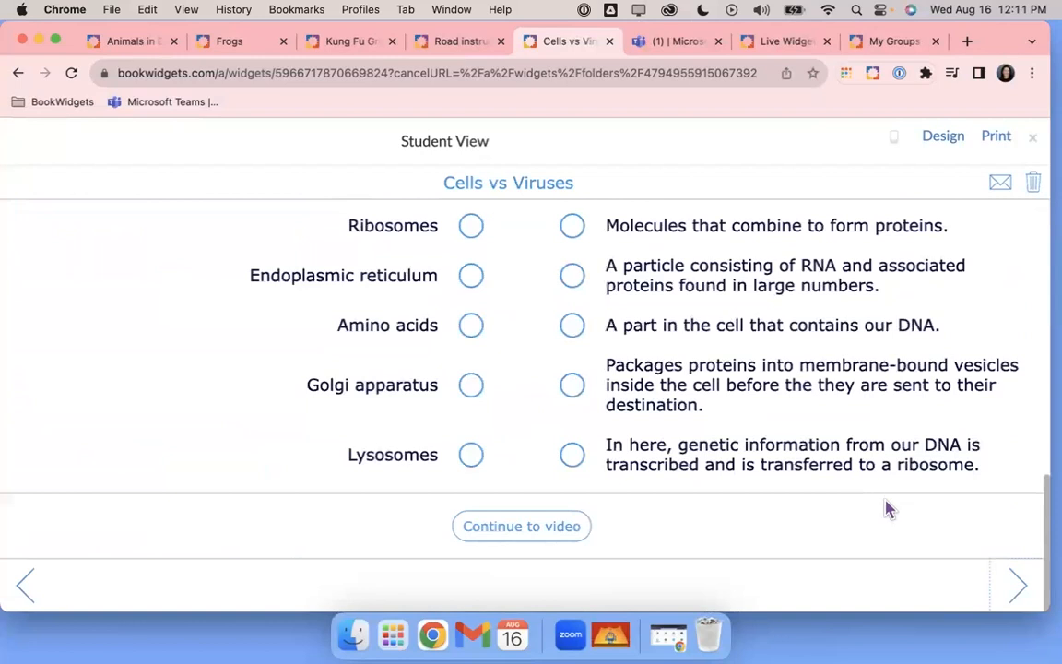
{"action": "left_click", "coordinate": [1016, 581]}
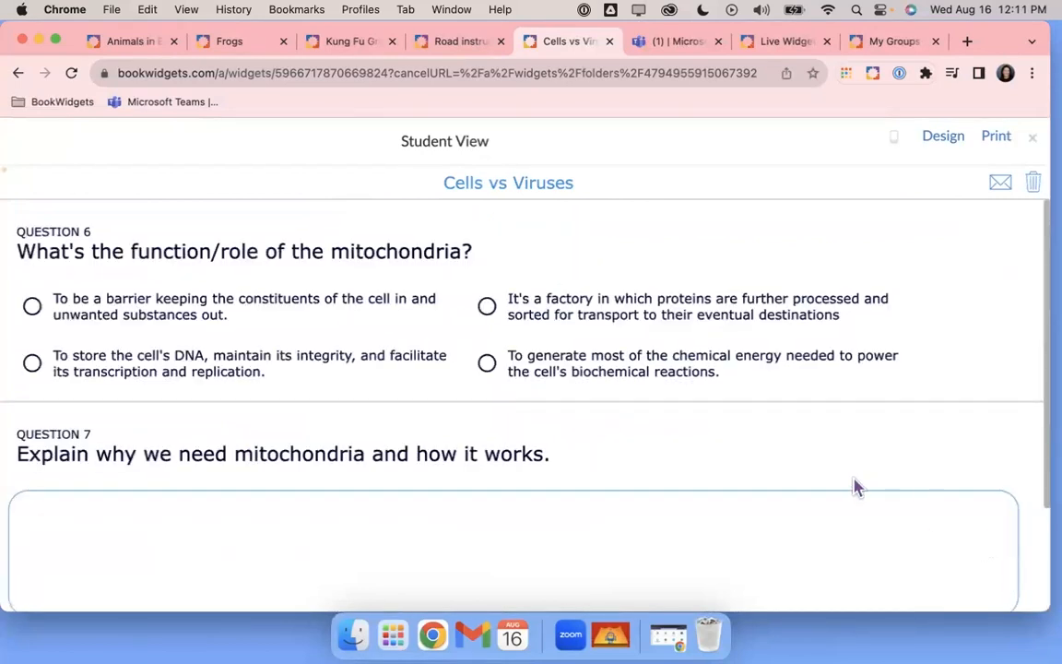
{"action": "scroll", "coordinate": [790, 475], "scroll_direction": "down", "scroll_amount": 2}
{"action": "scroll", "coordinate": [786, 464], "scroll_direction": "down", "scroll_amount": 2}
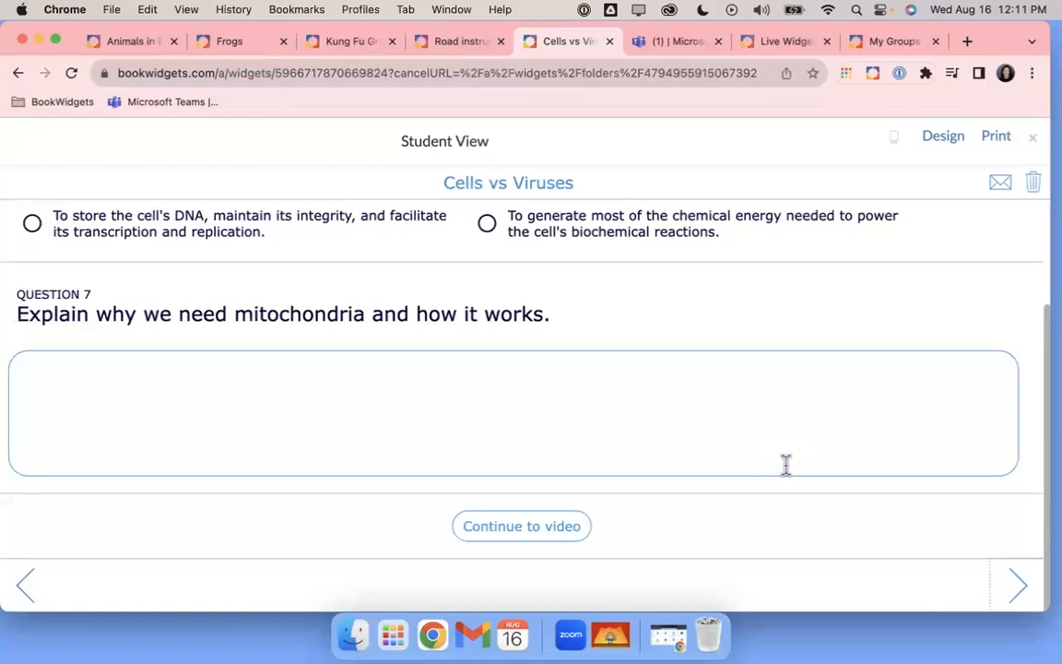
Reach the Questions 8–9 crossword page, then return to Microsoft Teams
{"action": "left_click", "coordinate": [1018, 585]}
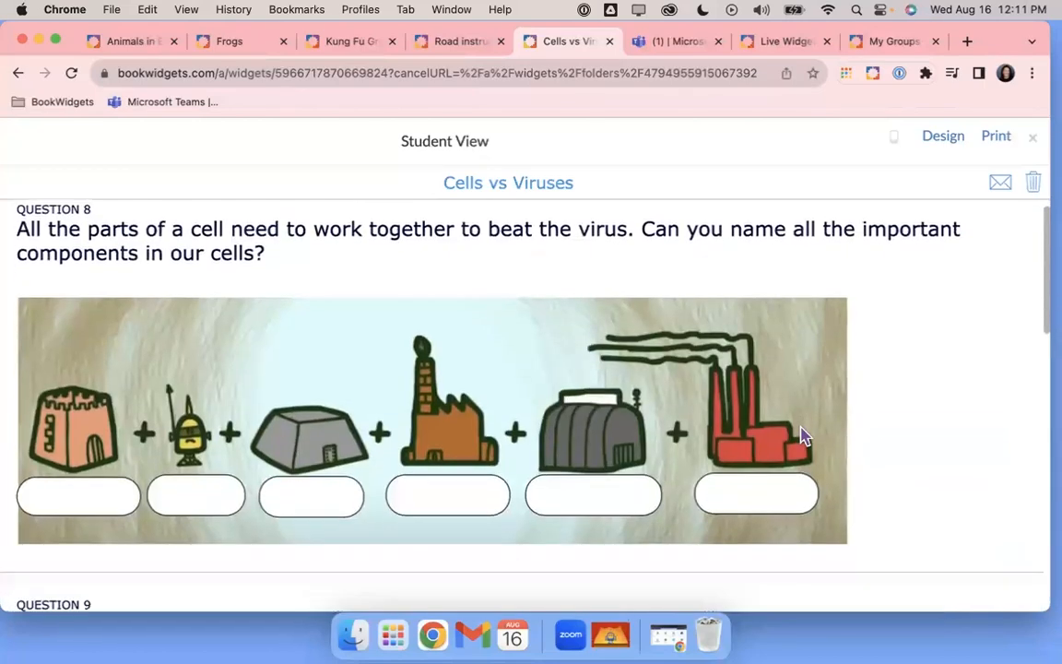
{"action": "scroll", "coordinate": [800, 425], "scroll_direction": "down", "scroll_amount": 10}
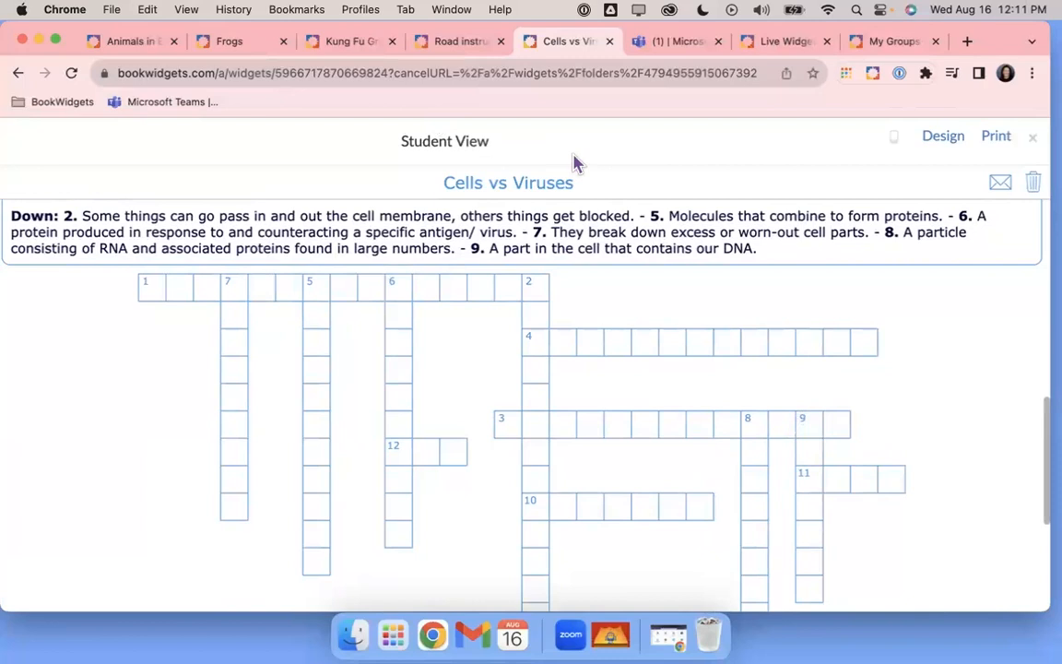
{"action": "left_click", "coordinate": [675, 50]}
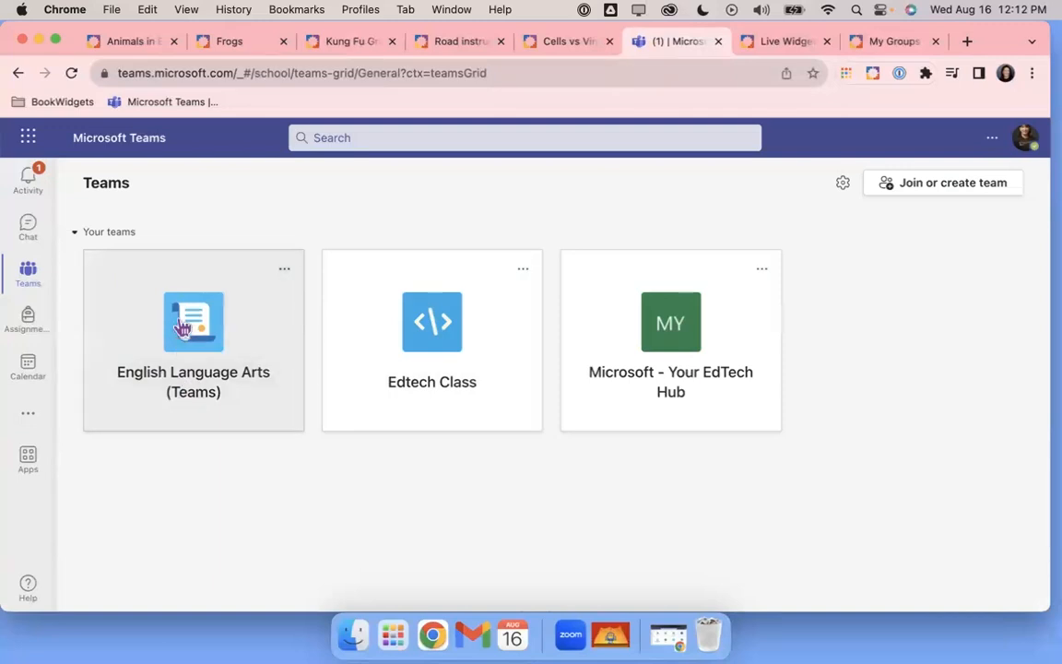
Open the English Language Arts team's Assignments
{"action": "left_click", "coordinate": [184, 328]}
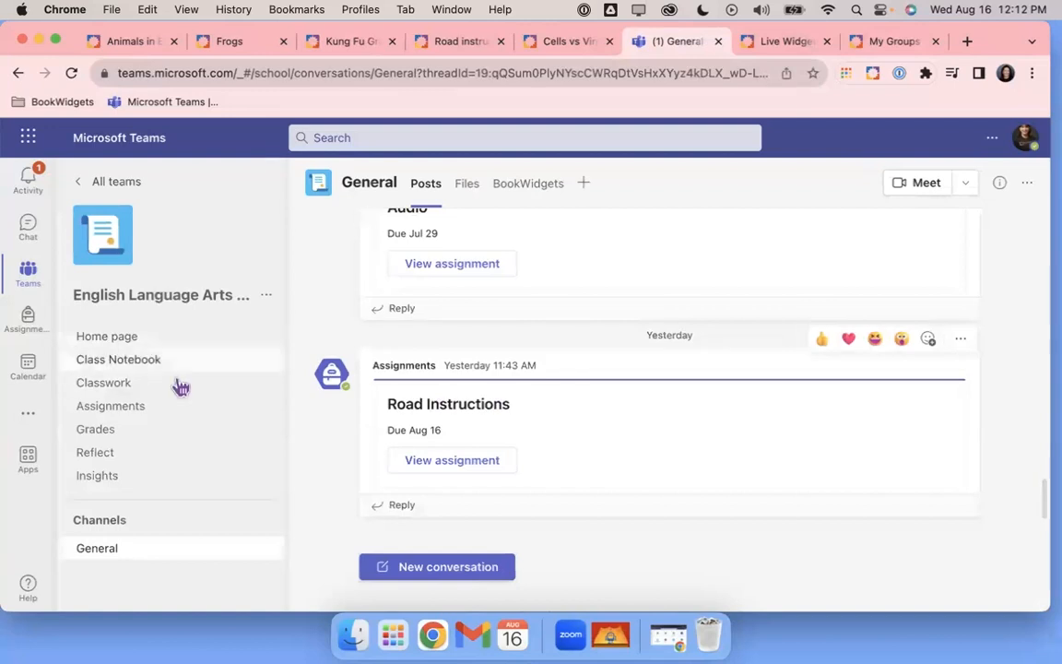
{"action": "left_click", "coordinate": [127, 411]}
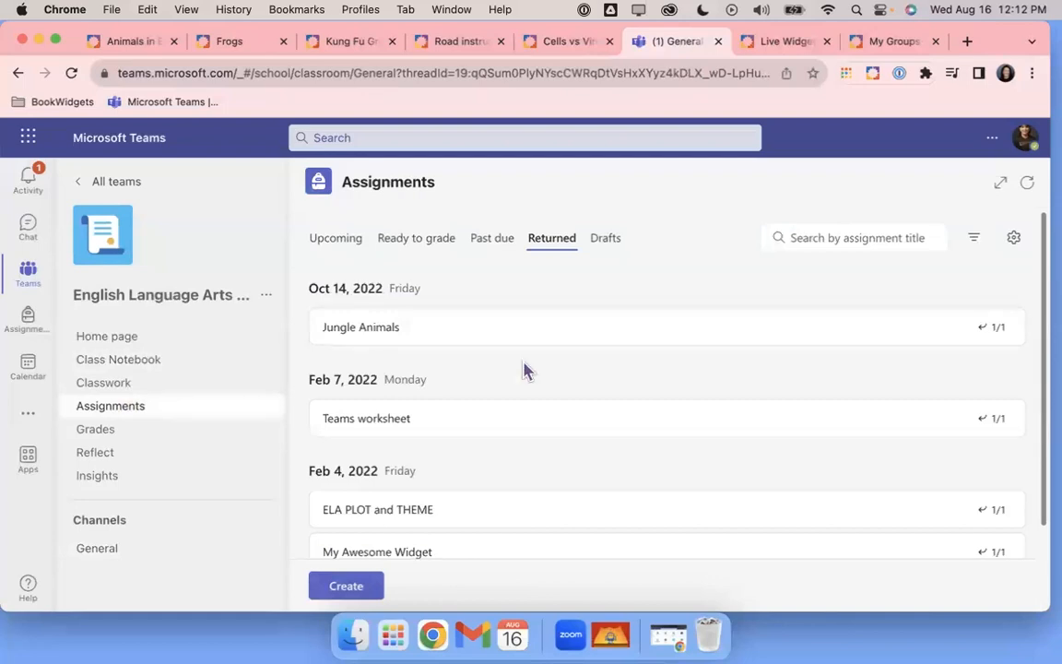
{"action": "scroll", "coordinate": [522, 368], "scroll_direction": "down", "scroll_amount": 2}
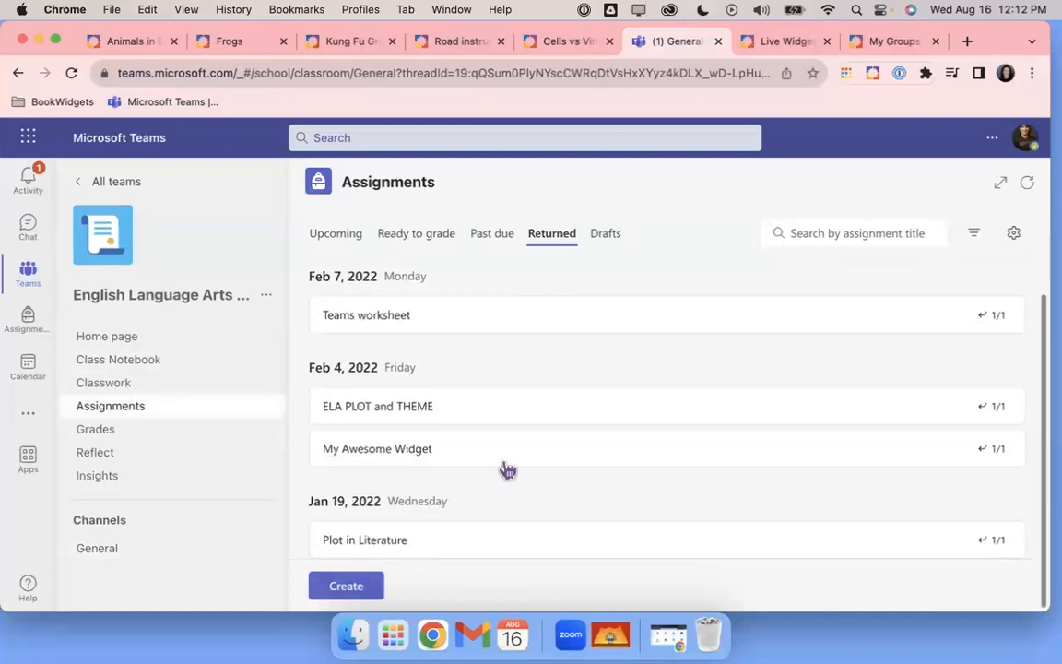
Create a new assignment and bring up the Choose an app list
{"action": "left_click", "coordinate": [349, 588]}
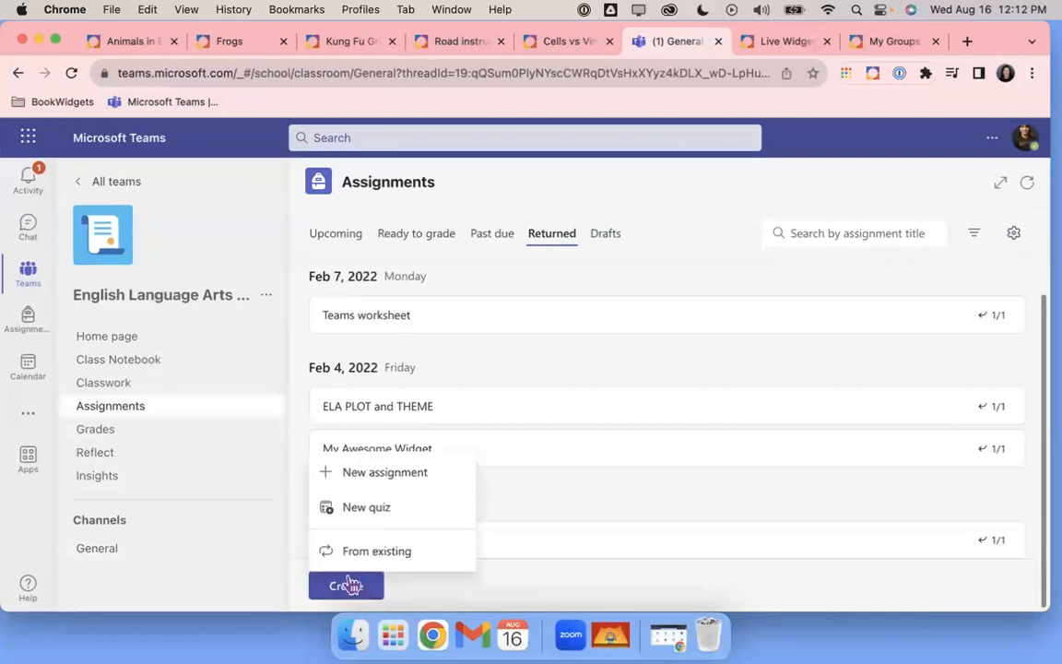
{"action": "left_click", "coordinate": [385, 474]}
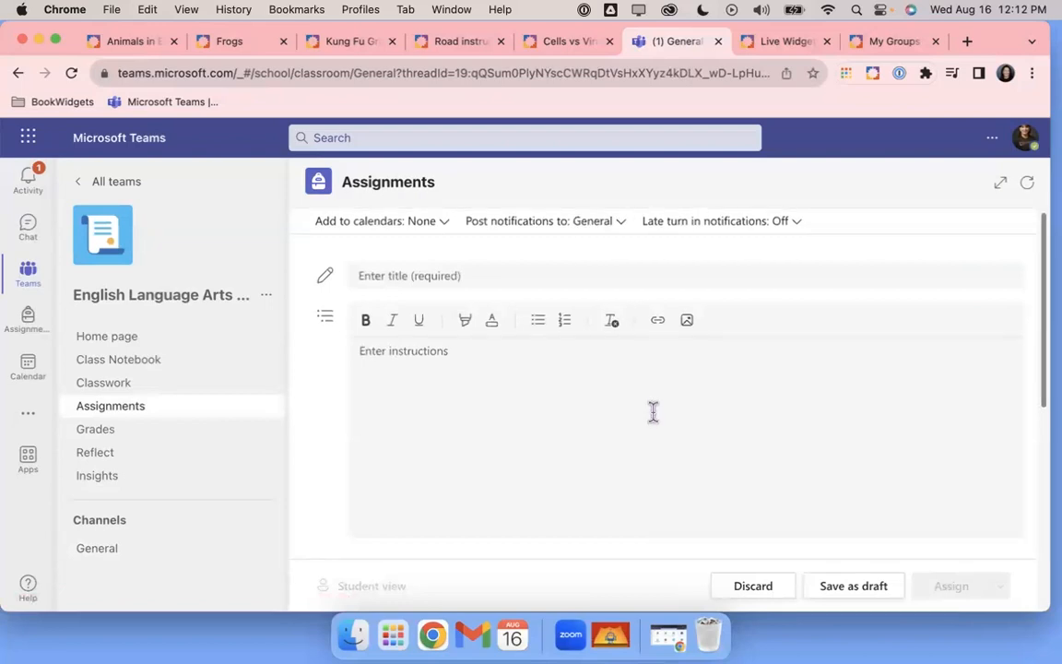
{"action": "scroll", "coordinate": [653, 412], "scroll_direction": "down", "scroll_amount": 3}
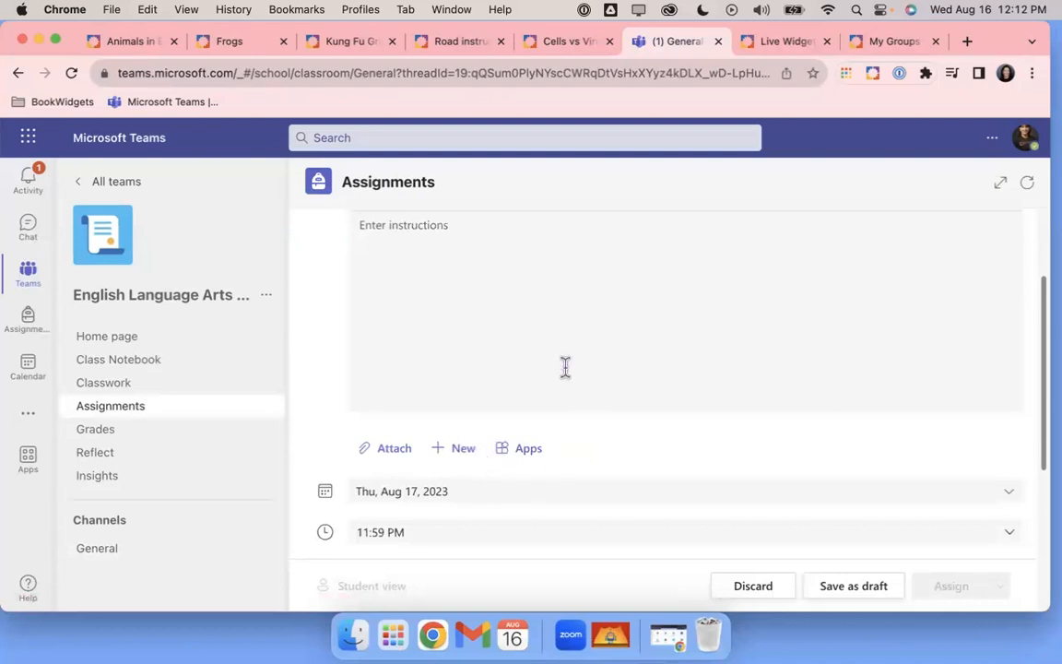
{"action": "scroll", "coordinate": [565, 367], "scroll_direction": "up", "scroll_amount": 3}
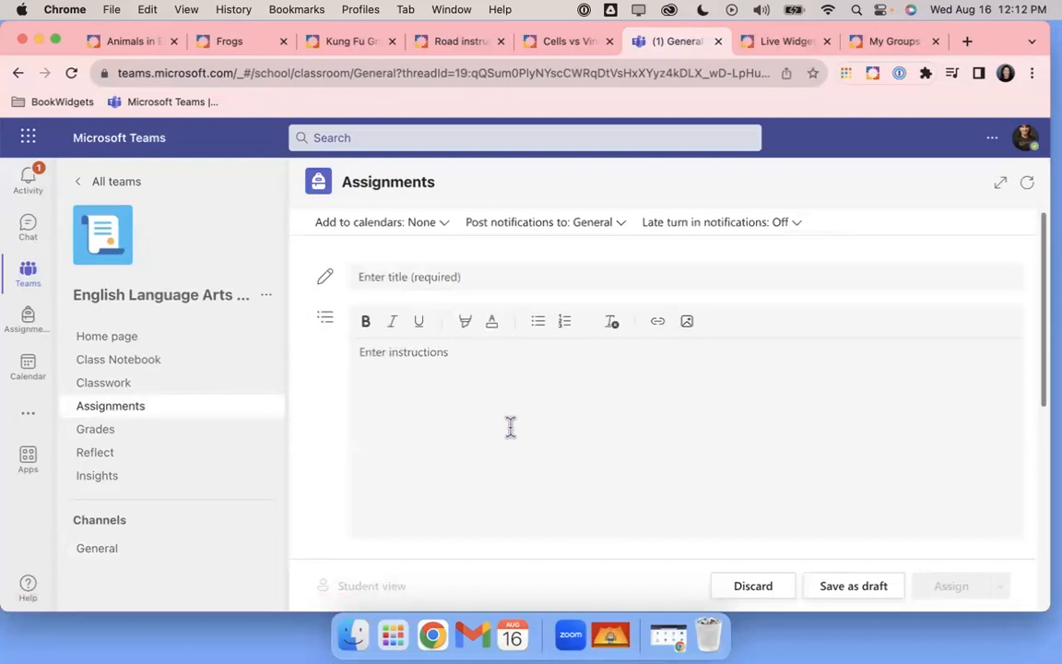
{"action": "scroll", "coordinate": [510, 429], "scroll_direction": "down", "scroll_amount": 5}
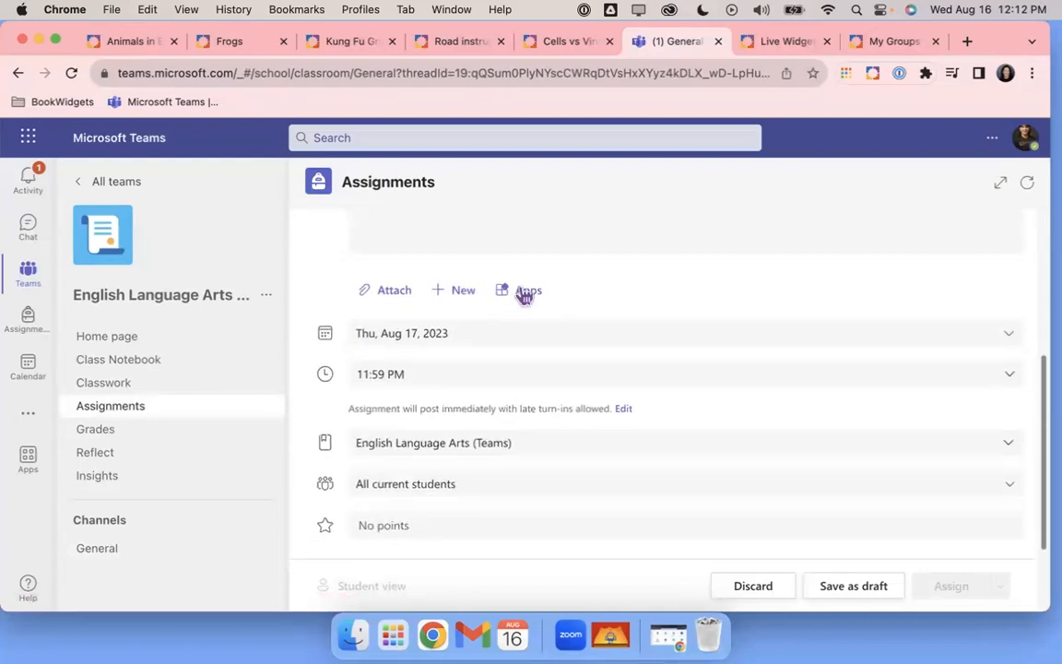
{"action": "left_click", "coordinate": [524, 292]}
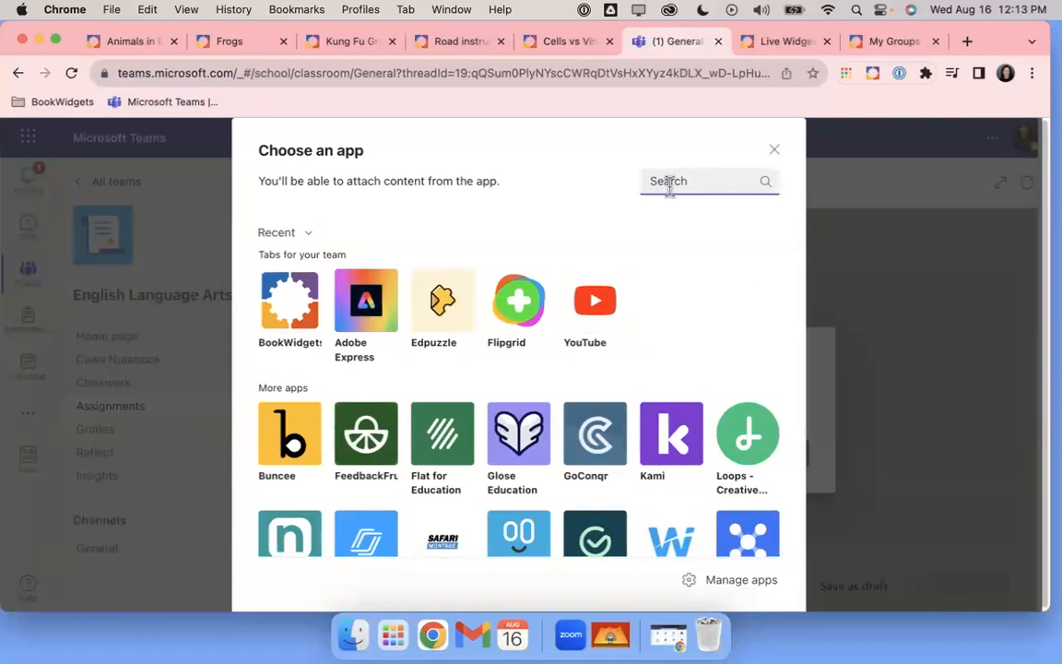
Search 'book', pick the BookWidgets tile, and return to the blank assignment form
{"action": "type", "text": "b"}
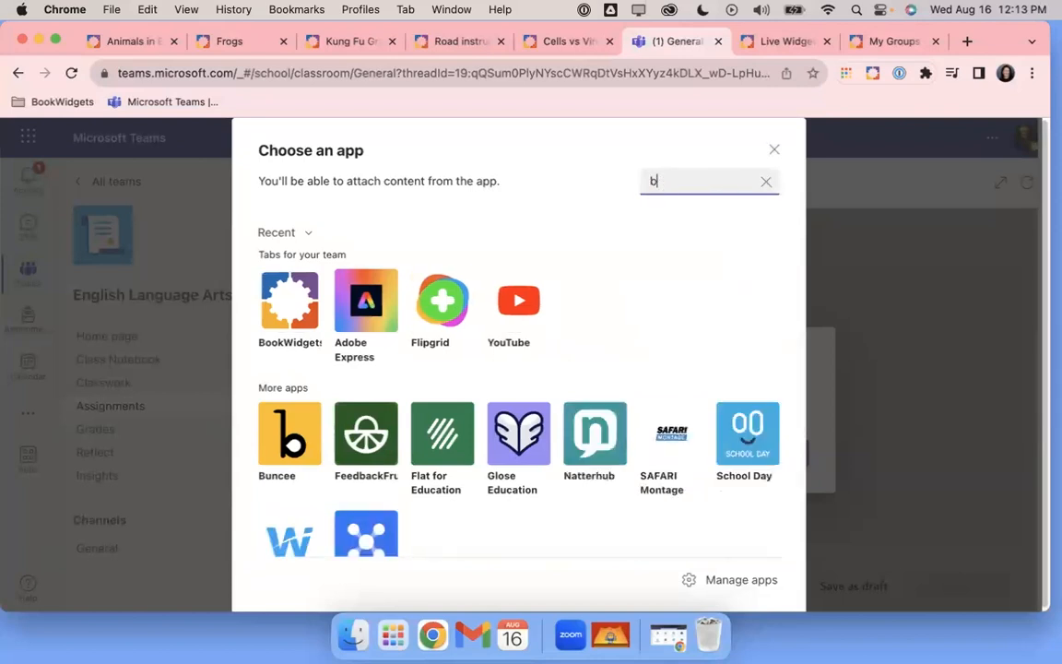
{"action": "type", "text": "ook"}
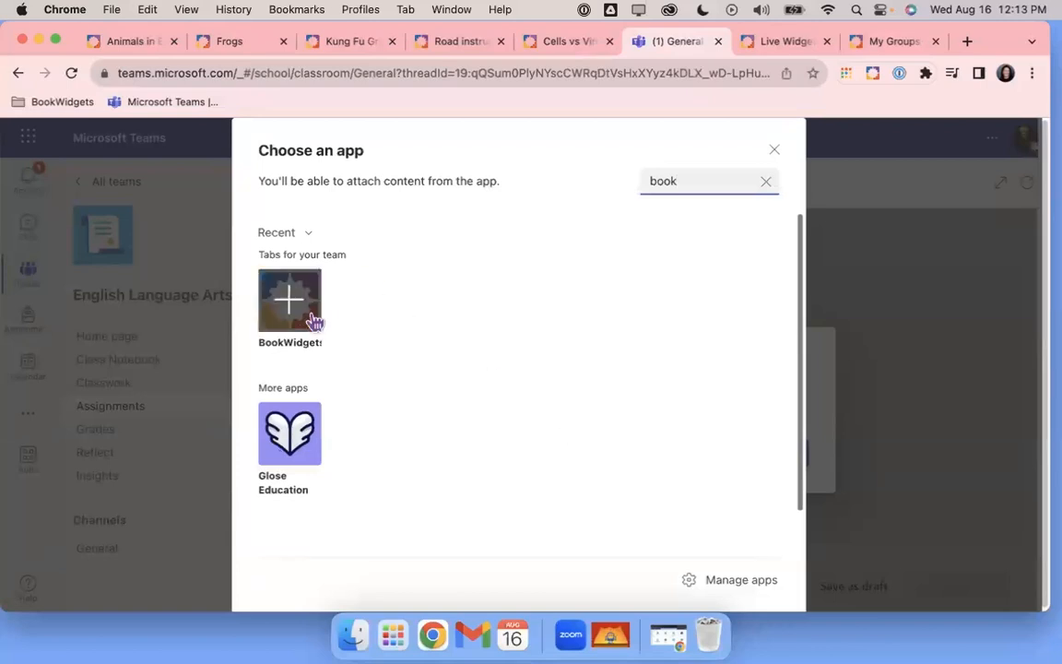
{"action": "left_click", "coordinate": [775, 157]}
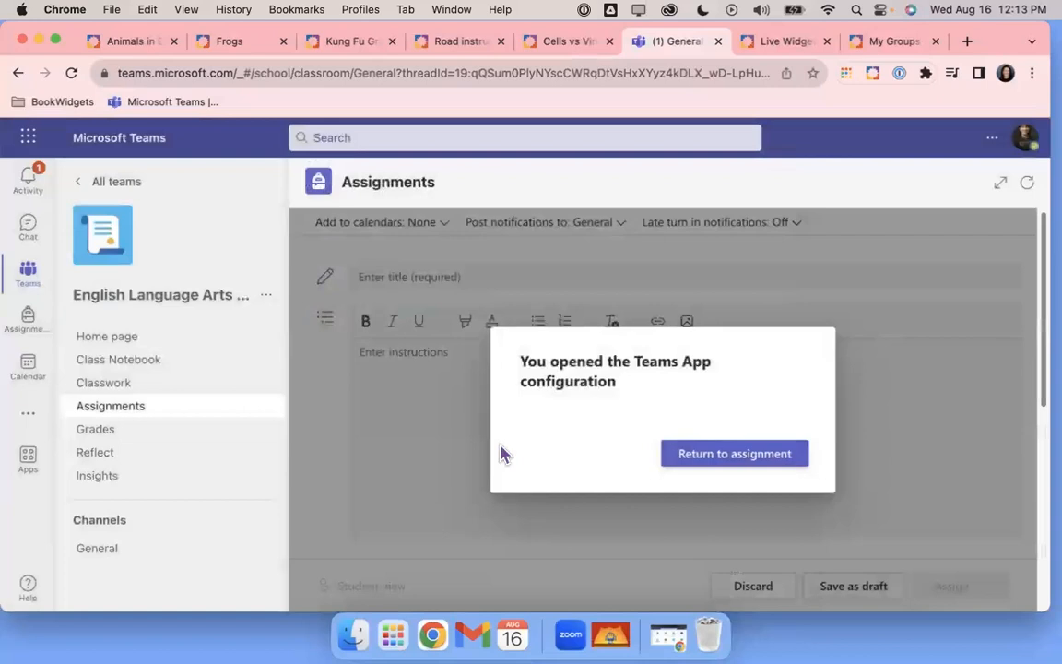
{"action": "left_click", "coordinate": [682, 458]}
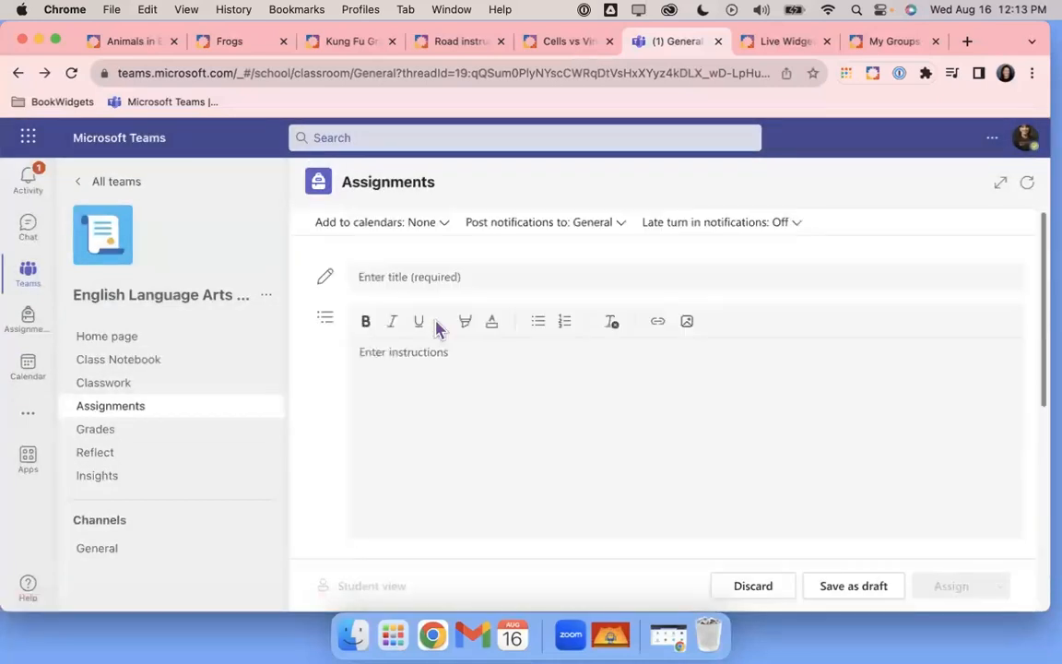
Title the assignment 'Jungle Animals' with instructions 'Please complete the attached activity.'
{"action": "left_click", "coordinate": [431, 276]}
{"action": "type", "text": "Jungle Animals"}
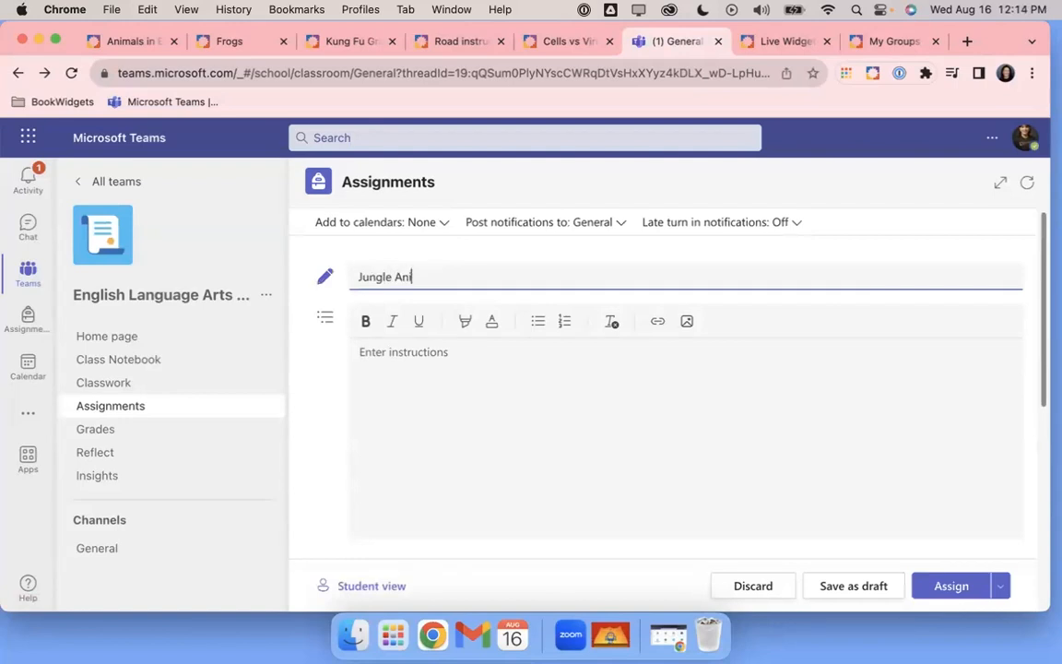
{"action": "left_click", "coordinate": [449, 366]}
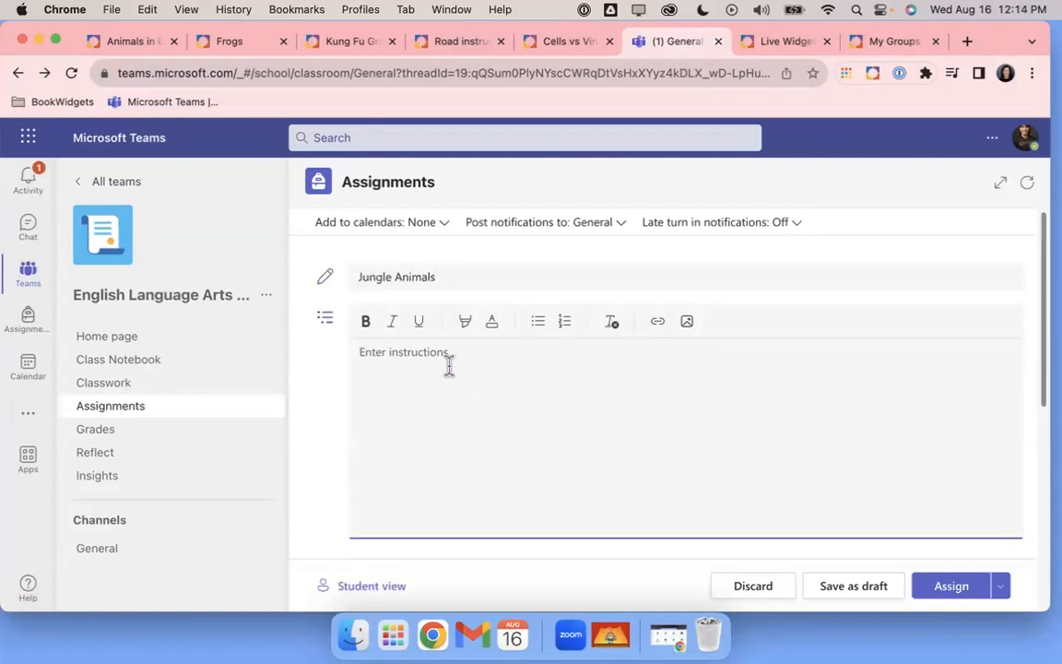
{"action": "type", "text": "Please complet"}
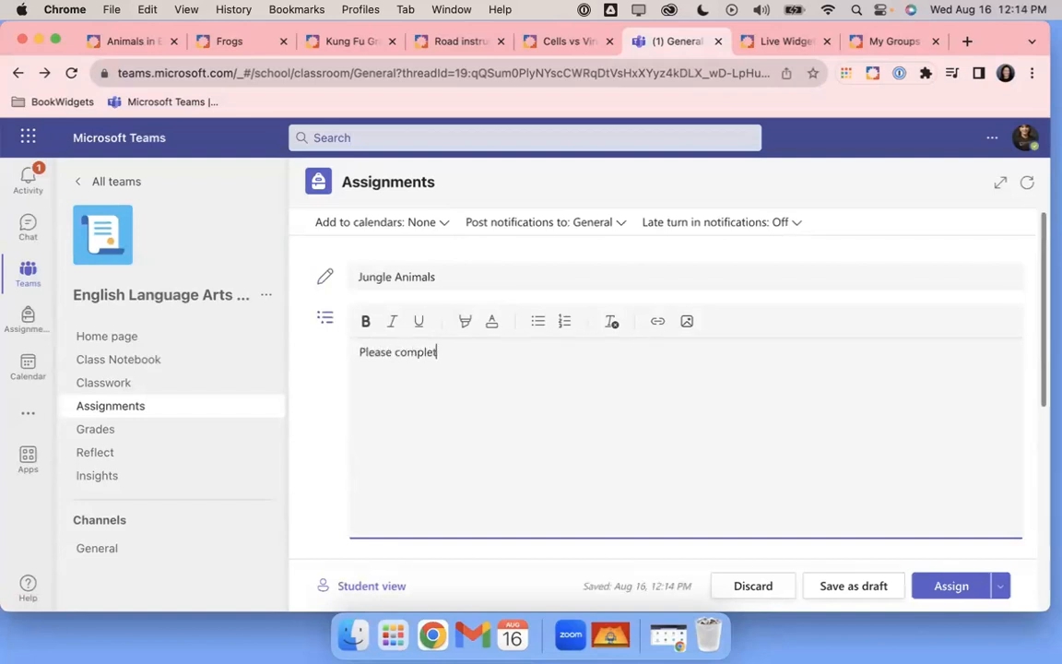
{"action": "type", "text": "e the attached activity"}
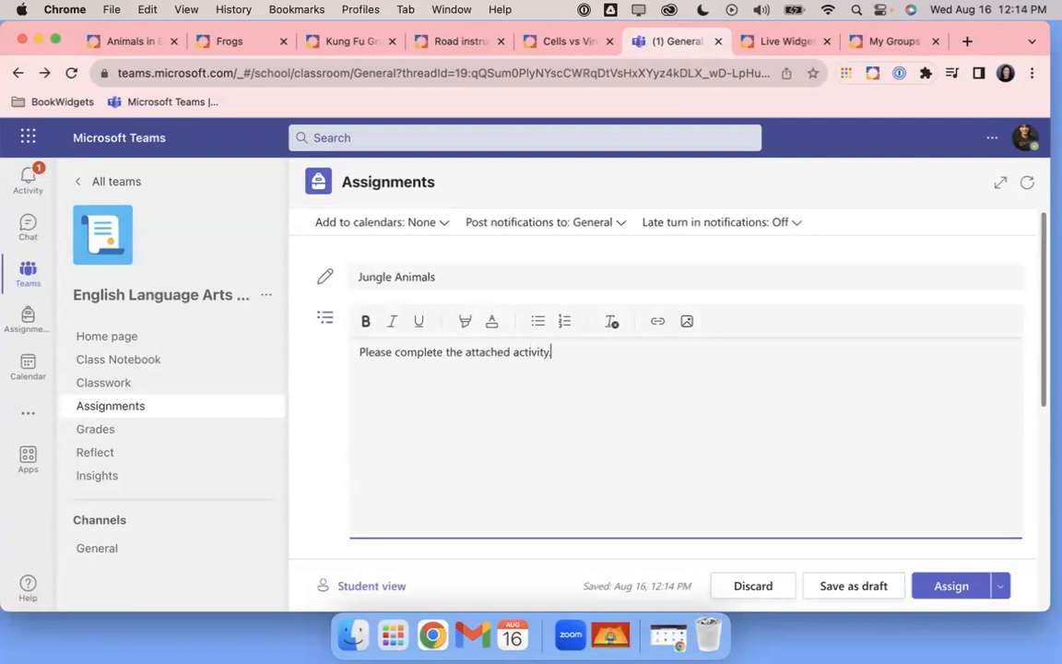
{"action": "type", "text": "."}
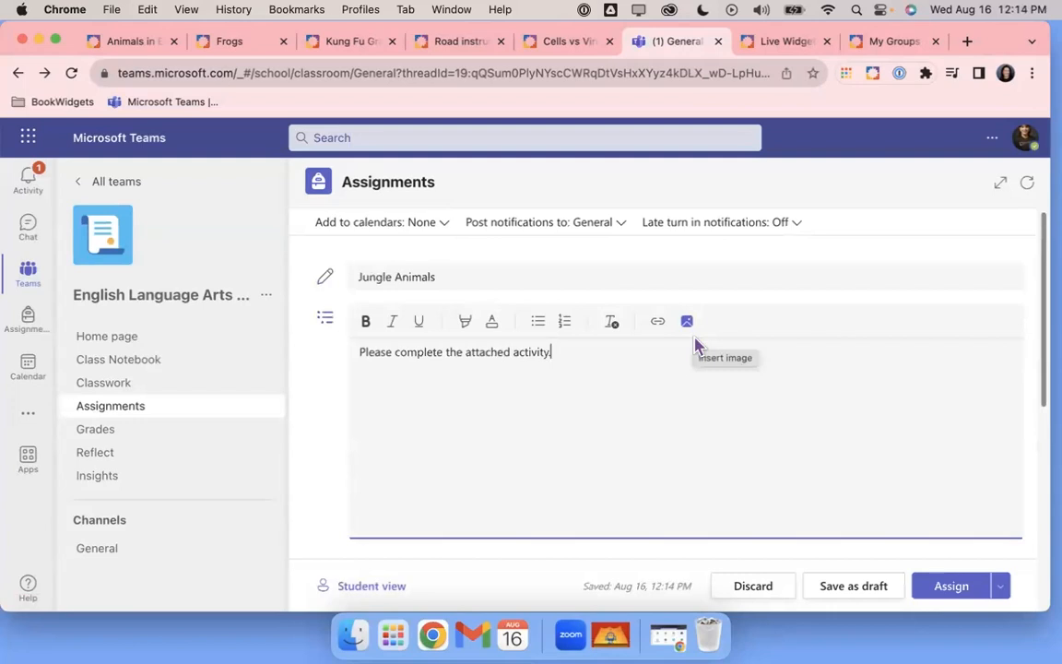
{"action": "scroll", "coordinate": [695, 345], "scroll_direction": "down", "scroll_amount": 1}
{"action": "scroll", "coordinate": [698, 345], "scroll_direction": "down", "scroll_amount": 3}
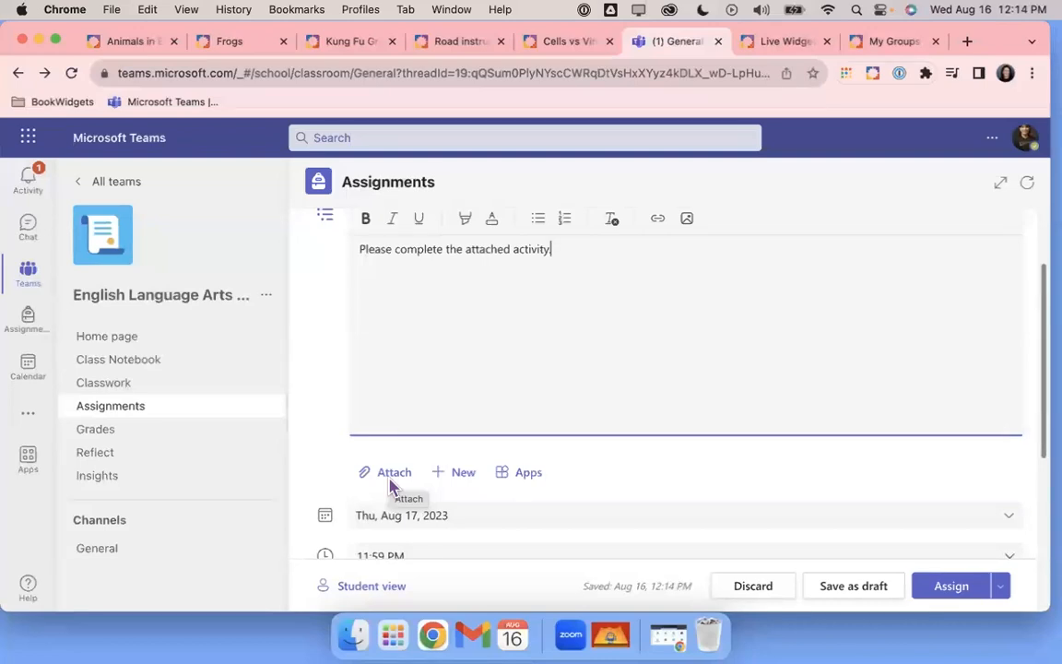
{"action": "scroll", "coordinate": [602, 463], "scroll_direction": "down", "scroll_amount": 1}
{"action": "scroll", "coordinate": [600, 462], "scroll_direction": "down", "scroll_amount": 3}
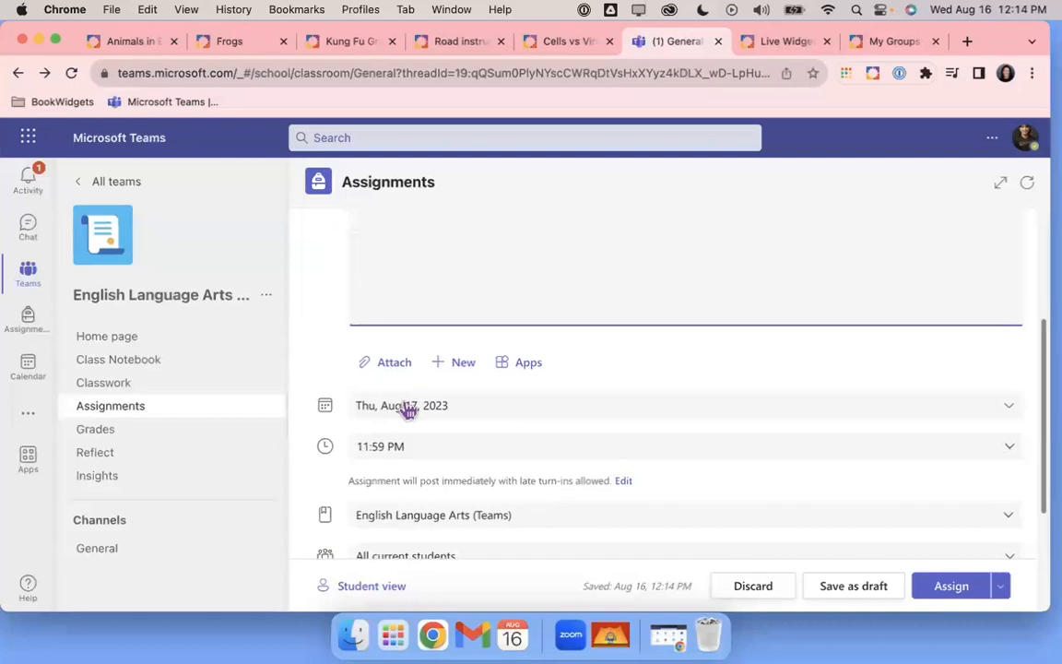
Set the due date to Fri, Aug 18, 2023, then bring up the Apps list for attachments
{"action": "left_click", "coordinate": [1008, 410]}
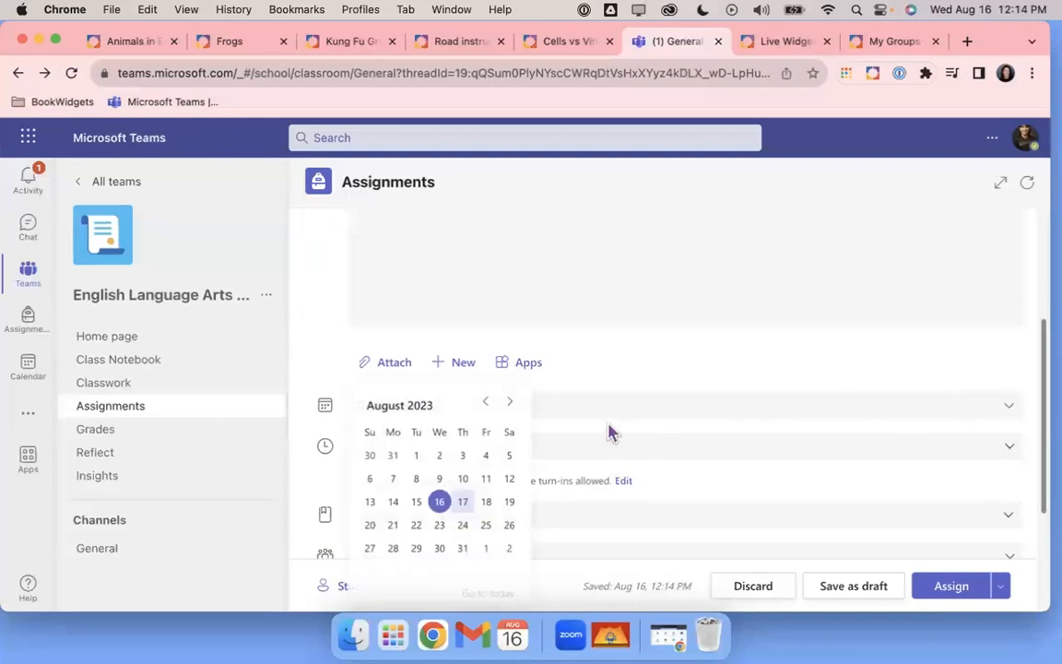
{"action": "left_click", "coordinate": [486, 502]}
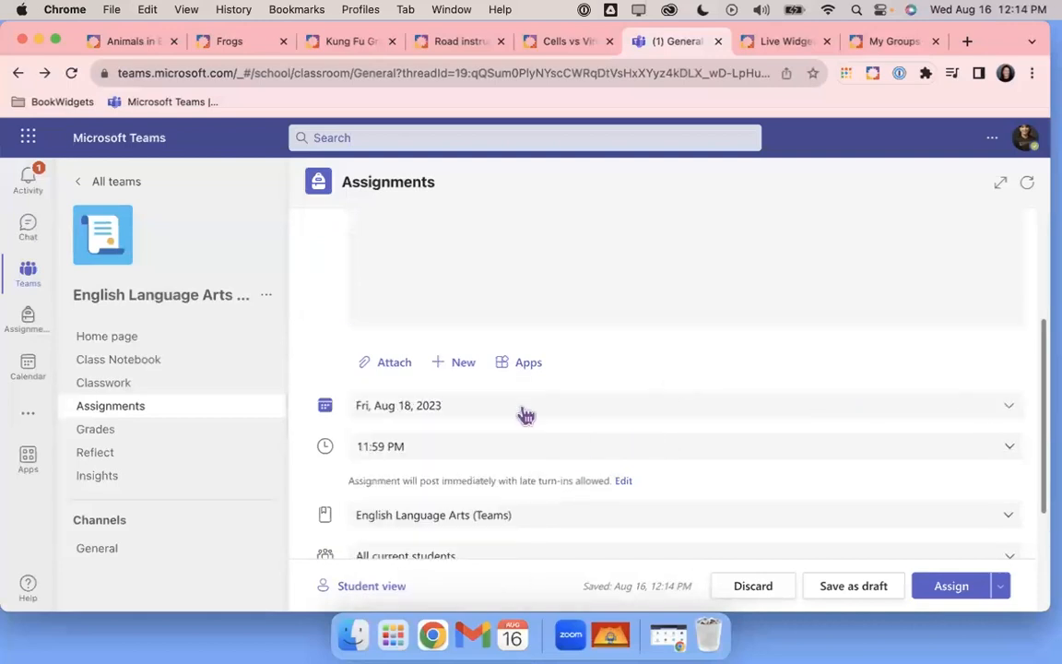
{"action": "scroll", "coordinate": [639, 409], "scroll_direction": "down", "scroll_amount": 3}
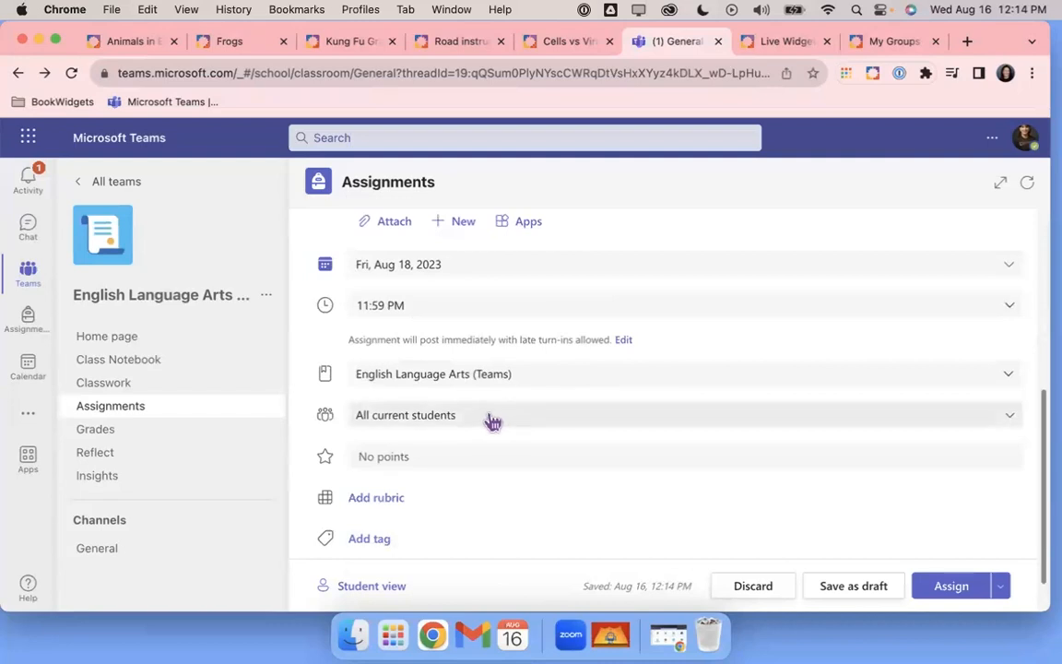
{"action": "scroll", "coordinate": [493, 422], "scroll_direction": "up", "scroll_amount": 3}
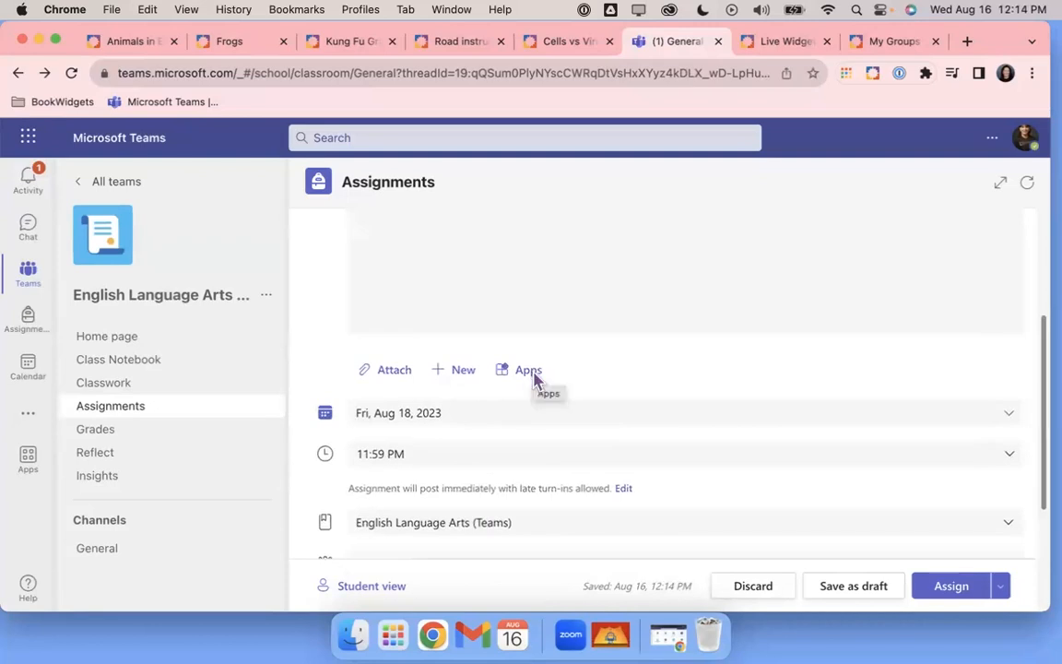
{"action": "left_click", "coordinate": [533, 372]}
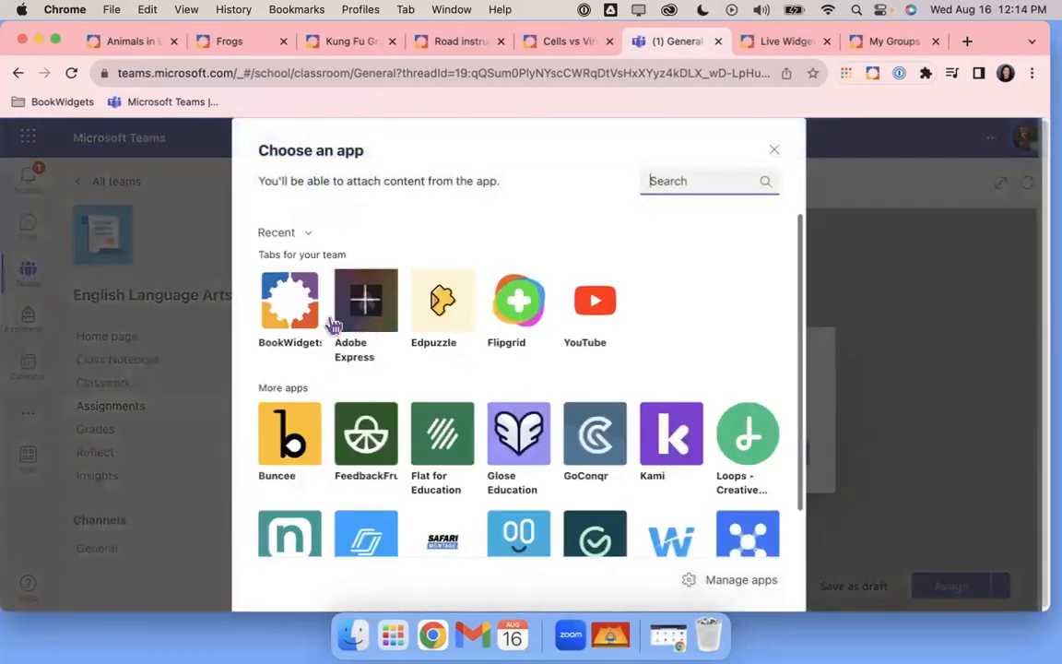
Attach from BookWidgets, dismiss the 1Password save prompt, and browse the My Widgets folders
{"action": "left_click", "coordinate": [290, 299]}
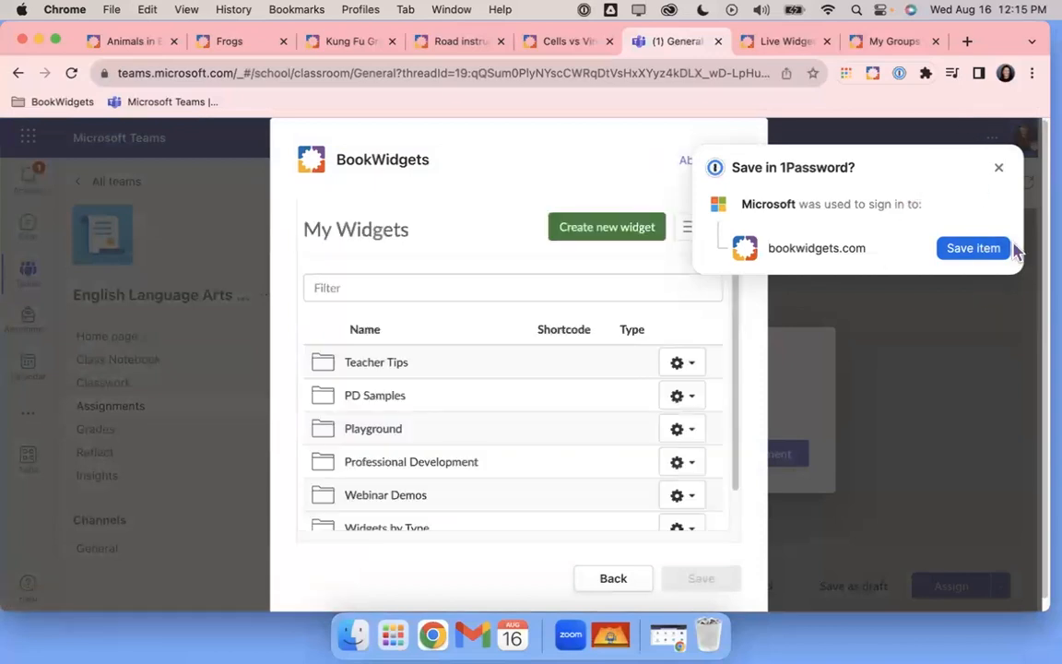
{"action": "left_click", "coordinate": [999, 167]}
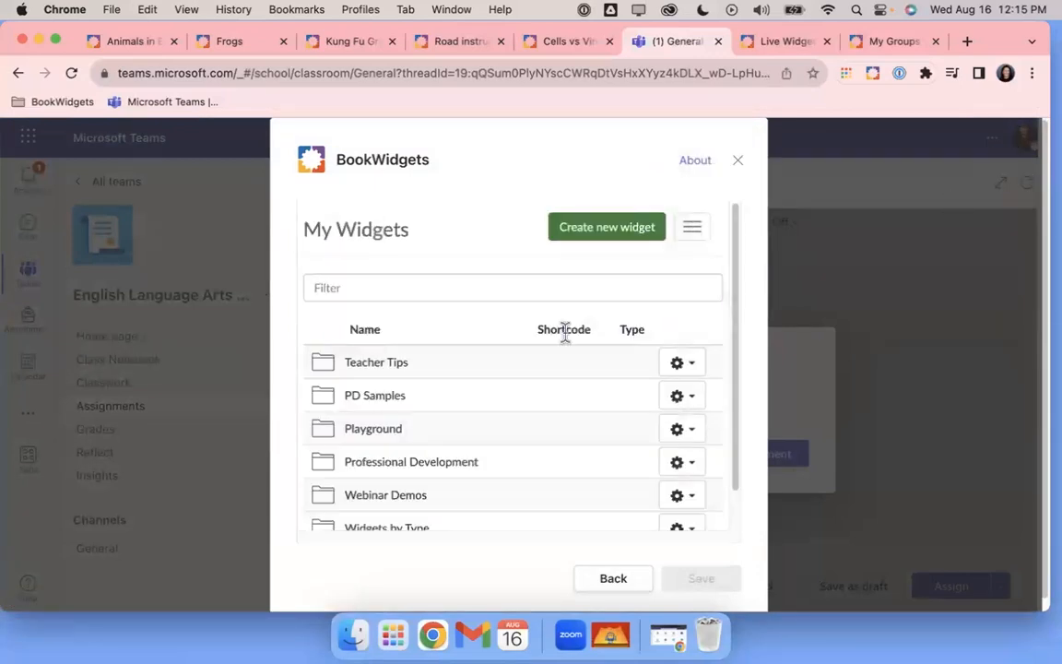
{"action": "scroll", "coordinate": [566, 333], "scroll_direction": "down", "scroll_amount": 1}
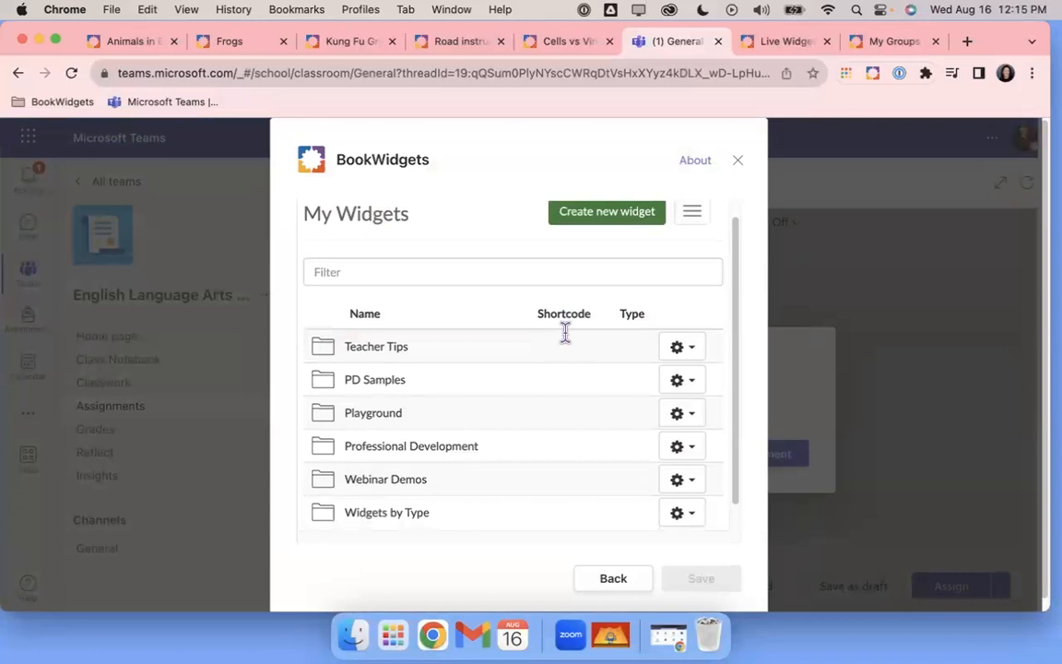
{"action": "scroll", "coordinate": [566, 334], "scroll_direction": "down", "scroll_amount": 2}
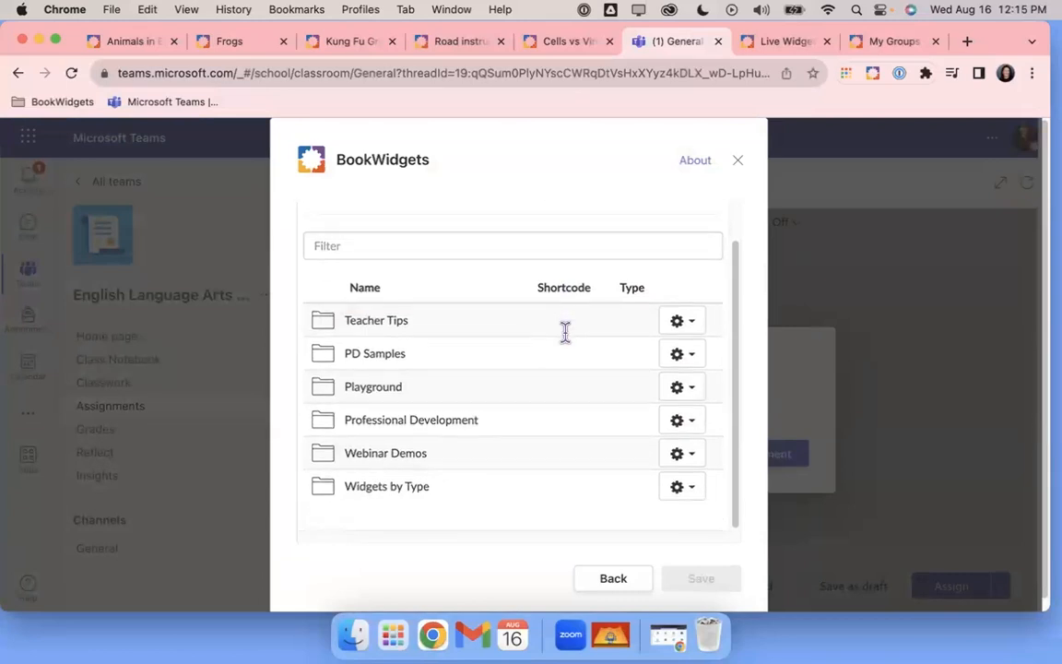
{"action": "scroll", "coordinate": [565, 334], "scroll_direction": "down", "scroll_amount": 1}
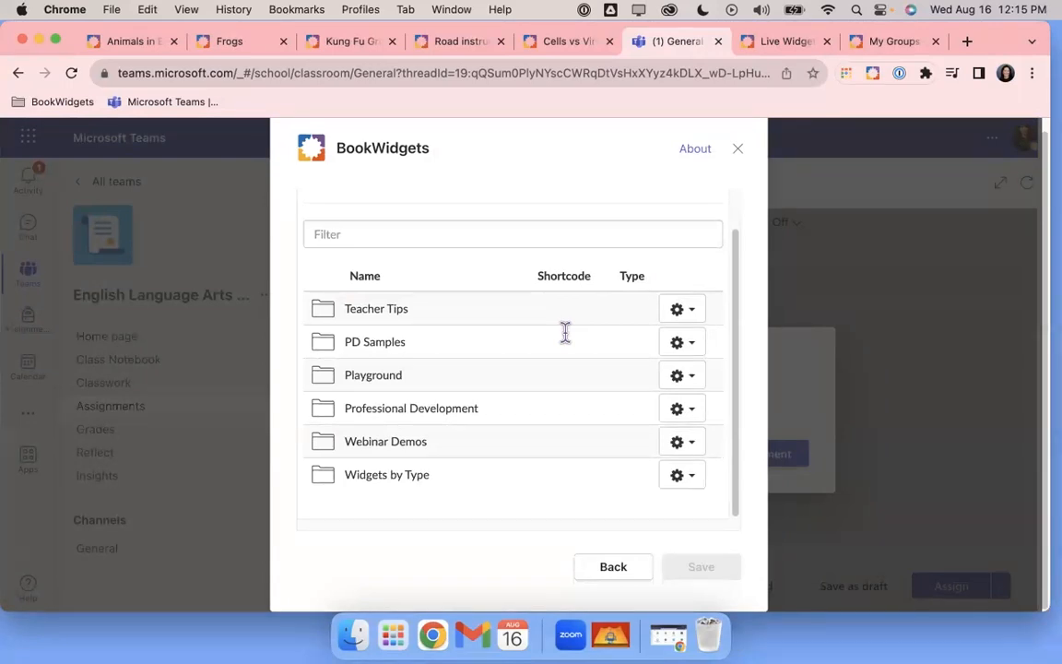
{"action": "scroll", "coordinate": [565, 332], "scroll_direction": "up", "scroll_amount": 2}
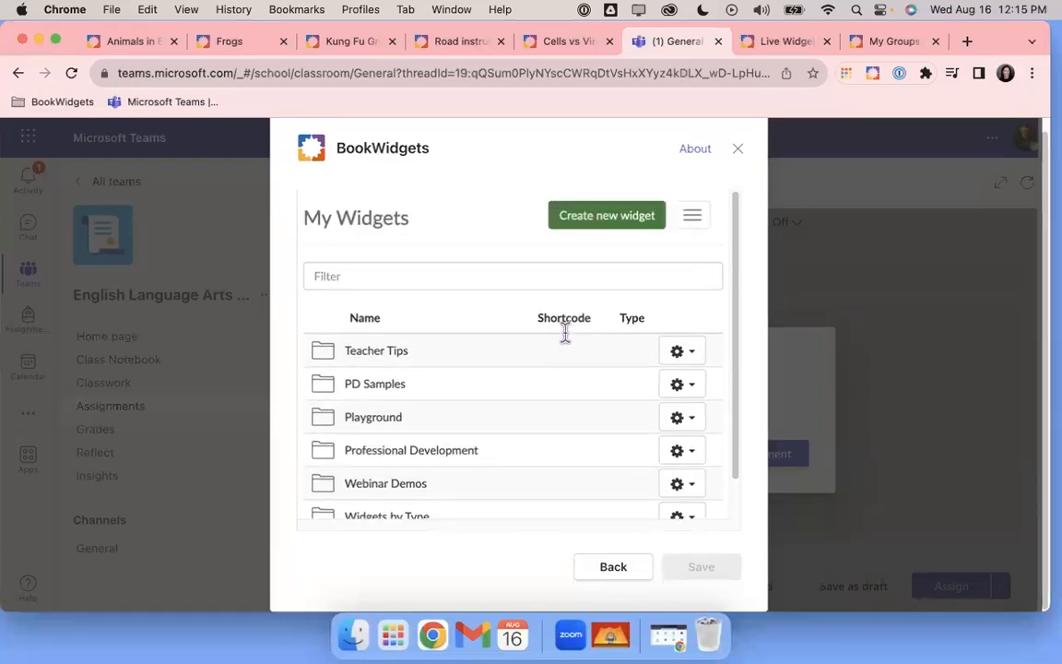
Start a new widget and scroll the widget types to Quiz, Worksheet and Split Worksheet
{"action": "left_click", "coordinate": [598, 222]}
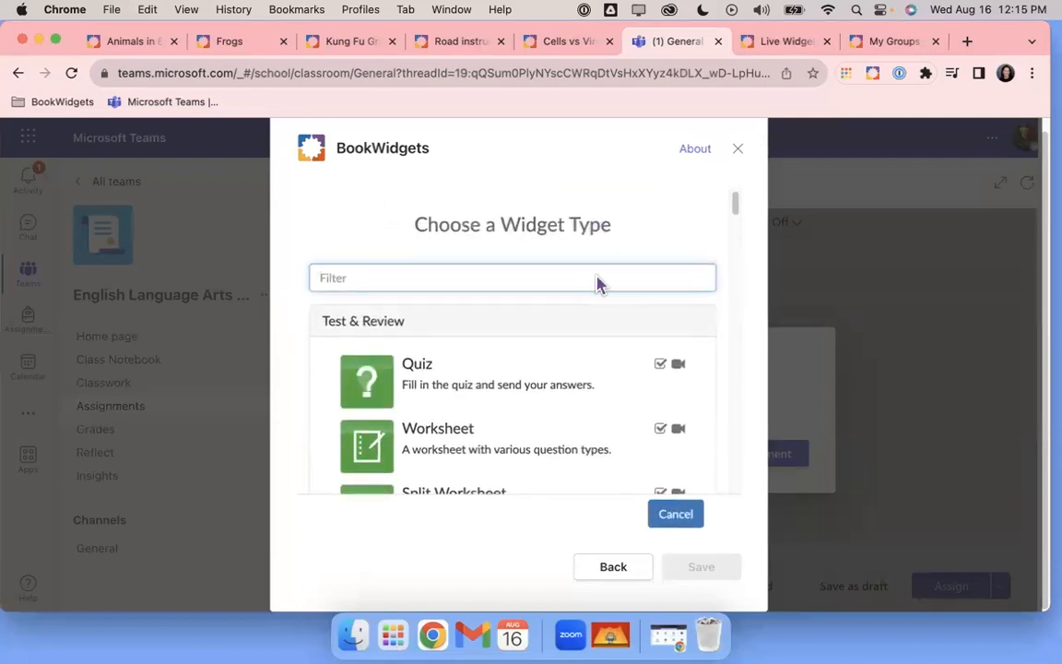
{"action": "scroll", "coordinate": [614, 411], "scroll_direction": "down", "scroll_amount": 5}
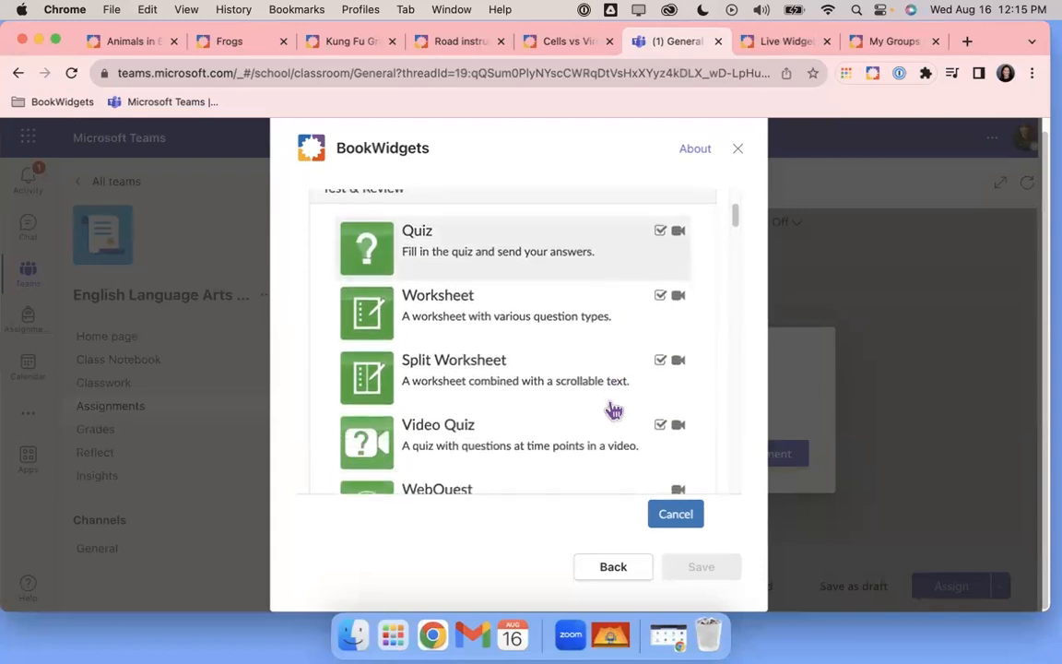
{"action": "scroll", "coordinate": [614, 411], "scroll_direction": "down", "scroll_amount": 5}
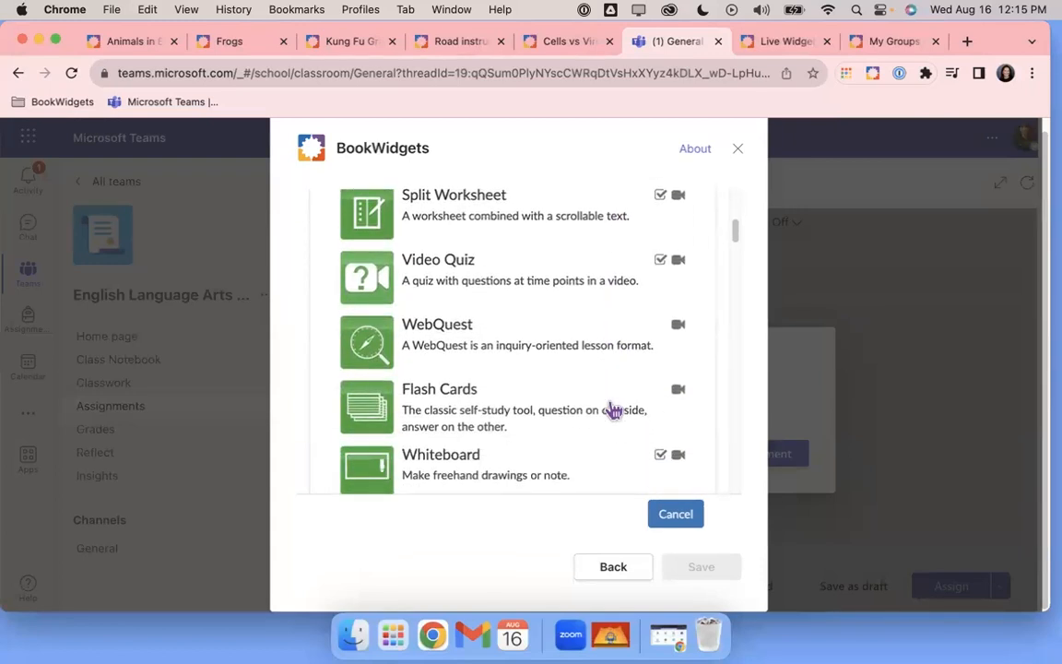
{"action": "scroll", "coordinate": [614, 410], "scroll_direction": "down", "scroll_amount": 5}
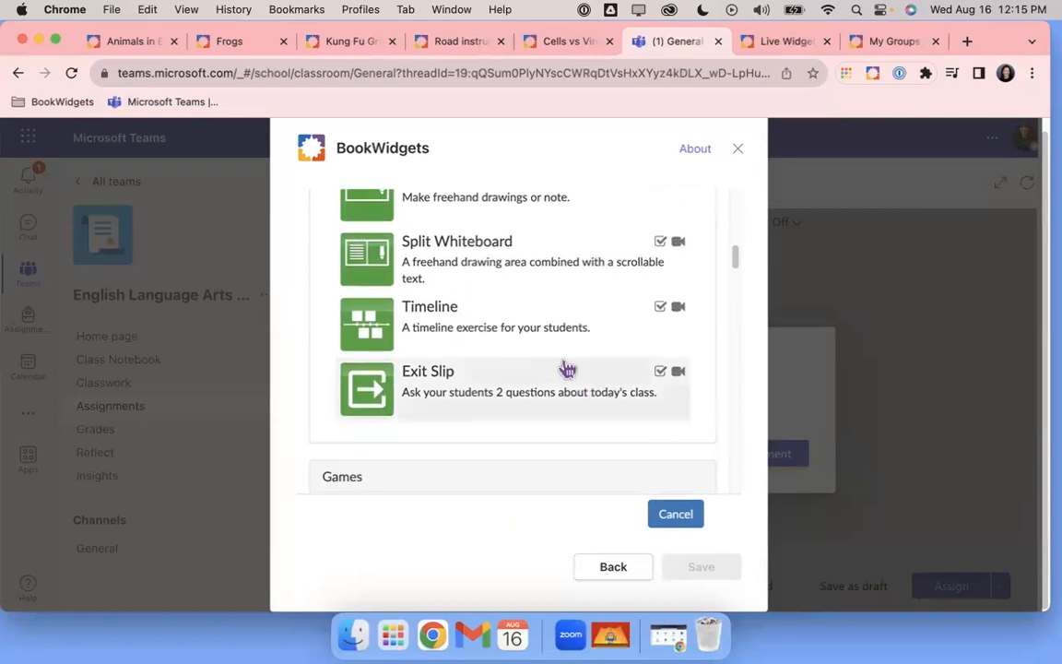
{"action": "scroll", "coordinate": [567, 369], "scroll_direction": "down", "scroll_amount": 5}
{"action": "scroll", "coordinate": [567, 369], "scroll_direction": "down", "scroll_amount": 4}
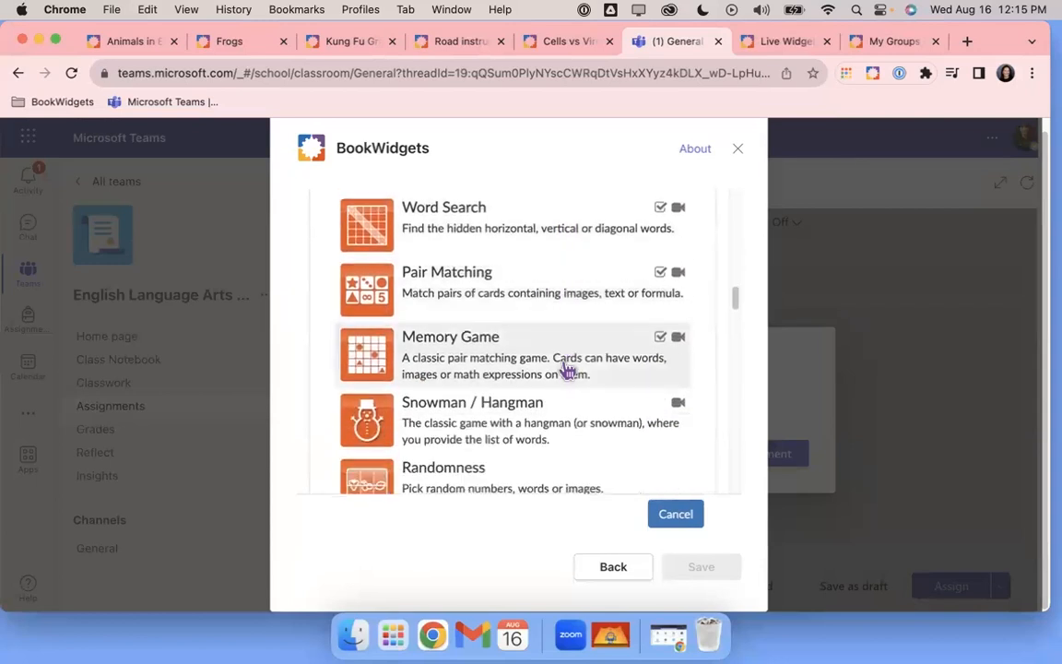
{"action": "scroll", "coordinate": [567, 369], "scroll_direction": "down", "scroll_amount": 10}
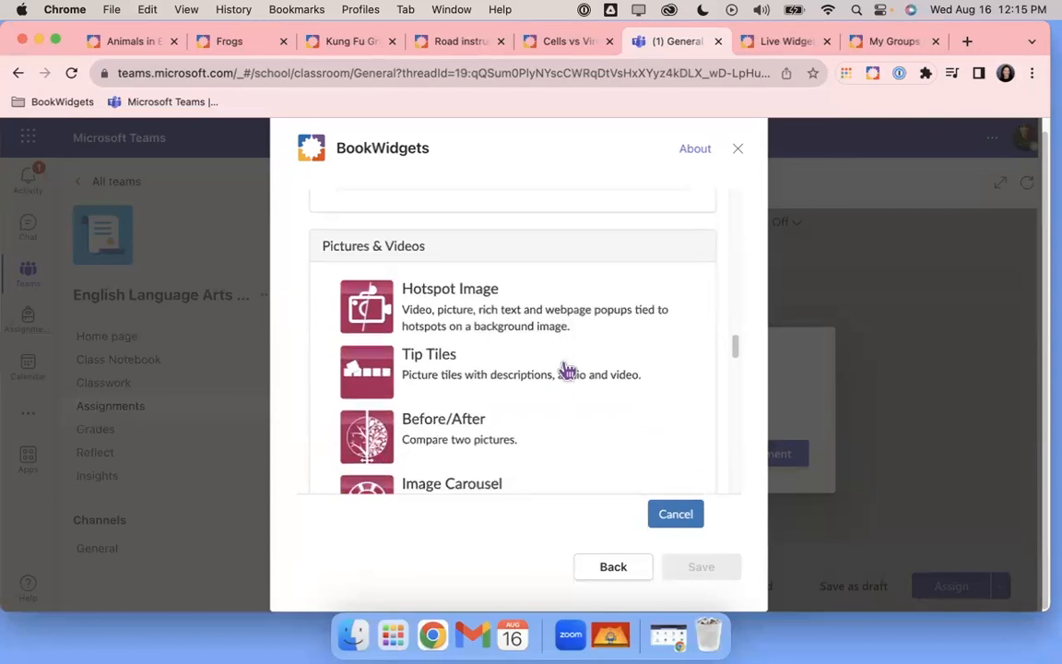
{"action": "scroll", "coordinate": [568, 368], "scroll_direction": "down", "scroll_amount": 4}
{"action": "scroll", "coordinate": [567, 369], "scroll_direction": "down", "scroll_amount": 10}
{"action": "scroll", "coordinate": [567, 369], "scroll_direction": "down", "scroll_amount": 3}
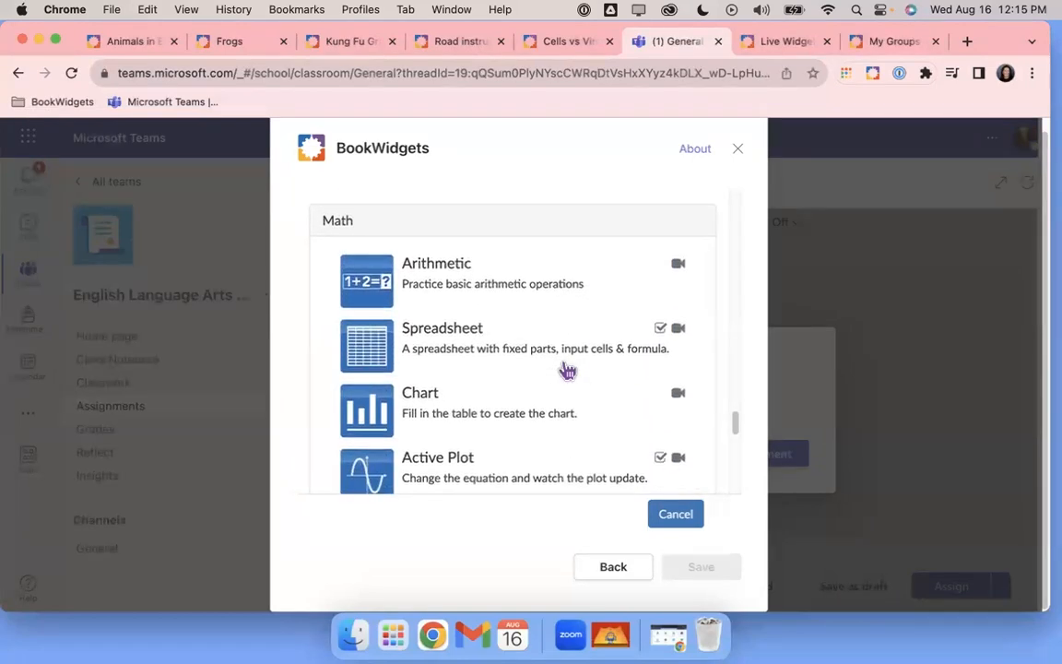
{"action": "scroll", "coordinate": [567, 369], "scroll_direction": "down", "scroll_amount": 5}
{"action": "scroll", "coordinate": [567, 370], "scroll_direction": "down", "scroll_amount": 6}
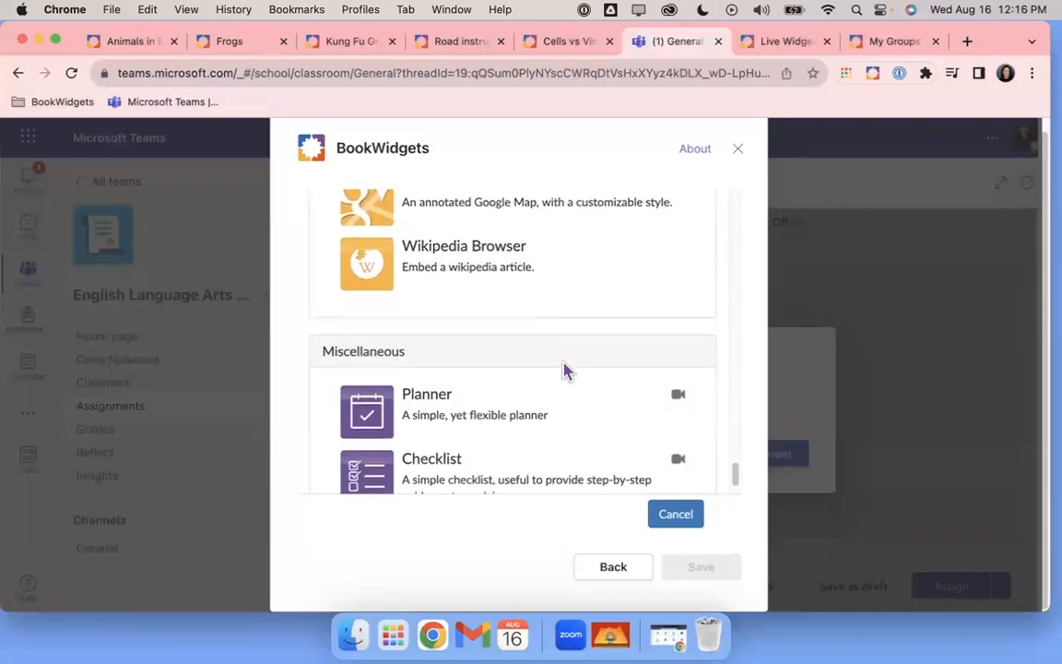
{"action": "scroll", "coordinate": [567, 370], "scroll_direction": "down", "scroll_amount": 1}
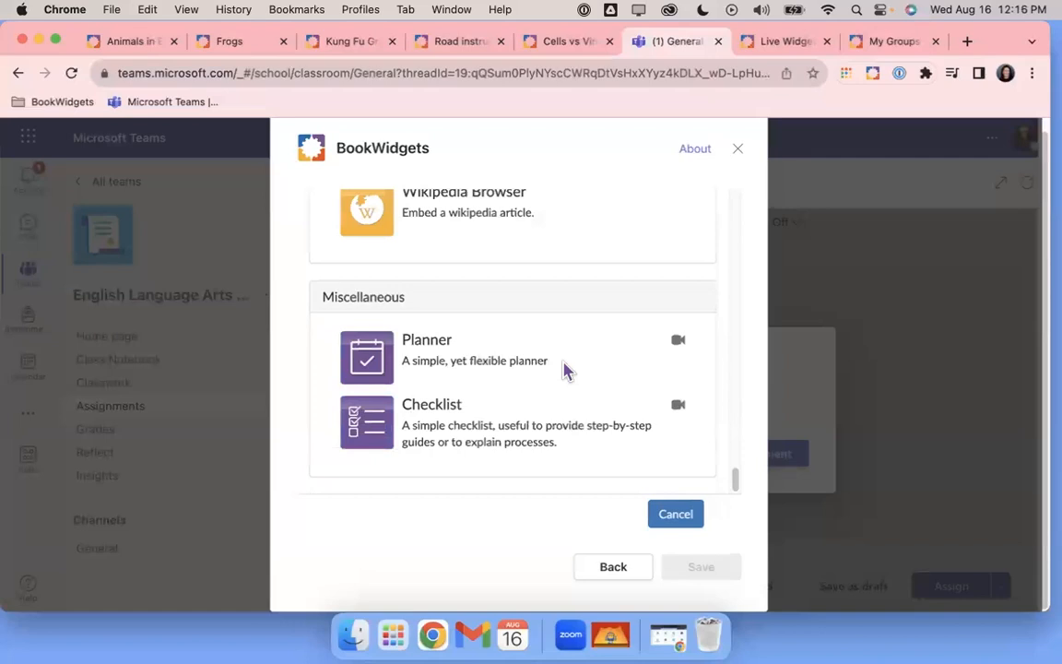
{"action": "left_click_drag", "start_coordinate": [737, 487], "coordinate": [718, 157]}
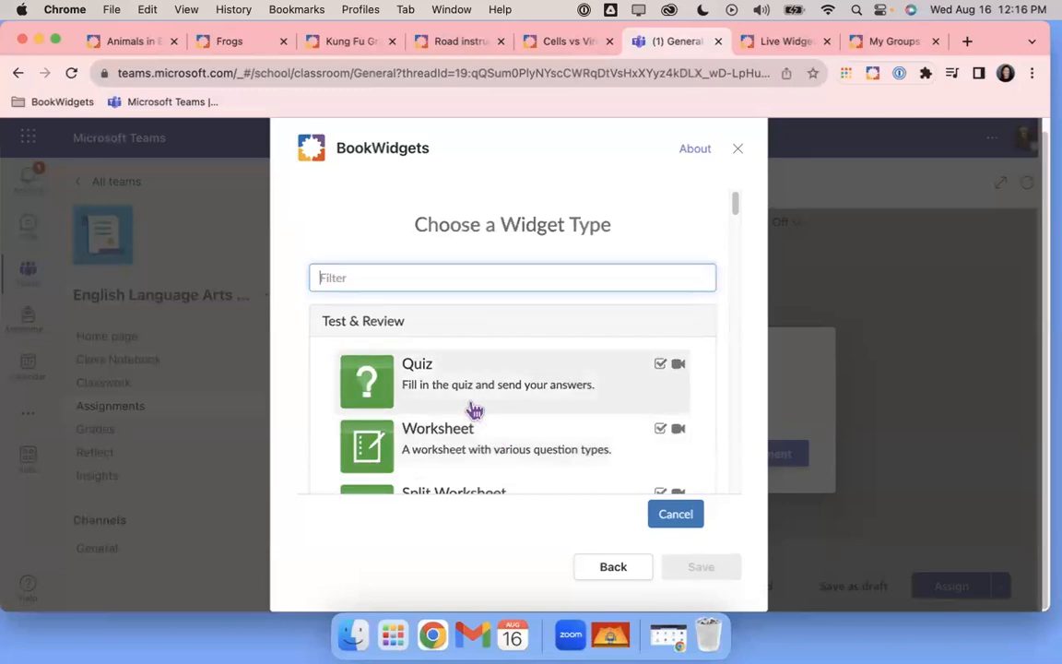
{"action": "mouse_move", "coordinate": [680, 375]}
{"action": "scroll", "coordinate": [548, 409], "scroll_direction": "down", "scroll_amount": 2}
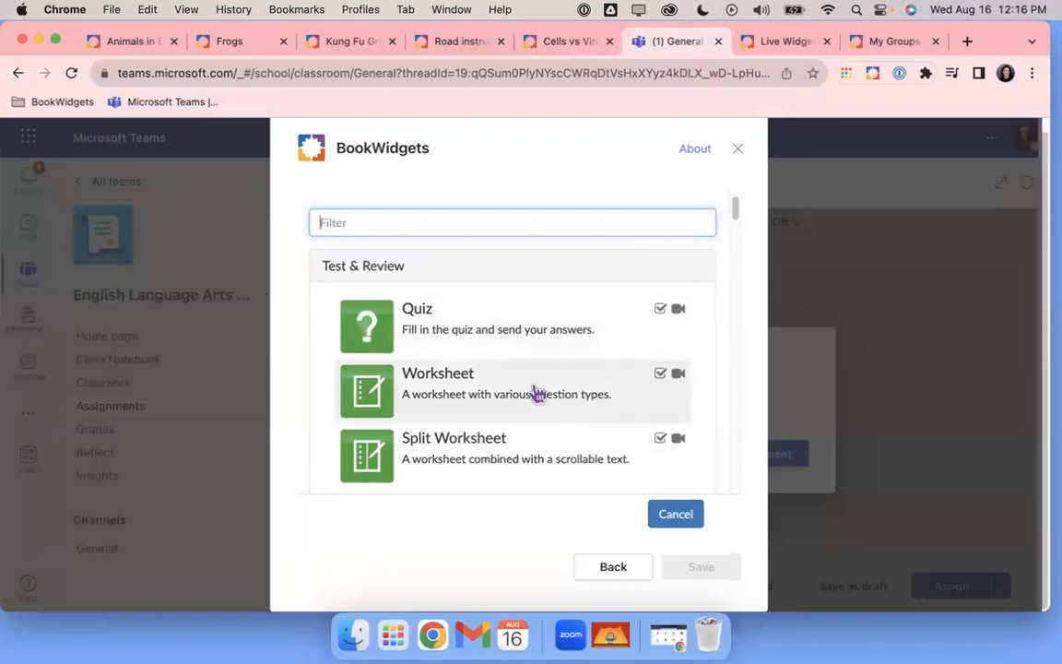
Create a Worksheet widget named 'Jungle Animals' and show its About description
{"action": "left_click", "coordinate": [538, 394]}
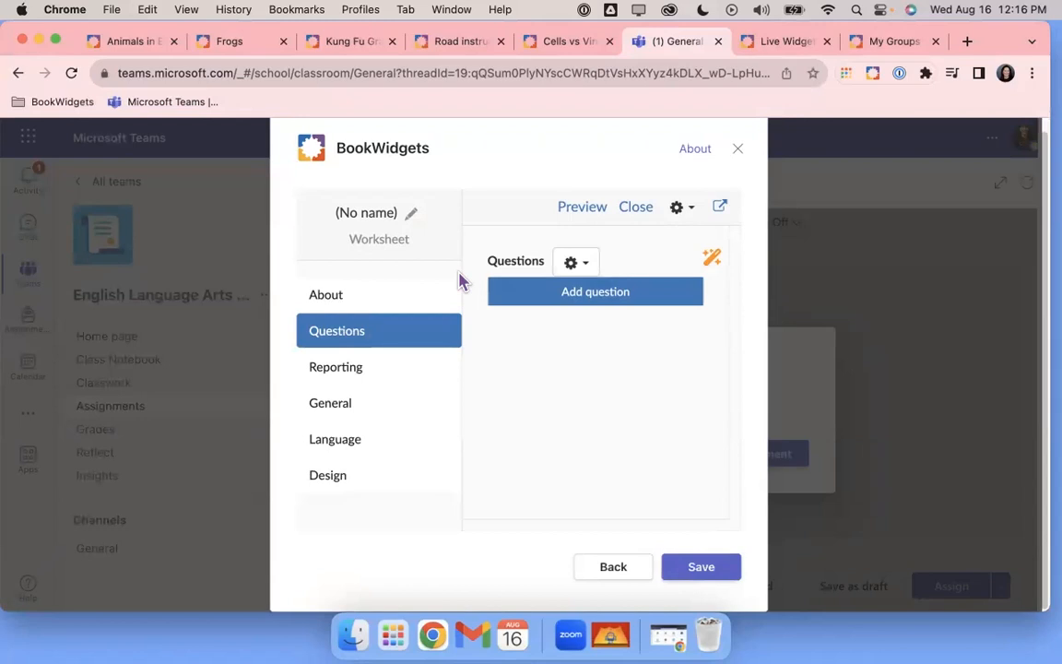
{"action": "left_click", "coordinate": [411, 221]}
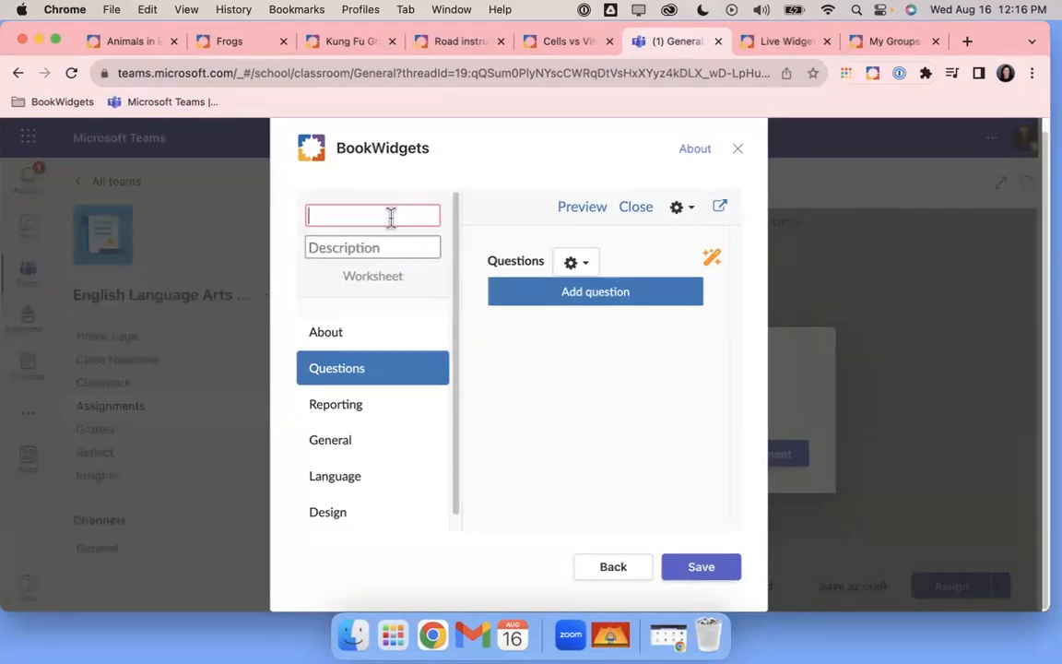
{"action": "type", "text": "Jungle"}
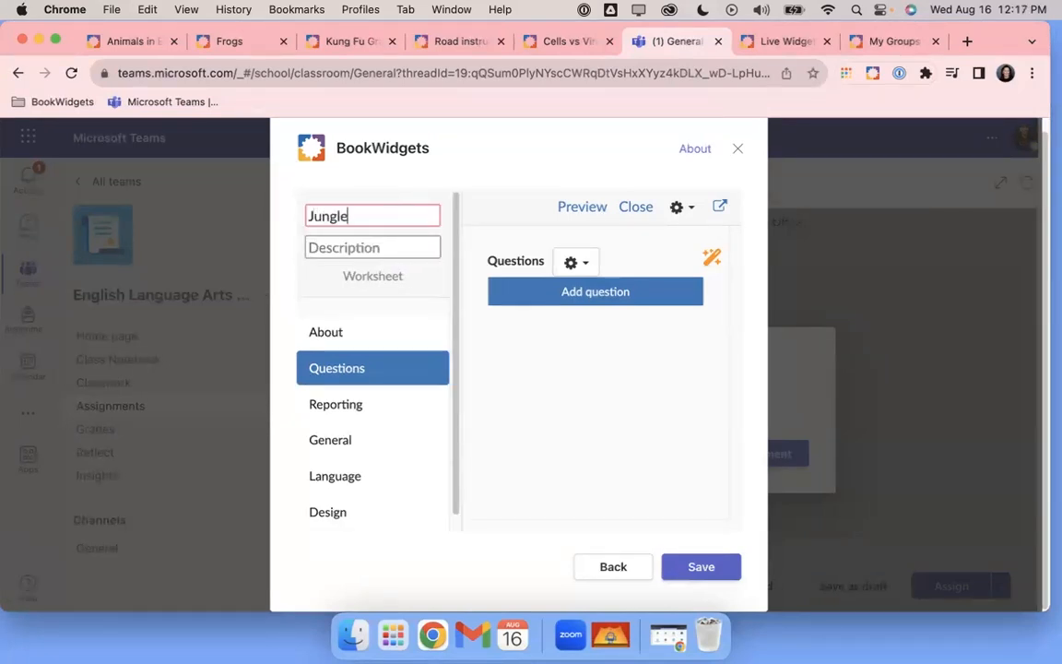
{"action": "type", "text": " Animals"}
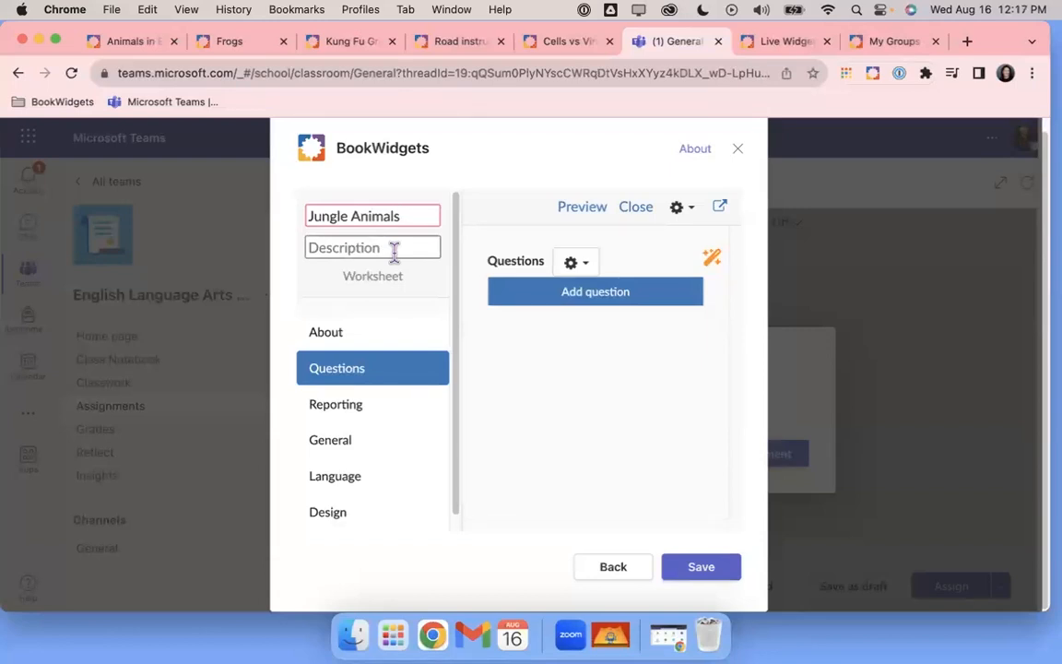
{"action": "left_click", "coordinate": [328, 346]}
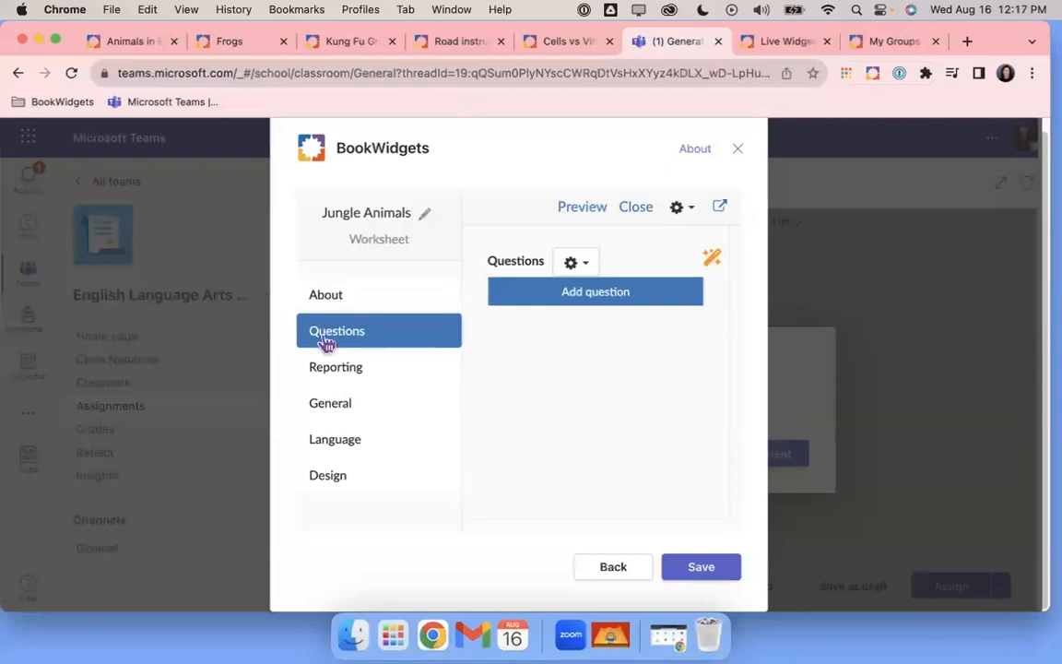
{"action": "left_click", "coordinate": [329, 296]}
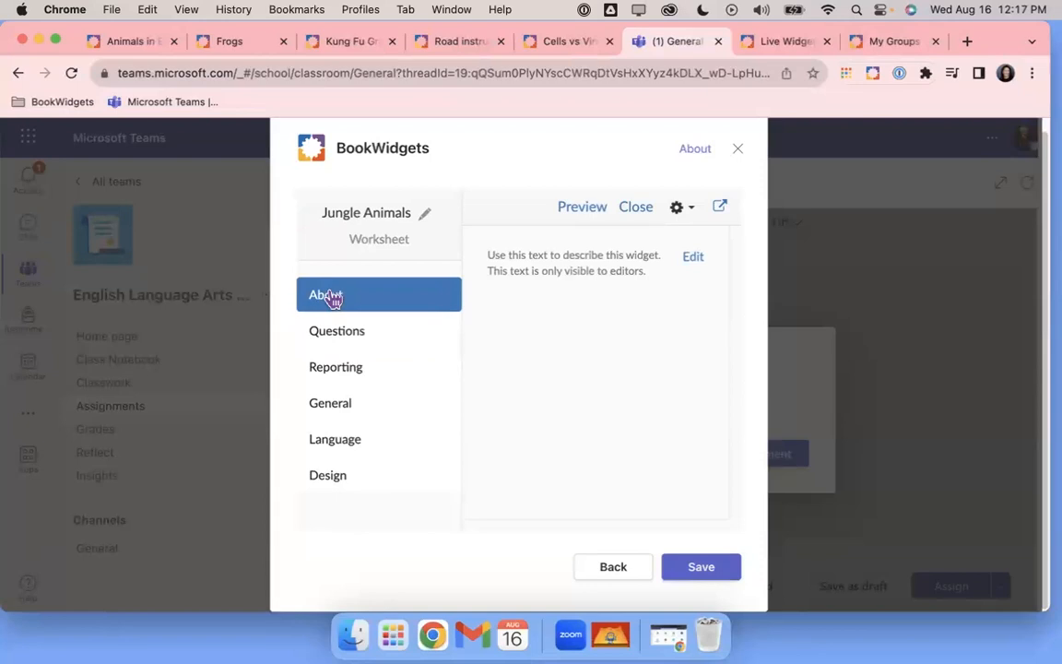
Write the three-line About description 'Visible to teacher / Standards / last update' and finish with Done
{"action": "left_click", "coordinate": [694, 256]}
{"action": "left_click", "coordinate": [579, 354]}
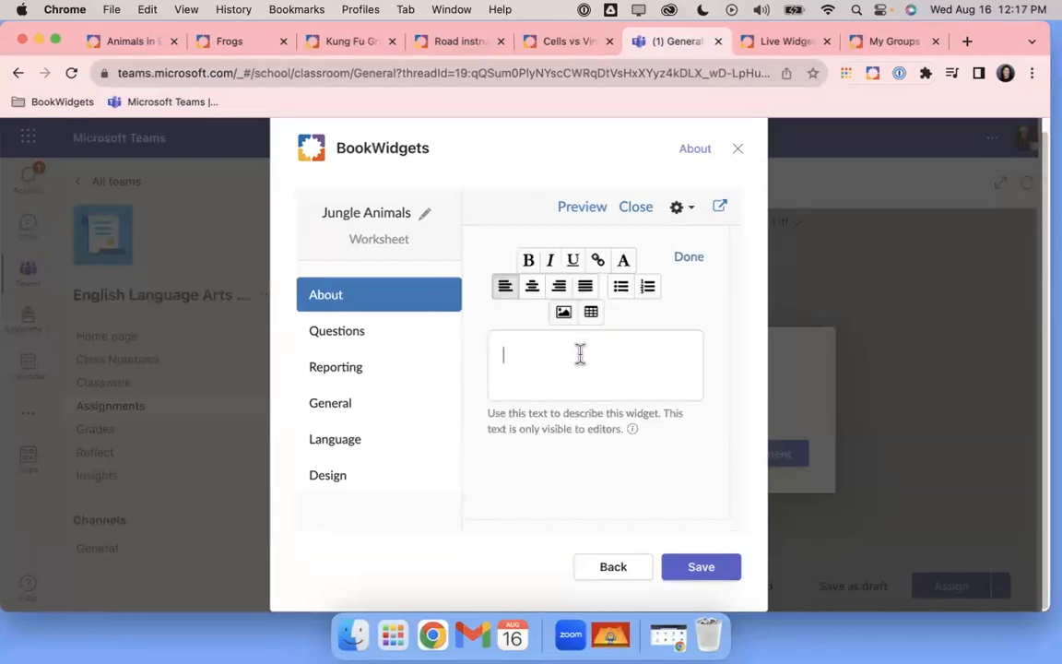
{"action": "type", "text": "Visible to teacher"}
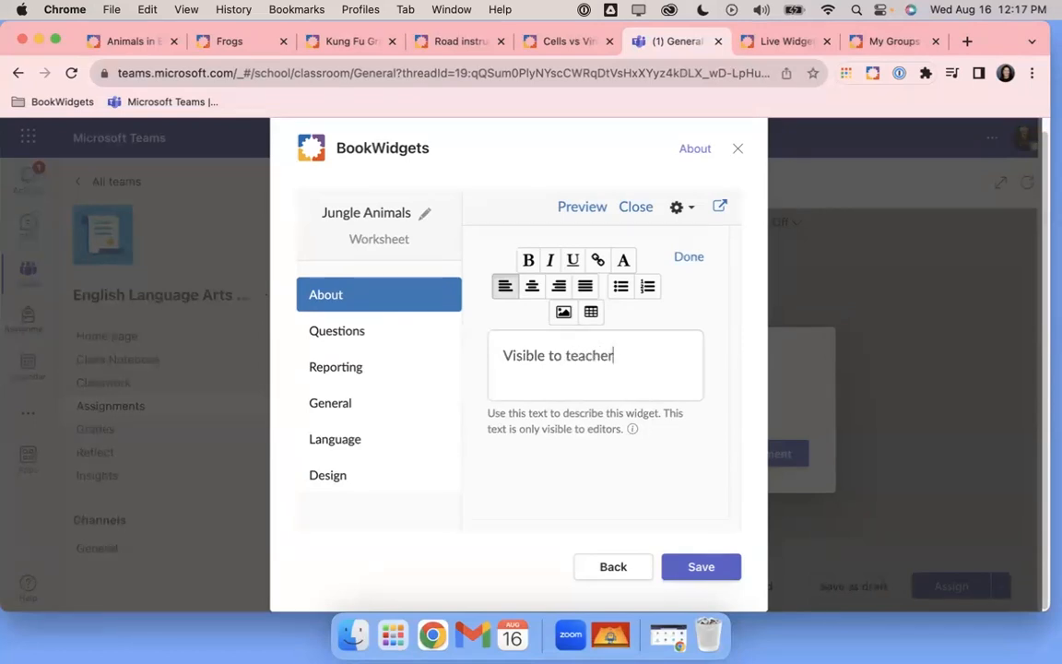
{"action": "key", "text": "Return"}
{"action": "type", "text": "Standards"}
{"action": "key", "text": "Return"}
{"action": "type", "text": "last ud"}
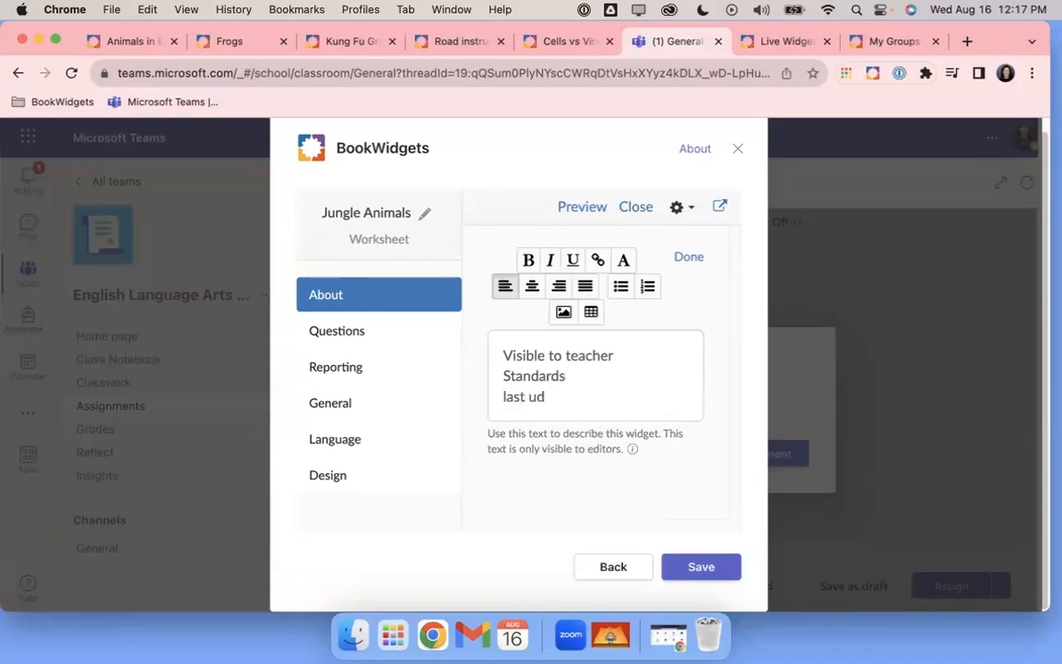
{"action": "key", "text": "BackSpace"}
{"action": "type", "text": "pa"}
{"action": "key", "text": "BackSpace"}
{"action": "type", "text": "date"}
{"action": "left_click", "coordinate": [599, 264]}
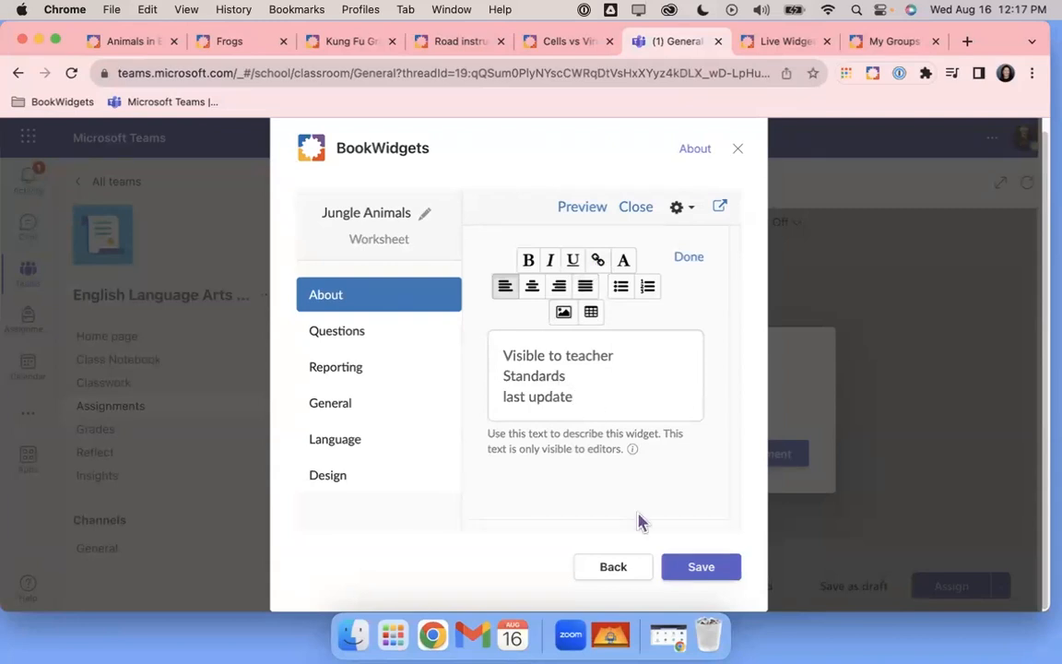
{"action": "left_click", "coordinate": [688, 256]}
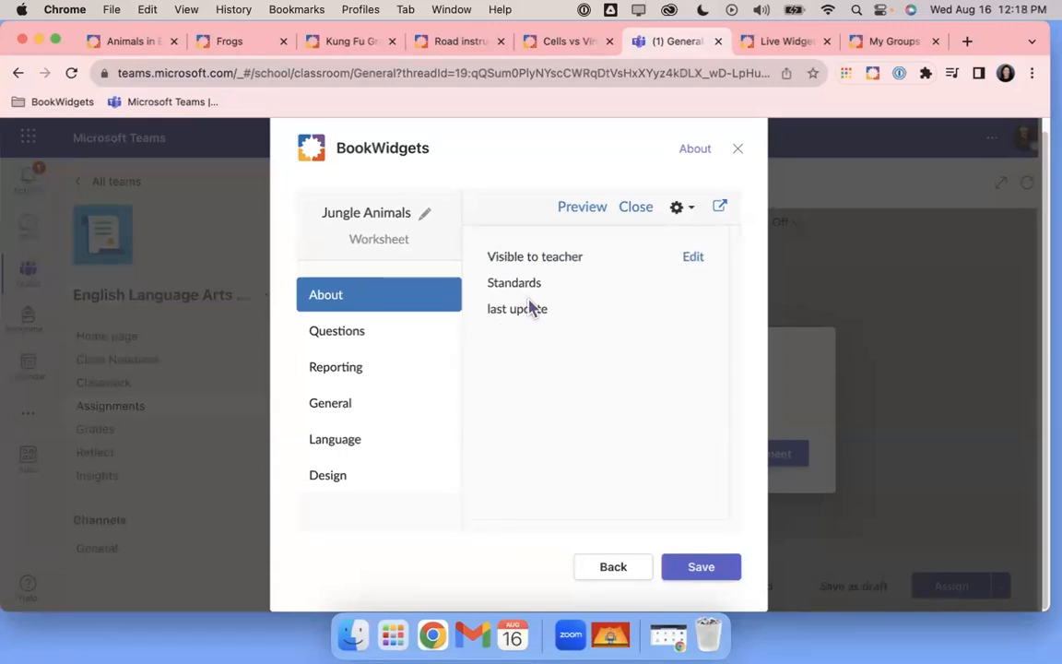
Add a question from the Questions tab and browse types such as Annotate picture and Whiteboard question
{"action": "left_click", "coordinate": [357, 340]}
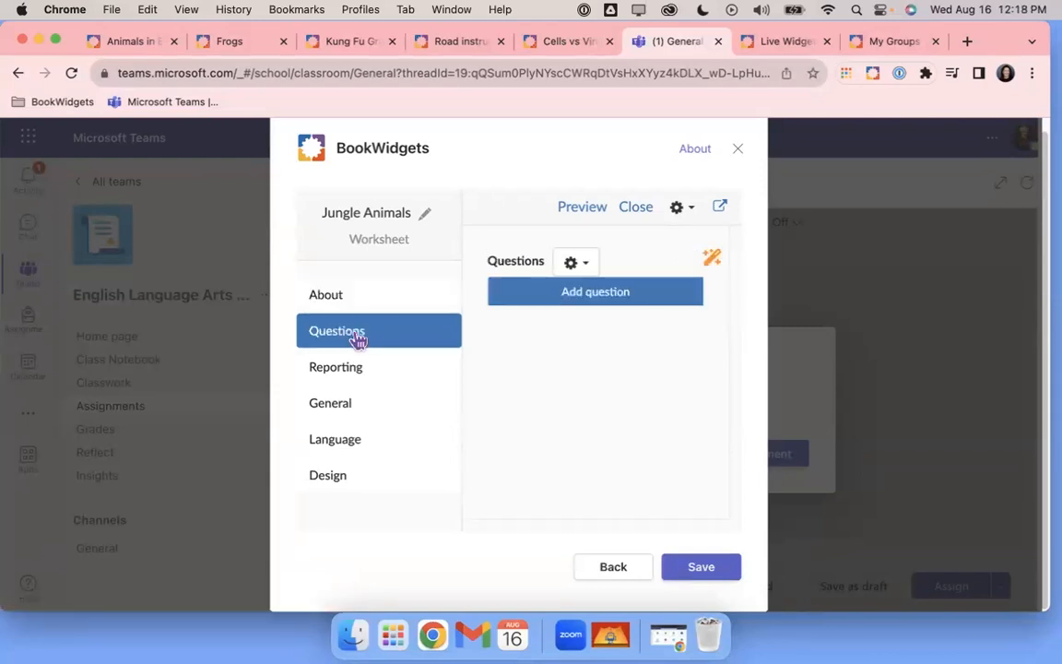
{"action": "left_click", "coordinate": [586, 301]}
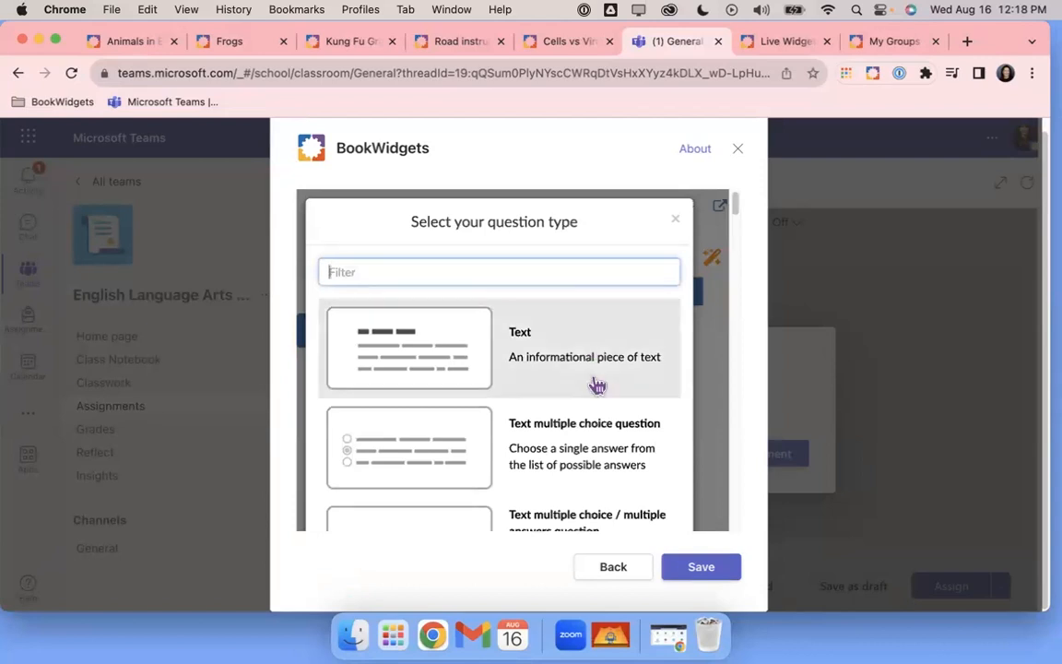
{"action": "scroll", "coordinate": [597, 386], "scroll_direction": "down", "scroll_amount": 1}
{"action": "scroll", "coordinate": [598, 385], "scroll_direction": "down", "scroll_amount": 5}
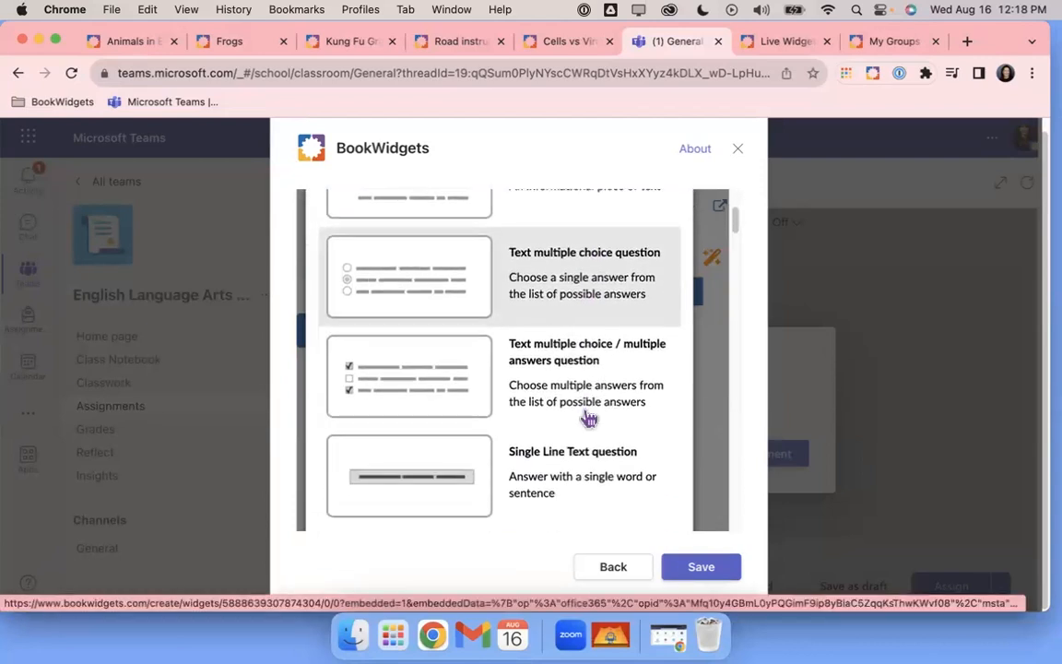
{"action": "scroll", "coordinate": [589, 420], "scroll_direction": "down", "scroll_amount": 10}
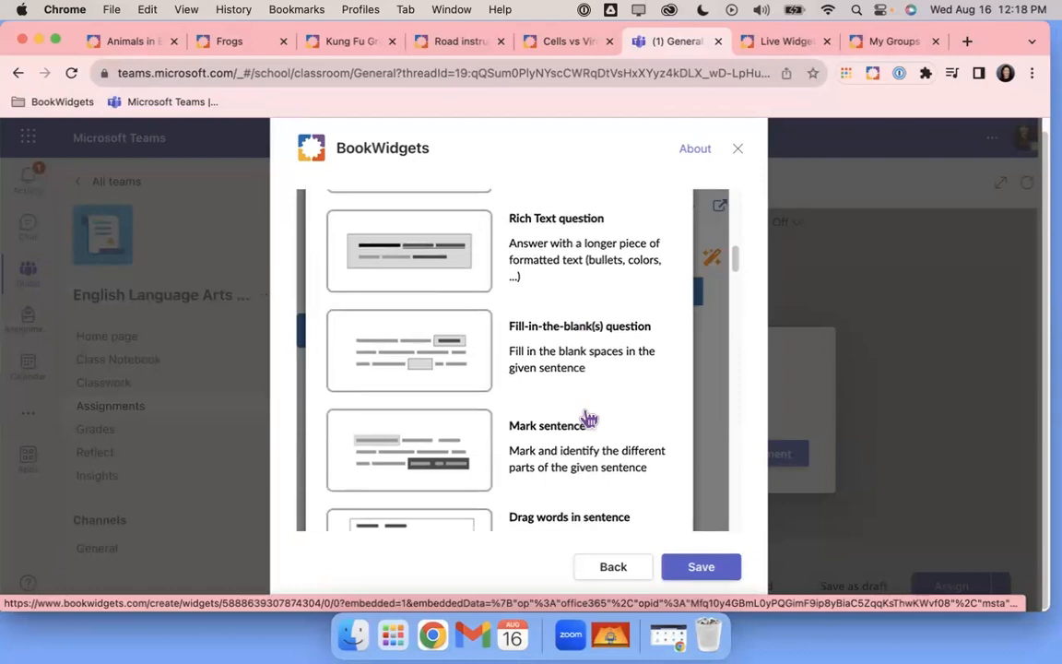
{"action": "scroll", "coordinate": [589, 420], "scroll_direction": "down", "scroll_amount": 7}
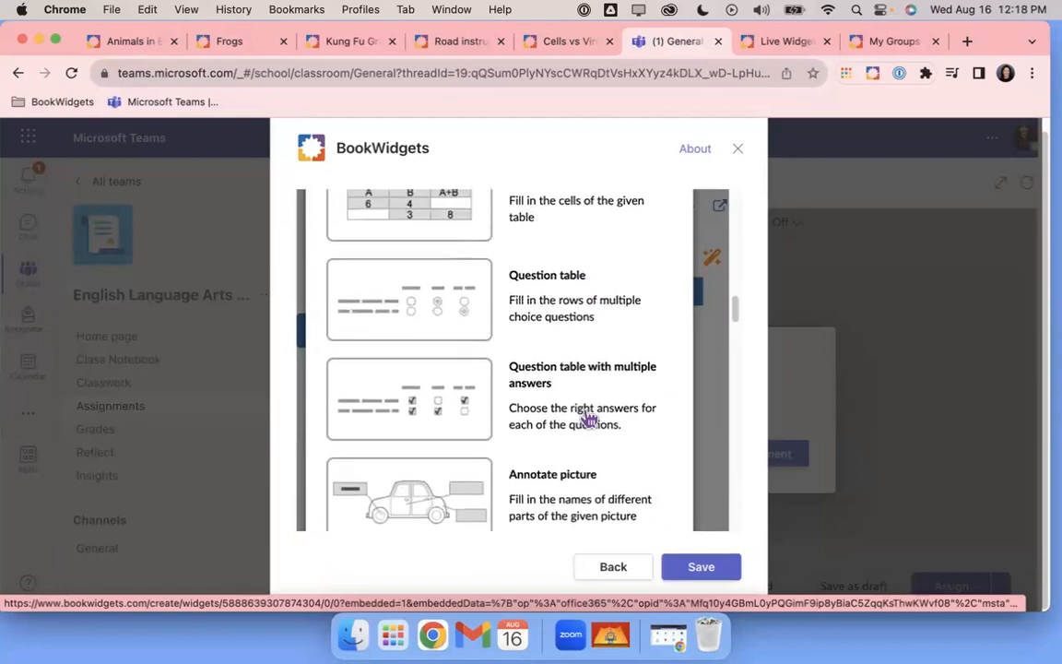
{"action": "scroll", "coordinate": [589, 419], "scroll_direction": "down", "scroll_amount": 2}
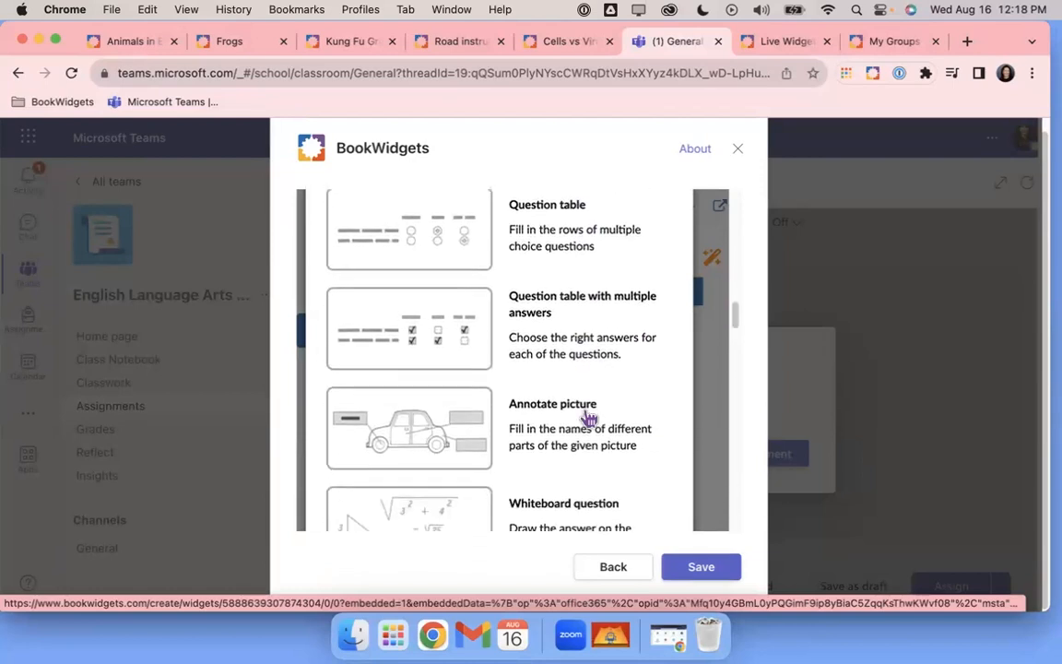
{"action": "scroll", "coordinate": [589, 419], "scroll_direction": "down", "scroll_amount": 6}
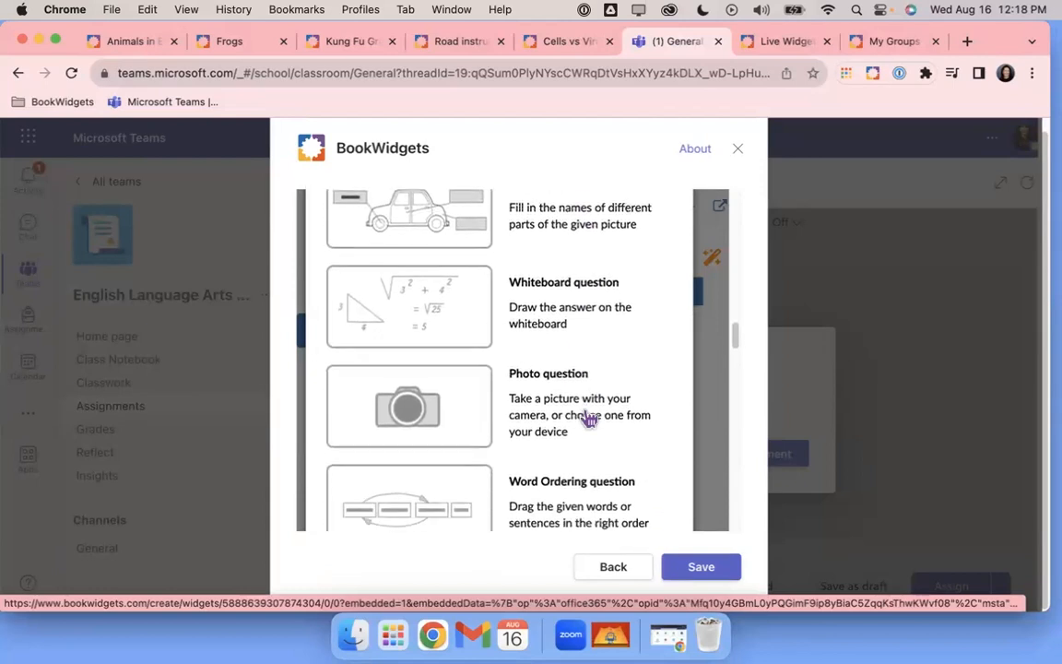
{"action": "scroll", "coordinate": [589, 420], "scroll_direction": "down", "scroll_amount": 2}
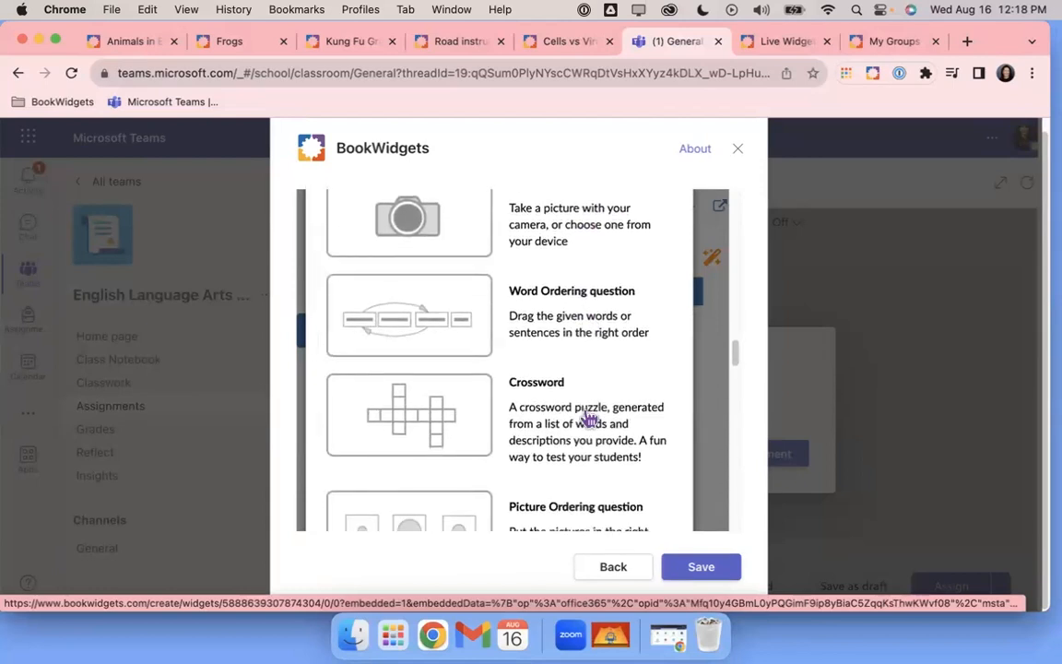
{"action": "scroll", "coordinate": [589, 419], "scroll_direction": "up", "scroll_amount": 1}
{"action": "scroll", "coordinate": [590, 419], "scroll_direction": "up", "scroll_amount": 5}
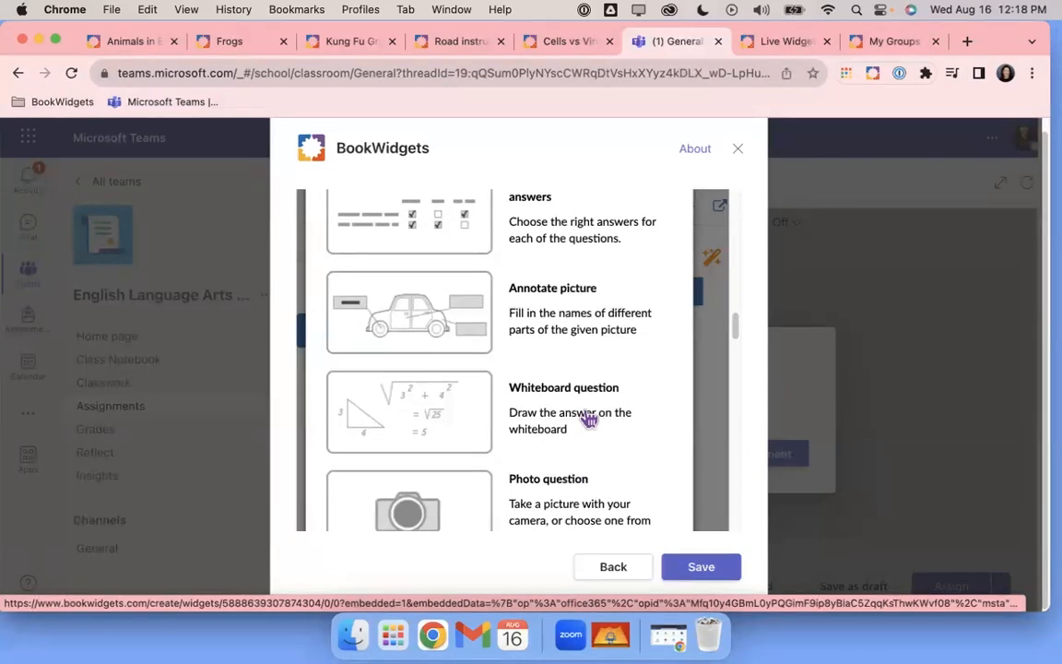
{"action": "scroll", "coordinate": [589, 419], "scroll_direction": "up", "scroll_amount": 2}
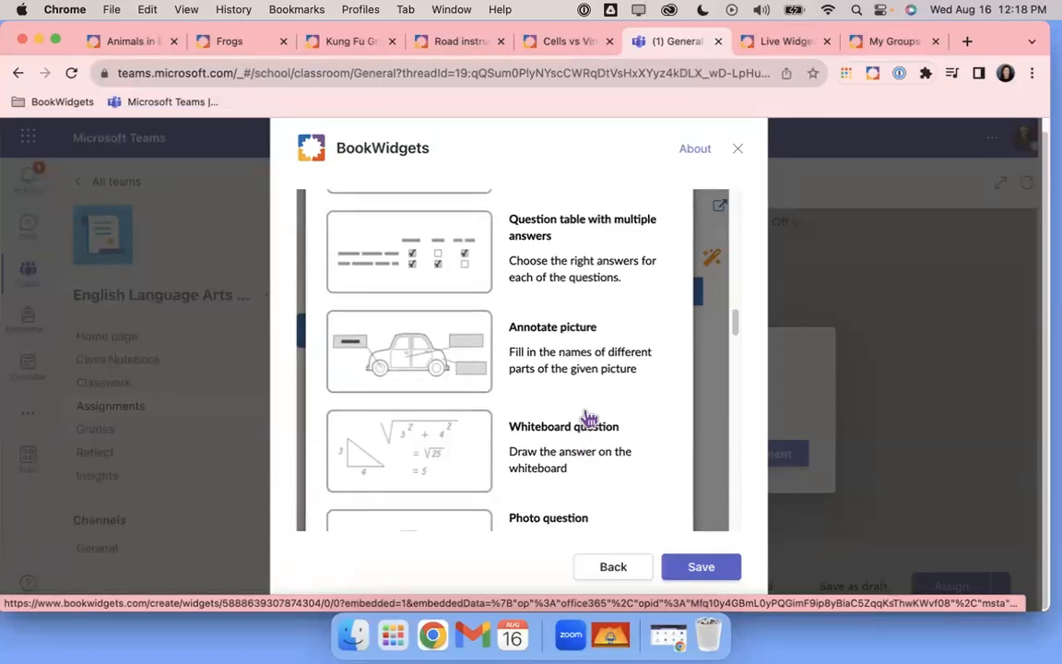
{"action": "scroll", "coordinate": [588, 419], "scroll_direction": "down", "scroll_amount": 10}
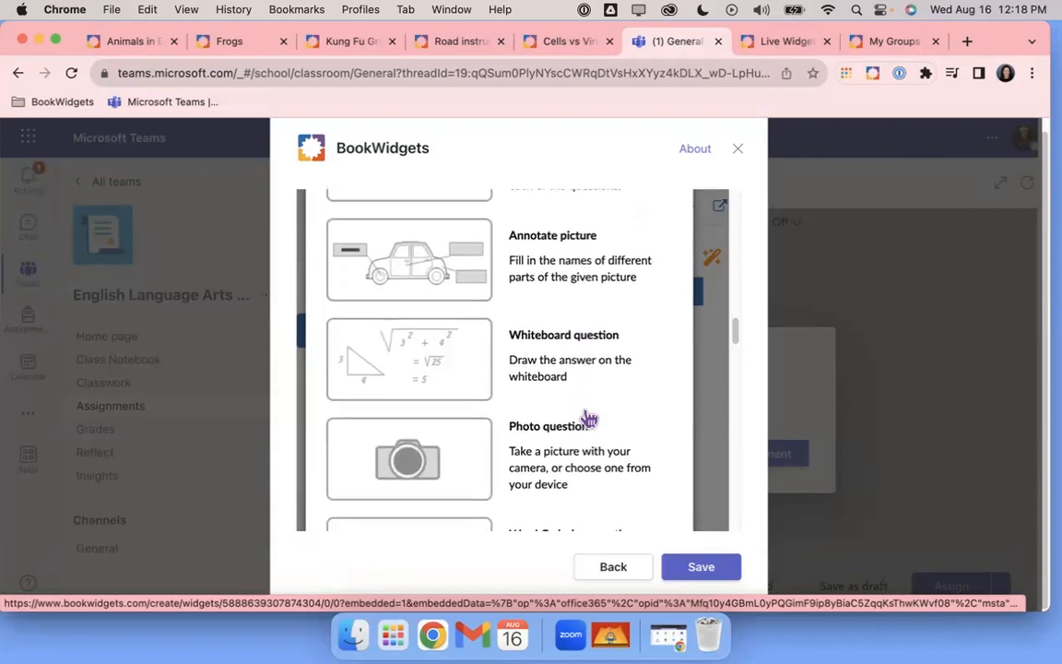
{"action": "scroll", "coordinate": [588, 420], "scroll_direction": "down", "scroll_amount": 10}
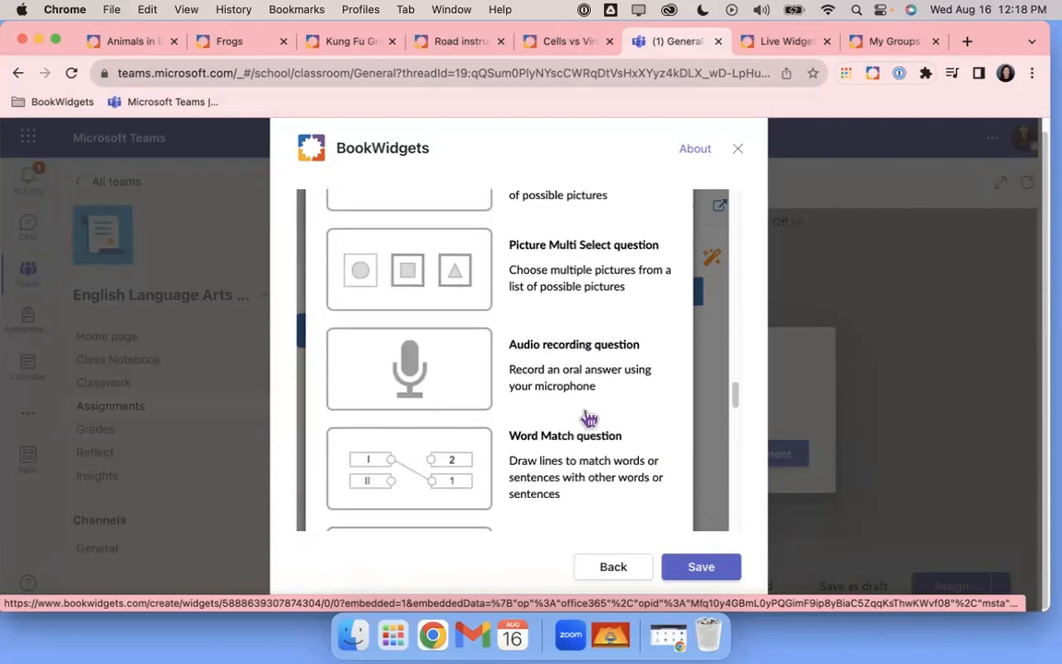
{"action": "scroll", "coordinate": [588, 419], "scroll_direction": "down", "scroll_amount": 10}
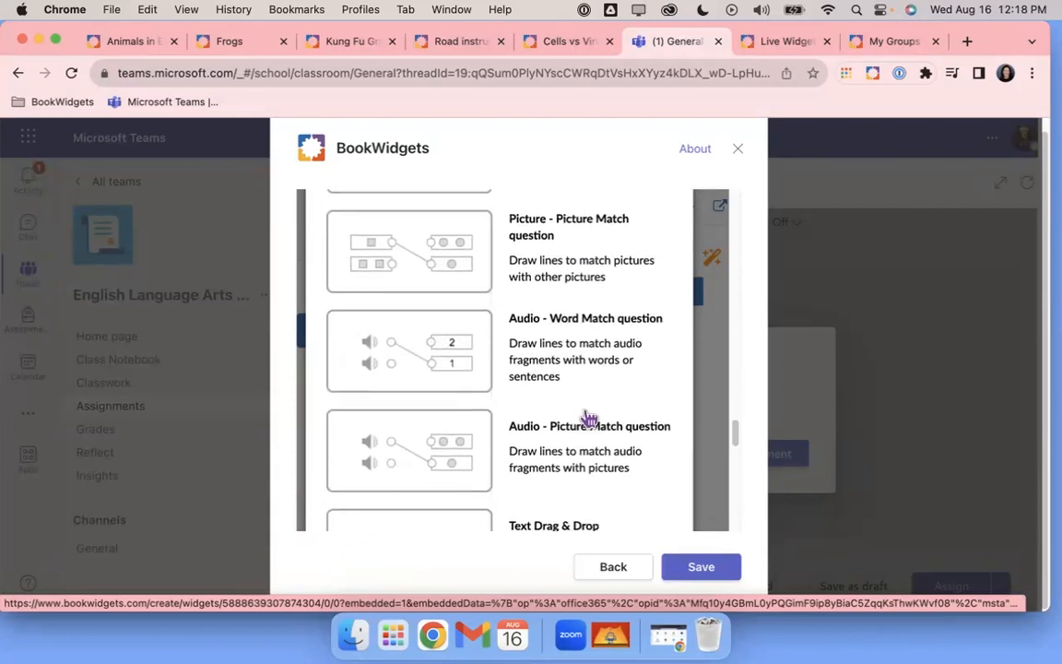
{"action": "scroll", "coordinate": [589, 420], "scroll_direction": "down", "scroll_amount": 10}
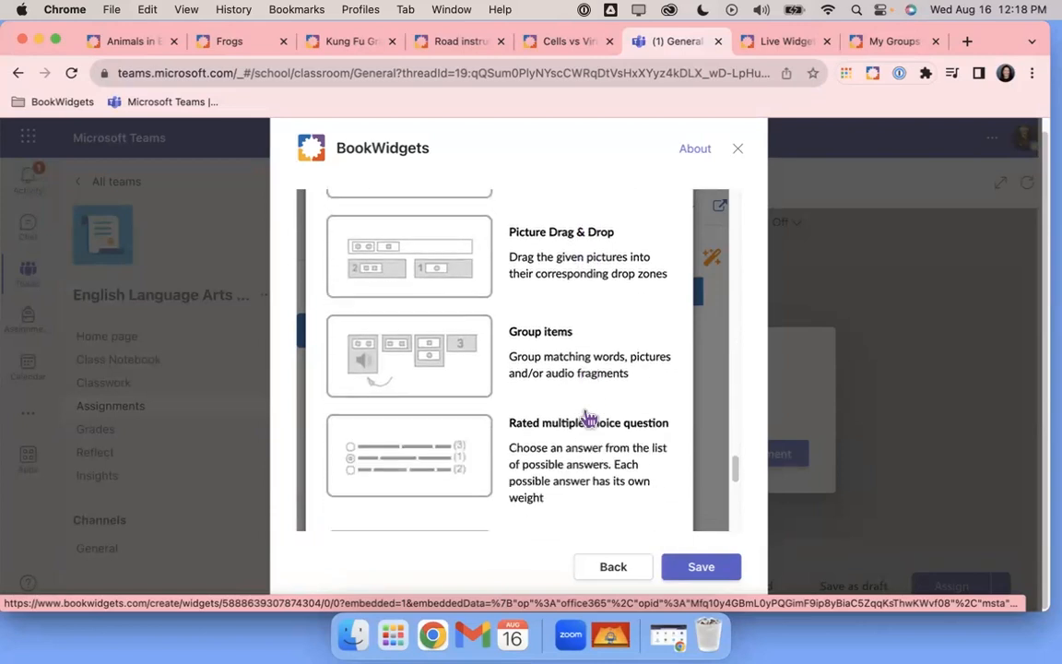
{"action": "scroll", "coordinate": [588, 419], "scroll_direction": "down", "scroll_amount": 10}
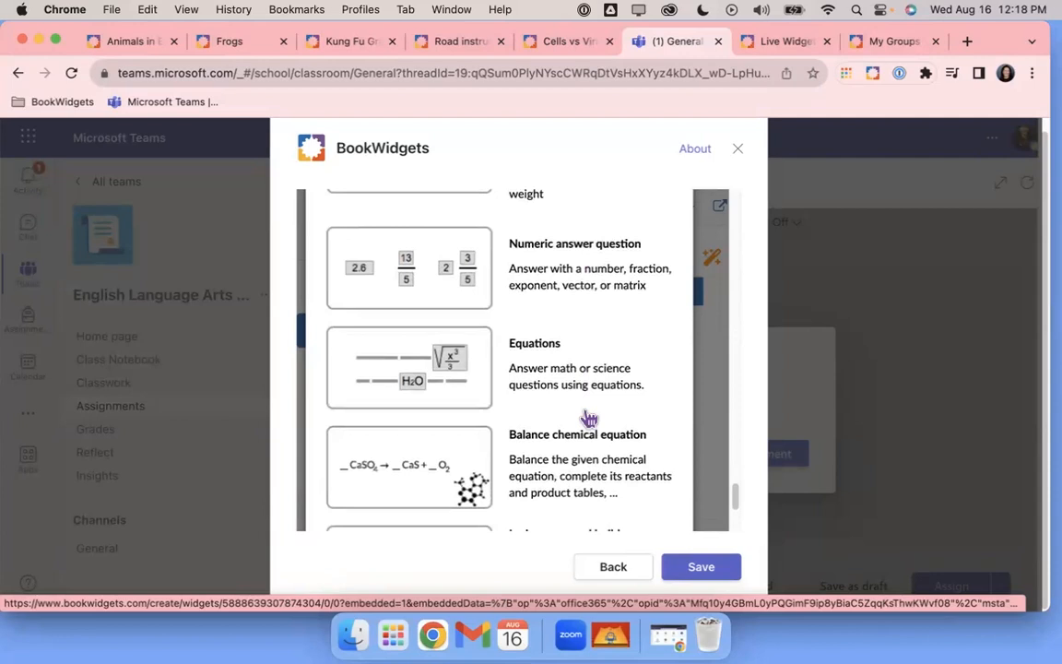
{"action": "scroll", "coordinate": [588, 420], "scroll_direction": "up", "scroll_amount": 10}
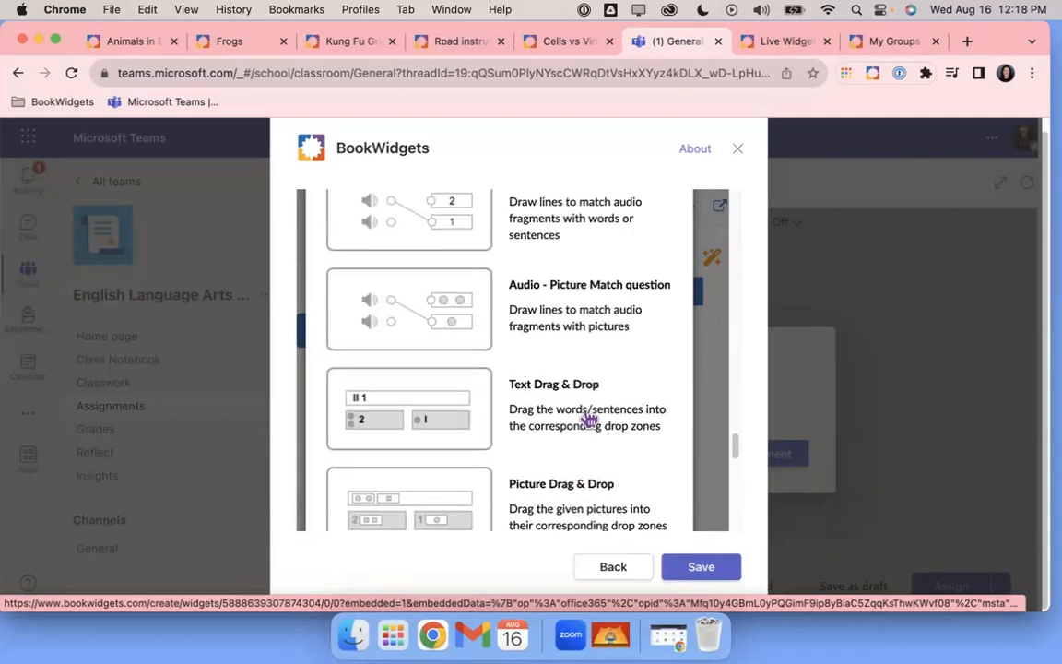
{"action": "scroll", "coordinate": [588, 420], "scroll_direction": "up", "scroll_amount": 10}
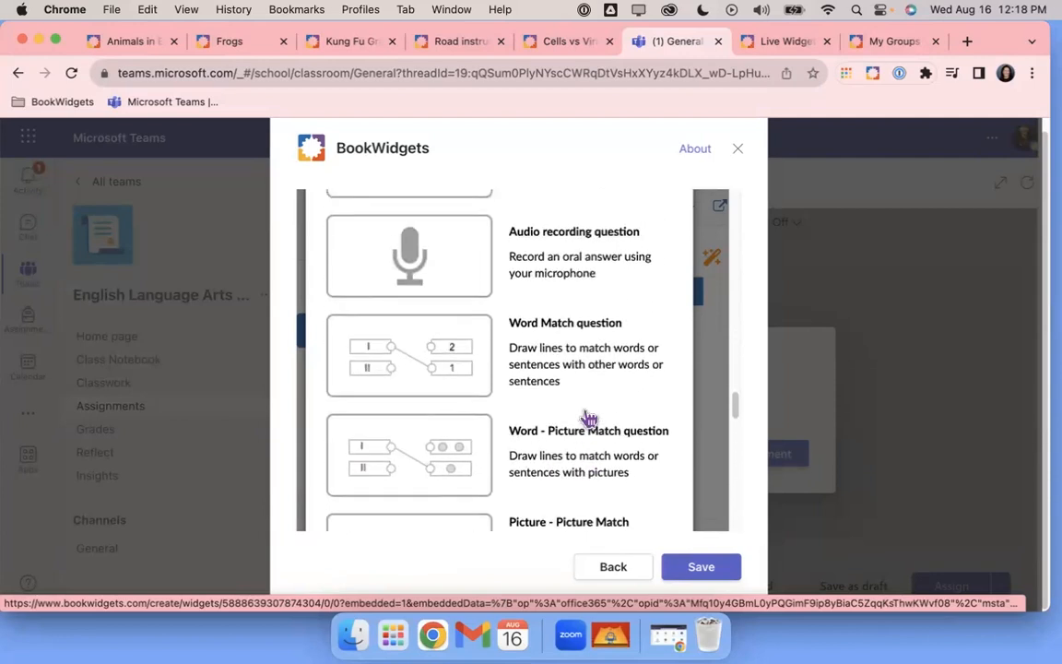
{"action": "scroll", "coordinate": [588, 420], "scroll_direction": "up", "scroll_amount": 10}
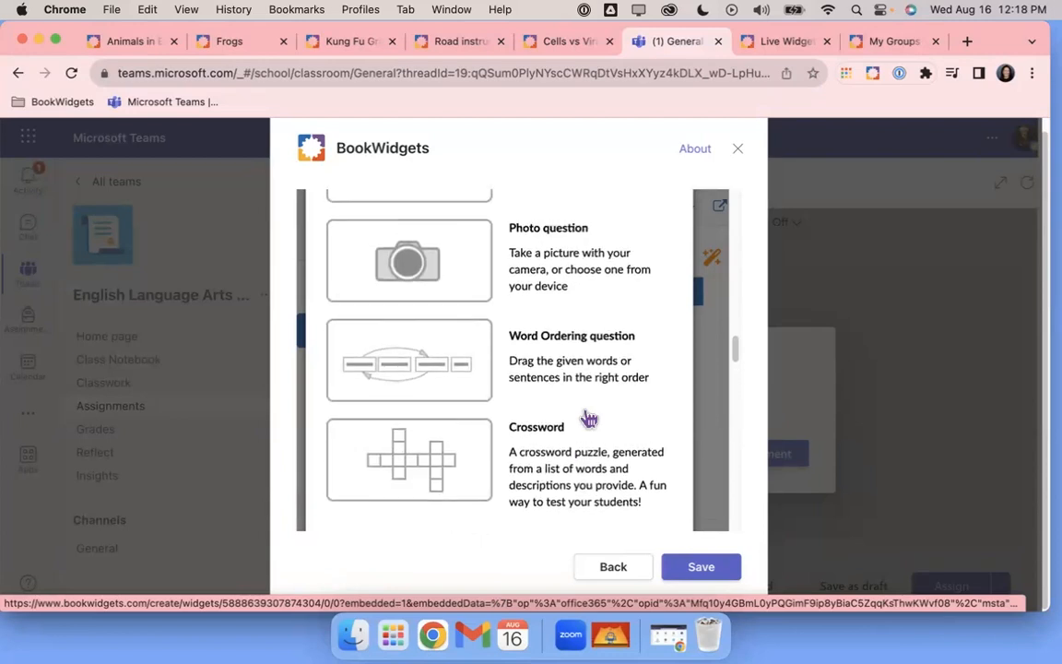
{"action": "scroll", "coordinate": [589, 420], "scroll_direction": "up", "scroll_amount": 3}
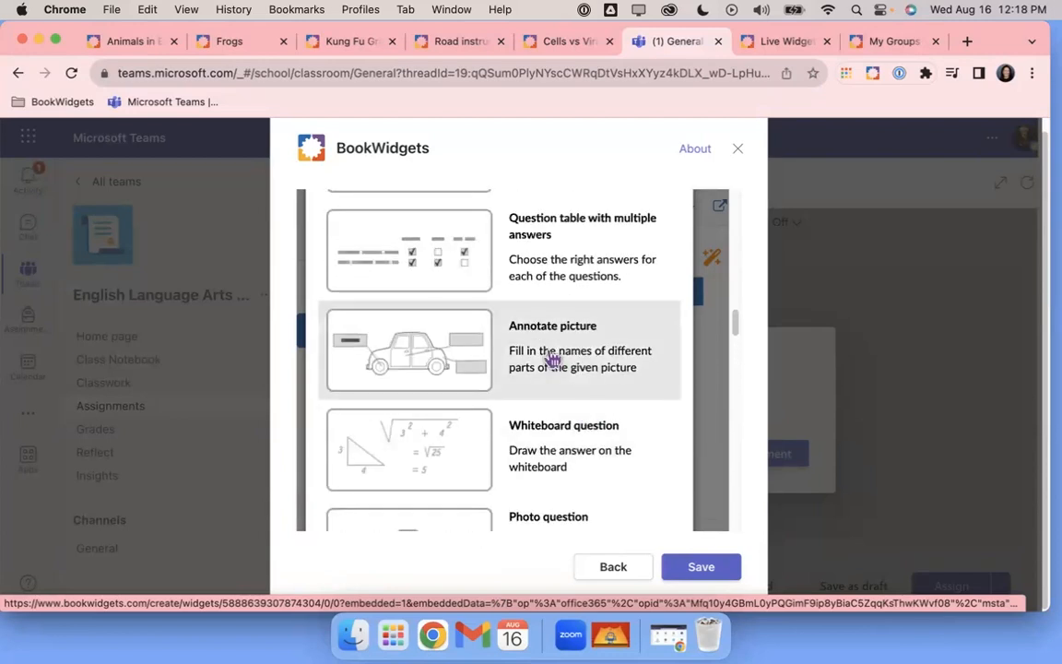
{"action": "left_click", "coordinate": [552, 359]}
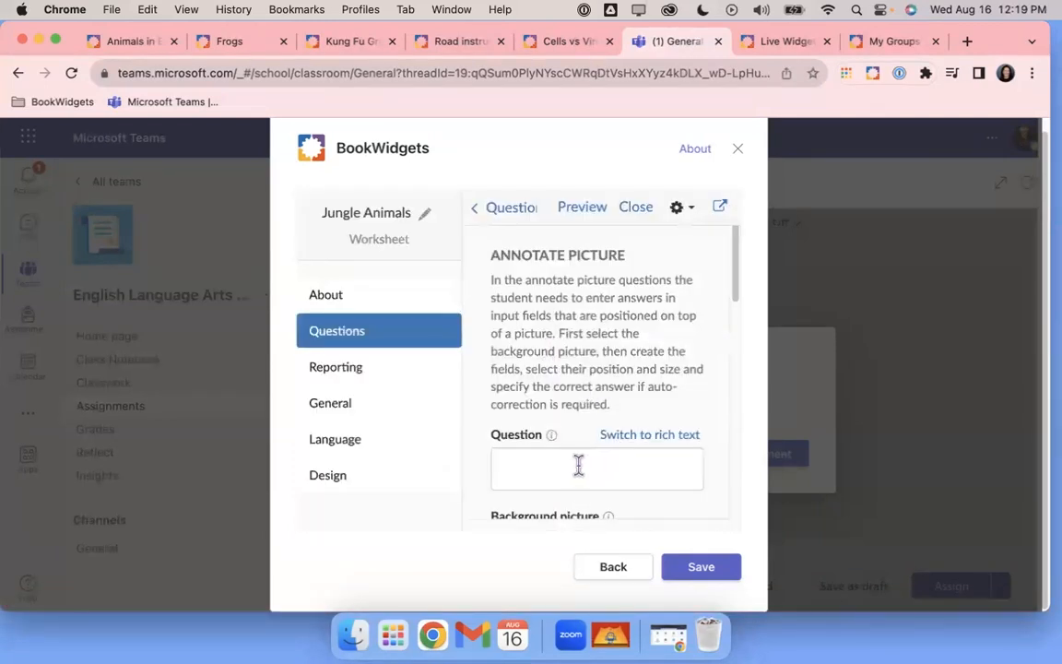
{"action": "scroll", "coordinate": [577, 465], "scroll_direction": "down", "scroll_amount": 1}
{"action": "scroll", "coordinate": [577, 465], "scroll_direction": "down", "scroll_amount": 5}
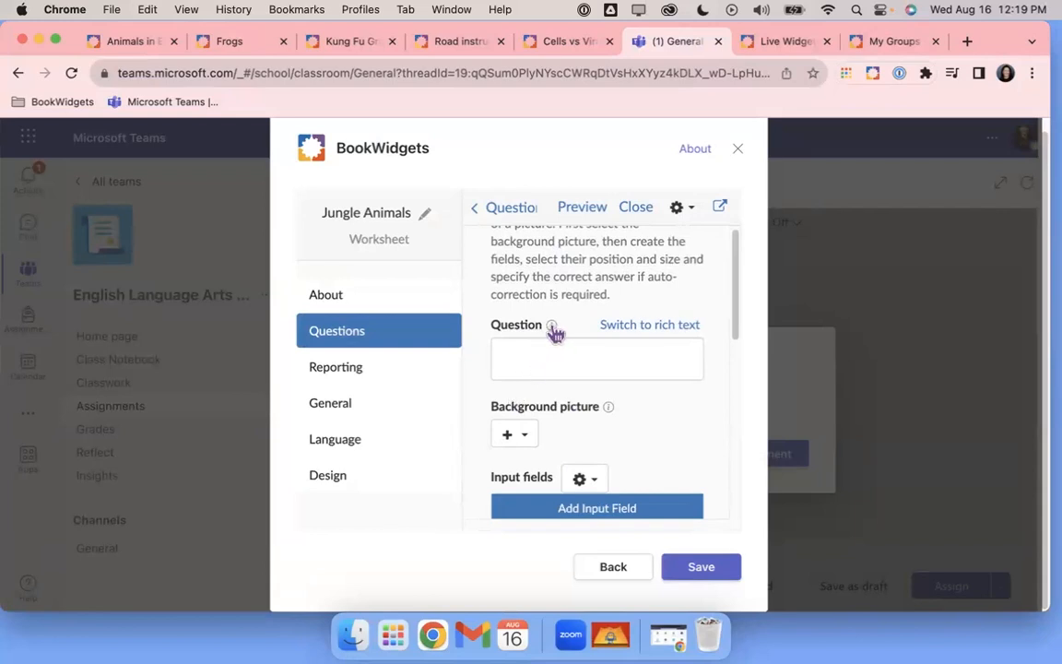
{"action": "mouse_move", "coordinate": [553, 332]}
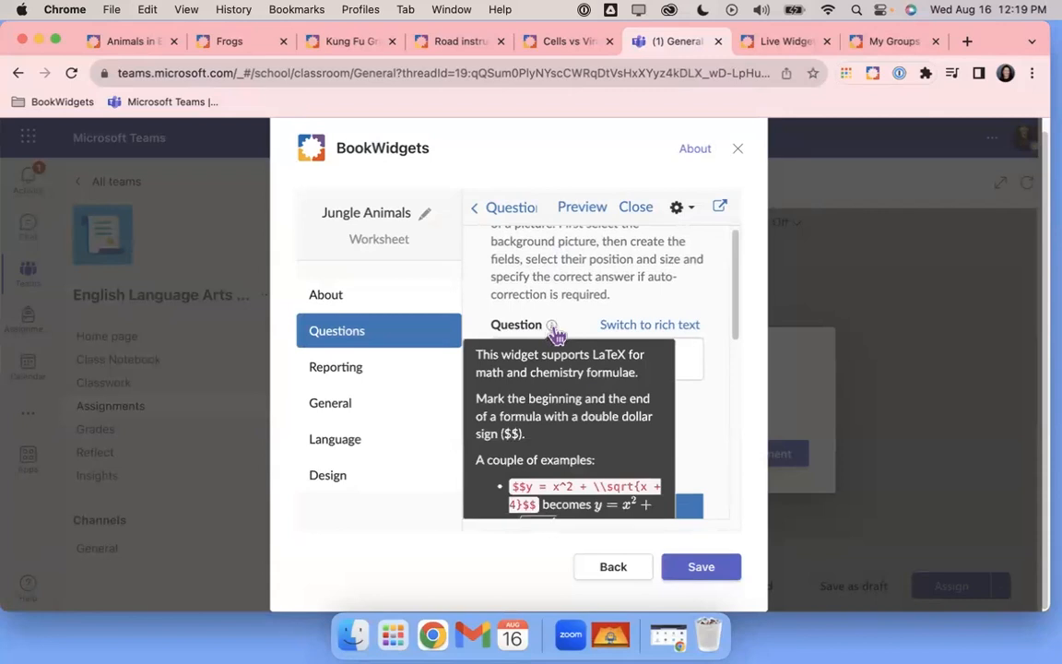
{"action": "scroll", "coordinate": [600, 400], "scroll_direction": "down", "scroll_amount": 3}
{"action": "scroll", "coordinate": [600, 400], "scroll_direction": "down", "scroll_amount": 4}
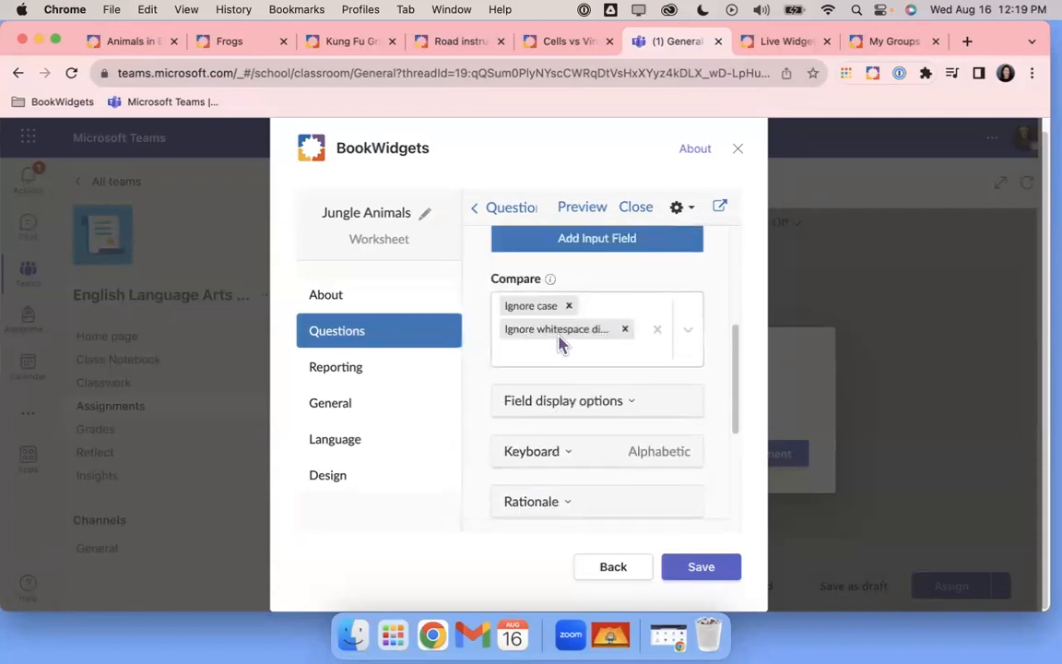
{"action": "scroll", "coordinate": [577, 341], "scroll_direction": "up", "scroll_amount": 3}
{"action": "scroll", "coordinate": [595, 318], "scroll_direction": "up", "scroll_amount": 1}
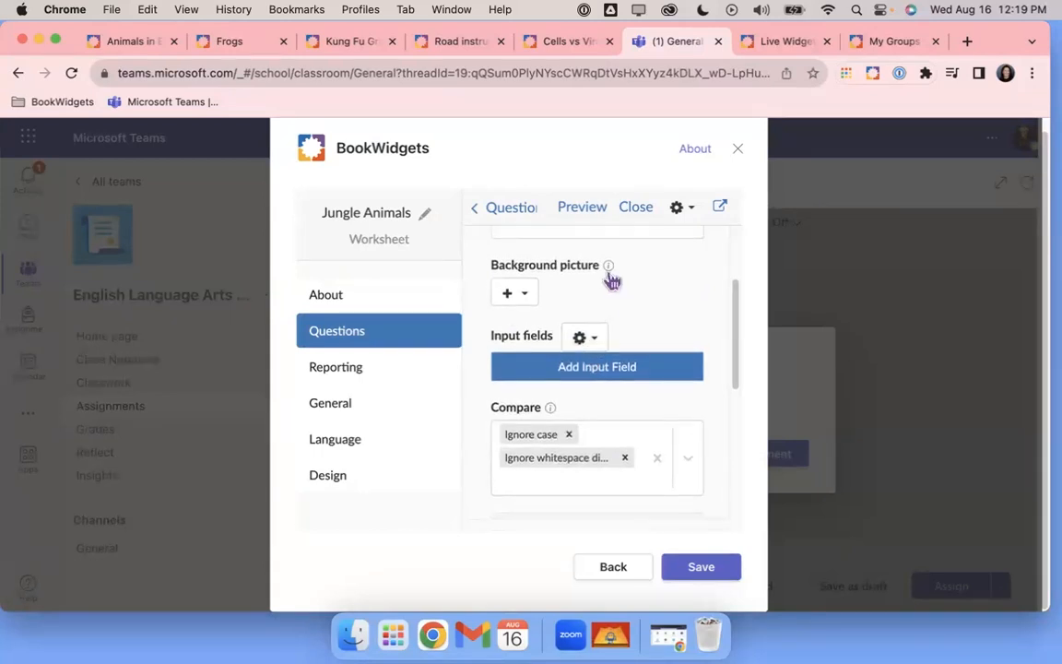
{"action": "scroll", "coordinate": [609, 327], "scroll_direction": "up", "scroll_amount": 3}
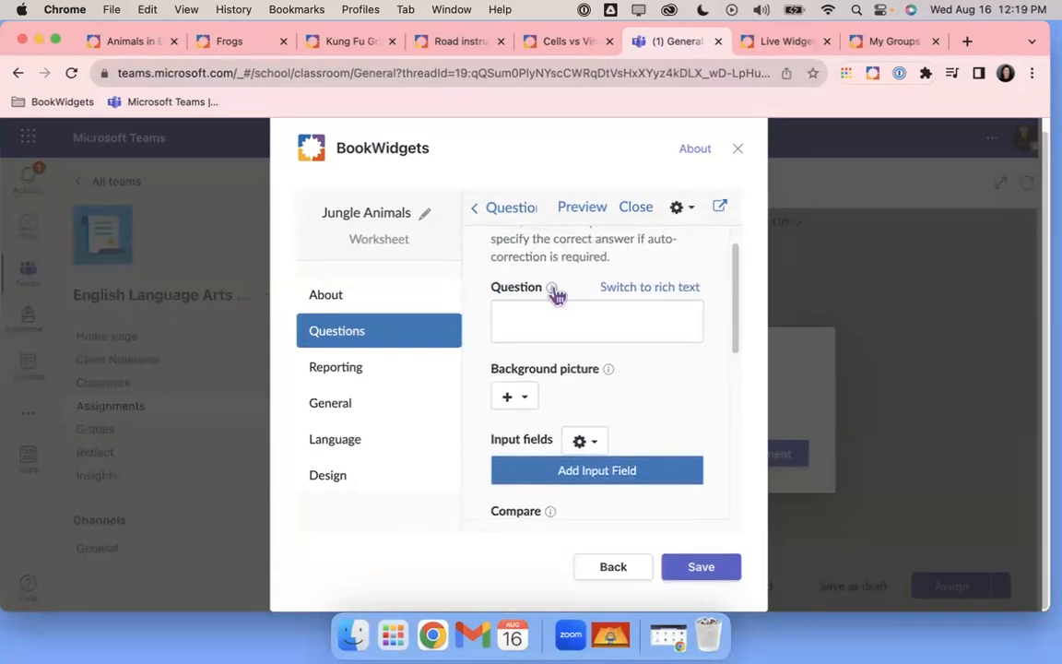
Enter the question text 'Instructions: Fill in the diagram with the correct English words.'
{"action": "left_click", "coordinate": [541, 321]}
{"action": "type", "text": "Insgructions"}
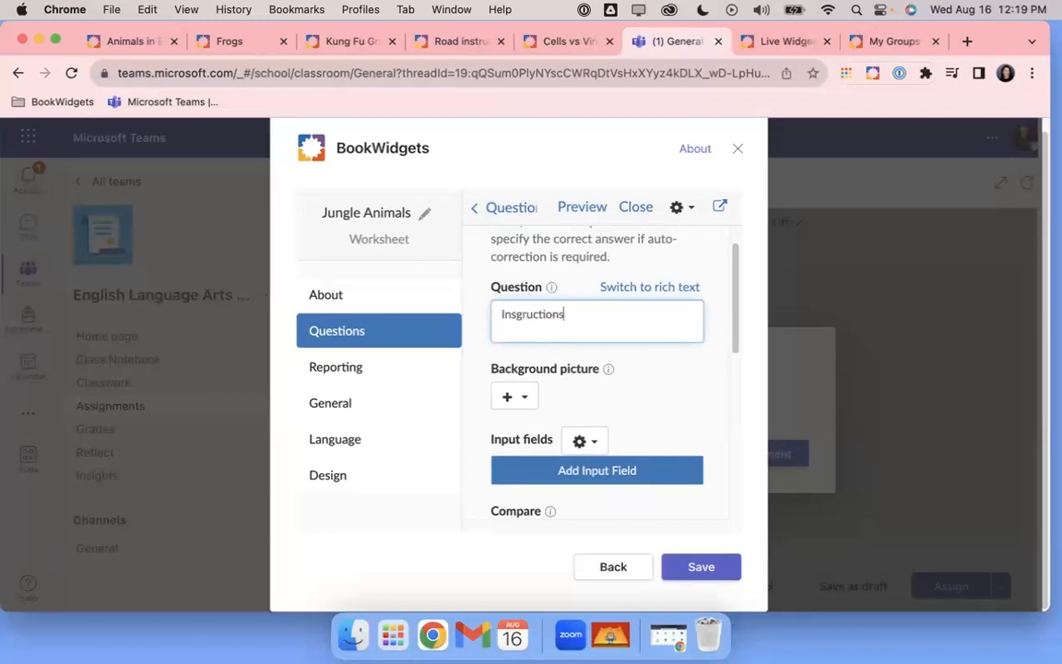
{"action": "key", "text": "BackSpace"}
{"action": "key", "text": "BackSpace"}
{"action": "key", "text": "BackSpace"}
{"action": "key", "text": "BackSpace"}
{"action": "key", "text": "BackSpace"}
{"action": "key", "text": "BackSpace"}
{"action": "key", "text": "BackSpace"}
{"action": "key", "text": "BackSpace"}
{"action": "key", "text": "BackSpace"}
{"action": "type", "text": "tructions:  Fill in the diagr"}
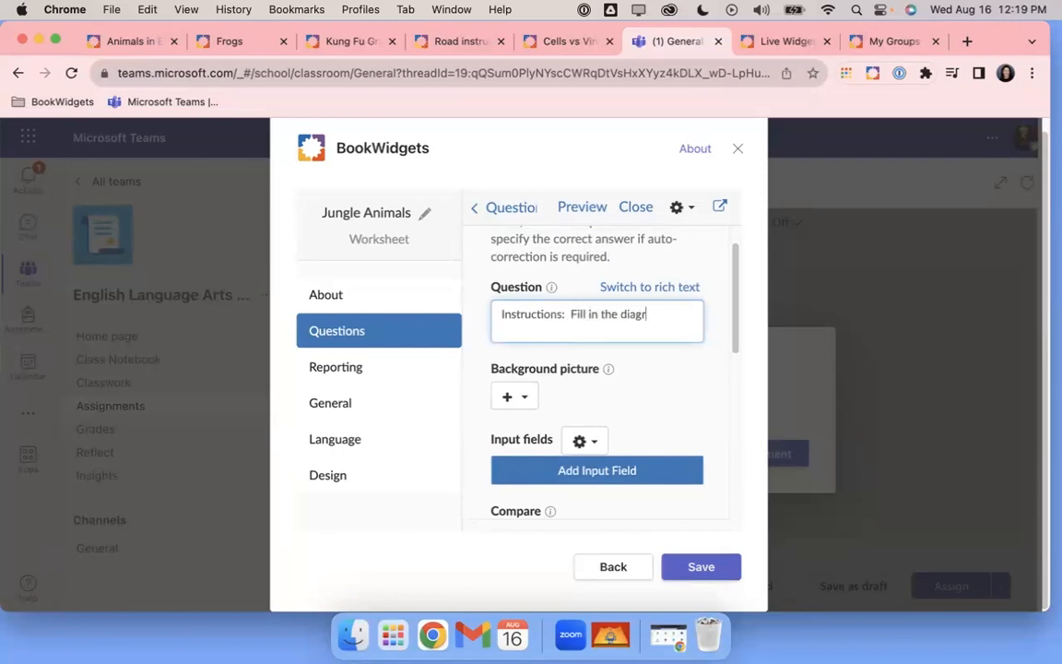
{"action": "type", "text": "am with the co"}
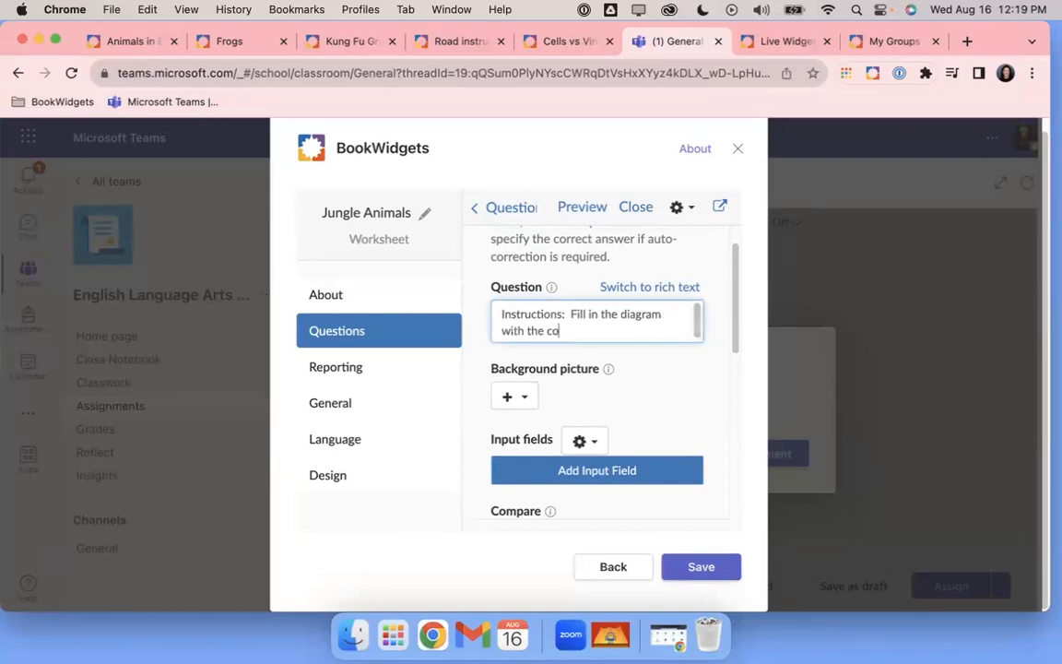
{"action": "type", "text": "rrect English words"}
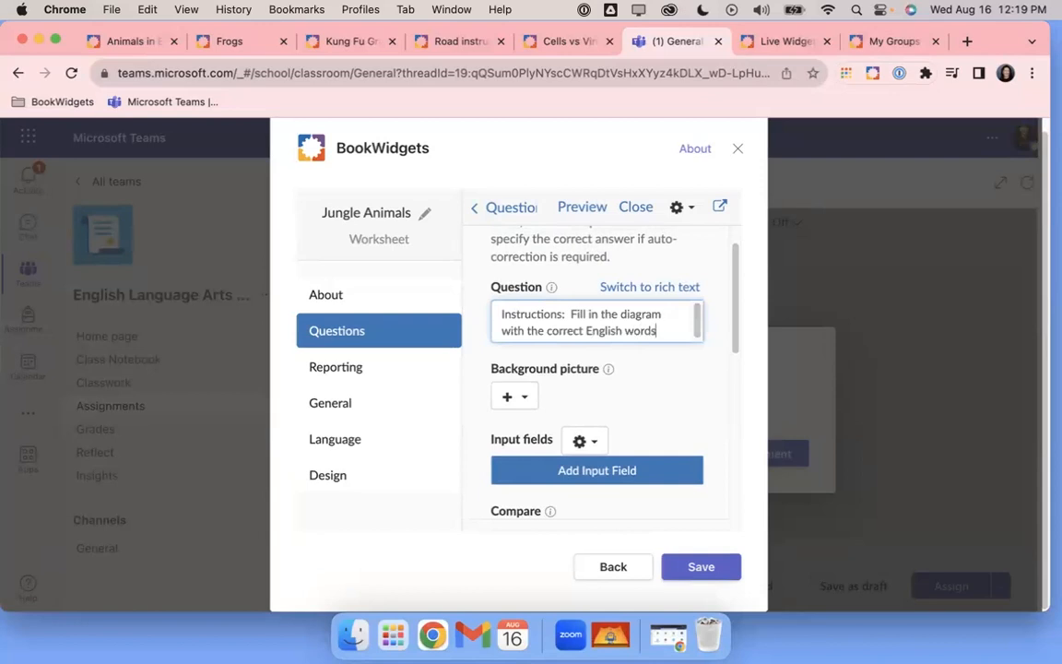
{"action": "type", "text": "."}
Choose 'Find image online' from the Background picture '+' menu
{"action": "left_click", "coordinate": [527, 398]}
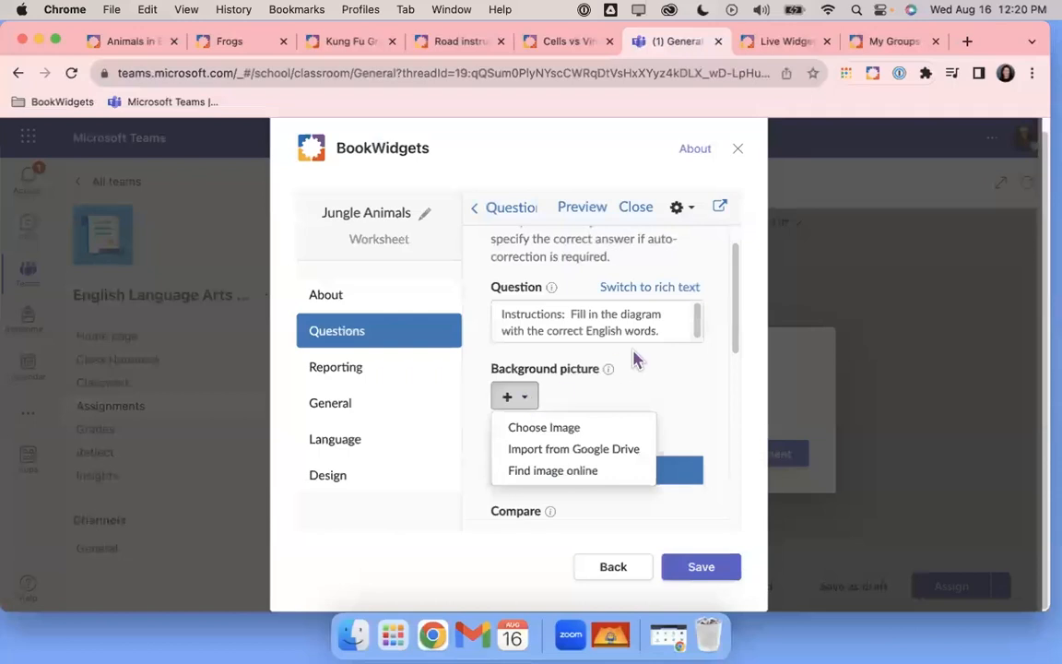
{"action": "scroll", "coordinate": [634, 357], "scroll_direction": "down", "scroll_amount": 3}
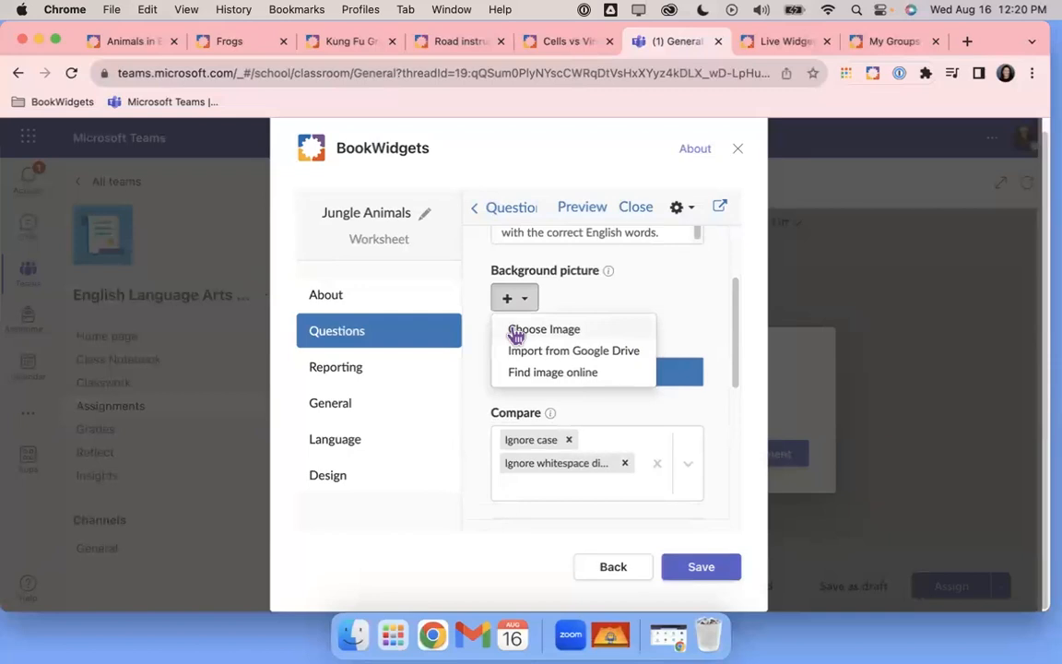
{"action": "left_click", "coordinate": [524, 377]}
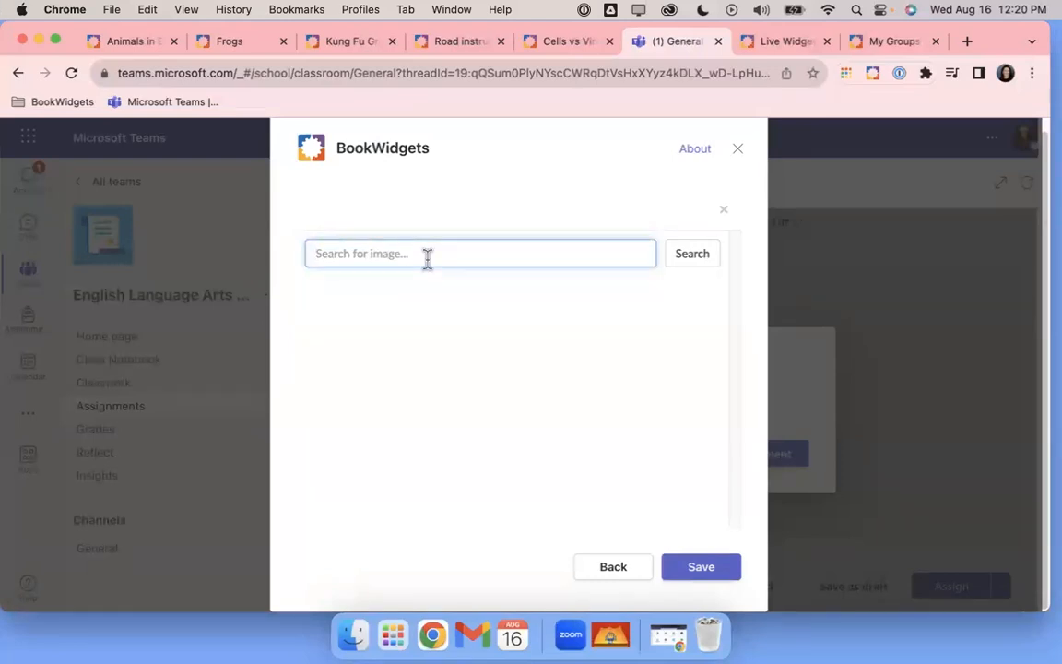
Search online images for 'jungle animals clip art' and browse the results
{"action": "type", "text": "an"}
{"action": "key", "text": "BackSpace"}
{"action": "key", "text": "BackSpace"}
{"action": "type", "text": "jungle animals"}
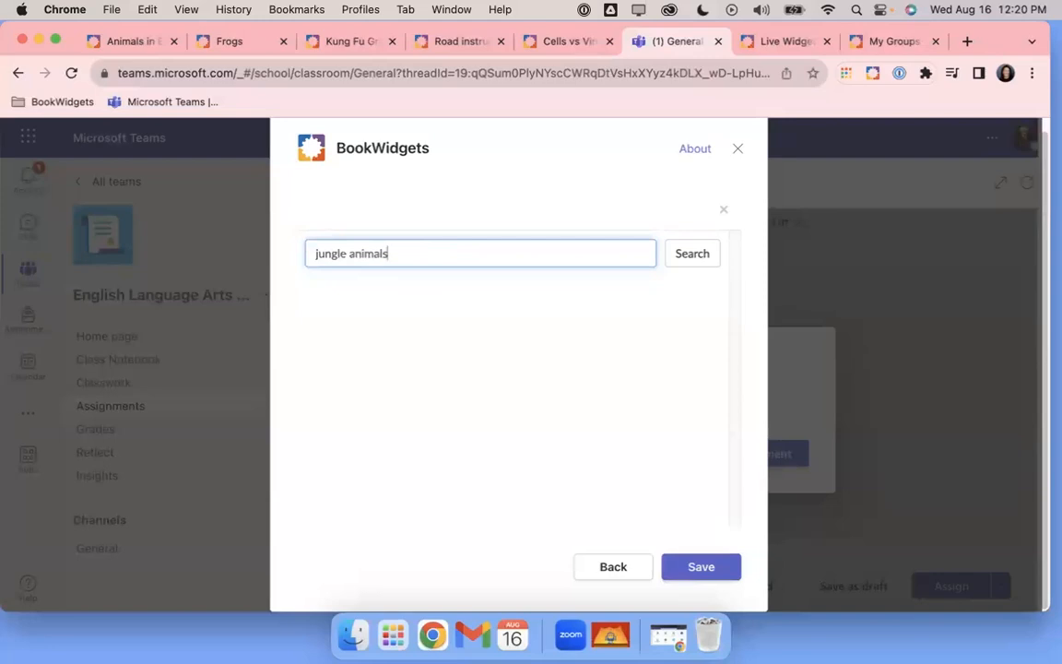
{"action": "type", "text": " clip art"}
{"action": "key", "text": "Return"}
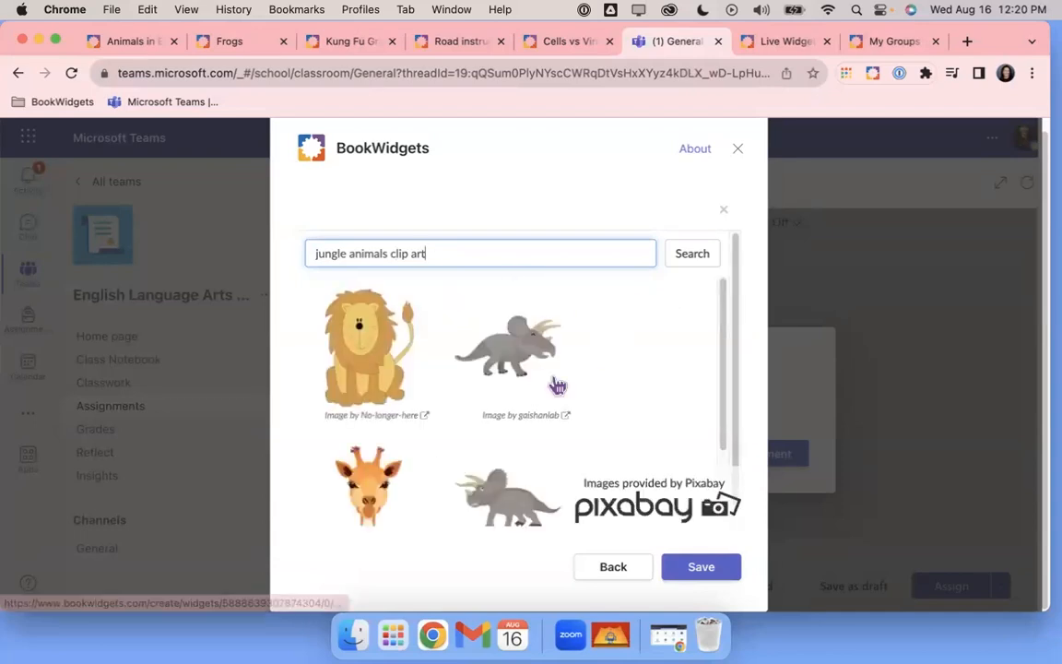
{"action": "scroll", "coordinate": [562, 395], "scroll_direction": "down", "scroll_amount": 3}
{"action": "scroll", "coordinate": [561, 395], "scroll_direction": "down", "scroll_amount": 1}
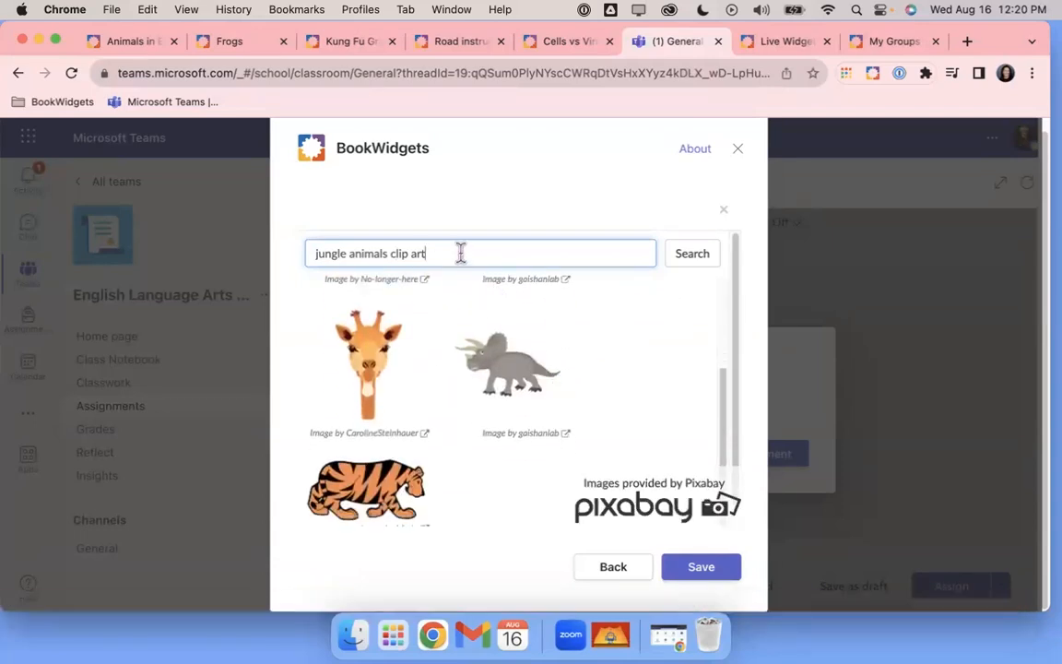
Narrow the search to 'jungle animals' and scroll through the Pixabay results
{"action": "key", "text": "BackSpace"}
{"action": "key", "text": "BackSpace"}
{"action": "key", "text": "BackSpace"}
{"action": "key", "text": "BackSpace"}
{"action": "key", "text": "BackSpace"}
{"action": "key", "text": "BackSpace"}
{"action": "key", "text": "BackSpace"}
{"action": "key", "text": "BackSpace"}
{"action": "key", "text": "BackSpace"}
{"action": "key", "text": "Return"}
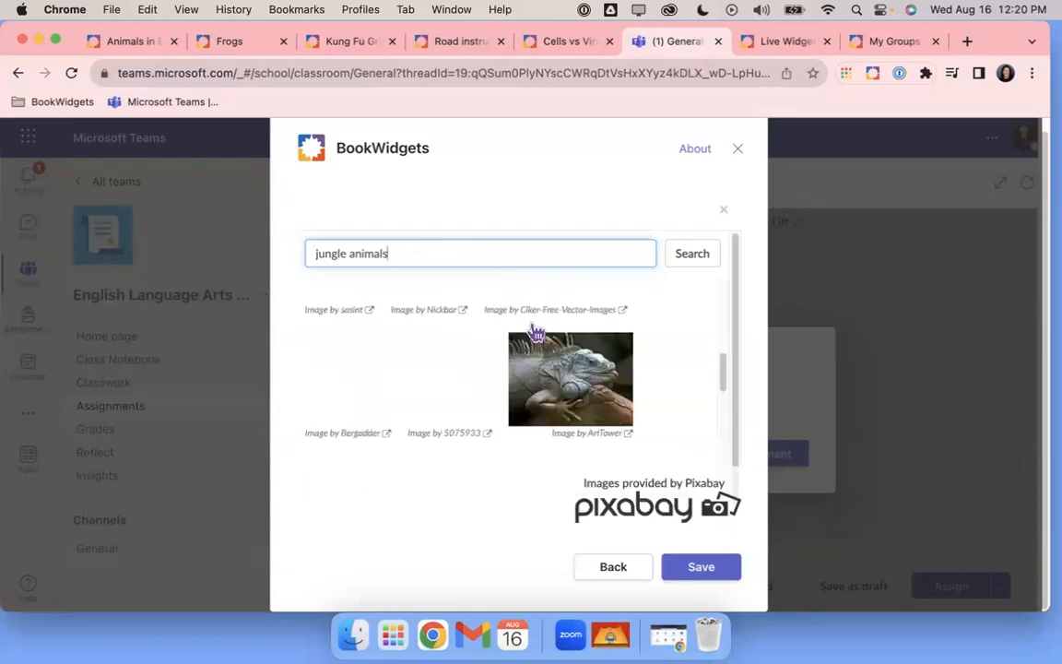
{"action": "scroll", "coordinate": [536, 332], "scroll_direction": "up", "scroll_amount": 3}
{"action": "scroll", "coordinate": [564, 387], "scroll_direction": "down", "scroll_amount": 5}
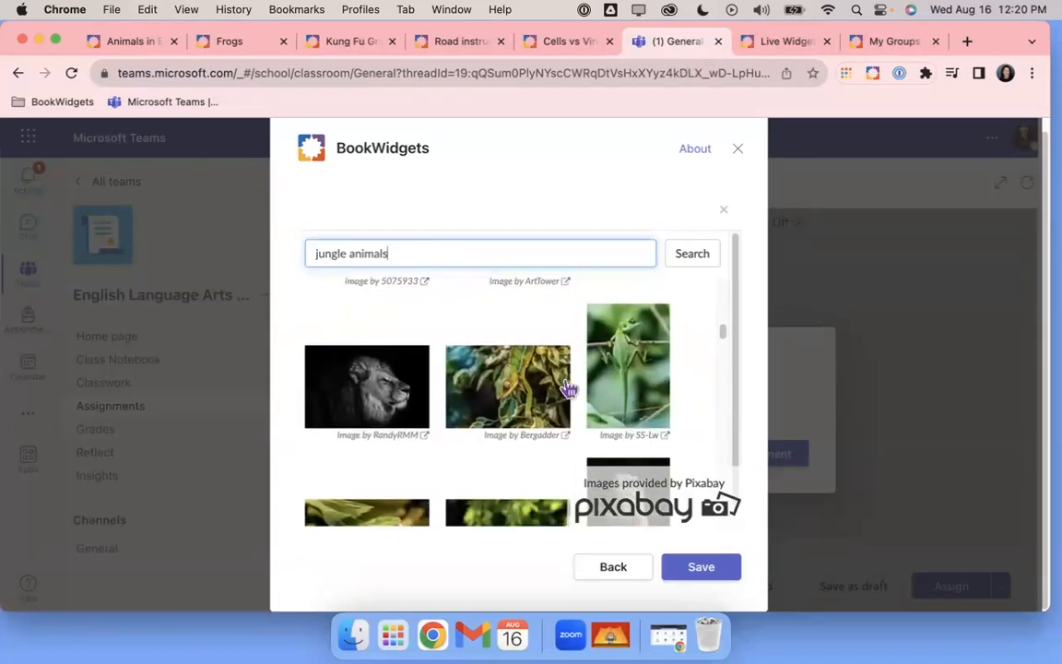
{"action": "scroll", "coordinate": [567, 389], "scroll_direction": "down", "scroll_amount": 5}
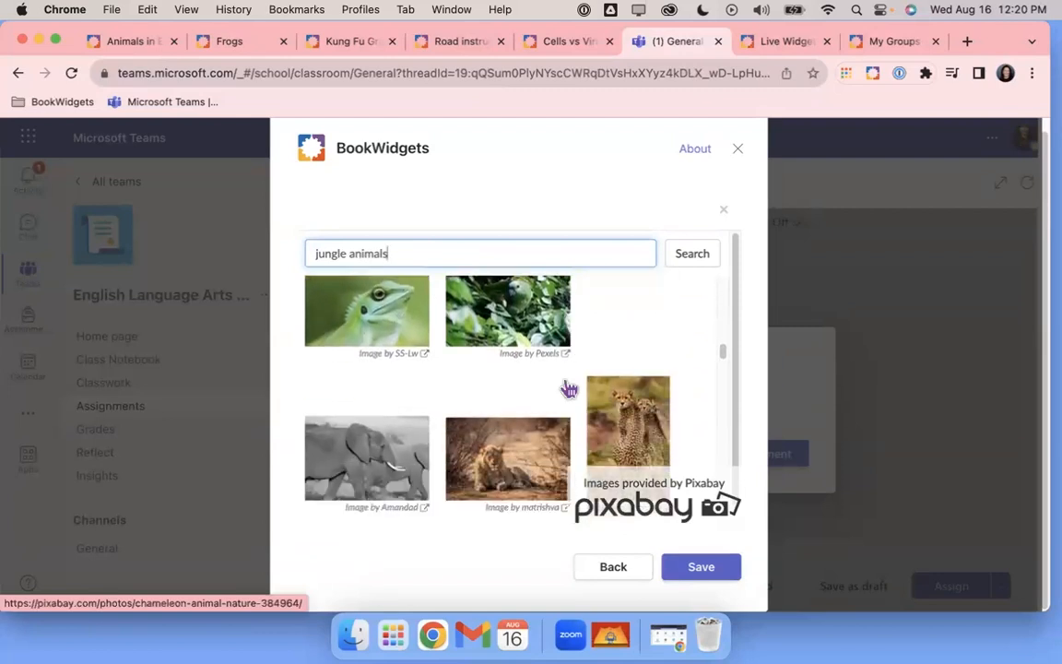
{"action": "scroll", "coordinate": [569, 389], "scroll_direction": "down", "scroll_amount": 4}
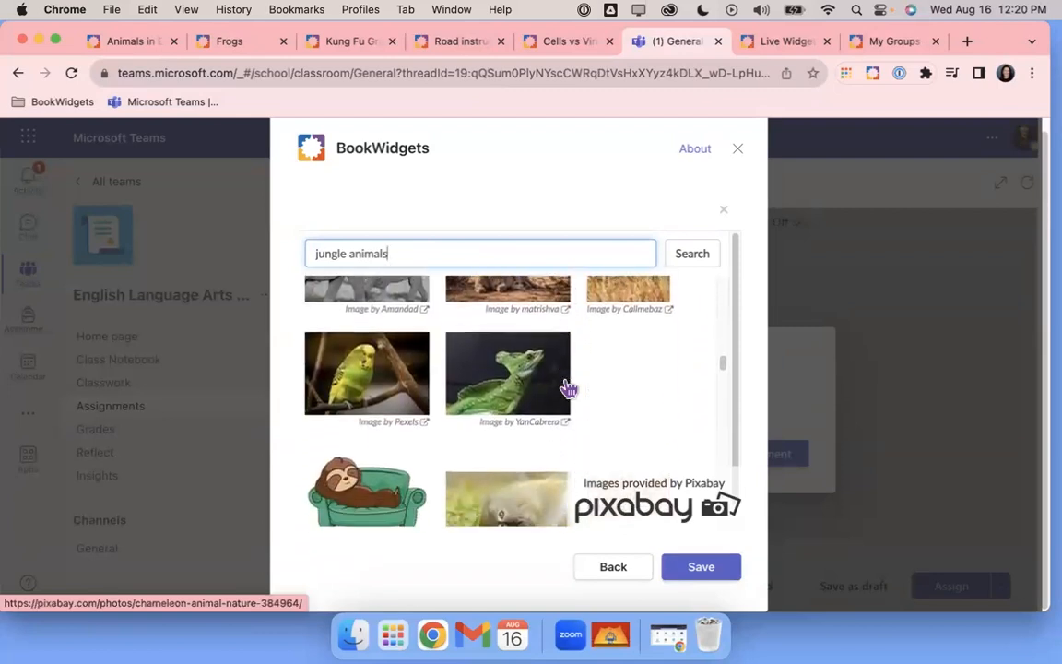
{"action": "scroll", "coordinate": [569, 390], "scroll_direction": "down", "scroll_amount": 5}
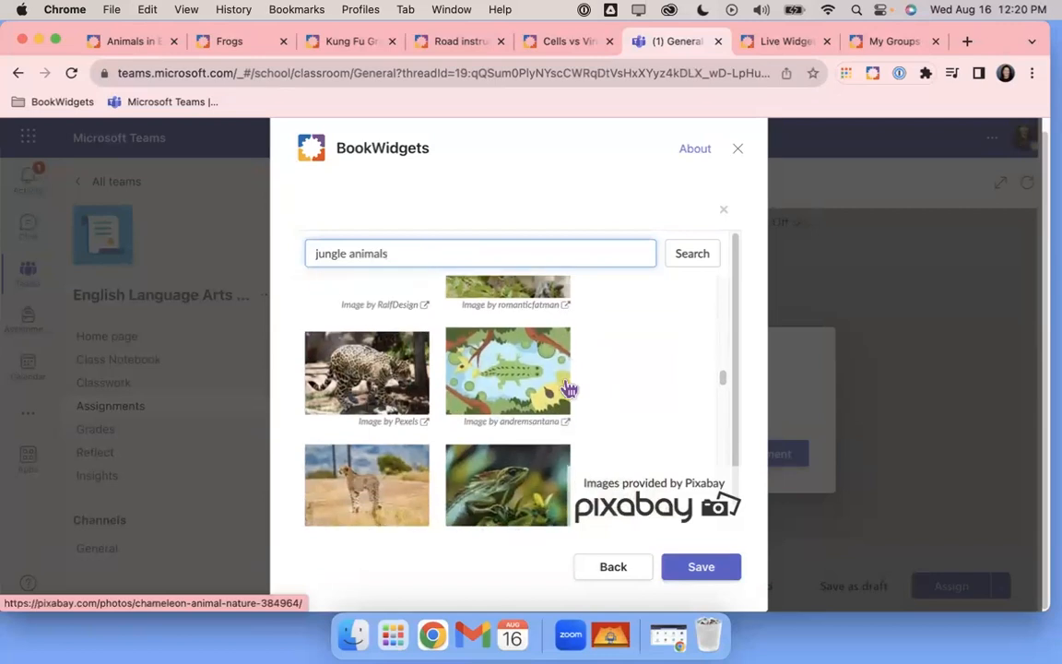
{"action": "scroll", "coordinate": [569, 389], "scroll_direction": "down", "scroll_amount": 5}
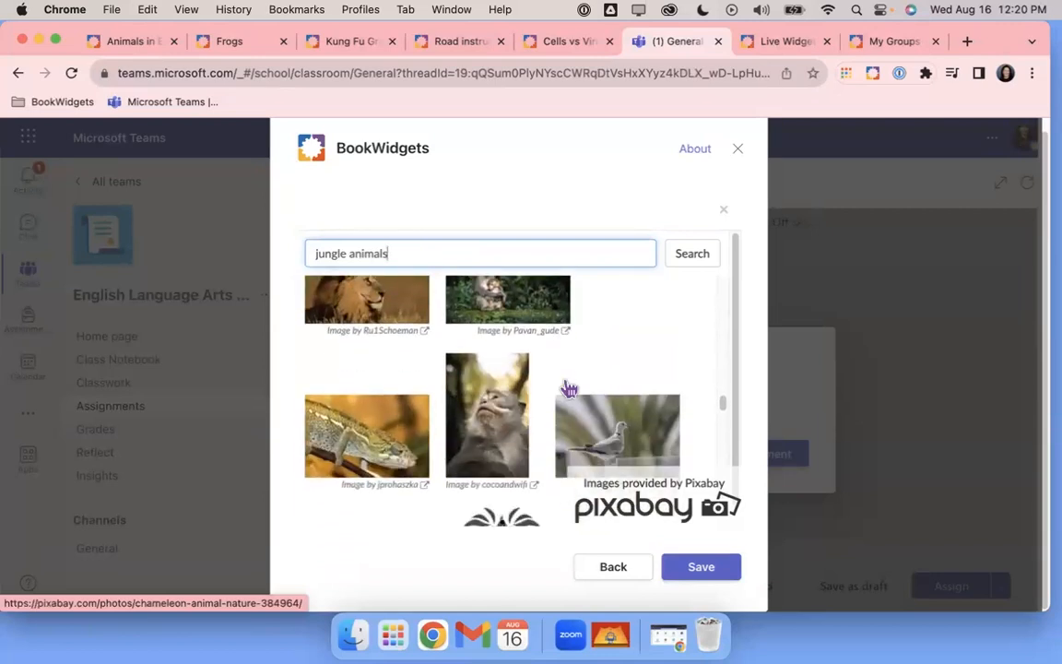
{"action": "scroll", "coordinate": [569, 389], "scroll_direction": "down", "scroll_amount": 5}
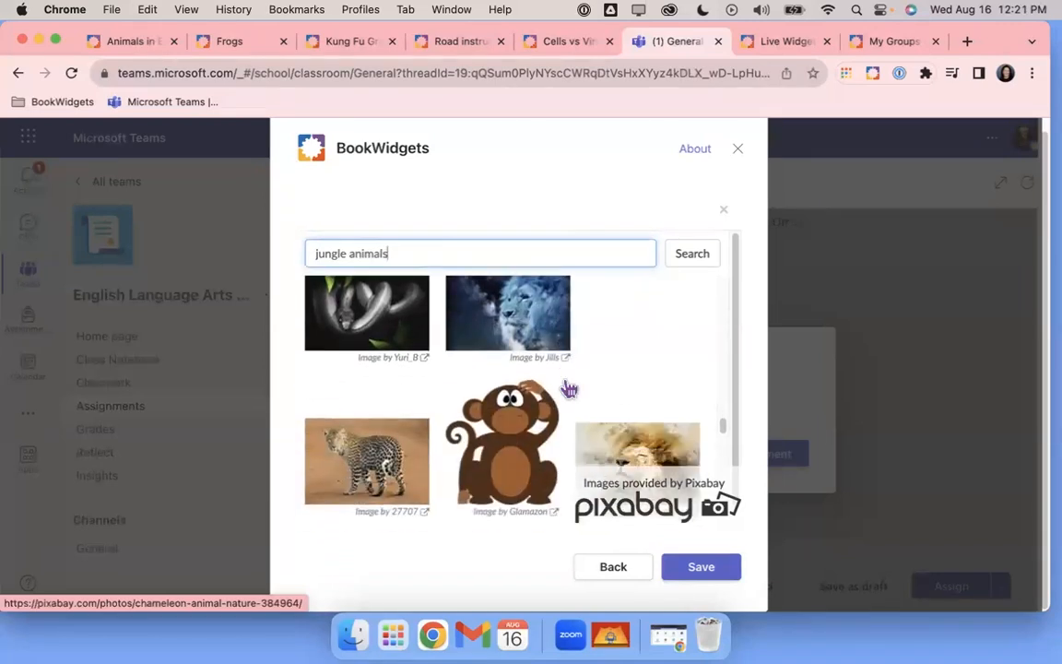
{"action": "scroll", "coordinate": [569, 389], "scroll_direction": "down", "scroll_amount": 5}
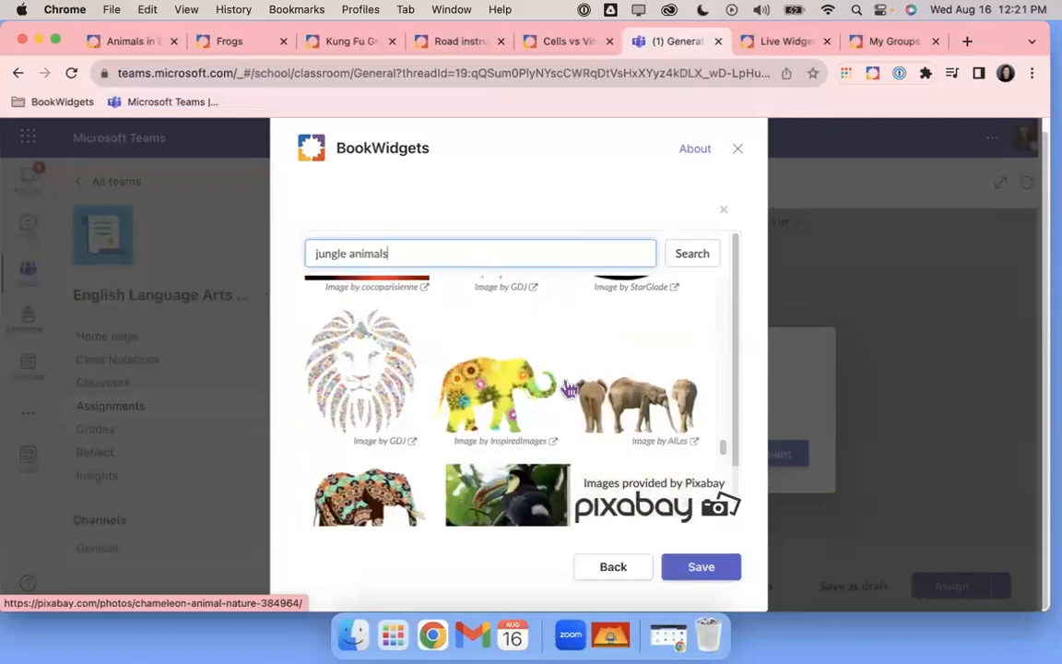
{"action": "scroll", "coordinate": [569, 390], "scroll_direction": "down", "scroll_amount": 2}
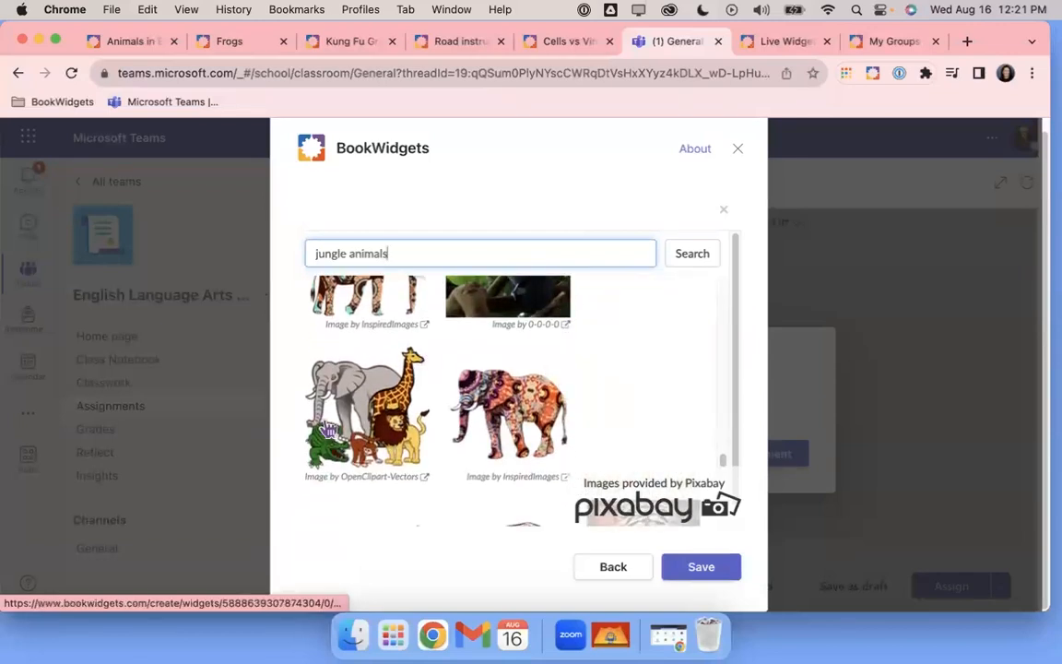
Set the cartoon elephant, giraffe, crocodile and lion picture as background, then add an input field
{"action": "left_click", "coordinate": [376, 403]}
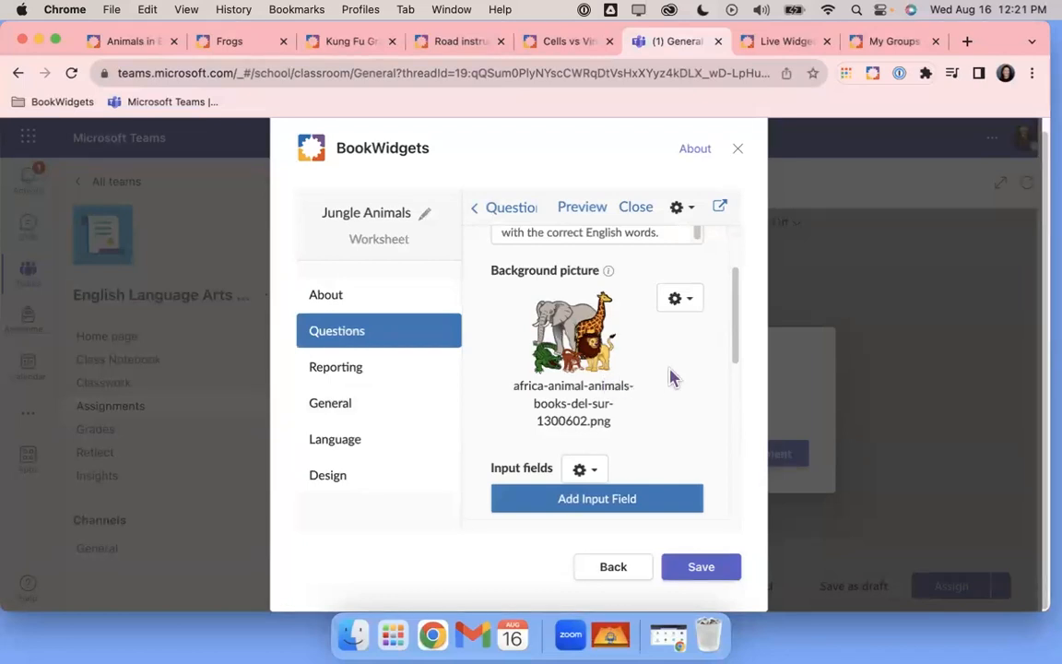
{"action": "scroll", "coordinate": [672, 375], "scroll_direction": "up", "scroll_amount": 2}
{"action": "scroll", "coordinate": [670, 372], "scroll_direction": "down", "scroll_amount": 5}
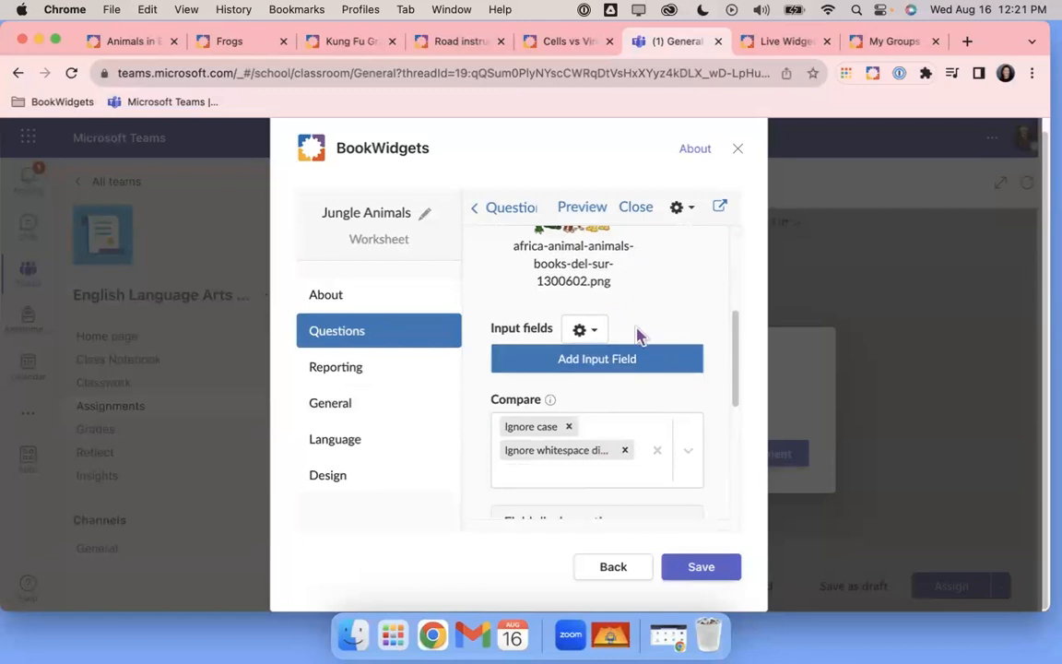
{"action": "left_click", "coordinate": [602, 362]}
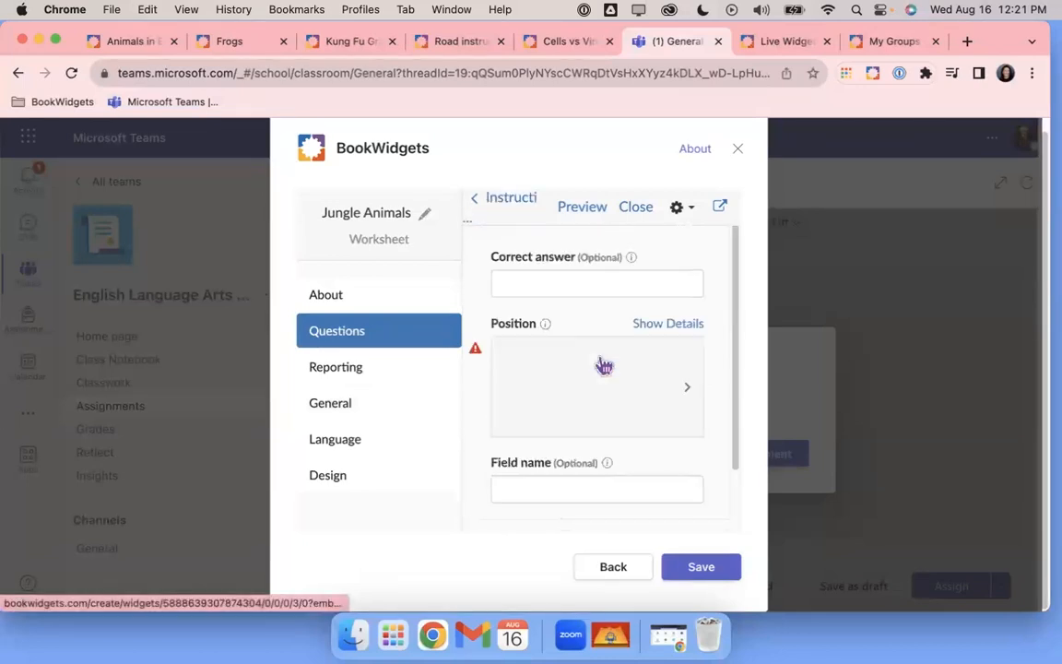
Enter 'giraffe ##a giraffe' as the first field's correct answer
{"action": "left_click", "coordinate": [573, 286]}
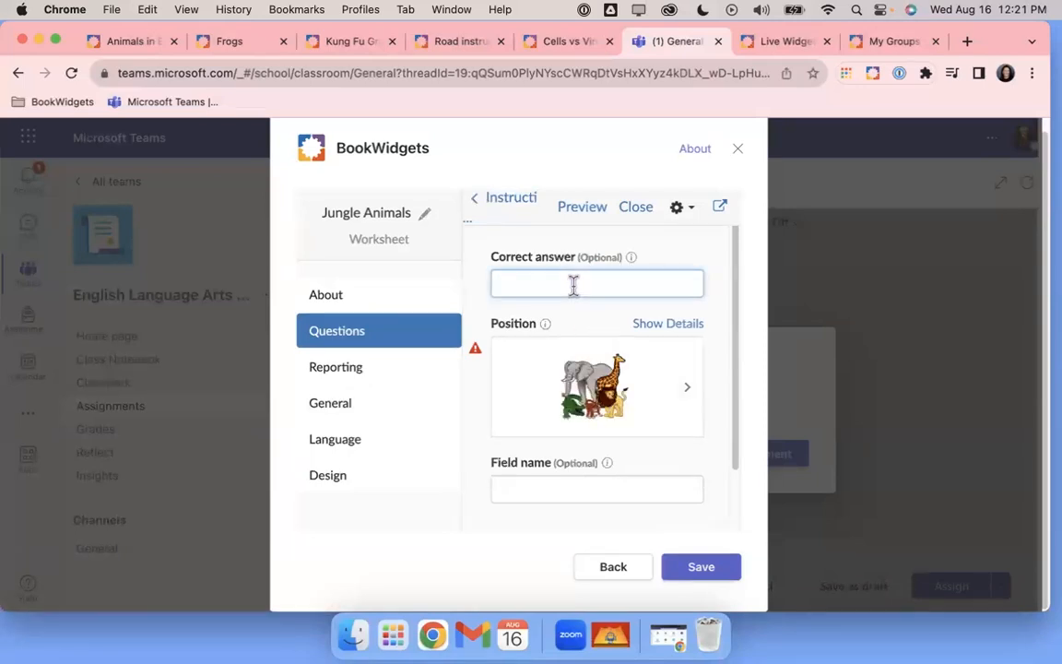
{"action": "type", "text": "giraffe"}
{"action": "type", "text": "##"}
{"action": "type", "text": "a giraffe"}
{"action": "mouse_move", "coordinate": [476, 355]}
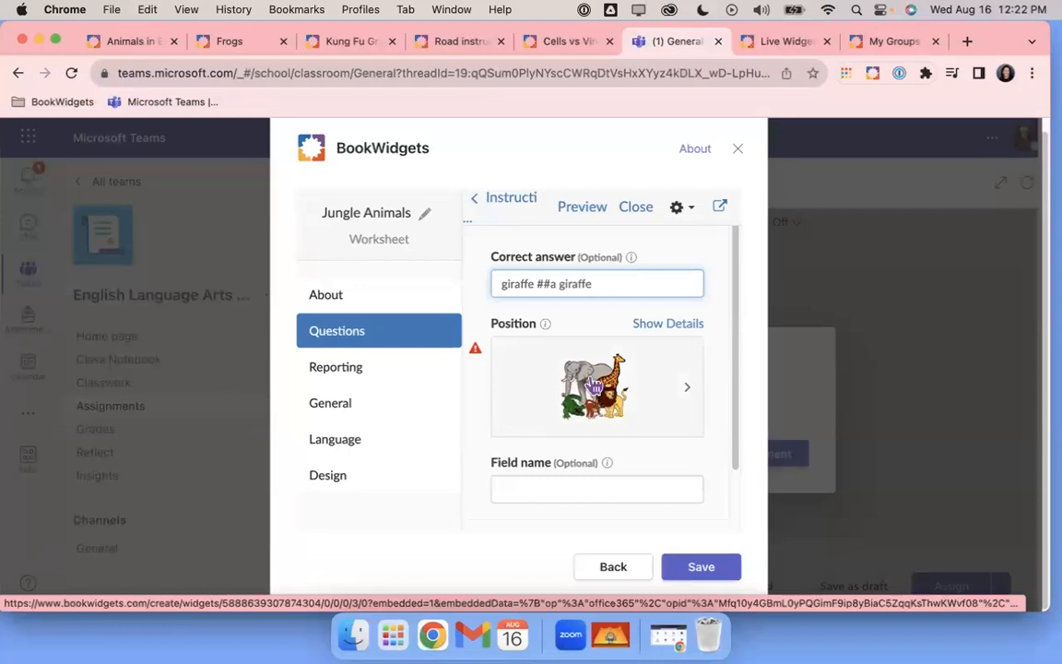
Position the giraffe answer box beside the giraffe's head and confirm with Done
{"action": "left_click", "coordinate": [595, 387]}
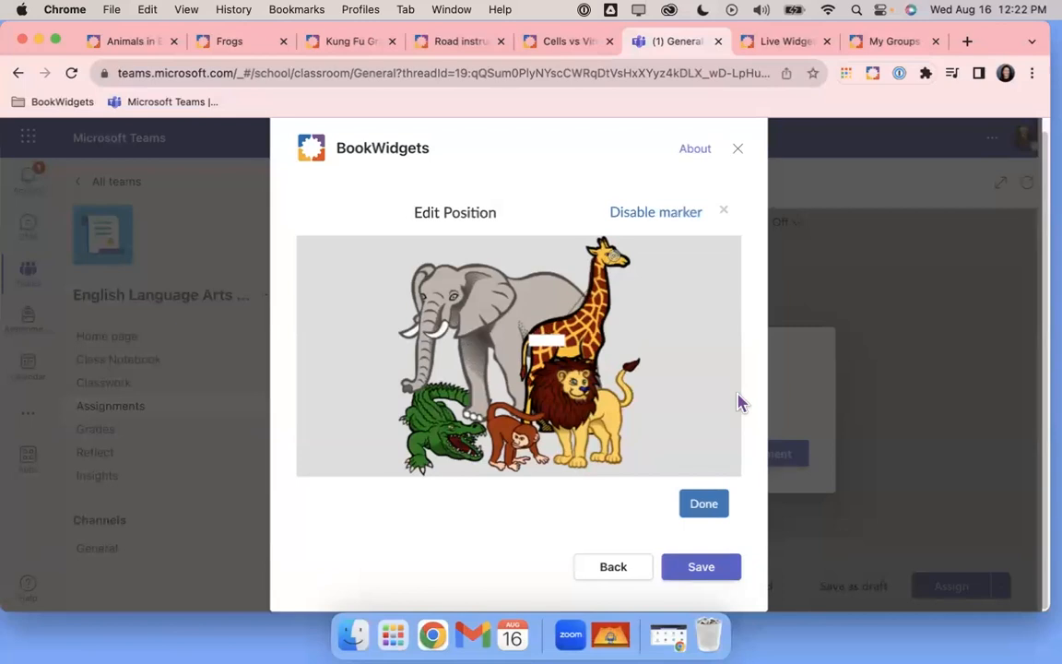
{"action": "left_click", "coordinate": [696, 263]}
{"action": "left_click", "coordinate": [649, 330]}
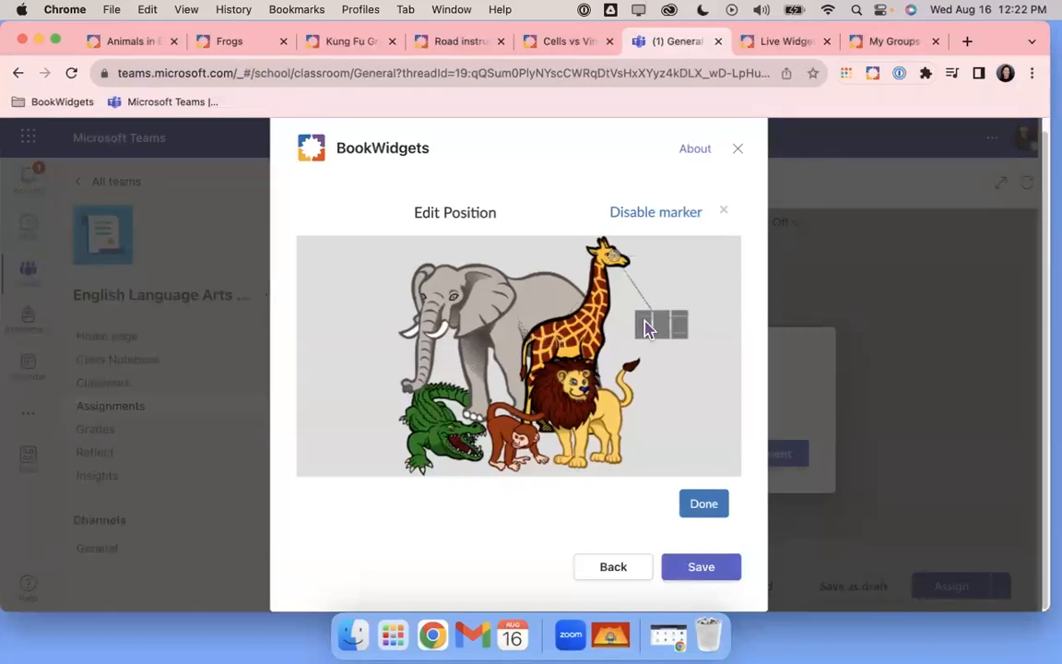
{"action": "left_click", "coordinate": [716, 404]}
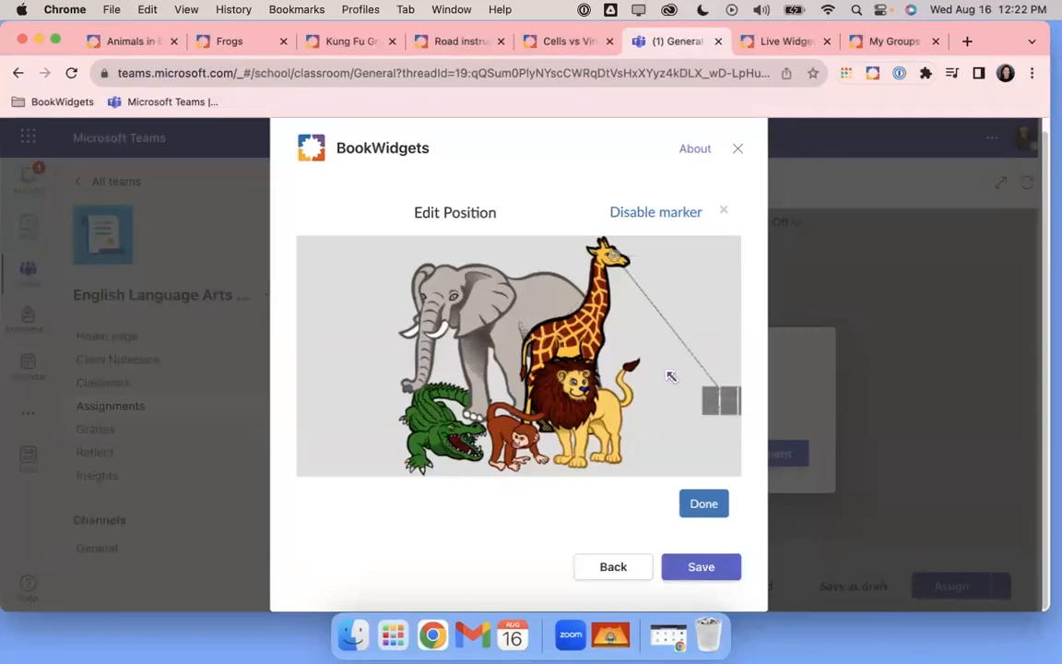
{"action": "left_click", "coordinate": [337, 304]}
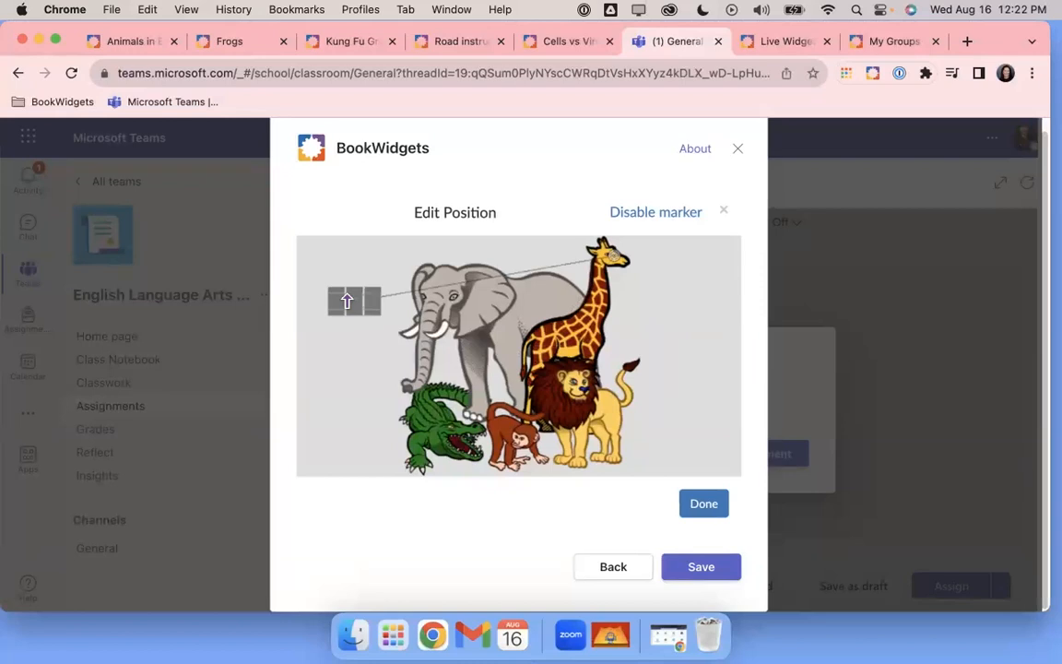
{"action": "left_click", "coordinate": [669, 273]}
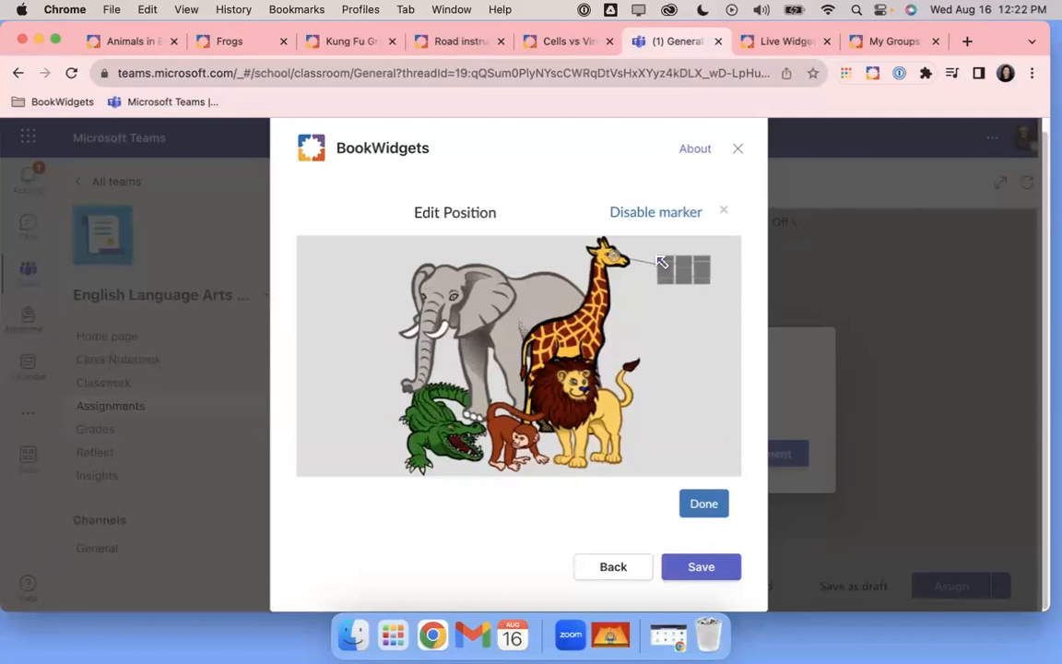
{"action": "left_click", "coordinate": [656, 316]}
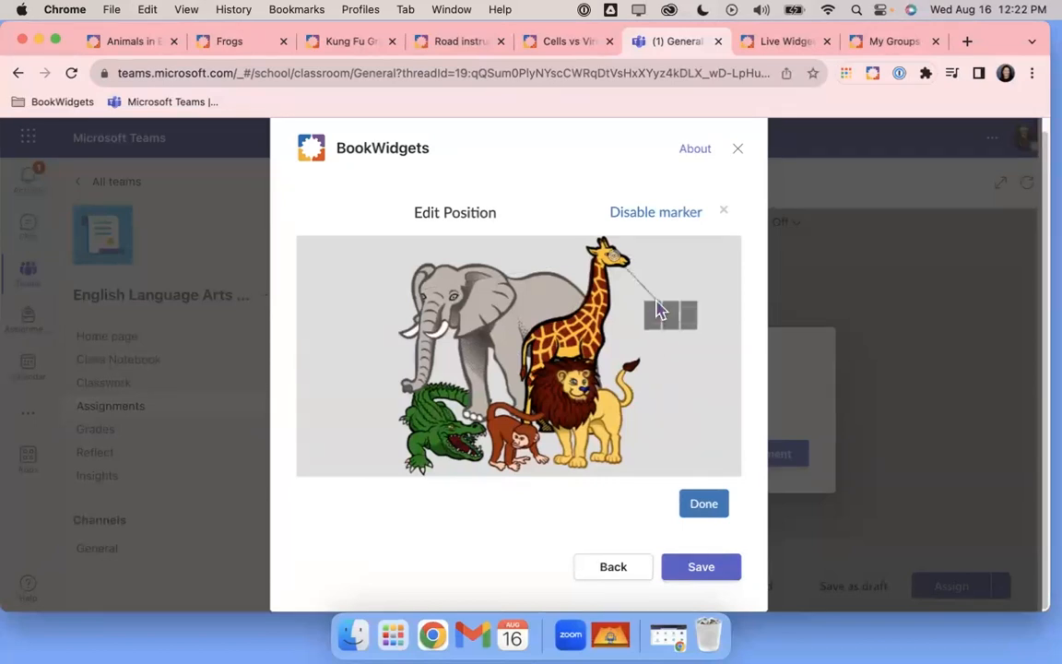
{"action": "left_click", "coordinate": [674, 273]}
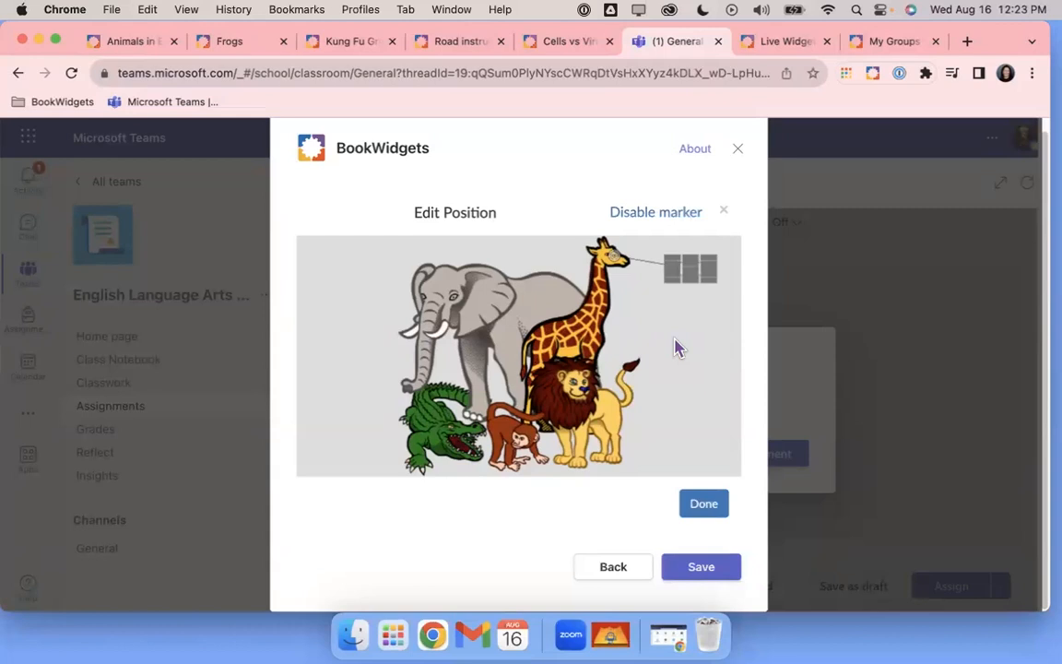
{"action": "left_click", "coordinate": [704, 504]}
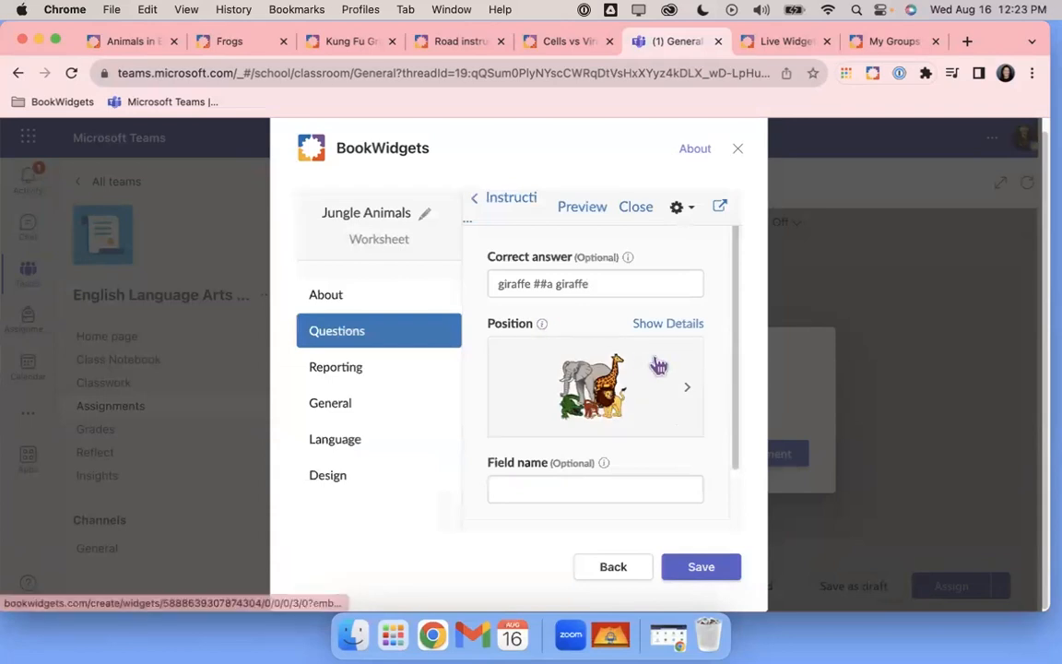
Add a second input field with correct answer 'lion ##a lion'
{"action": "scroll", "coordinate": [656, 350], "scroll_direction": "down", "scroll_amount": 1}
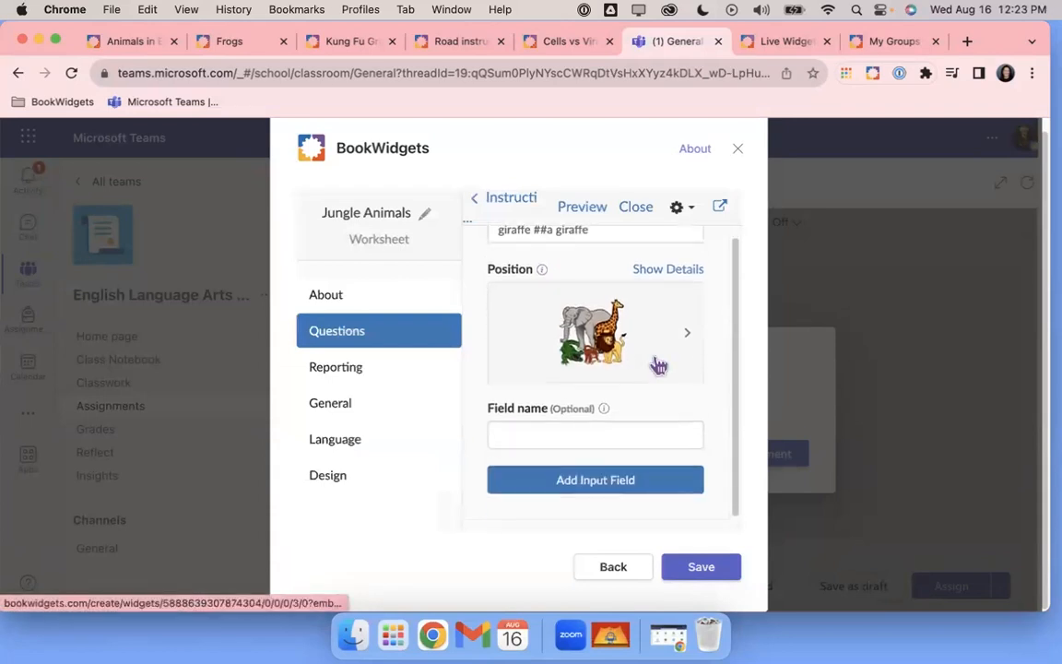
{"action": "left_click", "coordinate": [595, 481]}
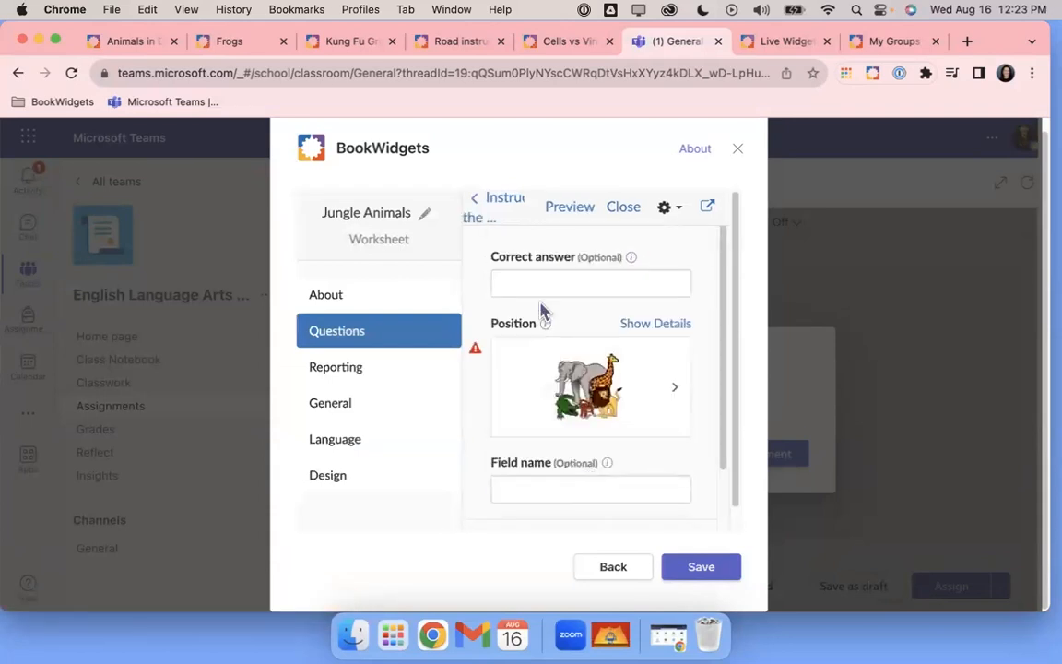
{"action": "left_click", "coordinate": [537, 287]}
{"action": "type", "text": "lion"}
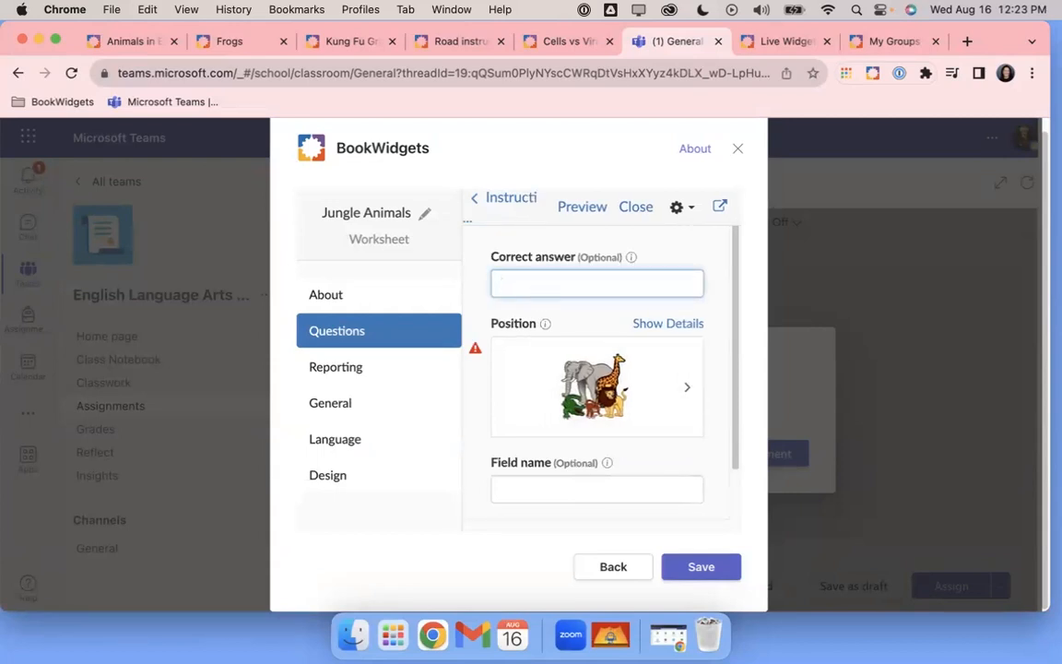
{"action": "type", "text": " ##a lion"}
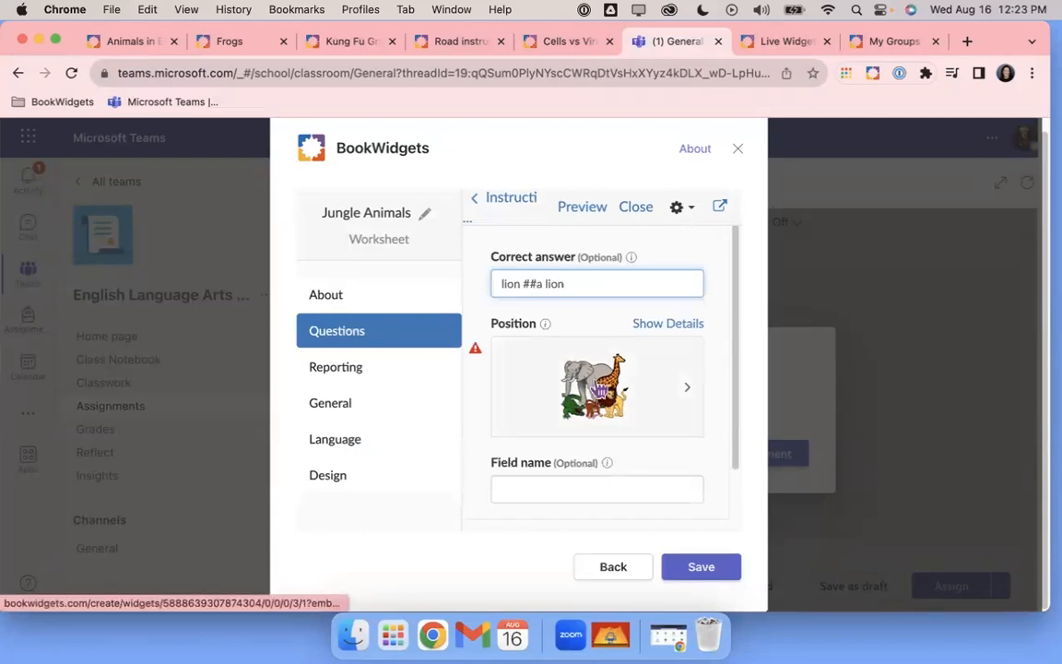
Anchor the lion field's marker on the lion with its box to the right
{"action": "left_click", "coordinate": [596, 387]}
{"action": "left_click_drag", "start_coordinate": [519, 357], "coordinate": [607, 404]}
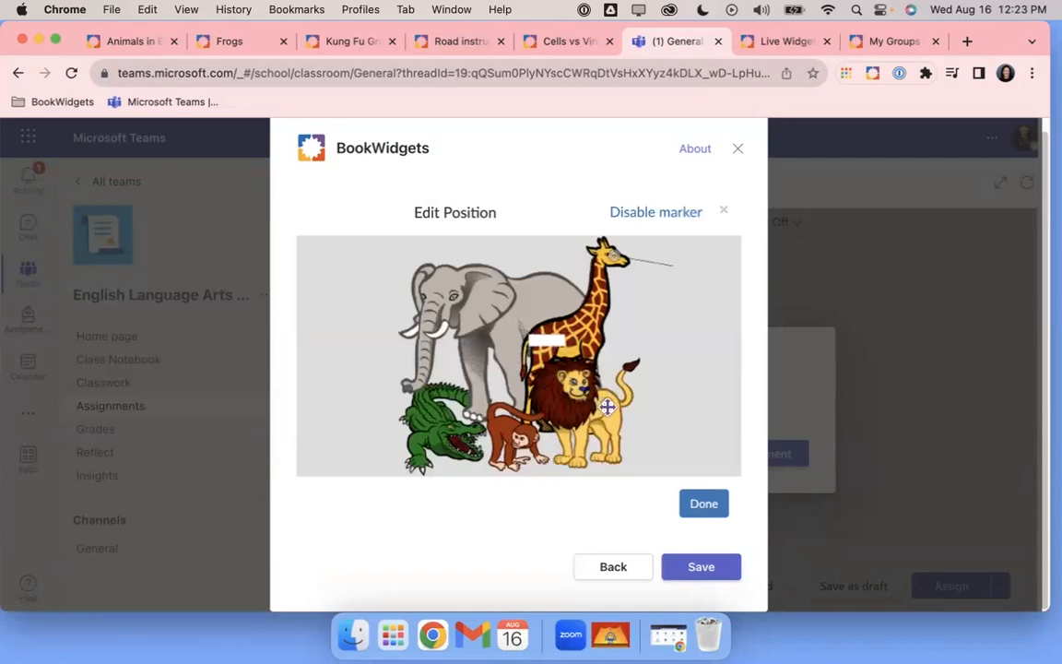
{"action": "left_click", "coordinate": [657, 392]}
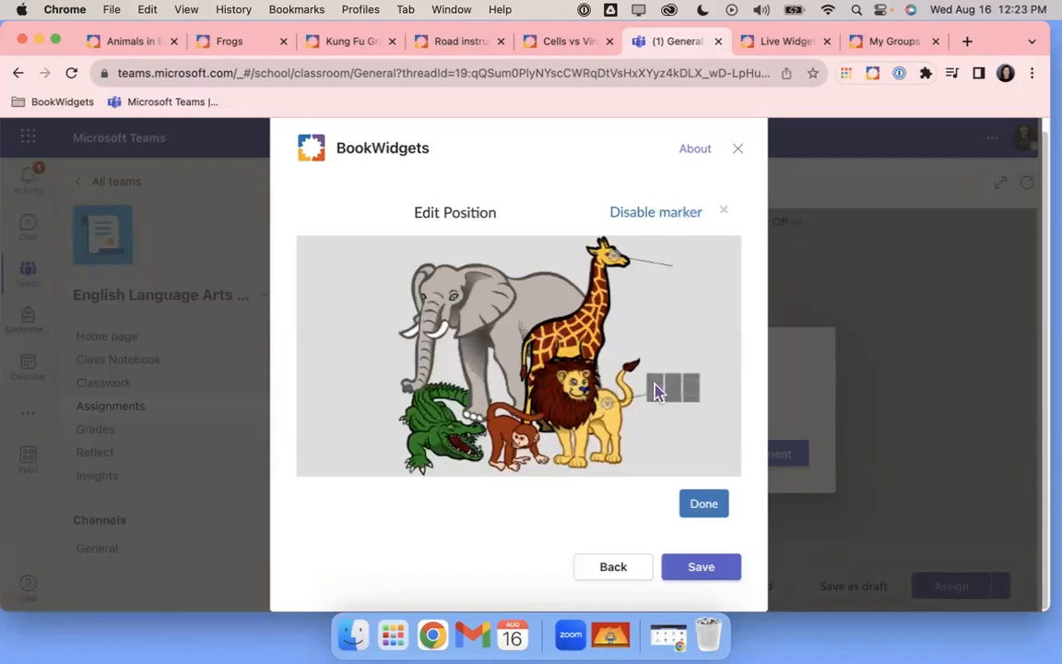
{"action": "left_click", "coordinate": [704, 504]}
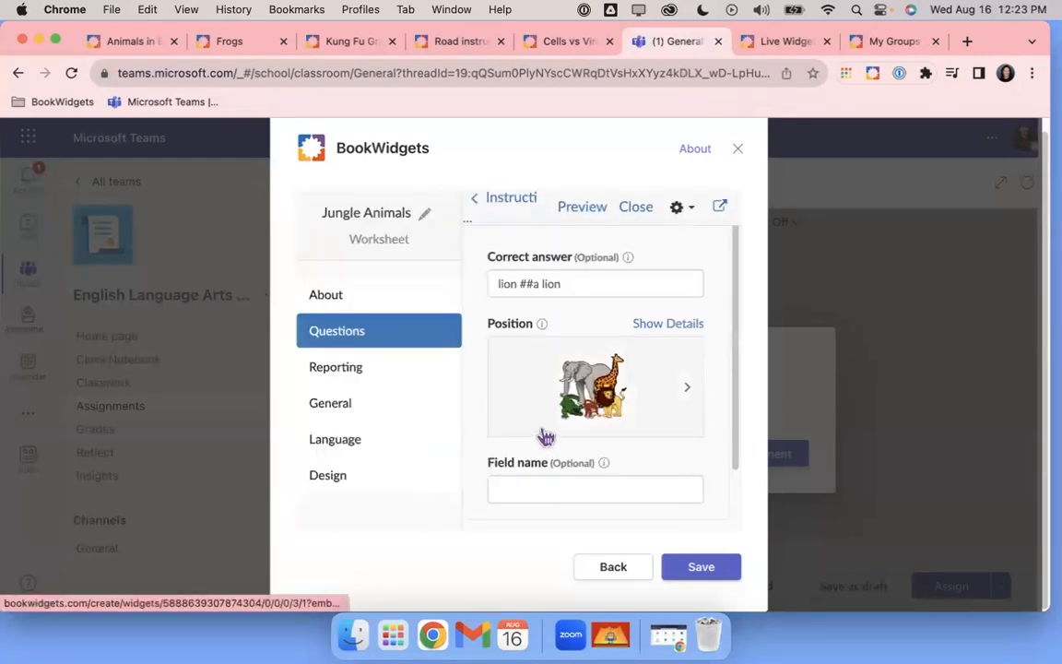
{"action": "scroll", "coordinate": [546, 436], "scroll_direction": "down", "scroll_amount": 2}
Add a third input field with correct answer 'monkey ##a monkey'
{"action": "left_click", "coordinate": [562, 483]}
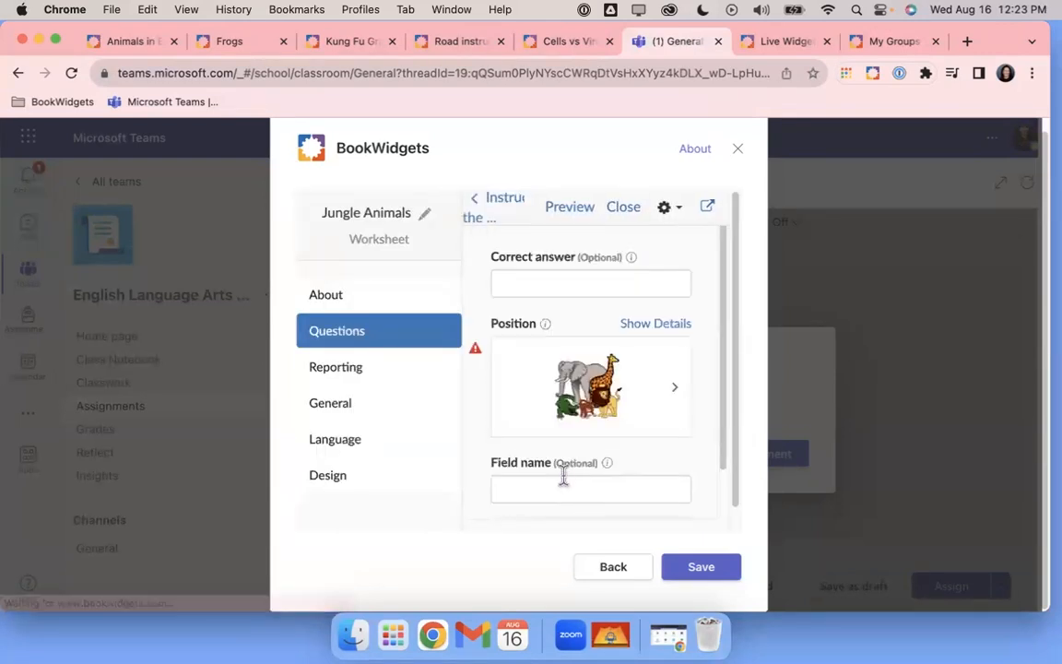
{"action": "left_click", "coordinate": [512, 280]}
{"action": "type", "text": "monkey ##a monkey"}
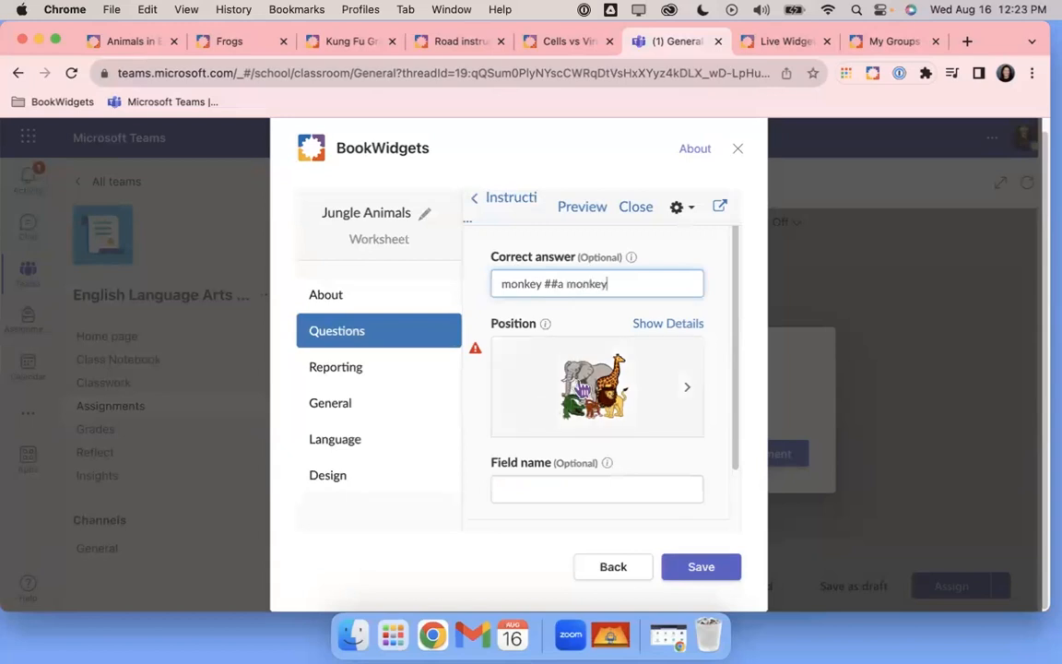
Anchor the monkey field's marker on the monkey with its box at the lower right
{"action": "left_click", "coordinate": [521, 360]}
{"action": "left_click", "coordinate": [609, 406]}
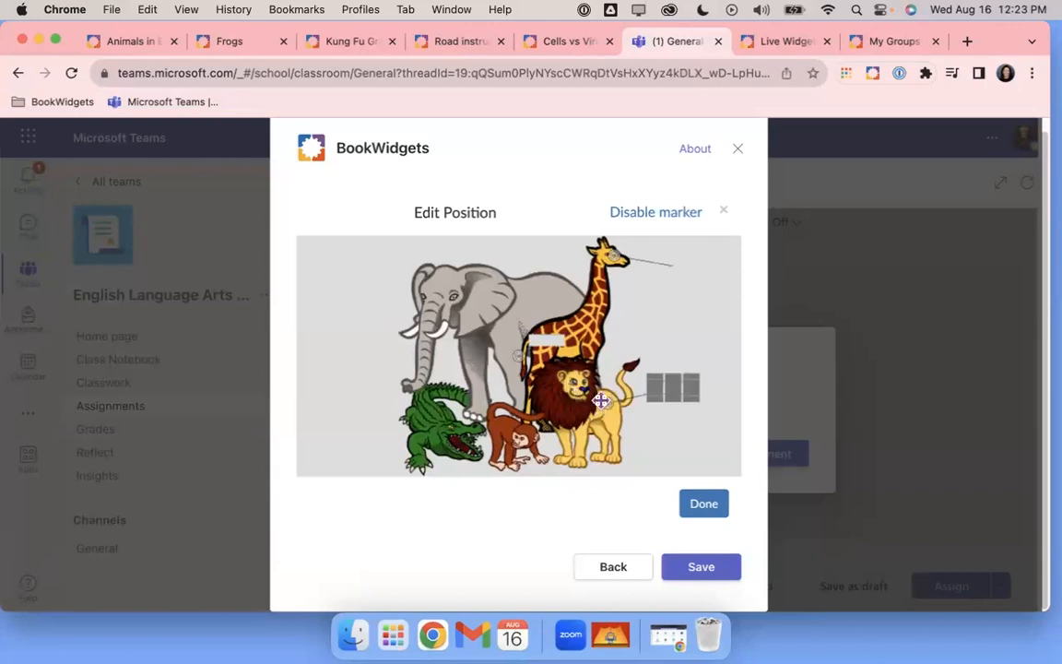
{"action": "left_click", "coordinate": [519, 356]}
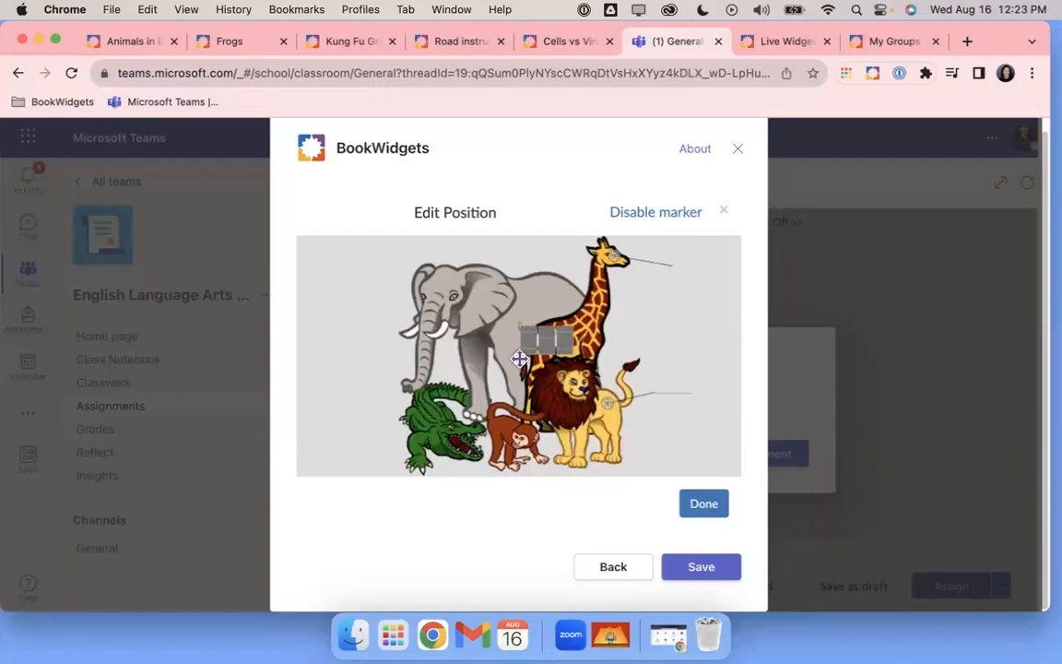
{"action": "left_click_drag", "start_coordinate": [518, 357], "coordinate": [500, 423]}
{"action": "left_click", "coordinate": [649, 440]}
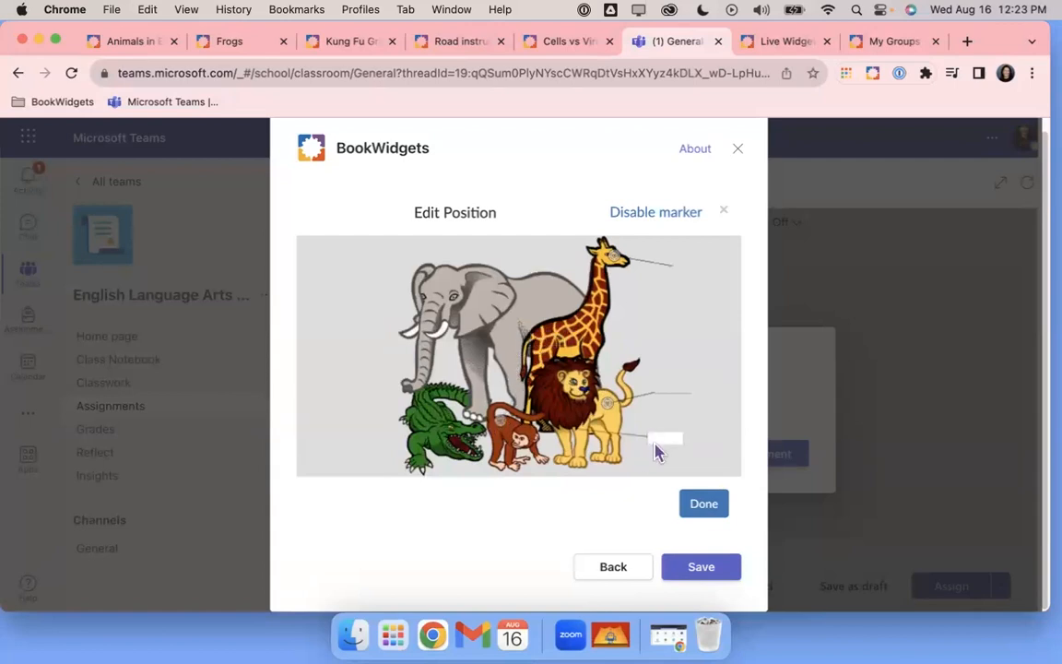
{"action": "left_click", "coordinate": [715, 510]}
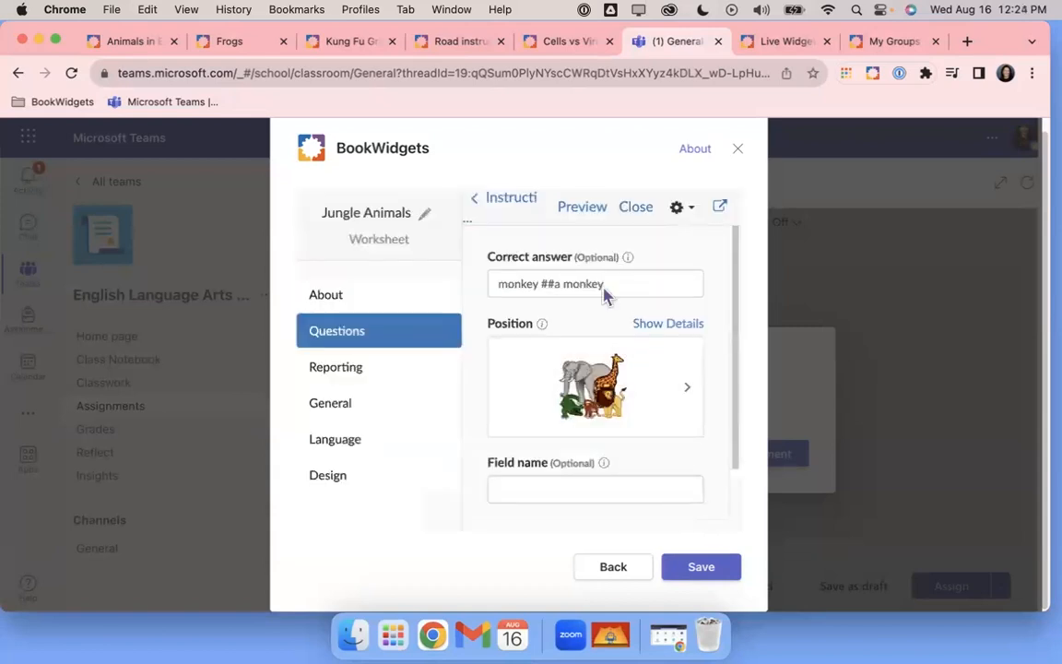
Preview the Jungle Animals worksheet in Student View and scroll through its three numbered answer boxes
{"action": "left_click", "coordinate": [582, 208]}
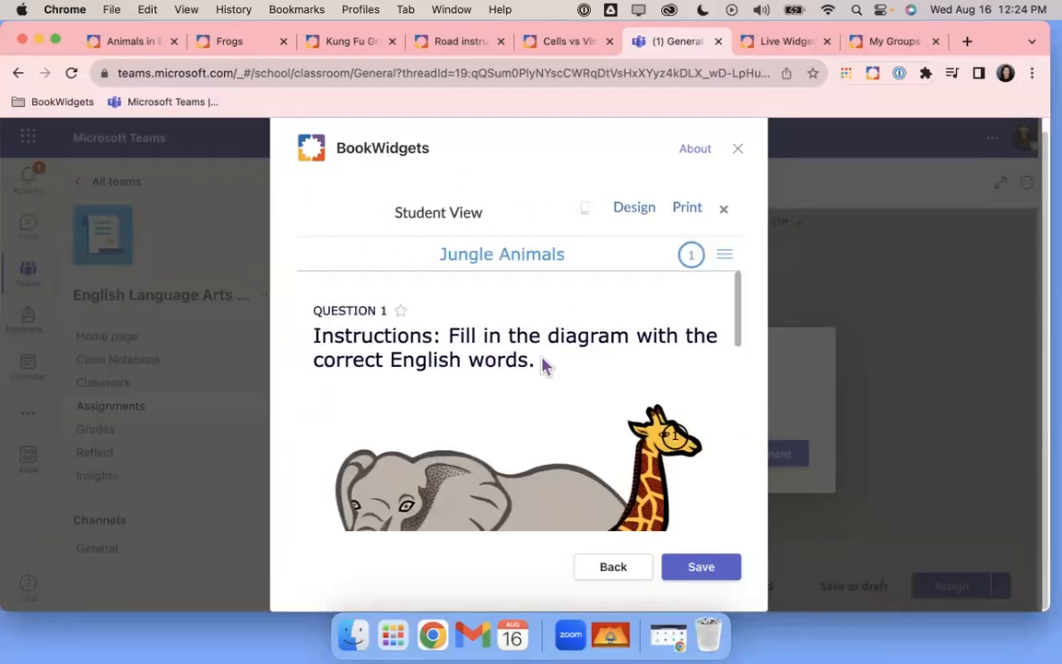
{"action": "scroll", "coordinate": [546, 365], "scroll_direction": "down", "scroll_amount": 5}
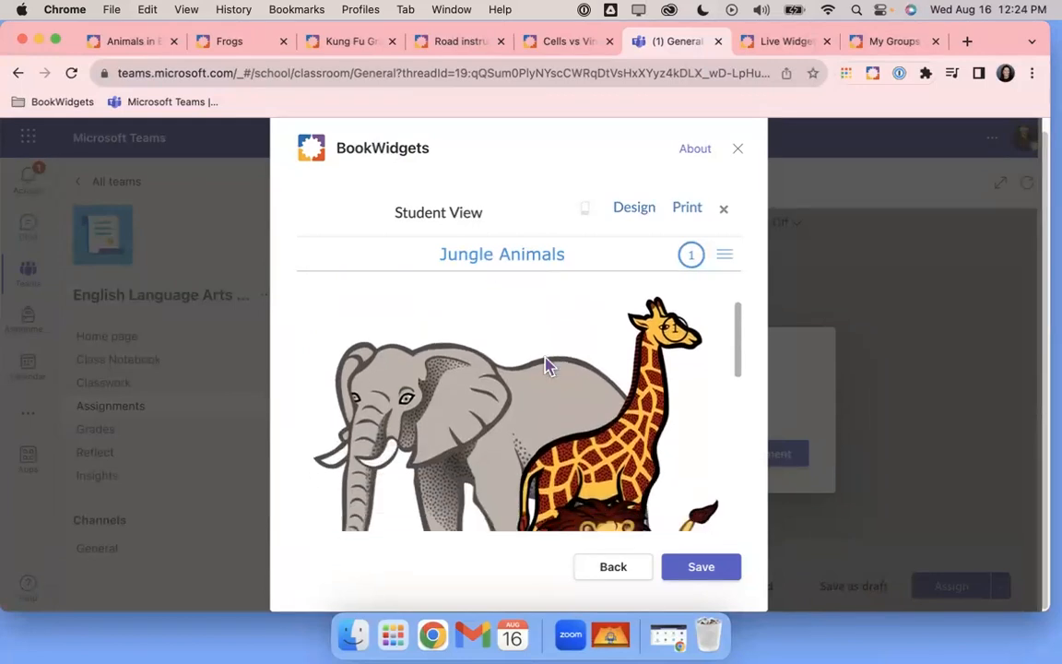
{"action": "scroll", "coordinate": [694, 373], "scroll_direction": "down", "scroll_amount": 3}
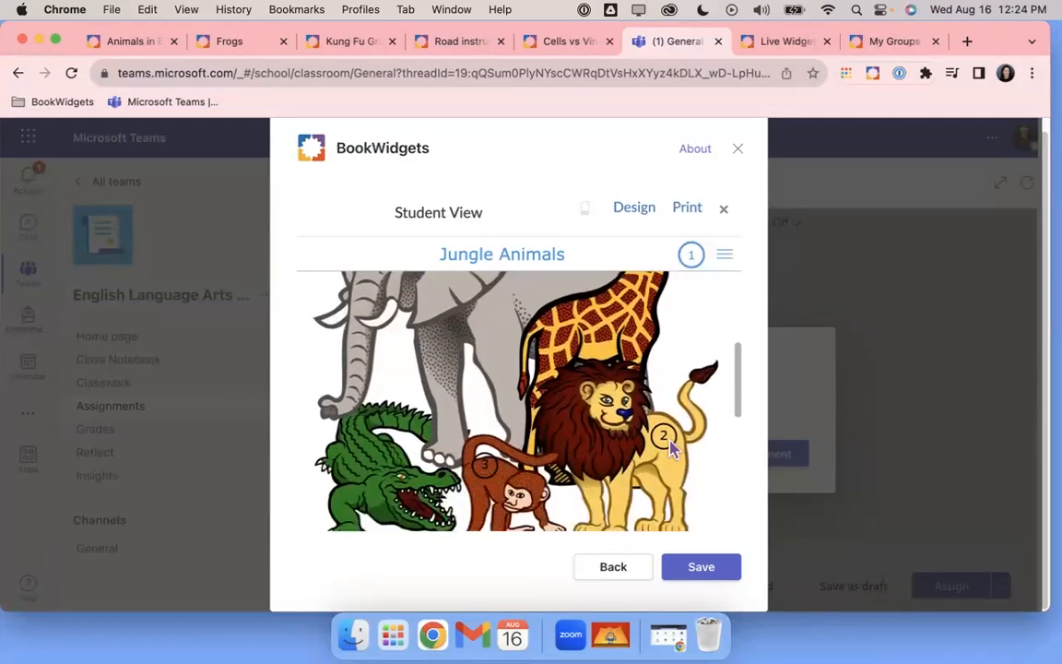
{"action": "scroll", "coordinate": [521, 430], "scroll_direction": "down", "scroll_amount": 2}
{"action": "scroll", "coordinate": [521, 430], "scroll_direction": "down", "scroll_amount": 3}
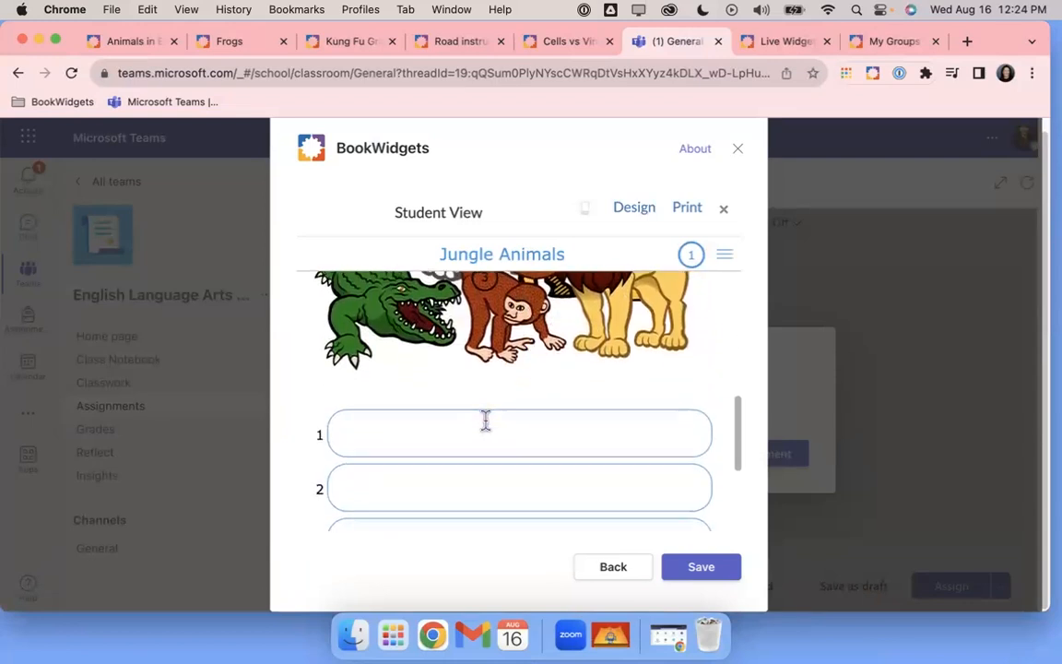
{"action": "scroll", "coordinate": [486, 420], "scroll_direction": "down", "scroll_amount": 2}
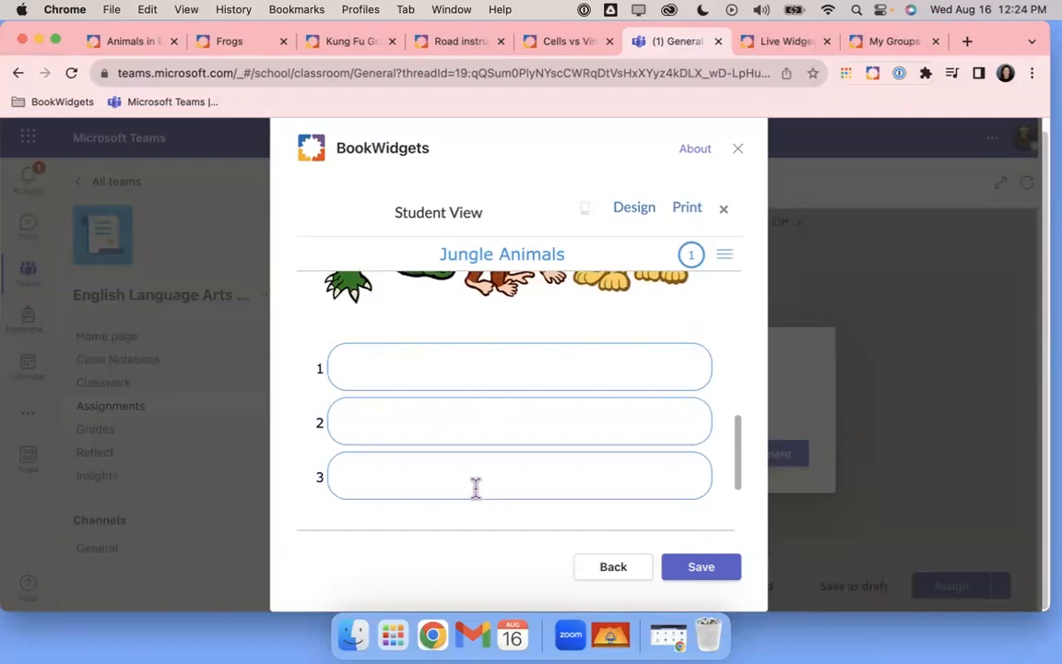
{"action": "scroll", "coordinate": [483, 451], "scroll_direction": "up", "scroll_amount": 5}
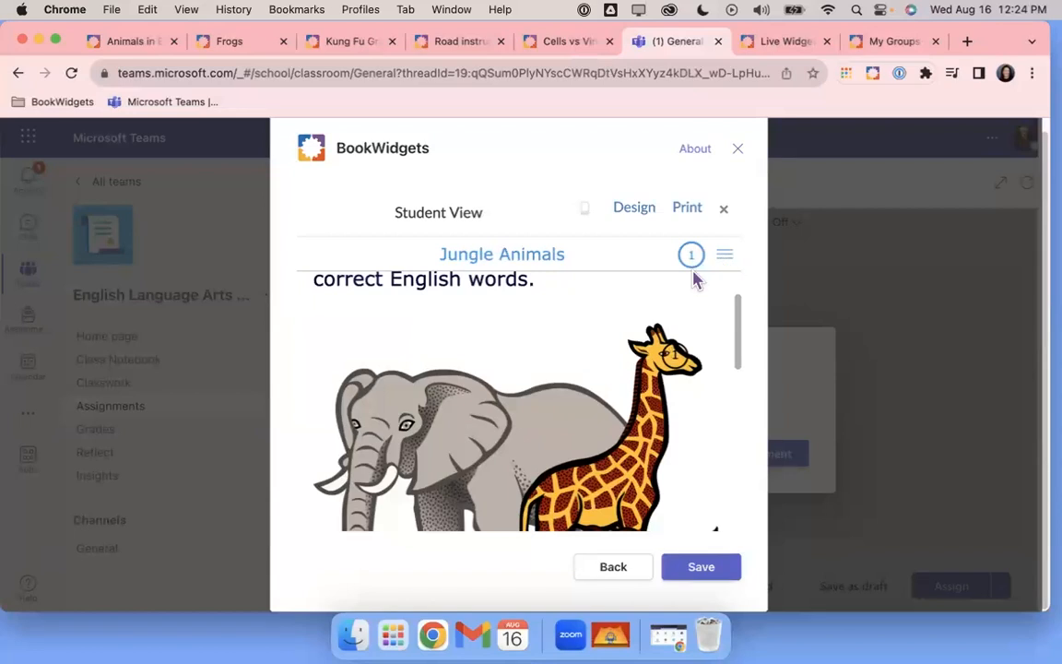
Close the Student View preview of the Jungle Animals worksheet
{"action": "left_click", "coordinate": [726, 211]}
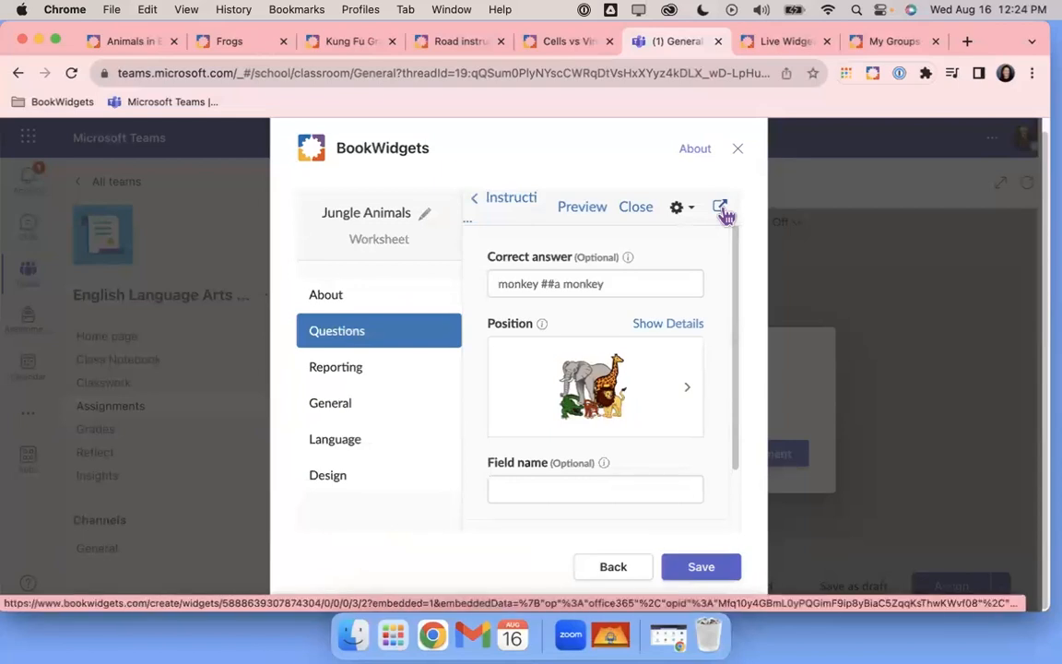
Leave the instructions field and go back to the worksheet's questions via the Questions sidebar entry
{"action": "scroll", "coordinate": [676, 320], "scroll_direction": "down", "scroll_amount": 2}
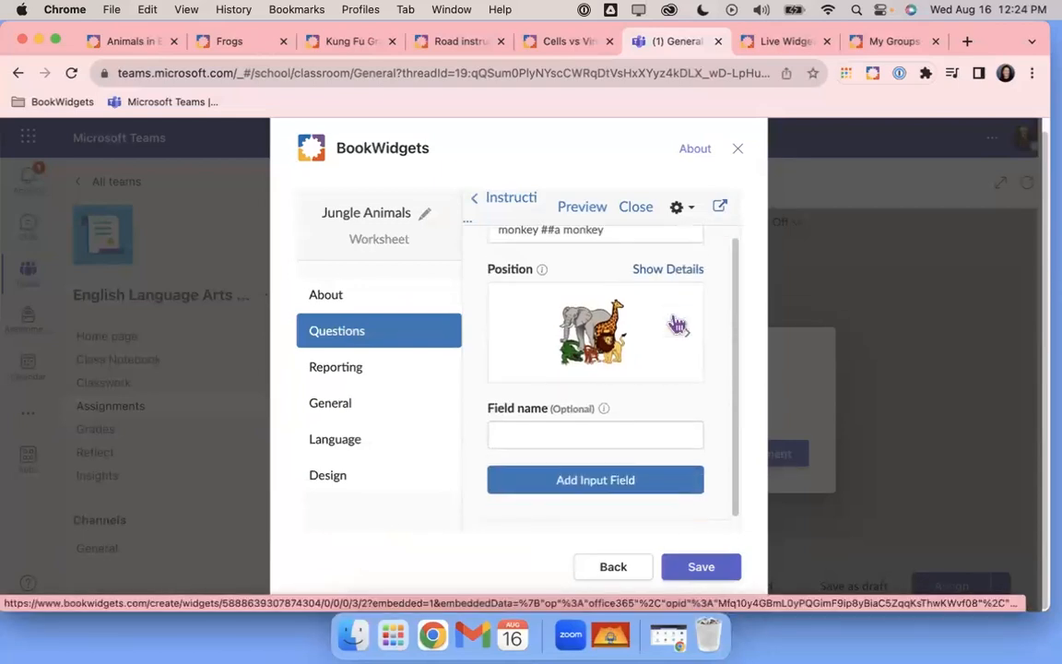
{"action": "left_click", "coordinate": [510, 205]}
{"action": "scroll", "coordinate": [636, 368], "scroll_direction": "down", "scroll_amount": 5}
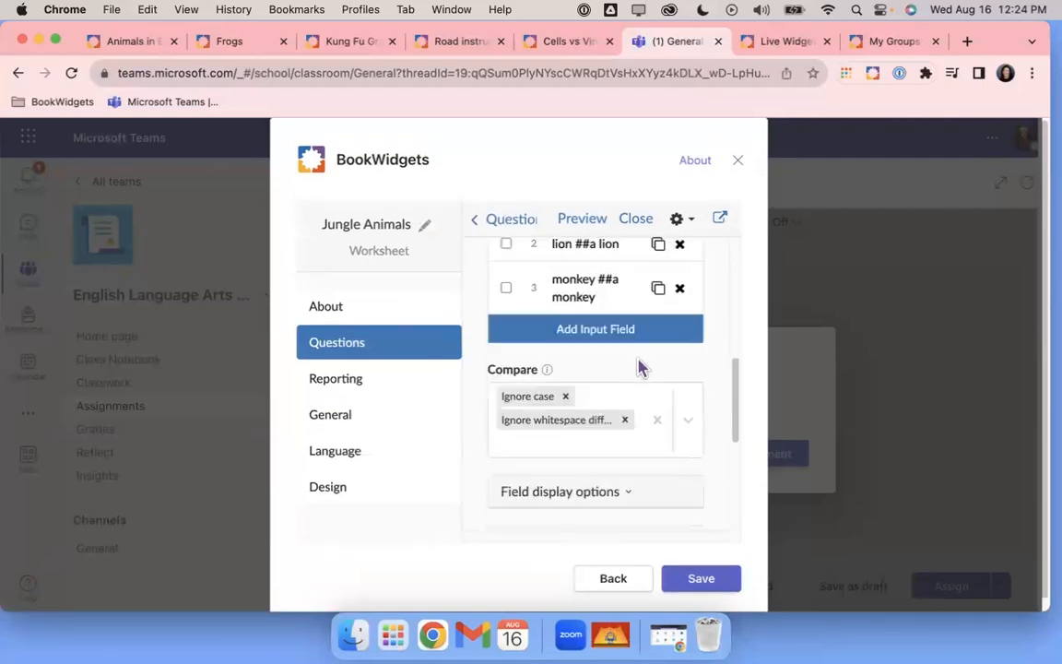
{"action": "scroll", "coordinate": [623, 339], "scroll_direction": "down", "scroll_amount": 10}
{"action": "scroll", "coordinate": [623, 341], "scroll_direction": "down", "scroll_amount": 1}
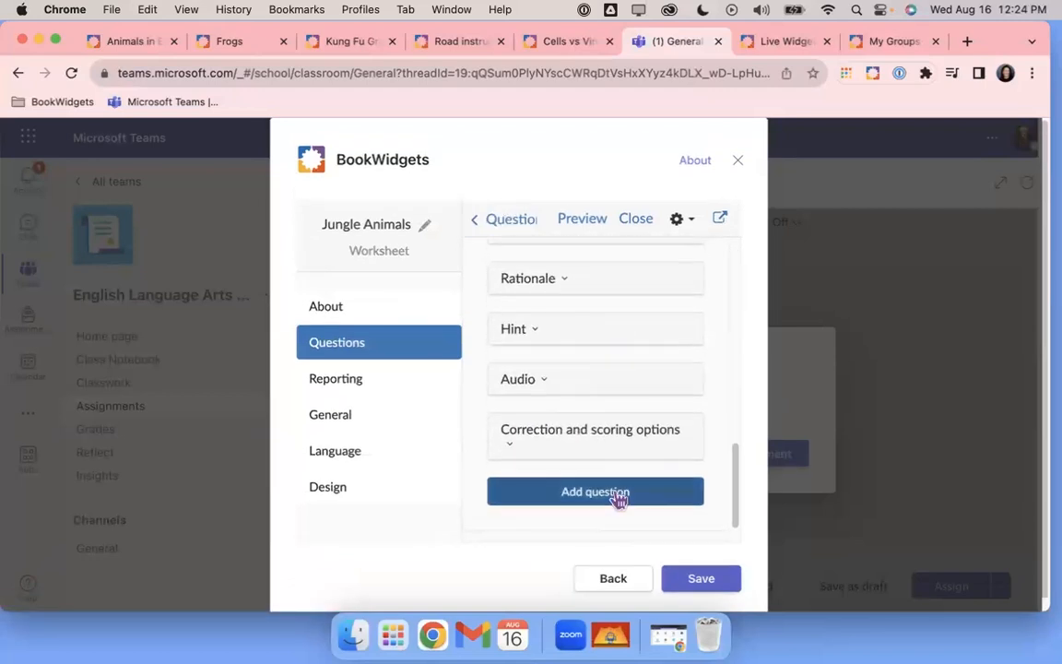
{"action": "left_click", "coordinate": [349, 347]}
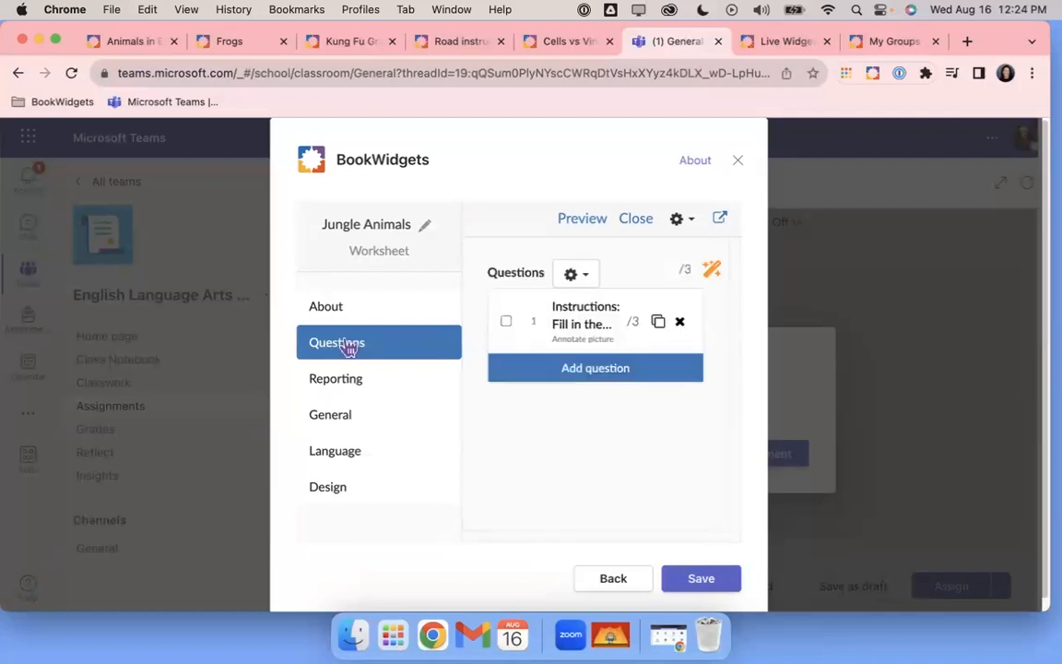
Add a Word - Picture Match question, filtering the question types by 'match'
{"action": "left_click", "coordinate": [588, 369]}
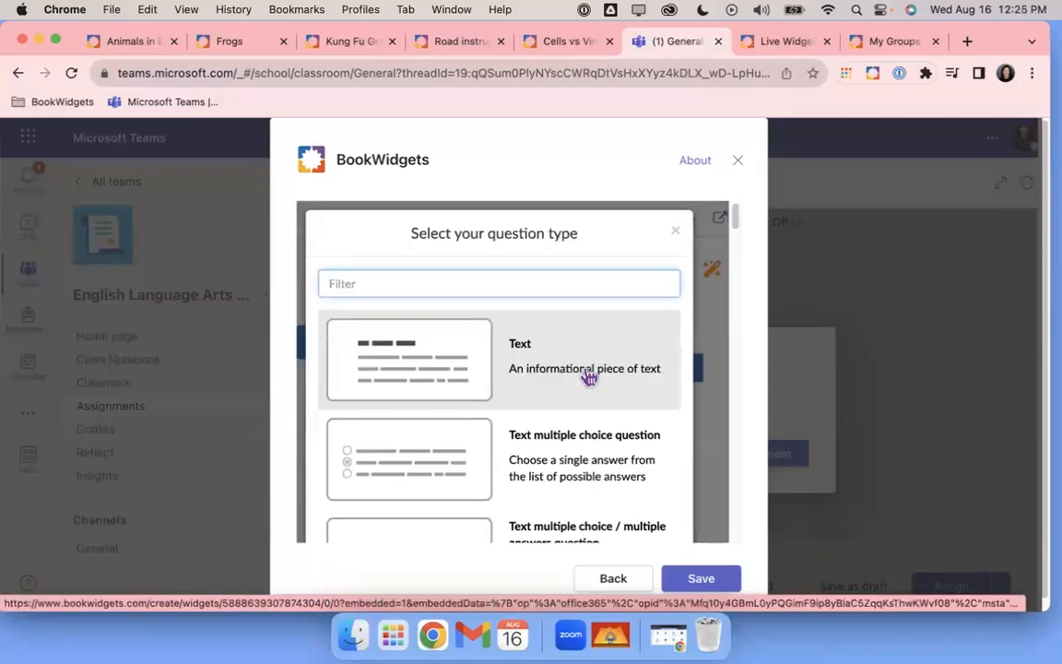
{"action": "type", "text": "match"}
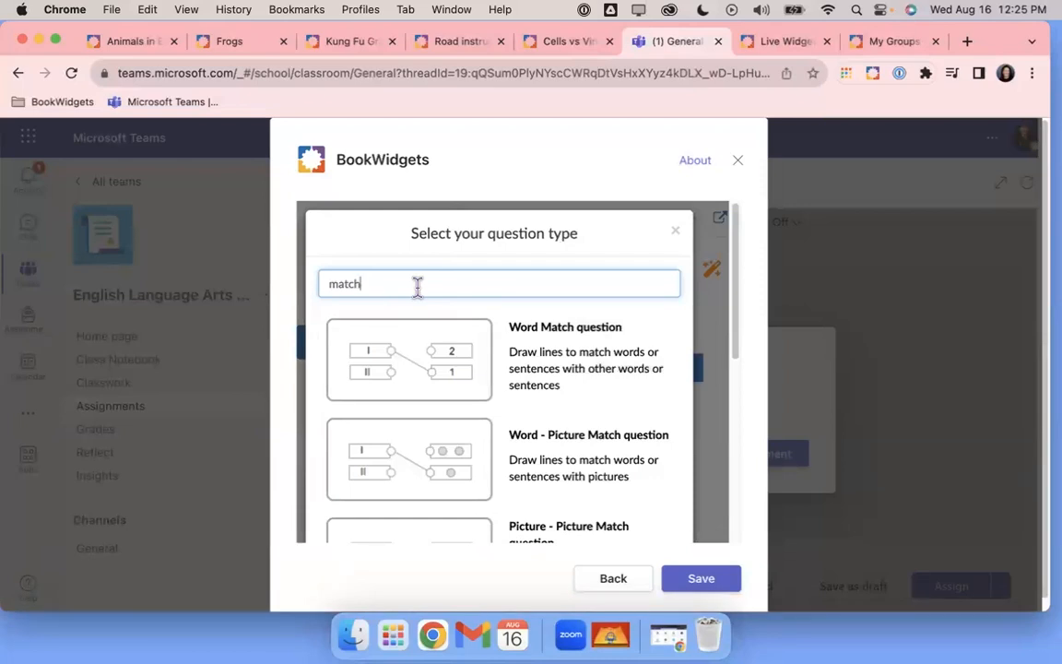
{"action": "scroll", "coordinate": [557, 401], "scroll_direction": "down", "scroll_amount": 5}
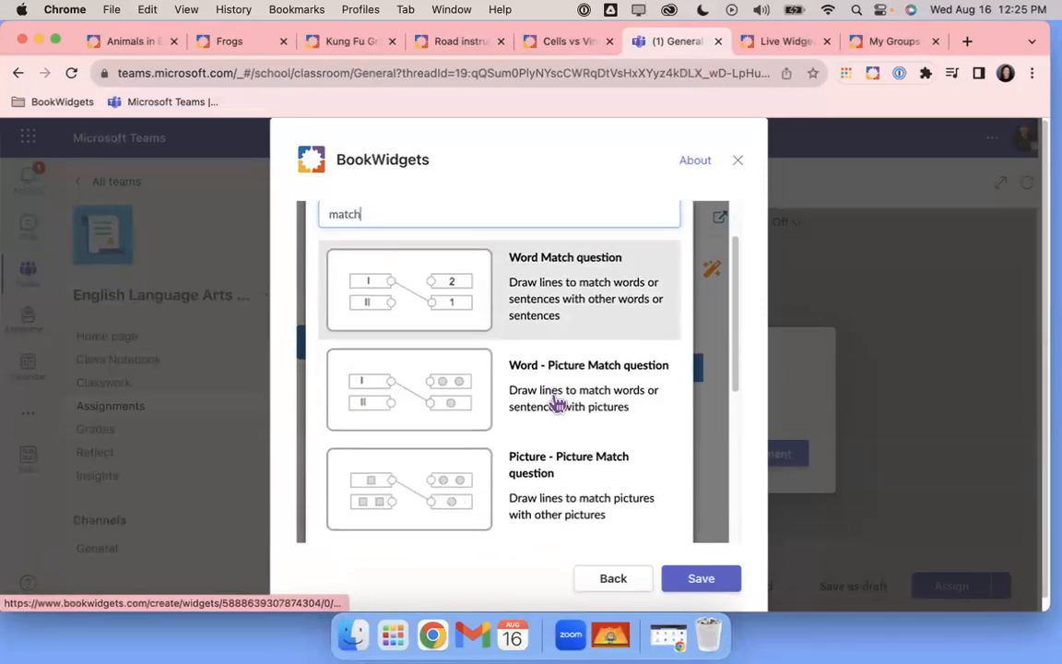
{"action": "scroll", "coordinate": [558, 403], "scroll_direction": "down", "scroll_amount": 5}
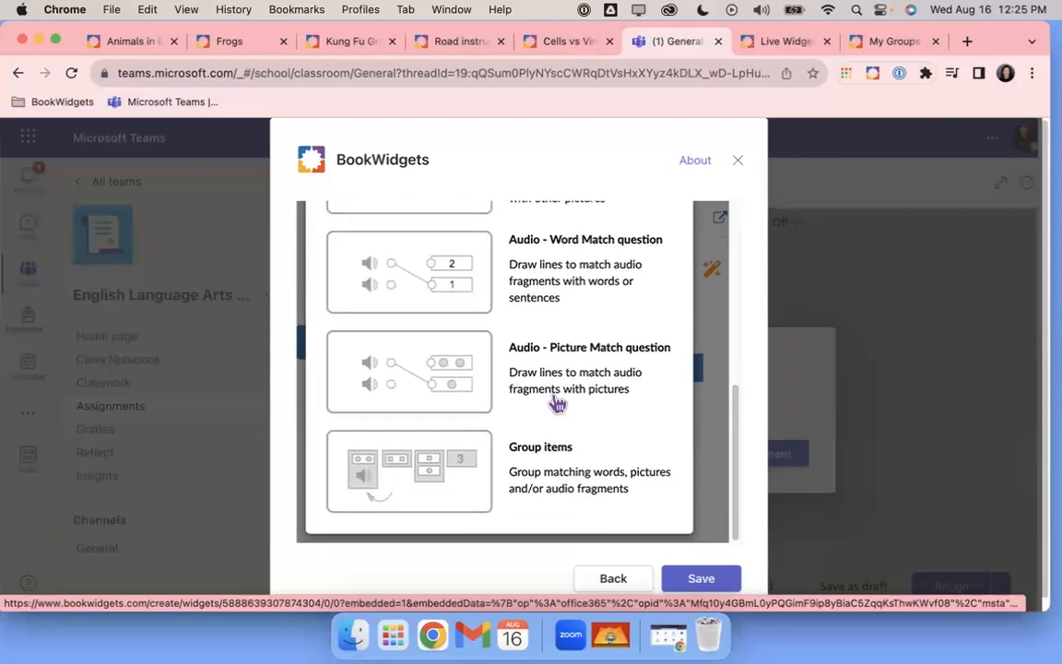
{"action": "scroll", "coordinate": [558, 404], "scroll_direction": "up", "scroll_amount": 8}
{"action": "scroll", "coordinate": [558, 403], "scroll_direction": "up", "scroll_amount": 2}
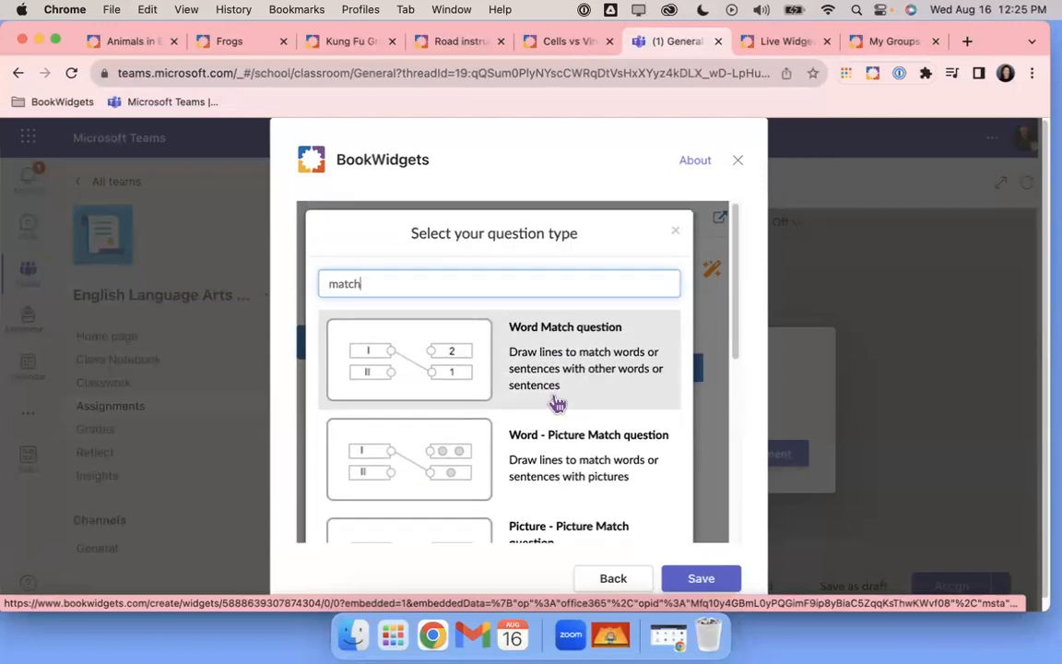
{"action": "left_click", "coordinate": [546, 456]}
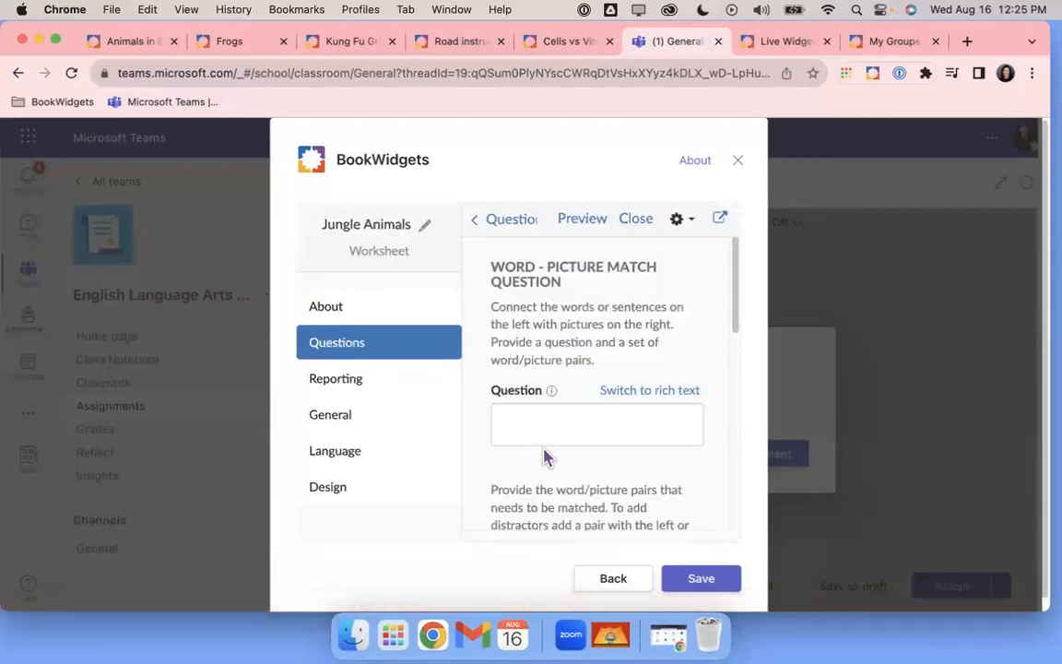
Enter 'Match the word with the image.' as the question prompt
{"action": "left_click", "coordinate": [545, 420]}
{"action": "type", "text": "Match the wor"}
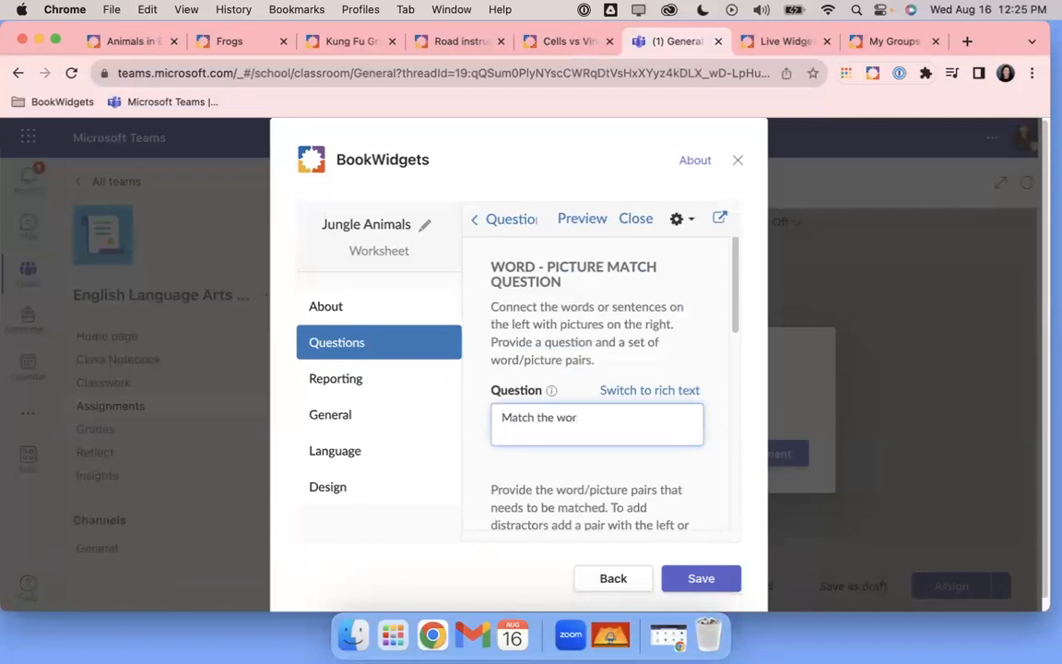
{"action": "type", "text": "d with the mag"}
{"action": "key", "text": "BackSpace"}
{"action": "key", "text": "BackSpace"}
{"action": "type", "text": "mage"}
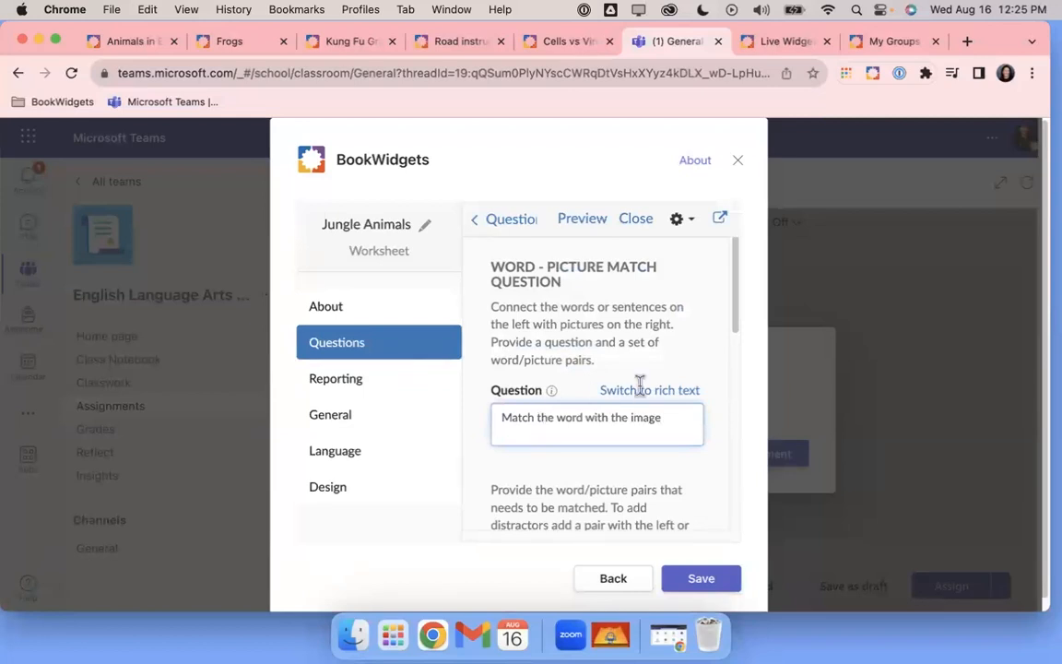
{"action": "scroll", "coordinate": [650, 426], "scroll_direction": "down", "scroll_amount": 2}
{"action": "scroll", "coordinate": [650, 426], "scroll_direction": "down", "scroll_amount": 3}
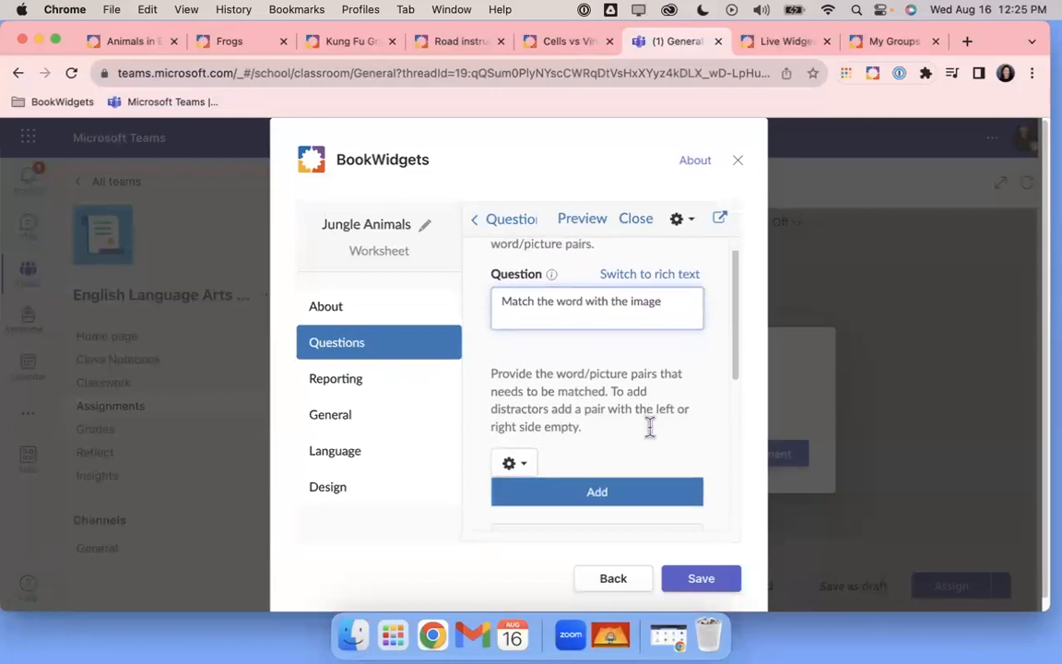
{"action": "scroll", "coordinate": [636, 407], "scroll_direction": "up", "scroll_amount": 2}
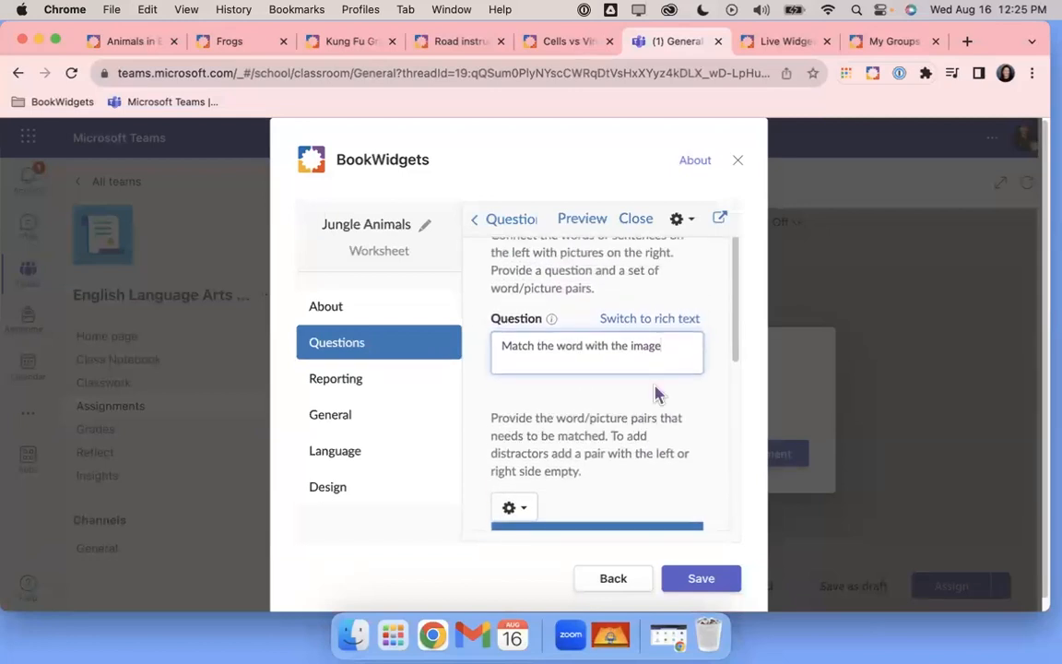
{"action": "type", "text": "."}
{"action": "scroll", "coordinate": [658, 394], "scroll_direction": "down", "scroll_amount": 3}
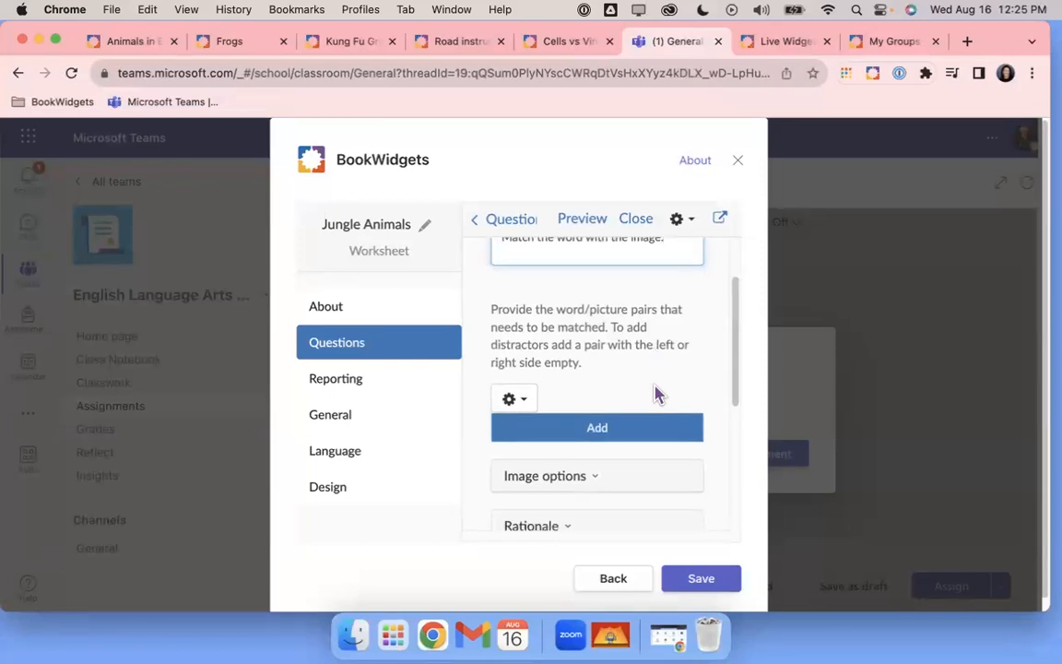
Add a new pair with the word 'crocodile'
{"action": "left_click", "coordinate": [618, 430]}
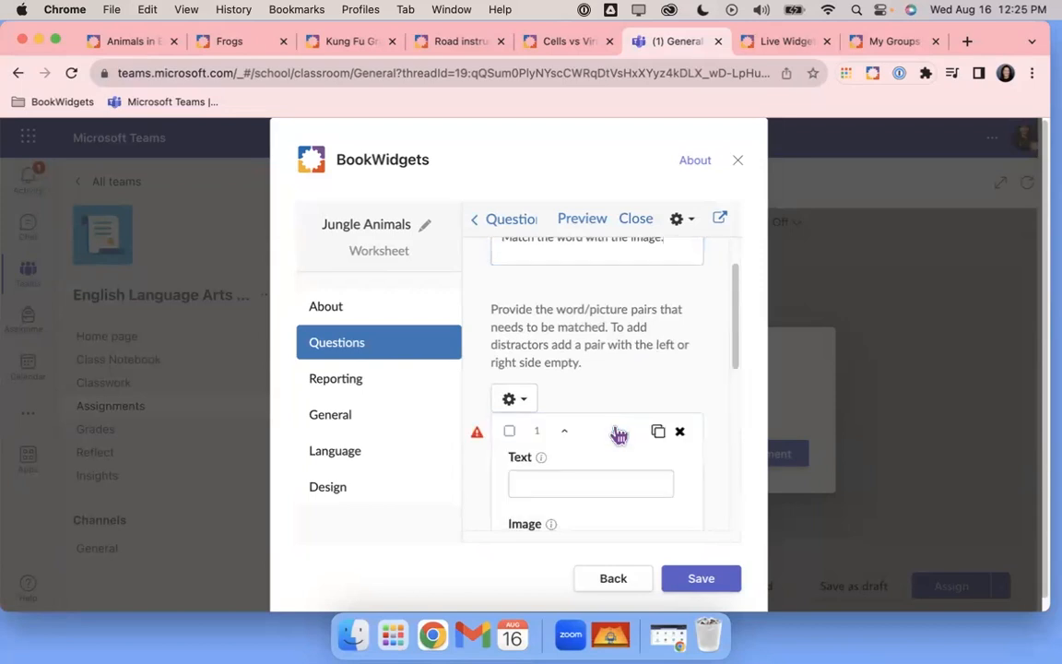
{"action": "scroll", "coordinate": [624, 396], "scroll_direction": "down", "scroll_amount": 2}
{"action": "left_click", "coordinate": [559, 414]}
{"action": "type", "text": "crocodile"}
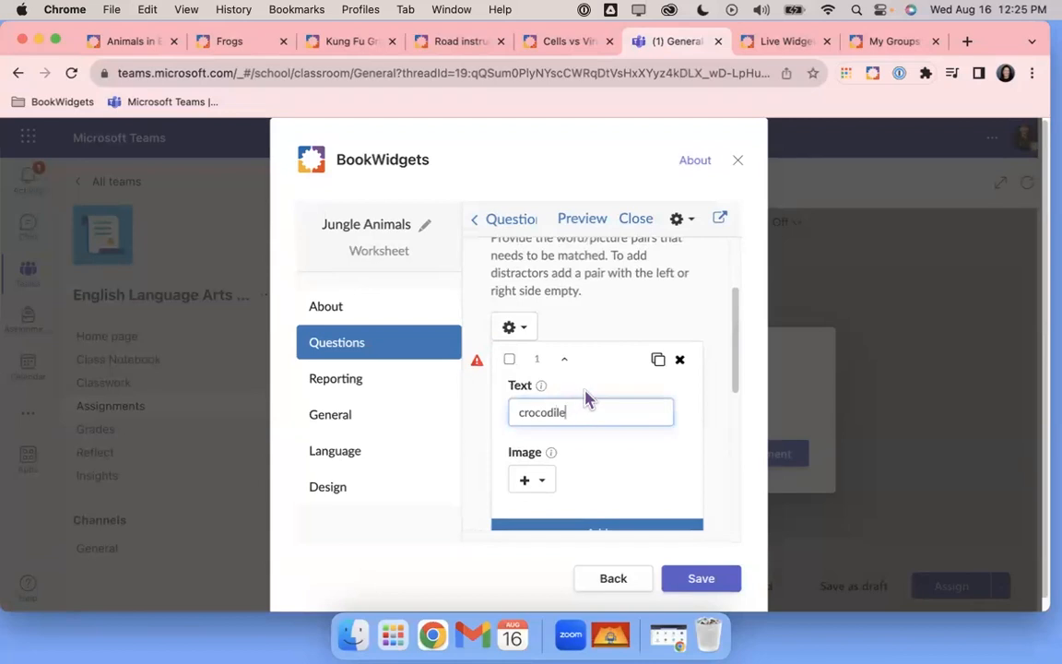
{"action": "scroll", "coordinate": [588, 399], "scroll_direction": "down", "scroll_amount": 2}
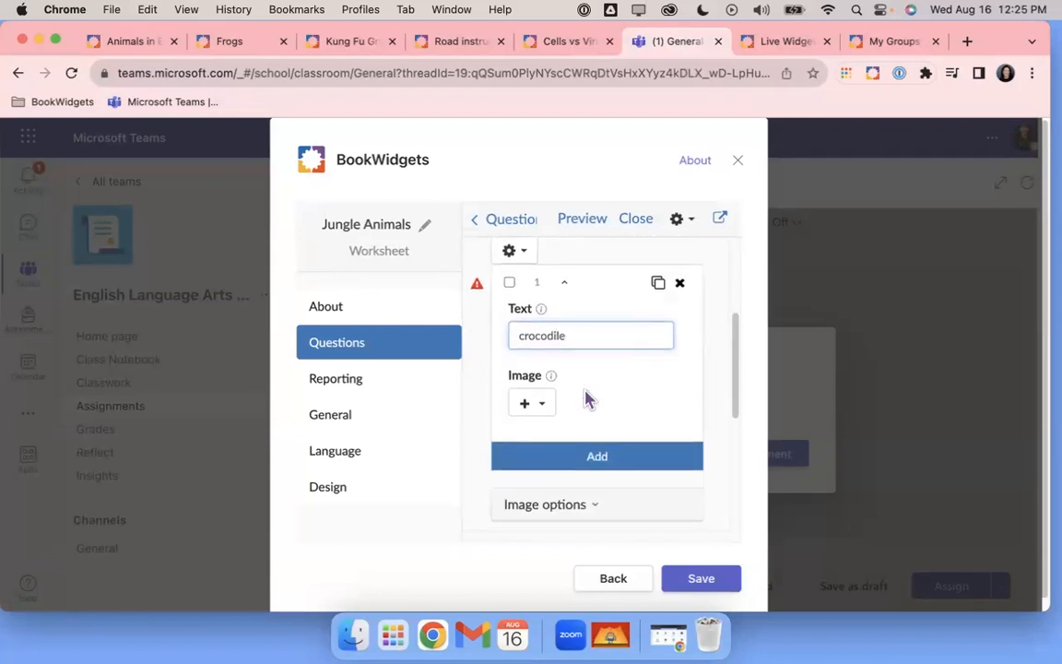
Give the pair the green cartoon crocodile from a 'crocodile clip art' image search
{"action": "left_click", "coordinate": [539, 408]}
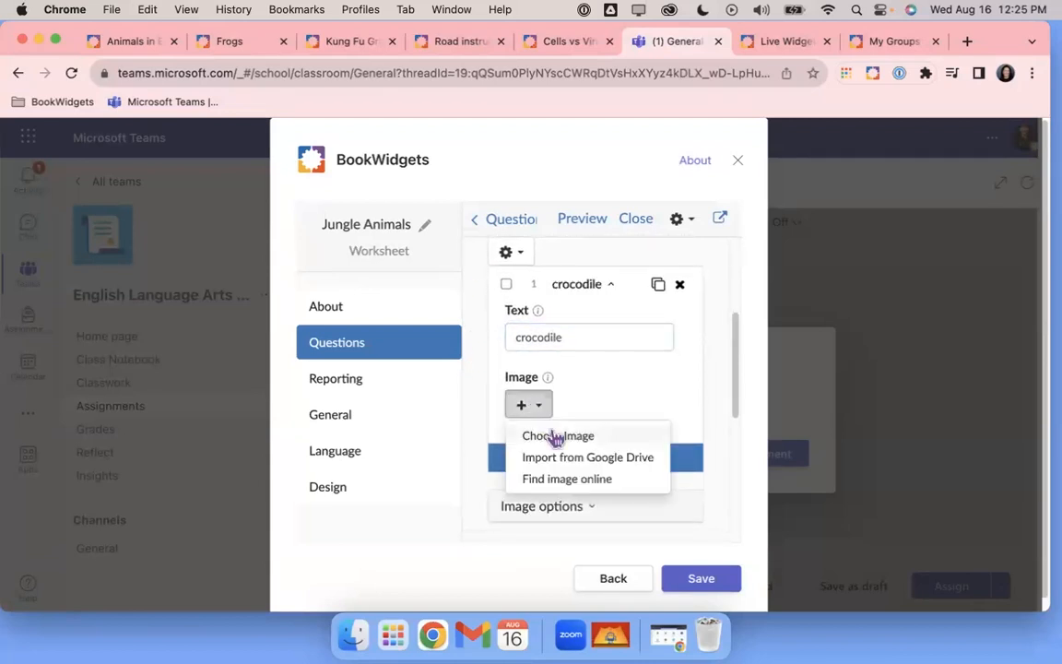
{"action": "left_click", "coordinate": [541, 481]}
{"action": "type", "text": "crocodile clip art"}
{"action": "key", "text": "Return"}
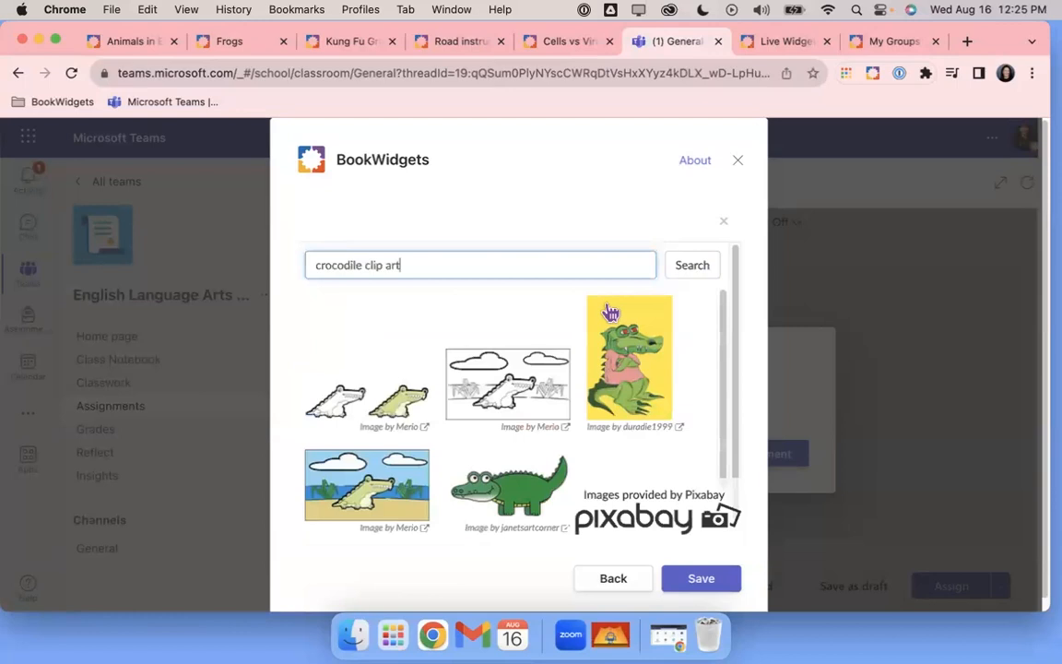
{"action": "scroll", "coordinate": [498, 451], "scroll_direction": "down", "scroll_amount": 2}
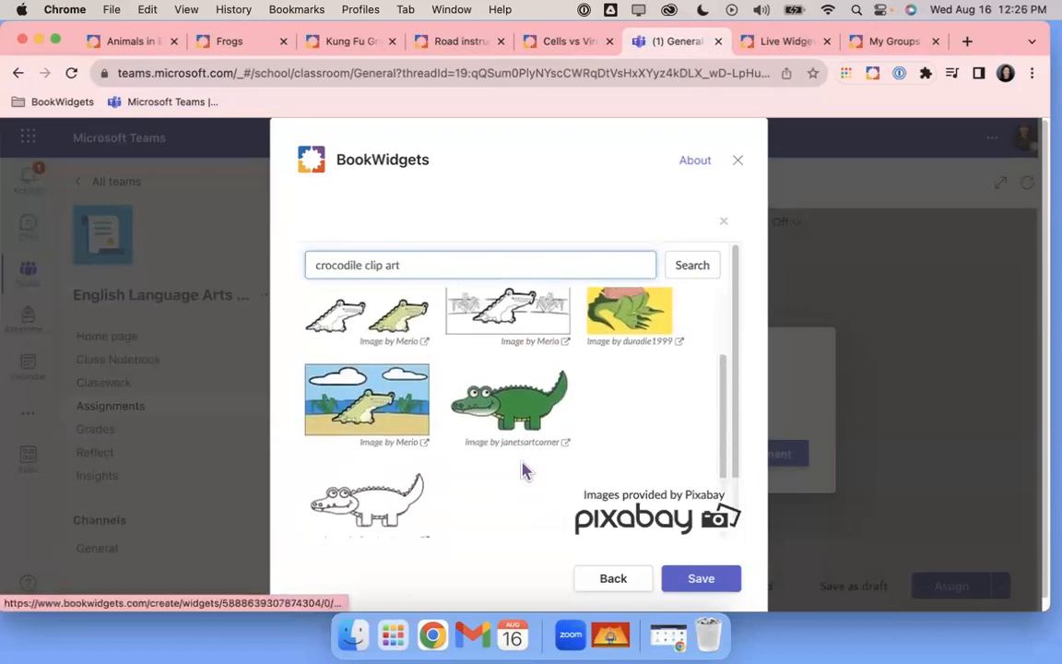
{"action": "left_click", "coordinate": [536, 406]}
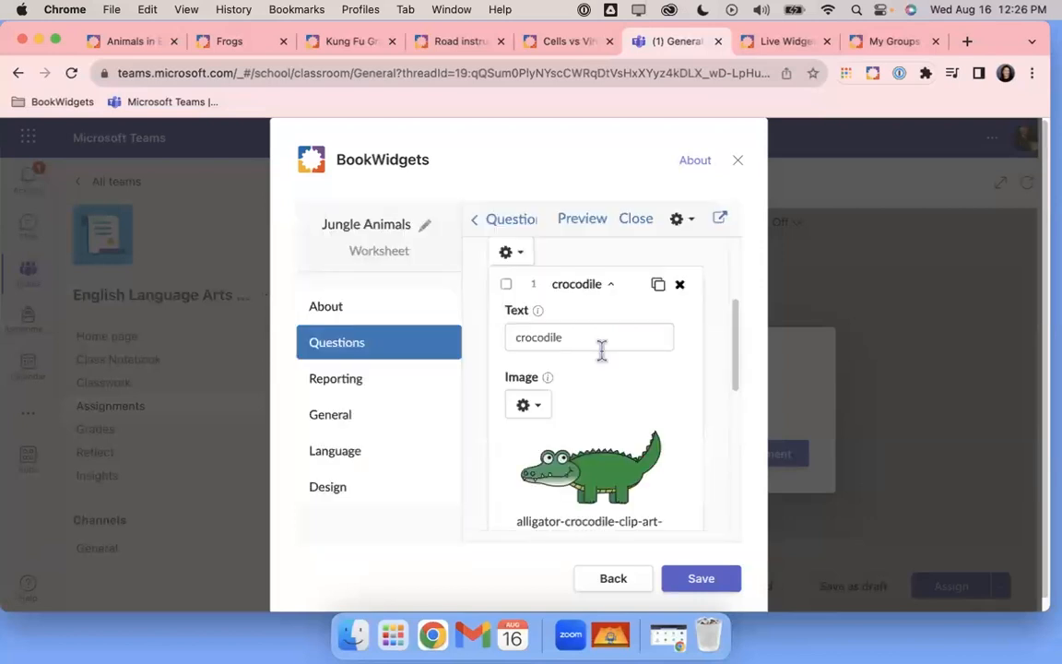
{"action": "scroll", "coordinate": [601, 351], "scroll_direction": "down", "scroll_amount": 5}
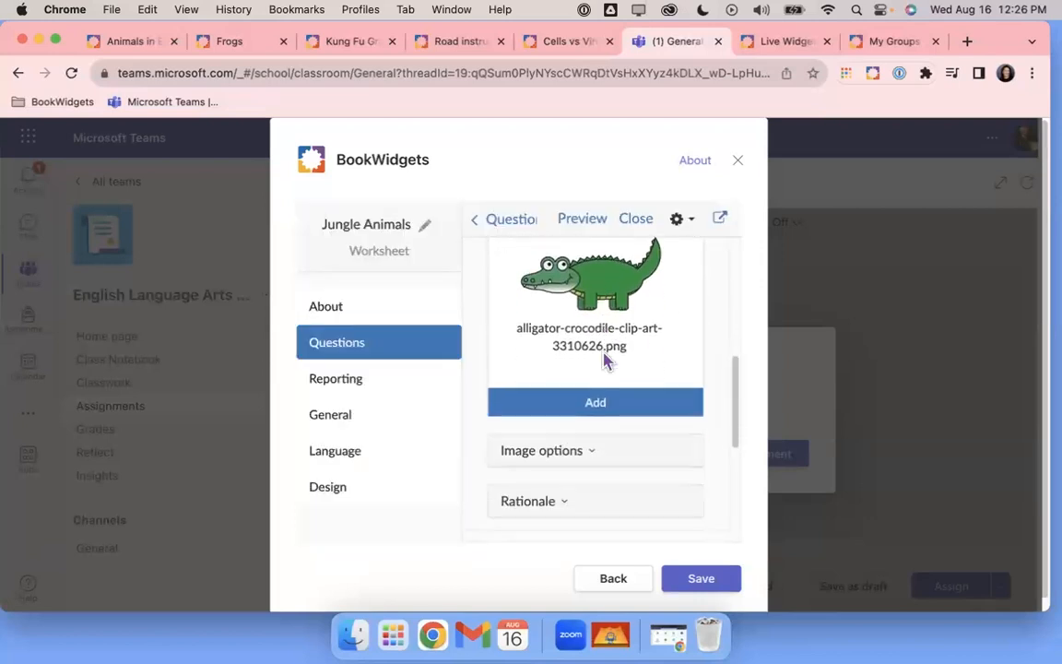
{"action": "scroll", "coordinate": [605, 355], "scroll_direction": "down", "scroll_amount": 1}
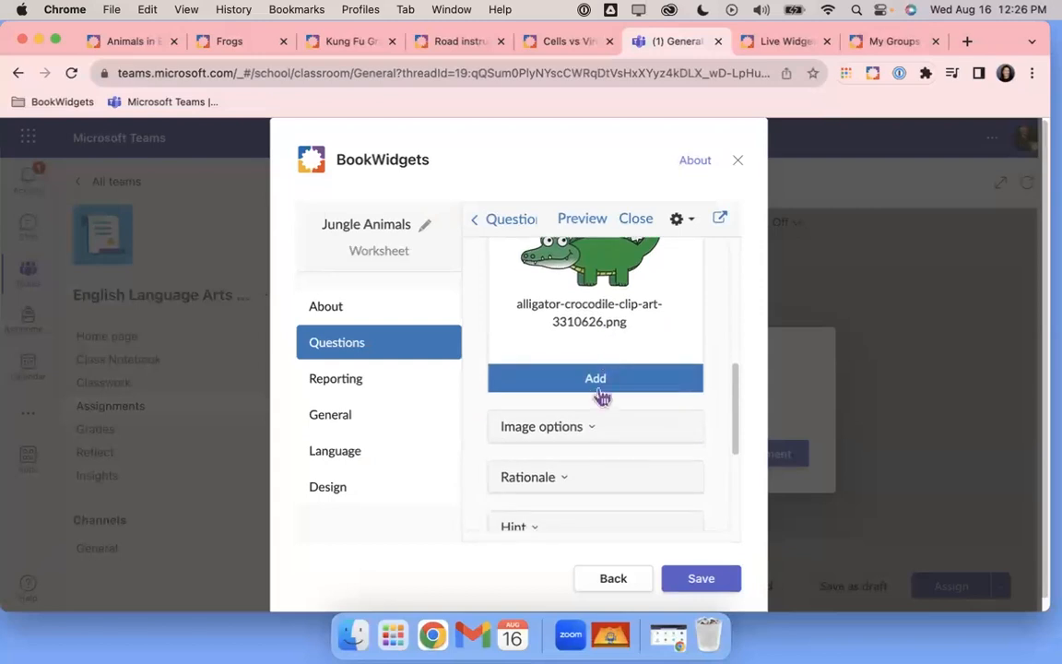
Keep the pairs' image resizing option set to Auto
{"action": "left_click", "coordinate": [596, 437]}
{"action": "scroll", "coordinate": [622, 421], "scroll_direction": "down", "scroll_amount": 2}
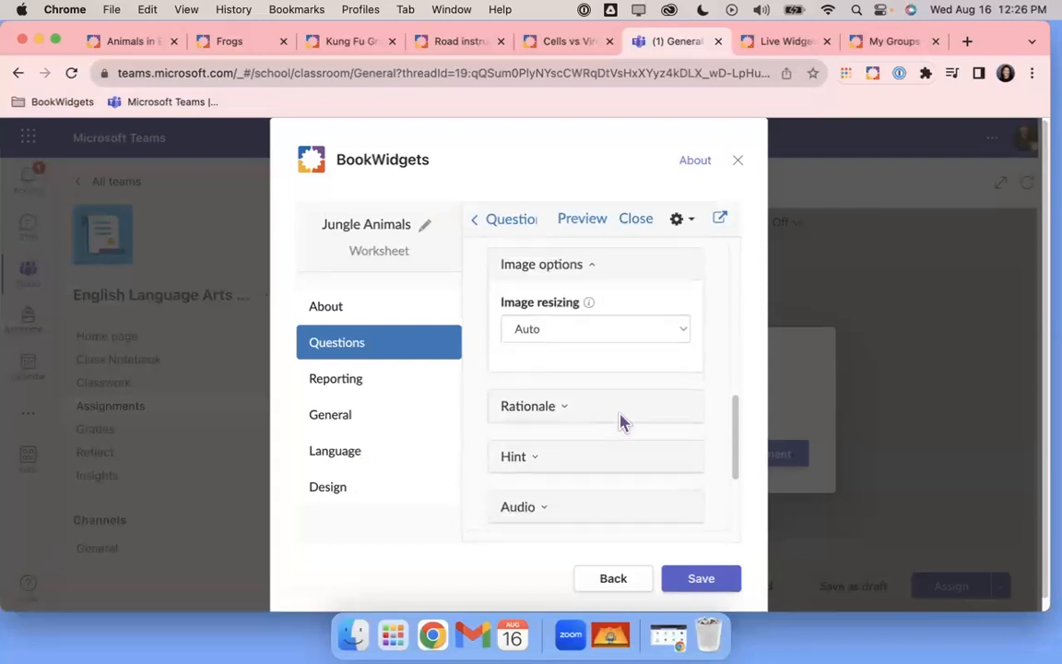
{"action": "left_click", "coordinate": [686, 333]}
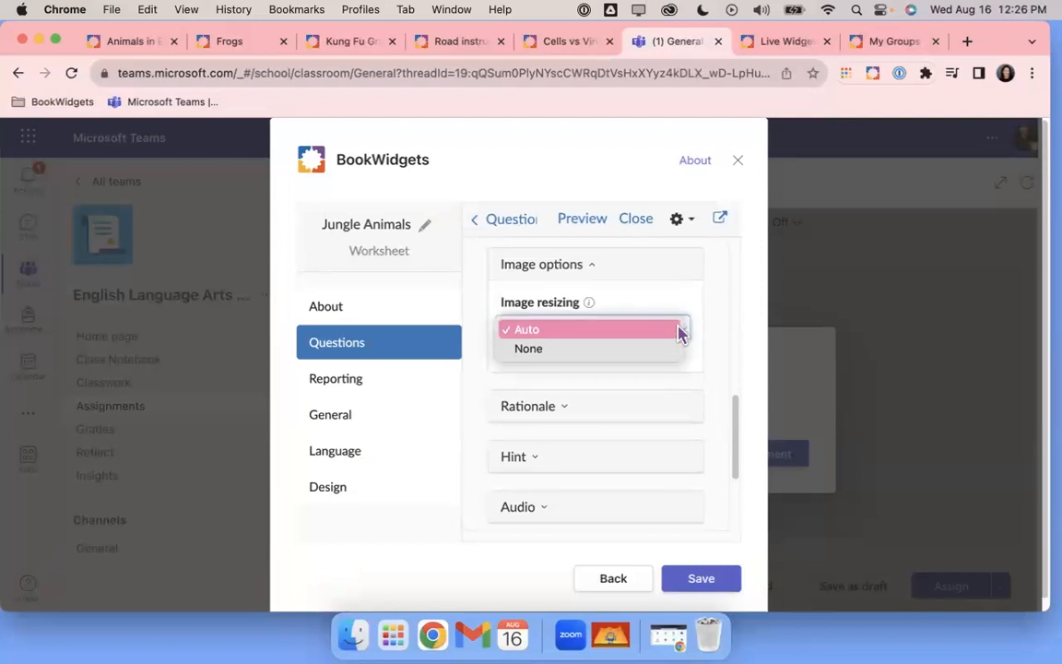
{"action": "left_click", "coordinate": [587, 336]}
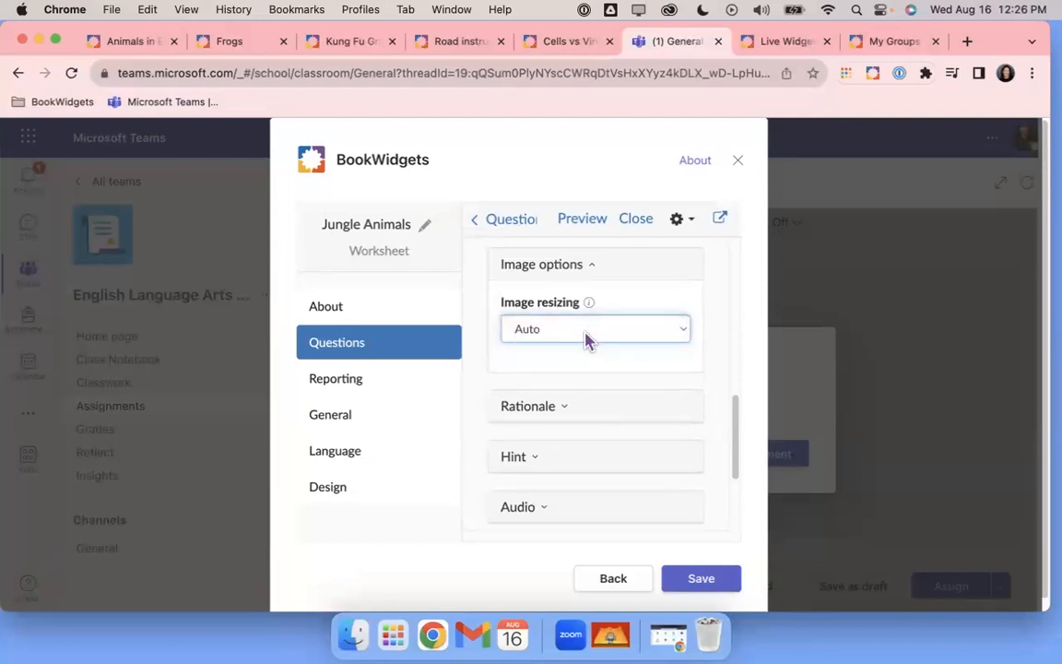
{"action": "mouse_move", "coordinate": [591, 310]}
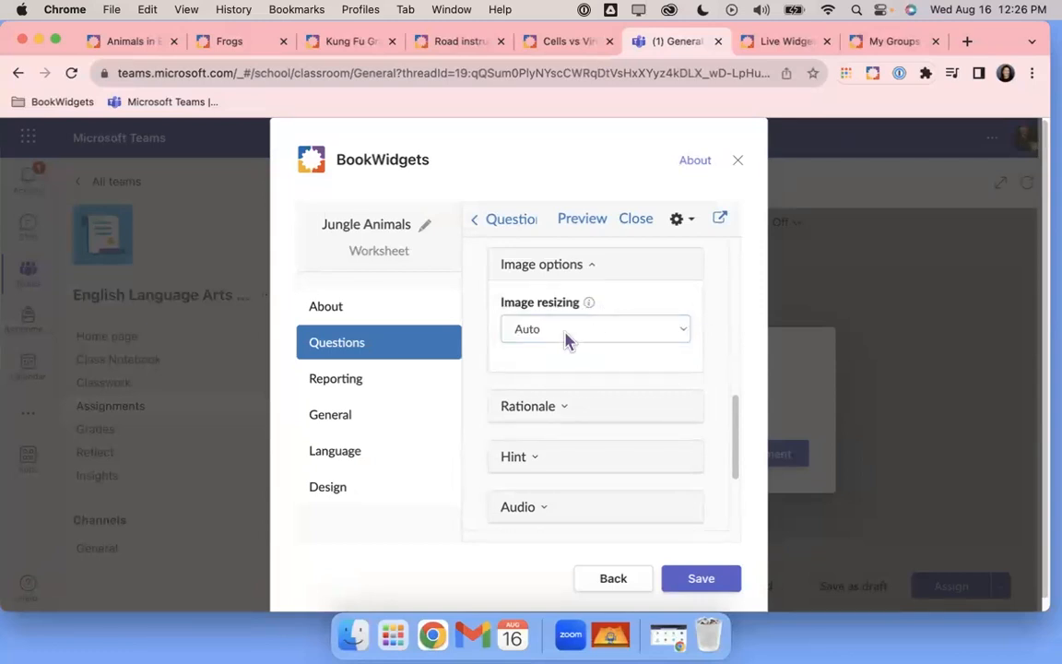
{"action": "scroll", "coordinate": [567, 341], "scroll_direction": "down", "scroll_amount": 3}
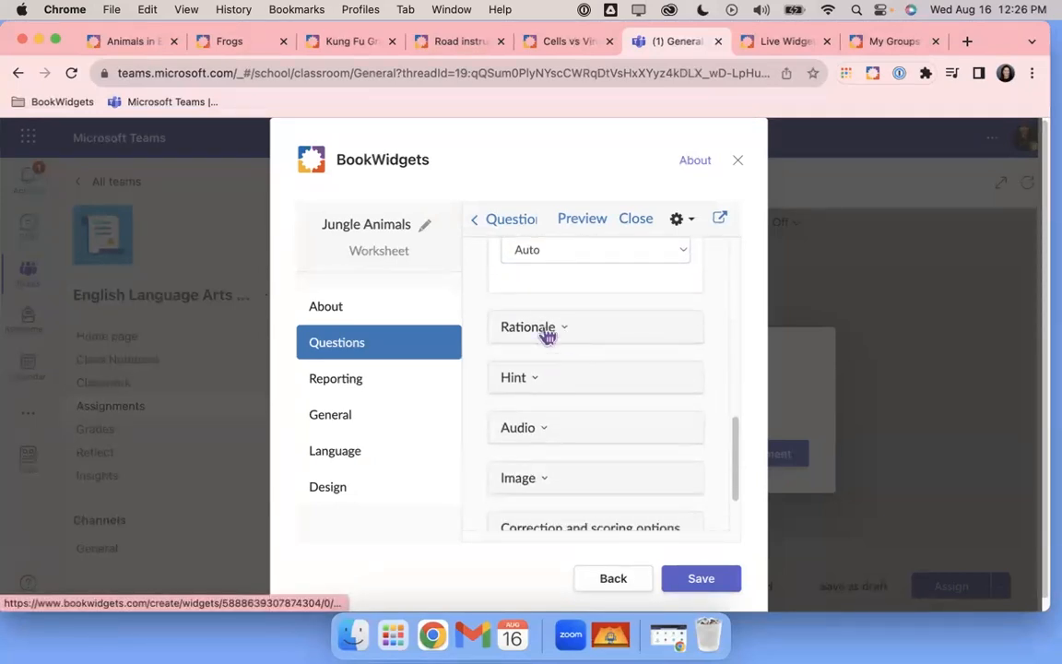
Add the hint 'This is not an alligator.' to the crocodile pair
{"action": "left_click", "coordinate": [545, 386]}
{"action": "left_click", "coordinate": [544, 444]}
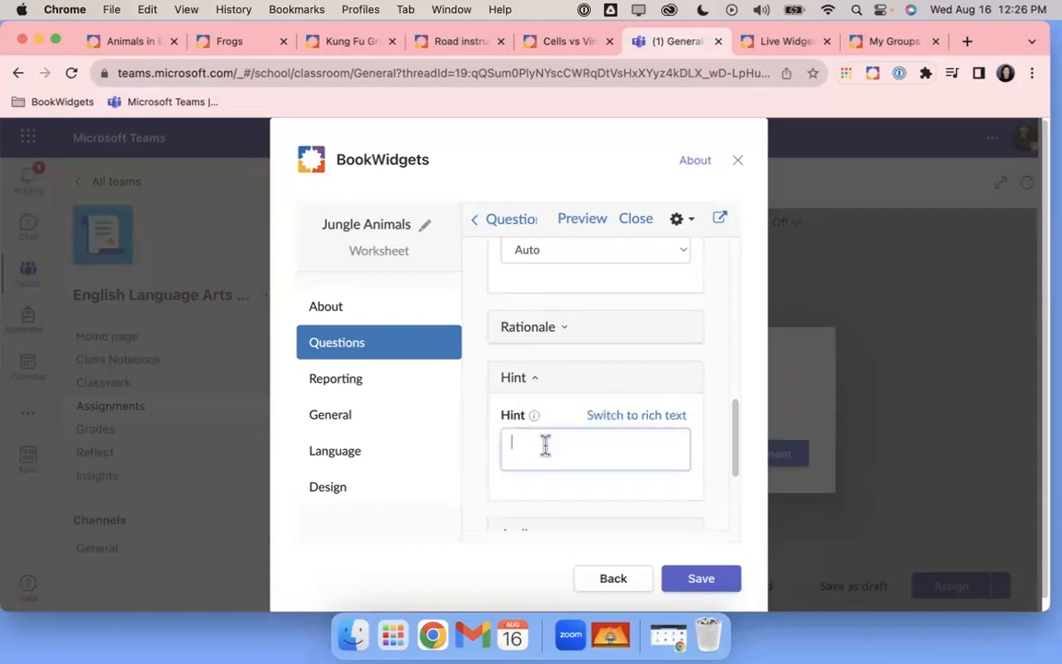
{"action": "type", "text": "t"}
{"action": "type", "text": "his is not a"}
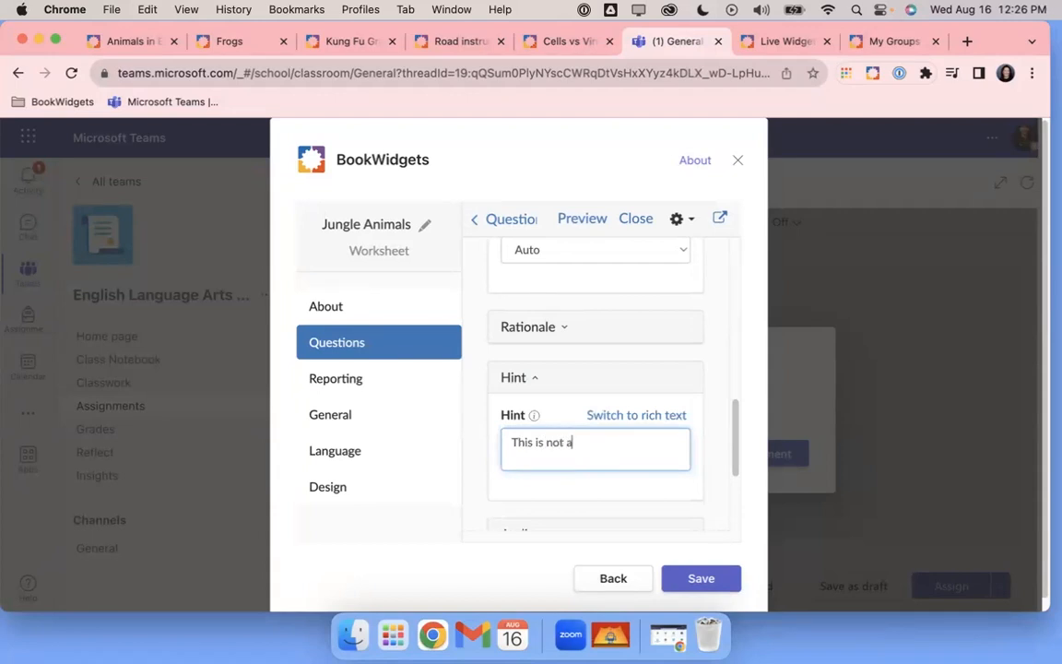
{"action": "type", "text": "n alligator."}
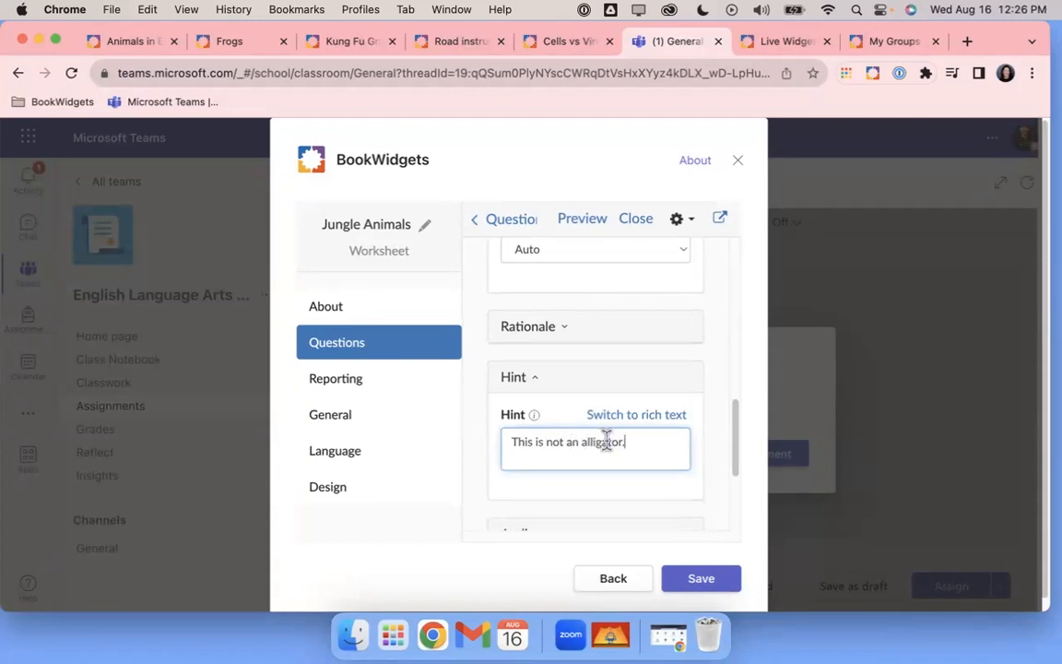
{"action": "scroll", "coordinate": [607, 439], "scroll_direction": "down", "scroll_amount": 3}
{"action": "left_click", "coordinate": [751, 312]}
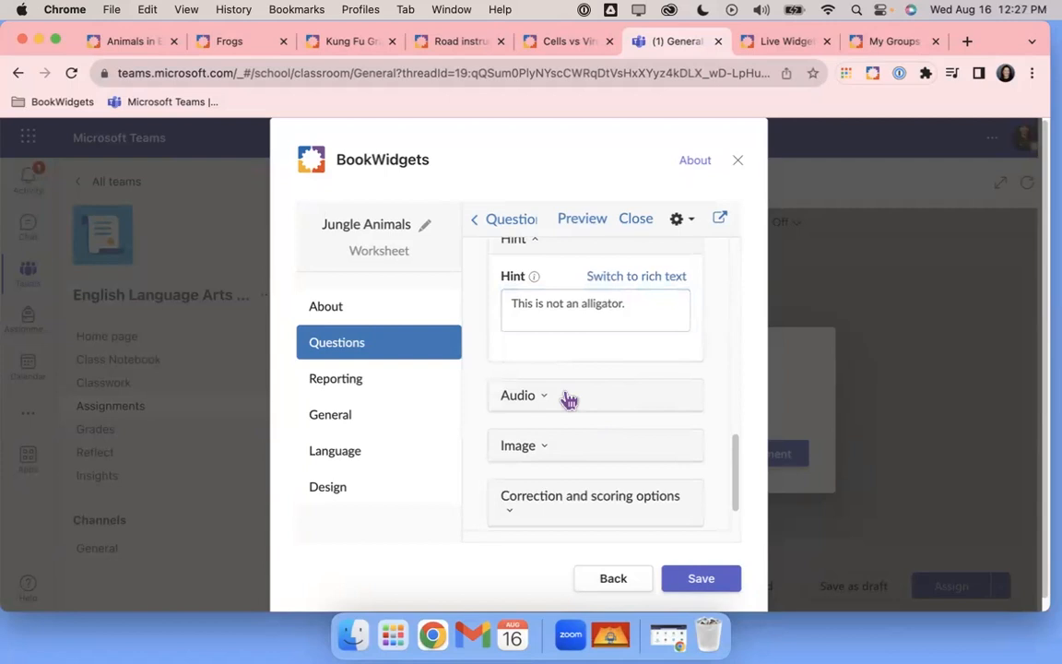
{"action": "scroll", "coordinate": [569, 398], "scroll_direction": "down", "scroll_amount": 1}
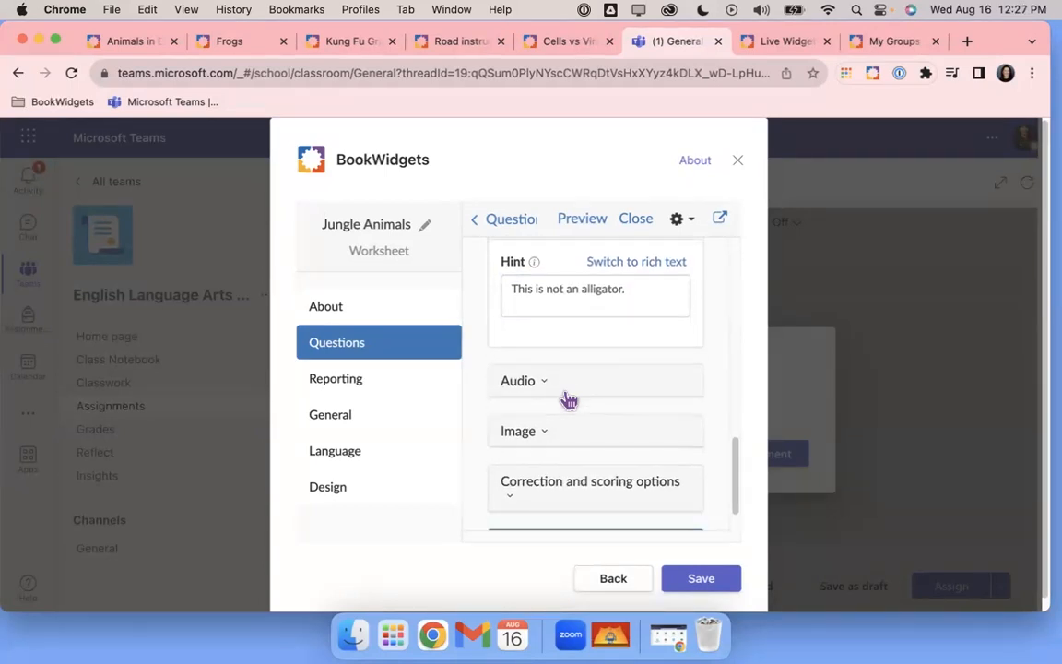
{"action": "scroll", "coordinate": [568, 401], "scroll_direction": "down", "scroll_amount": 1}
{"action": "scroll", "coordinate": [640, 404], "scroll_direction": "up", "scroll_amount": 1}
{"action": "scroll", "coordinate": [640, 404], "scroll_direction": "up", "scroll_amount": 10}
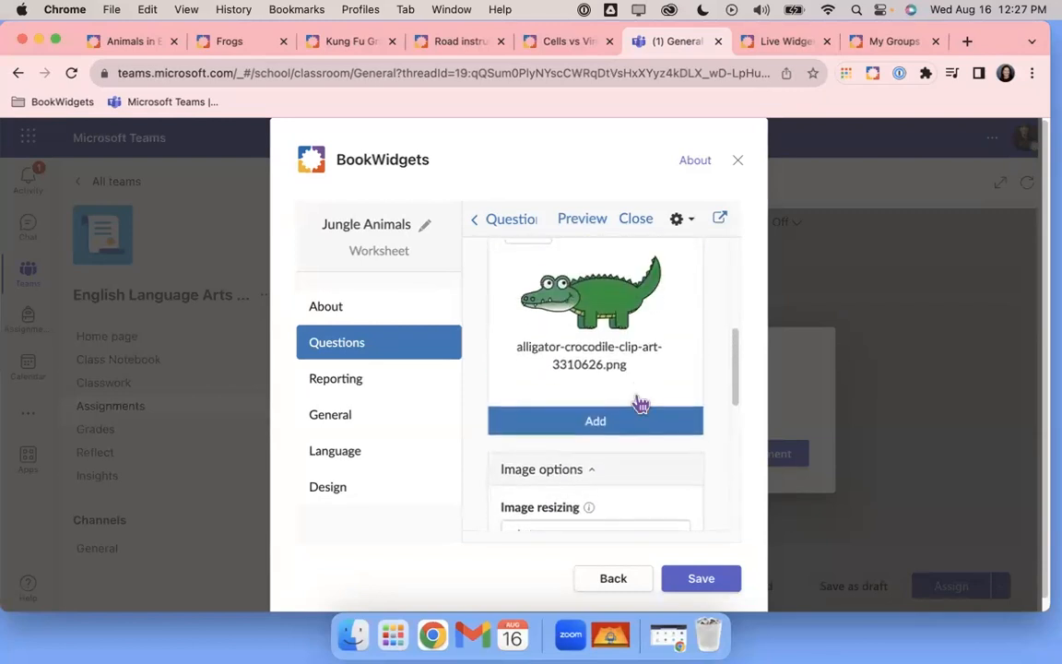
{"action": "scroll", "coordinate": [646, 398], "scroll_direction": "up", "scroll_amount": 10}
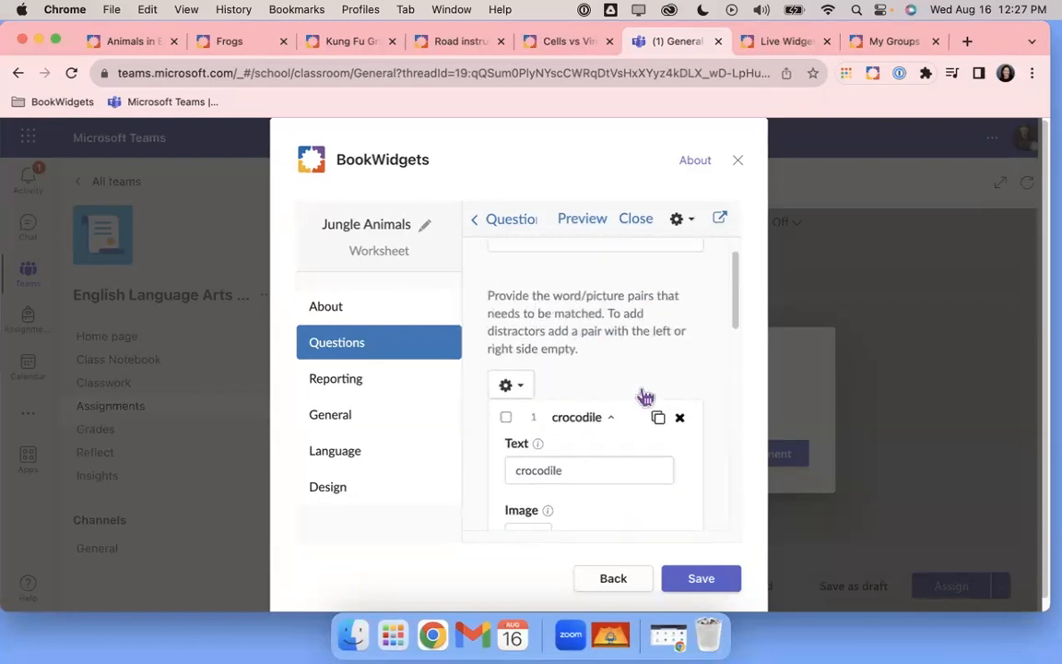
{"action": "scroll", "coordinate": [645, 397], "scroll_direction": "up", "scroll_amount": 2}
{"action": "scroll", "coordinate": [645, 398], "scroll_direction": "down", "scroll_amount": 7}
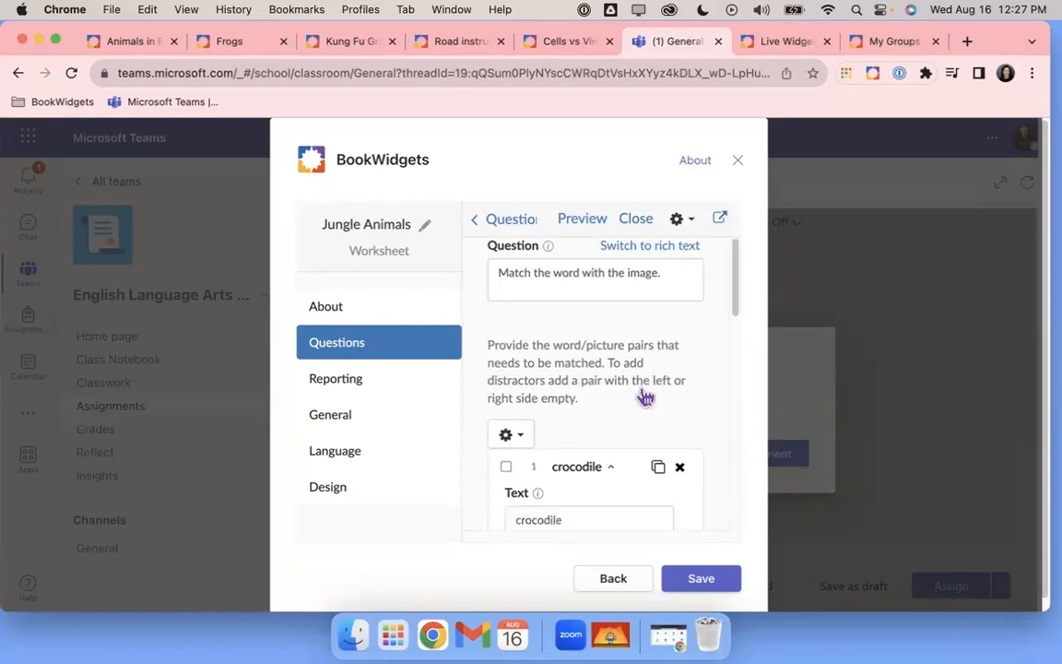
{"action": "scroll", "coordinate": [645, 397], "scroll_direction": "down", "scroll_amount": 2}
{"action": "scroll", "coordinate": [646, 398], "scroll_direction": "down", "scroll_amount": 1}
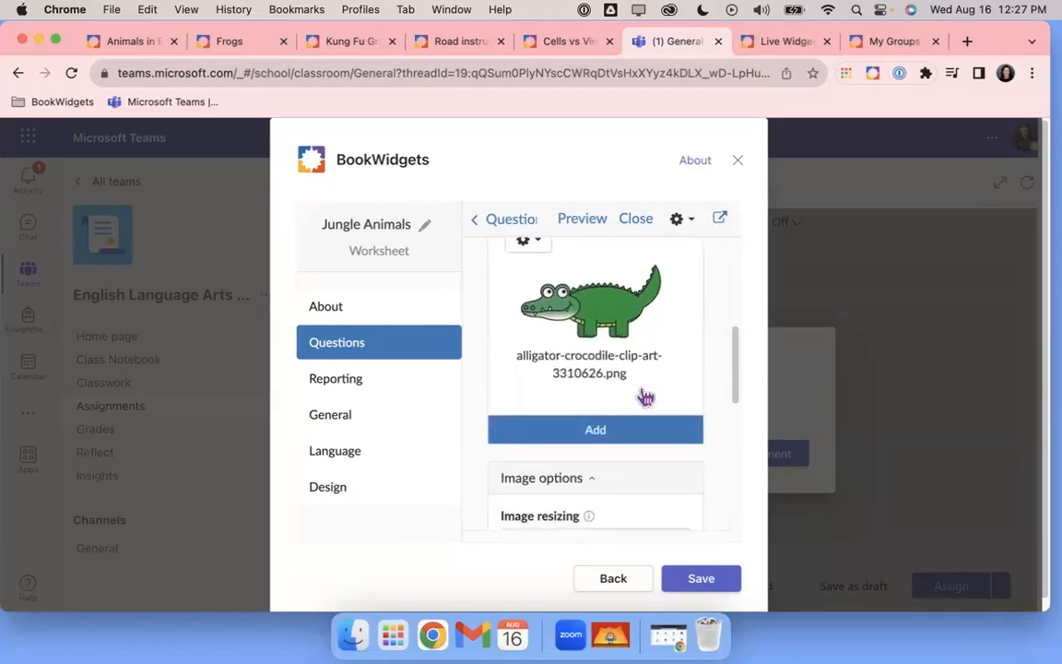
Add a second pair with the word 'elephant'
{"action": "left_click", "coordinate": [584, 433]}
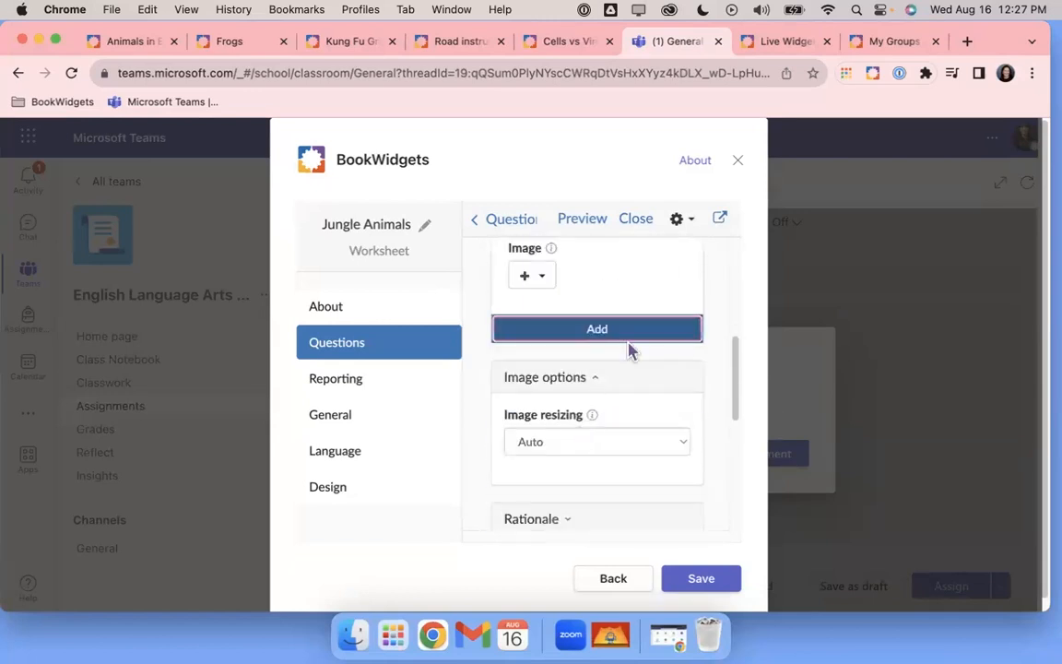
{"action": "scroll", "coordinate": [633, 343], "scroll_direction": "up", "scroll_amount": 4}
{"action": "scroll", "coordinate": [635, 344], "scroll_direction": "up", "scroll_amount": 1}
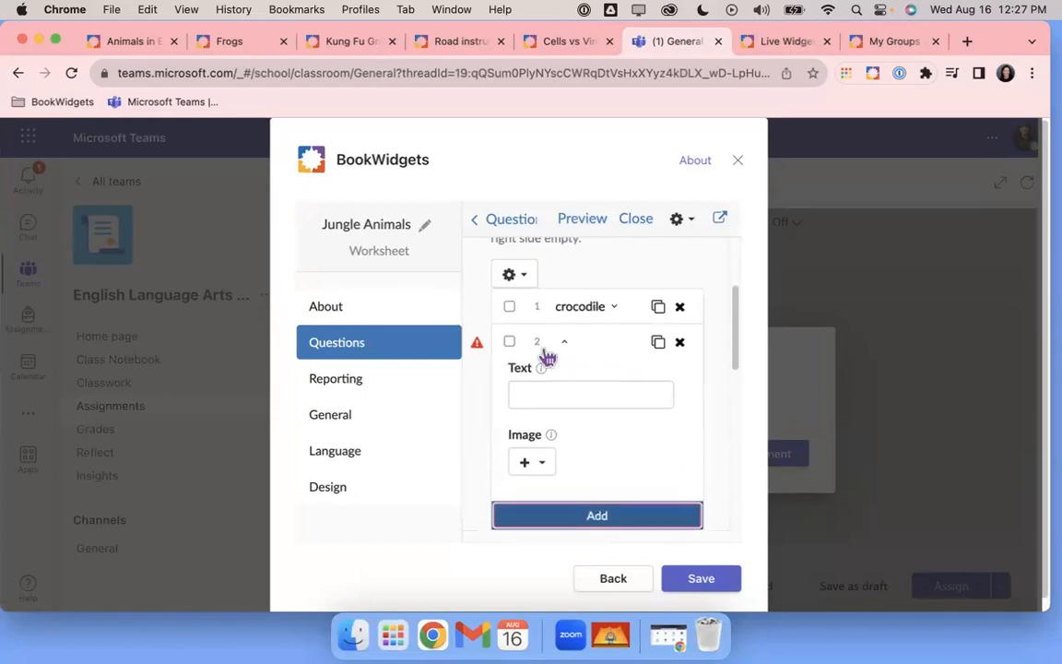
{"action": "left_click", "coordinate": [553, 392]}
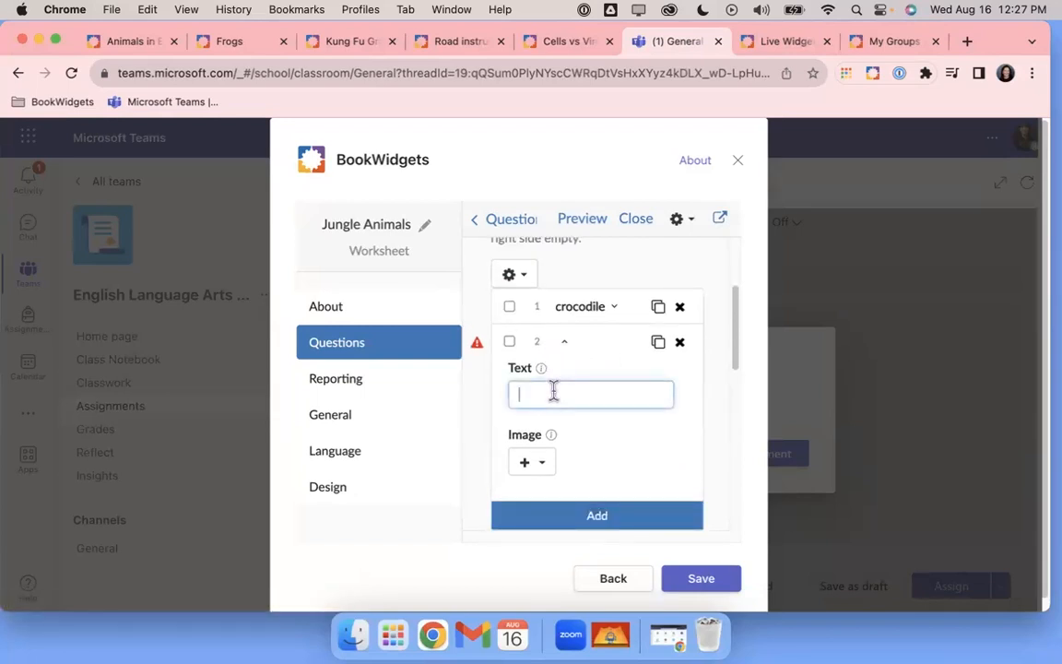
{"action": "type", "text": "elephant"}
Give it the line-art elephant from an 'elephant clip art' image search
{"action": "left_click", "coordinate": [546, 464]}
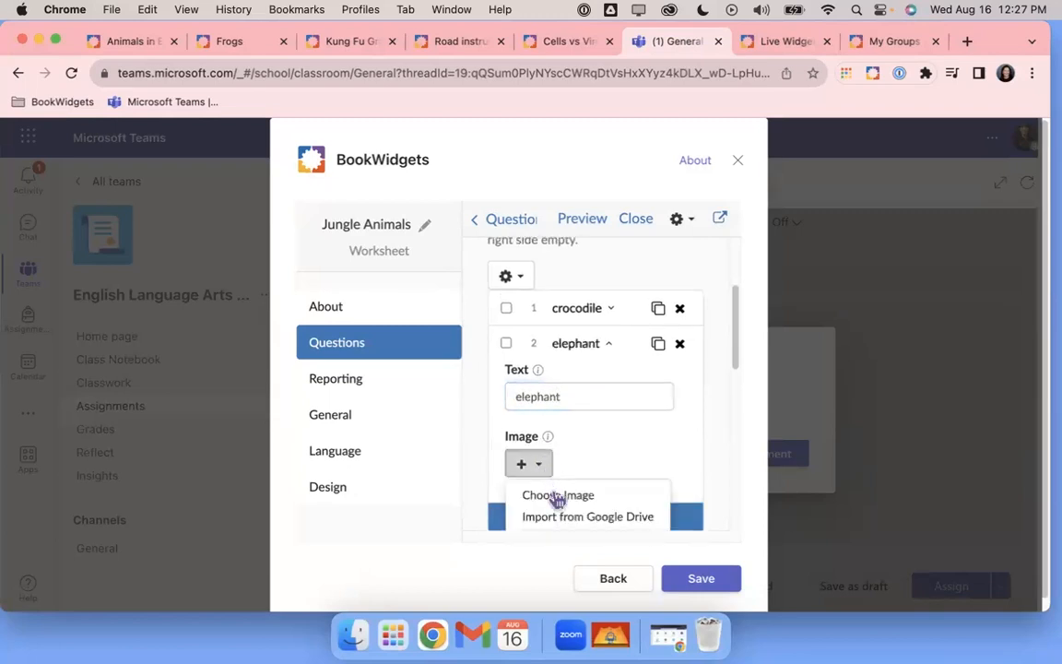
{"action": "scroll", "coordinate": [554, 480], "scroll_direction": "down", "scroll_amount": 1}
{"action": "left_click", "coordinate": [556, 451]}
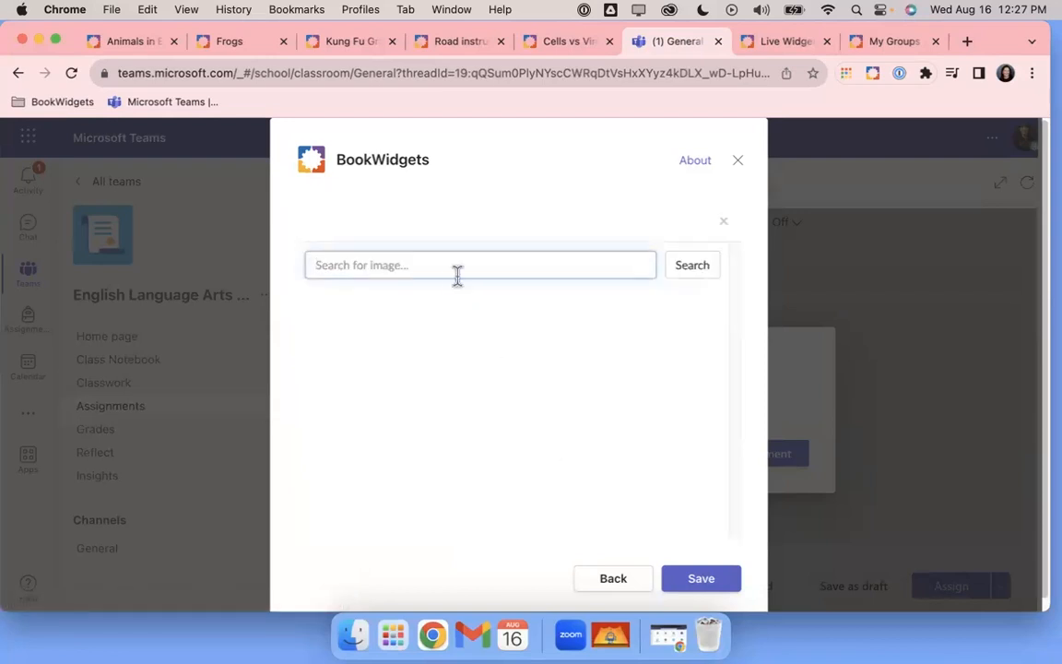
{"action": "type", "text": "elephant"}
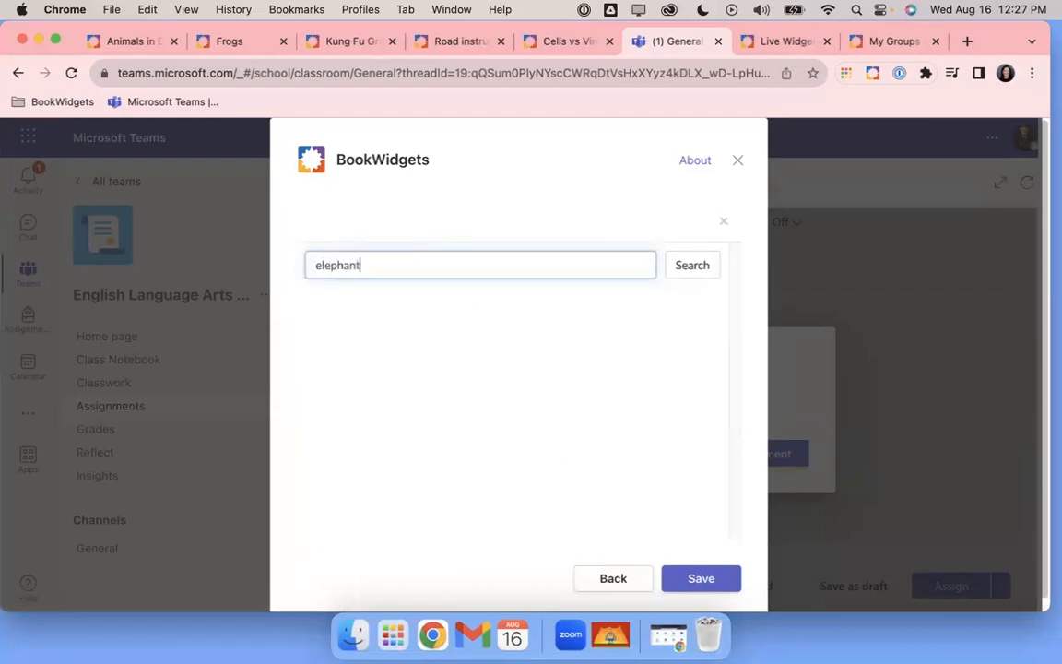
{"action": "left_click", "coordinate": [693, 266]}
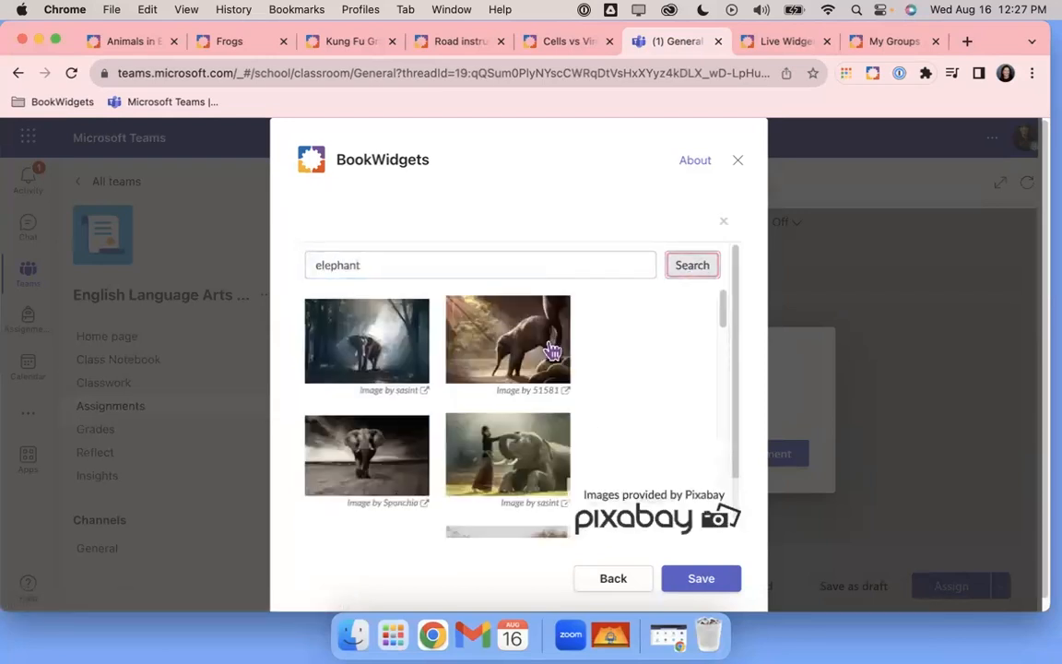
{"action": "left_click", "coordinate": [435, 269]}
{"action": "type", "text": "cl"}
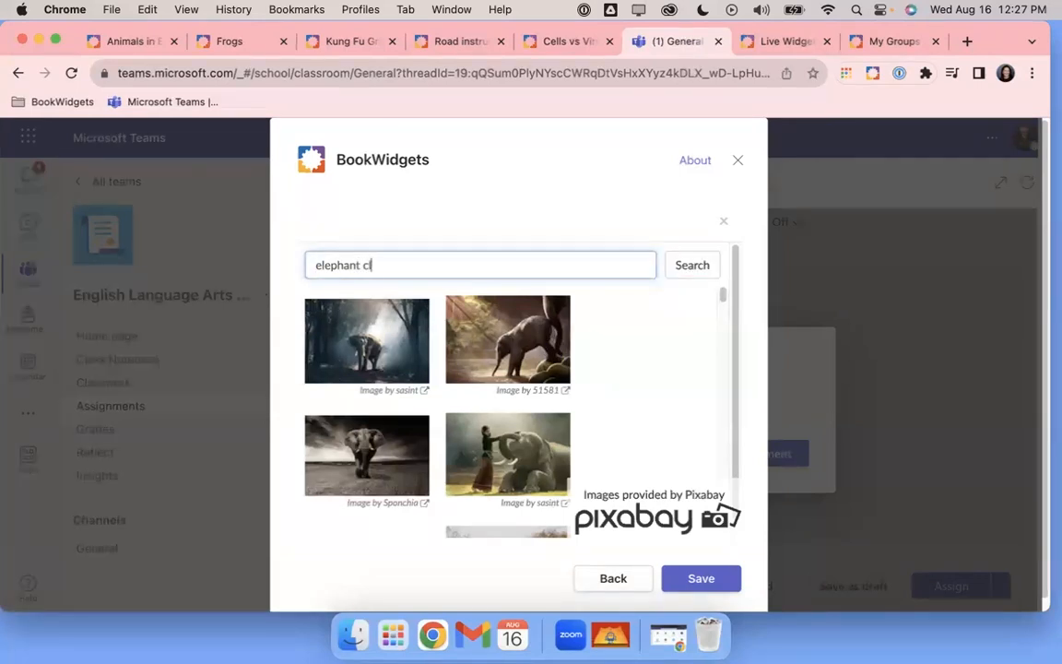
{"action": "type", "text": "ip art"}
{"action": "key", "text": "Return"}
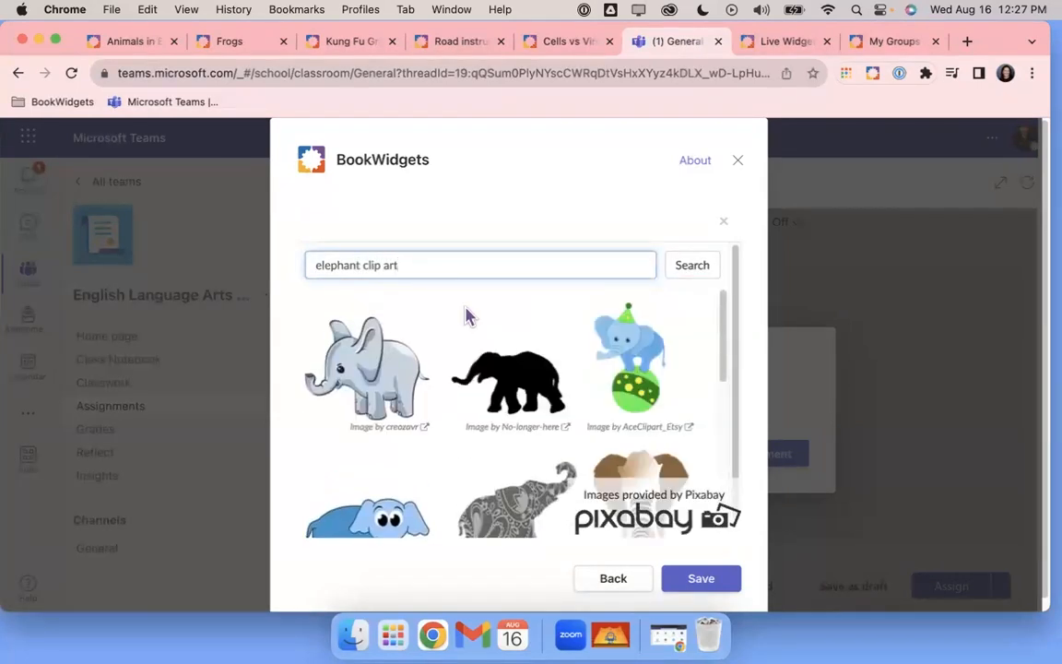
{"action": "scroll", "coordinate": [489, 343], "scroll_direction": "down", "scroll_amount": 5}
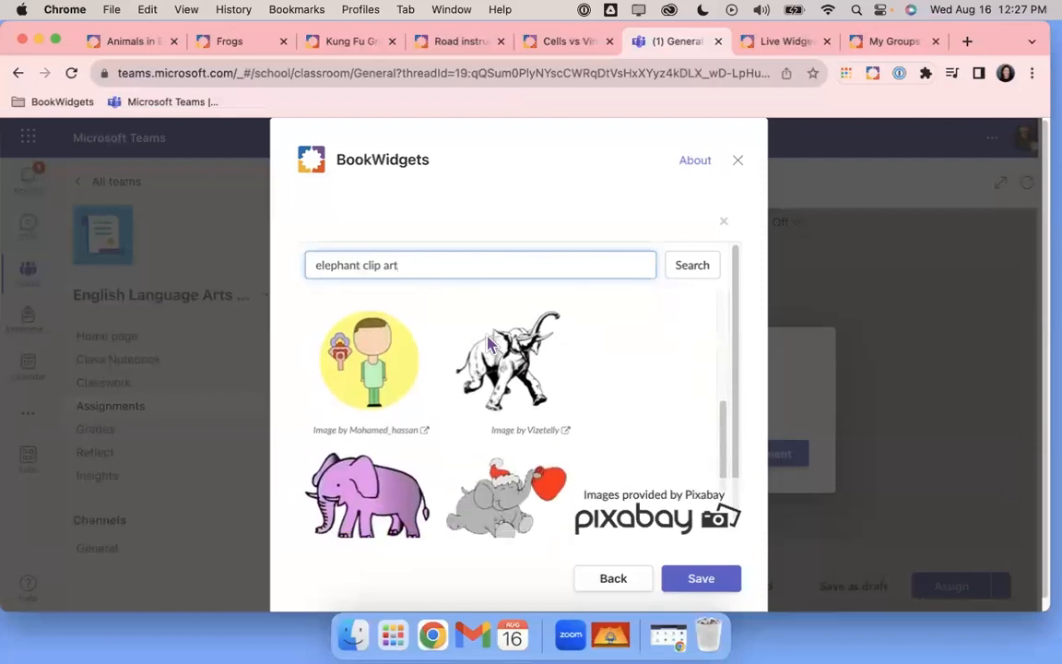
{"action": "scroll", "coordinate": [489, 343], "scroll_direction": "down", "scroll_amount": 2}
{"action": "scroll", "coordinate": [488, 343], "scroll_direction": "up", "scroll_amount": 5}
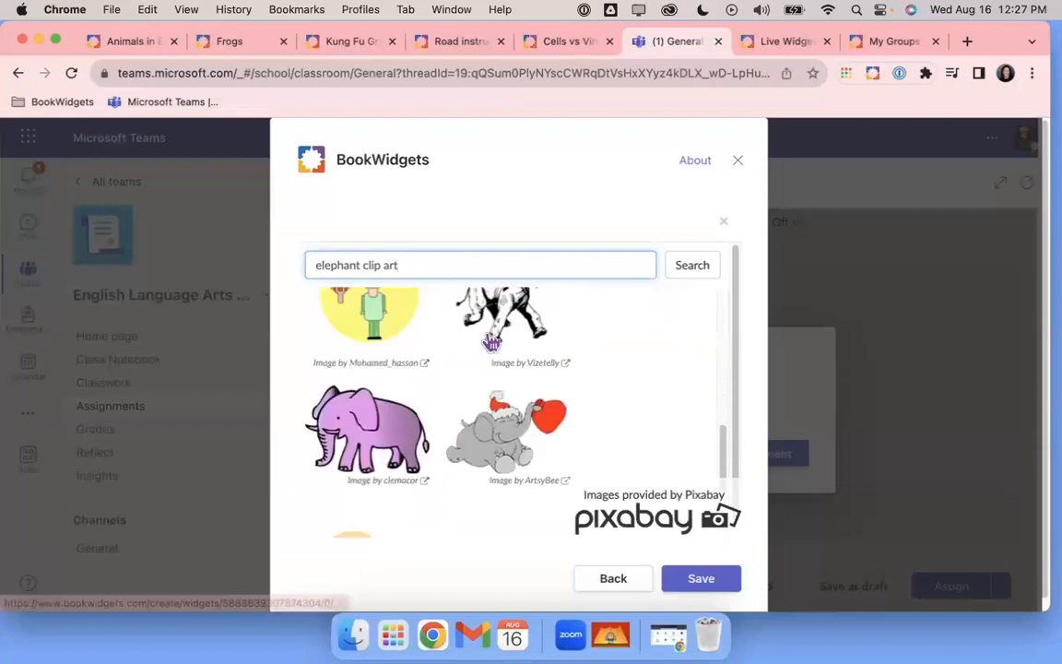
{"action": "left_click", "coordinate": [498, 478]}
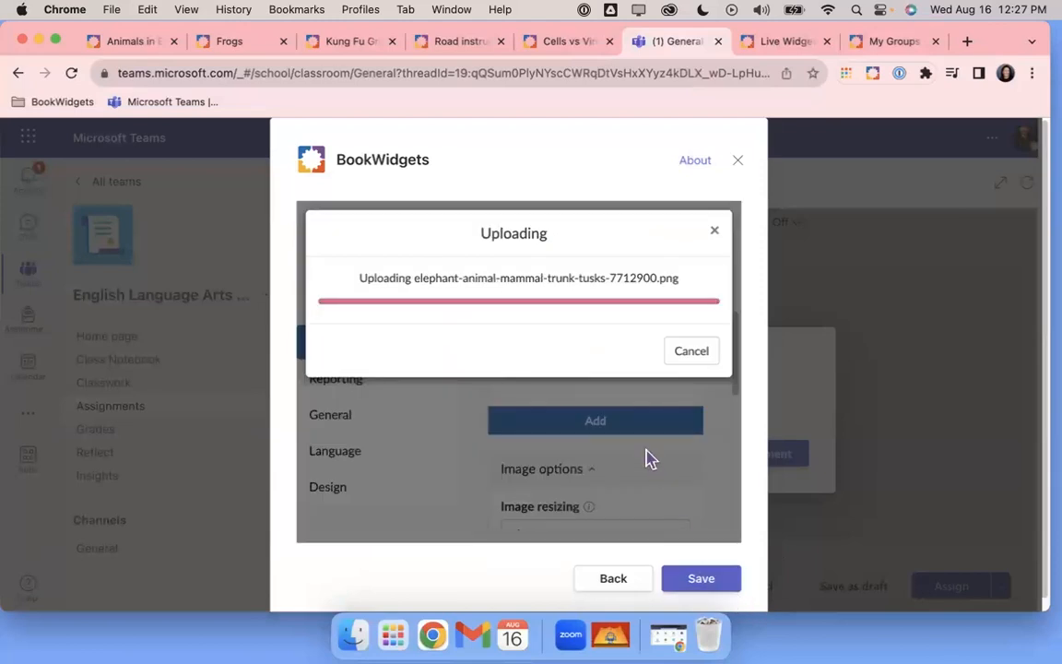
Add a third, empty word/picture pair
{"action": "left_click", "coordinate": [575, 419]}
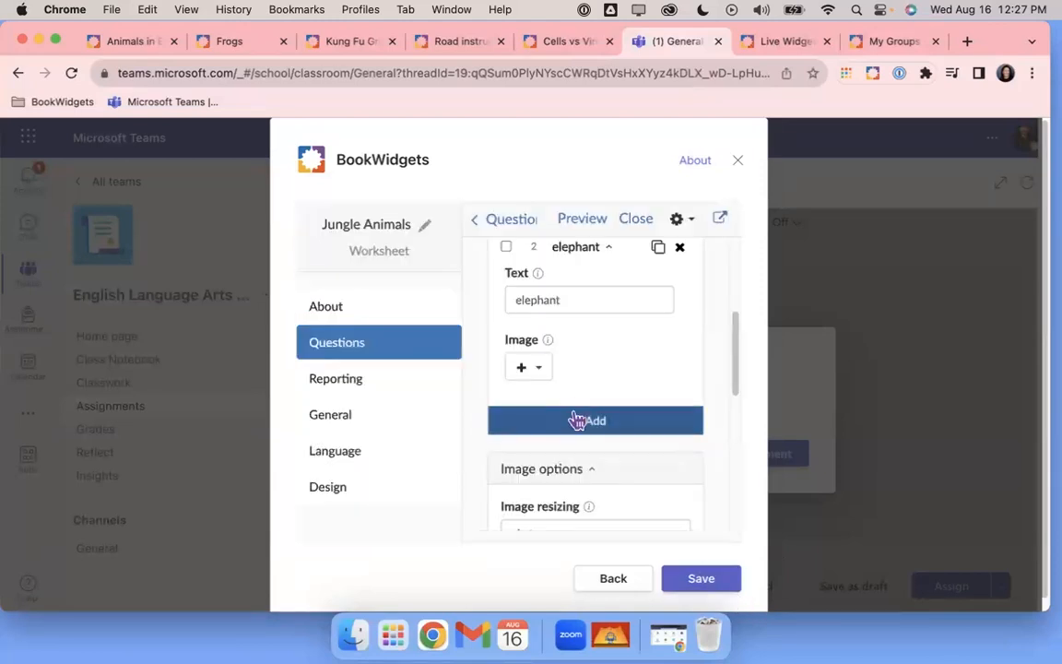
{"action": "scroll", "coordinate": [579, 424], "scroll_direction": "down", "scroll_amount": 5}
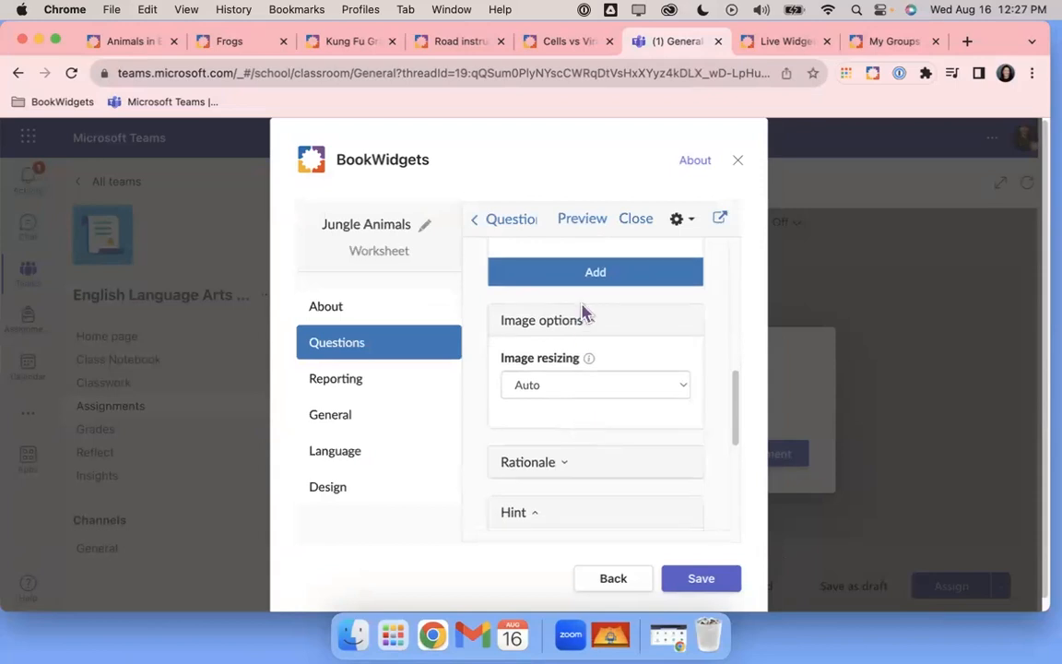
{"action": "scroll", "coordinate": [595, 281], "scroll_direction": "down", "scroll_amount": 2}
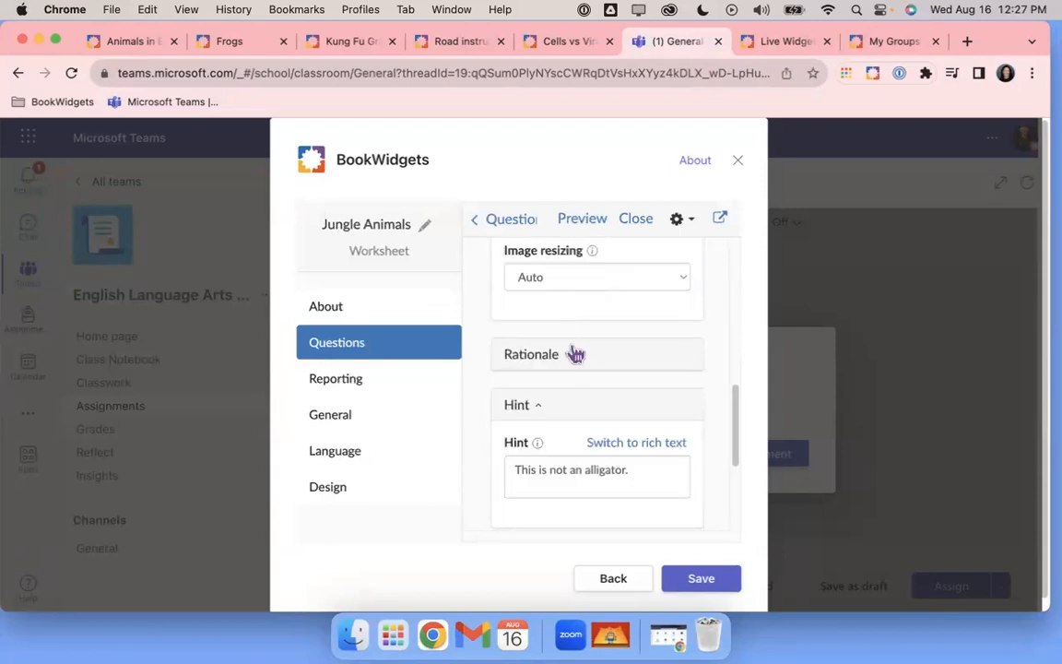
{"action": "scroll", "coordinate": [575, 356], "scroll_direction": "up", "scroll_amount": 3}
{"action": "scroll", "coordinate": [576, 354], "scroll_direction": "up", "scroll_amount": 3}
Enter 'hippo' as the third pair's word
{"action": "left_click", "coordinate": [560, 392]}
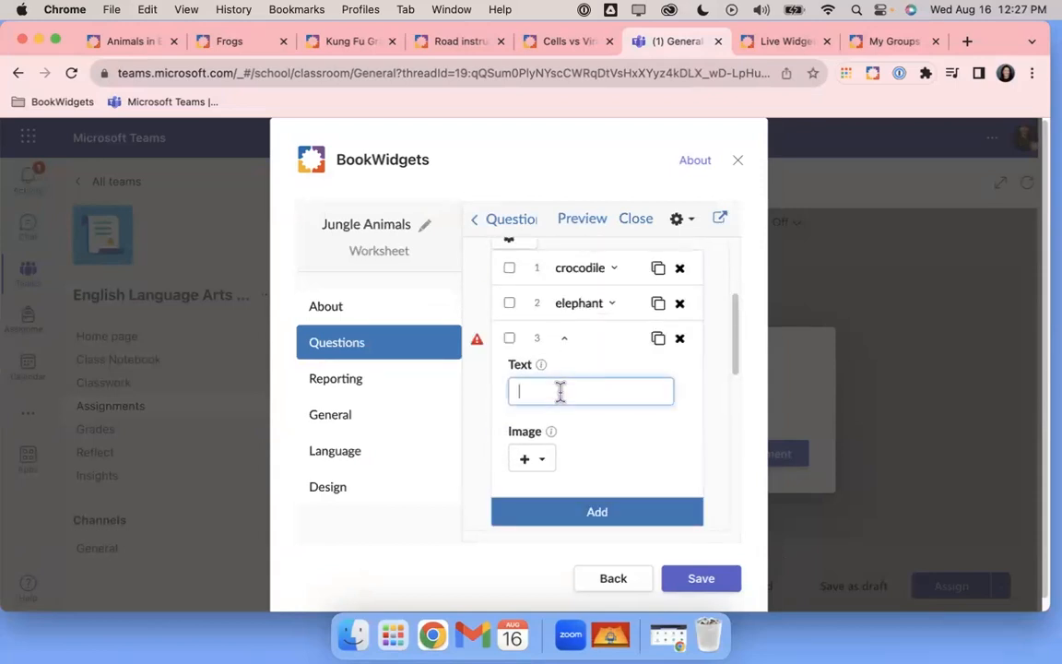
{"action": "type", "text": "hipp"}
Give the hippo pair a picture from a 'hippo clip art' image search
{"action": "left_click", "coordinate": [541, 460]}
{"action": "scroll", "coordinate": [553, 514], "scroll_direction": "down", "scroll_amount": 3}
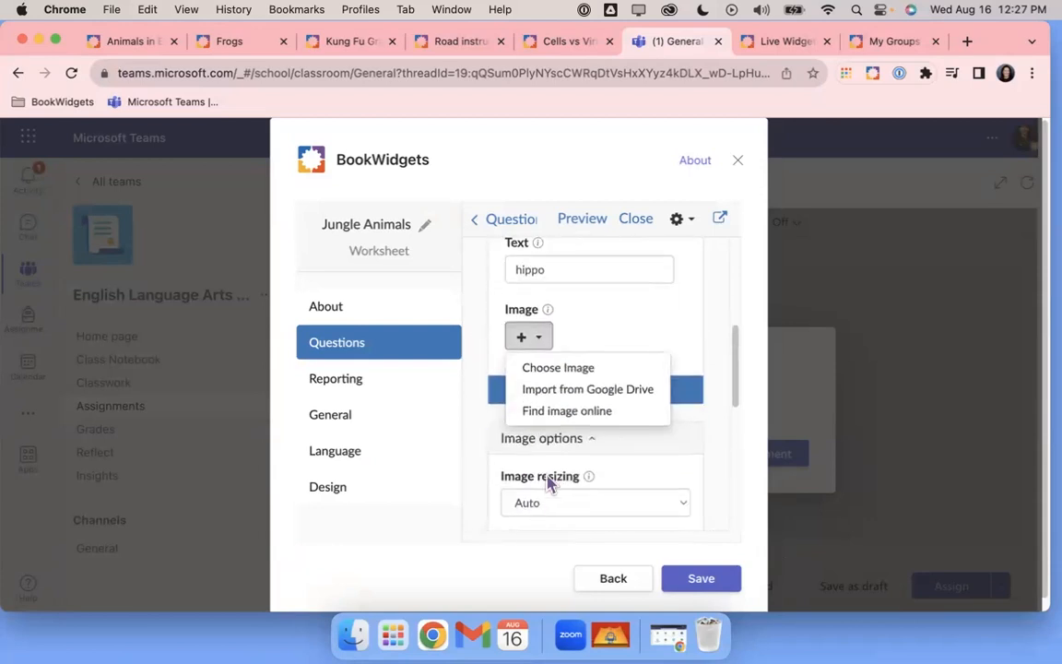
{"action": "left_click", "coordinate": [525, 410]}
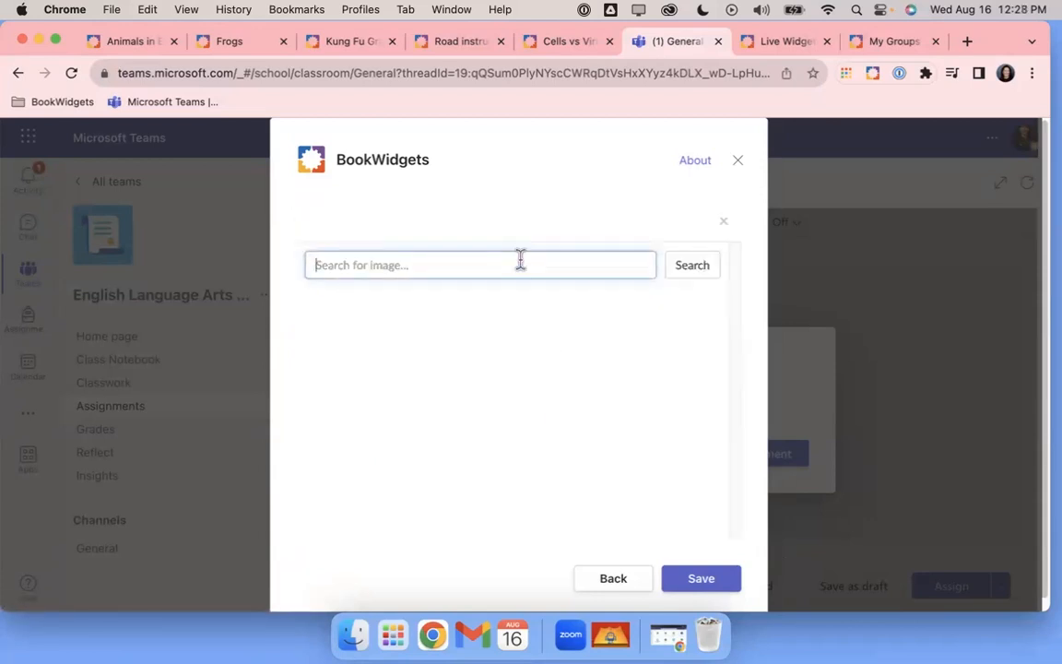
{"action": "type", "text": "hippo clip art"}
{"action": "key", "text": "Return"}
{"action": "type", "text": "a"}
{"action": "key", "text": "Return"}
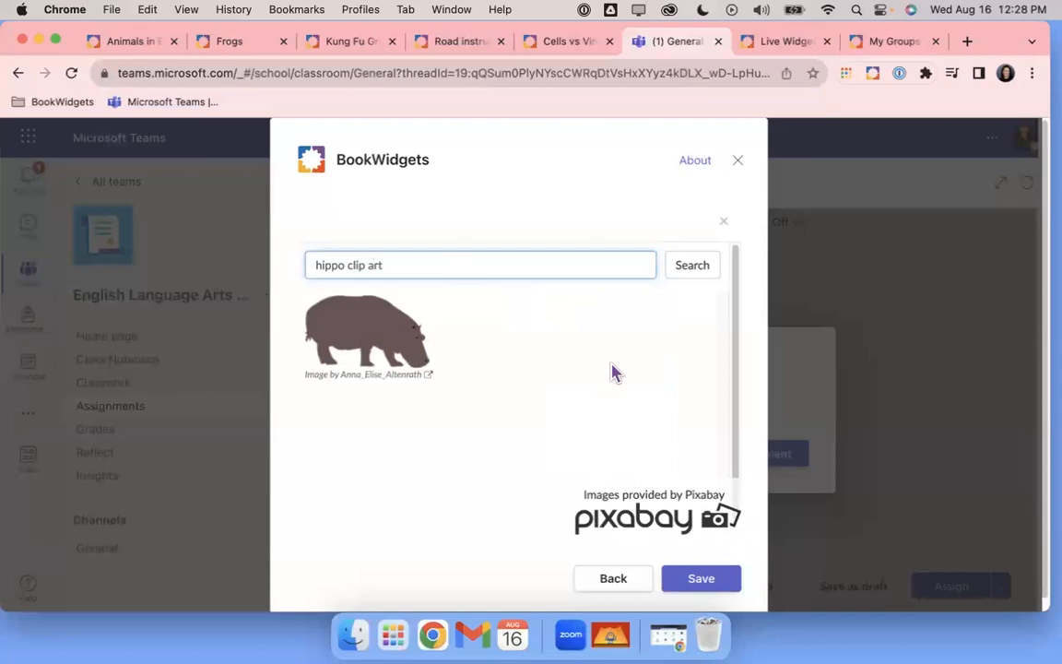
{"action": "left_click", "coordinate": [369, 343]}
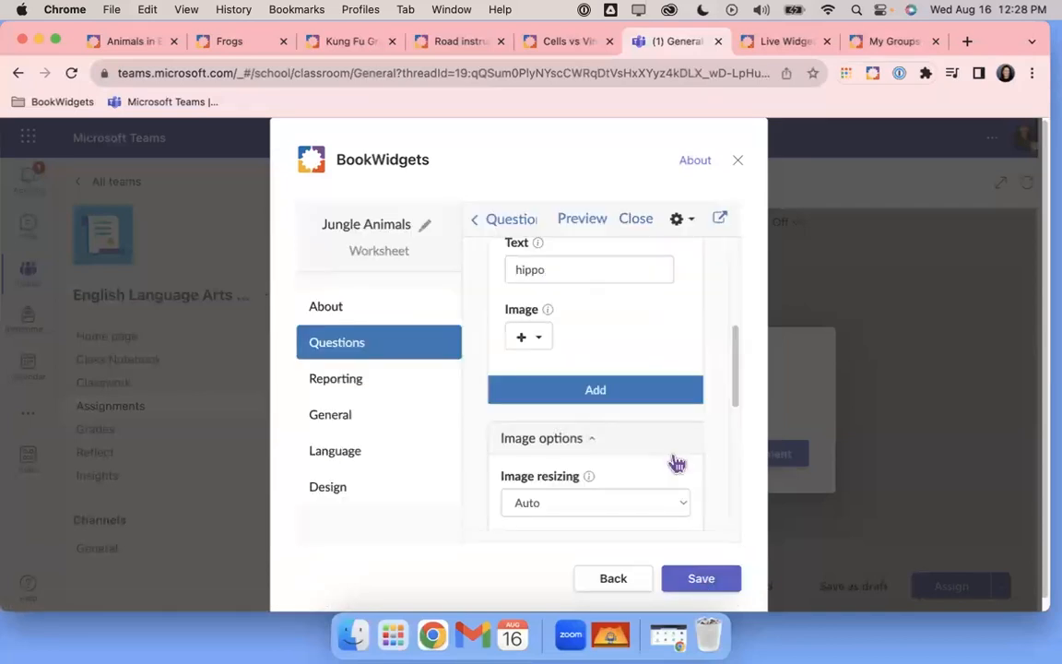
{"action": "scroll", "coordinate": [676, 464], "scroll_direction": "down", "scroll_amount": 5}
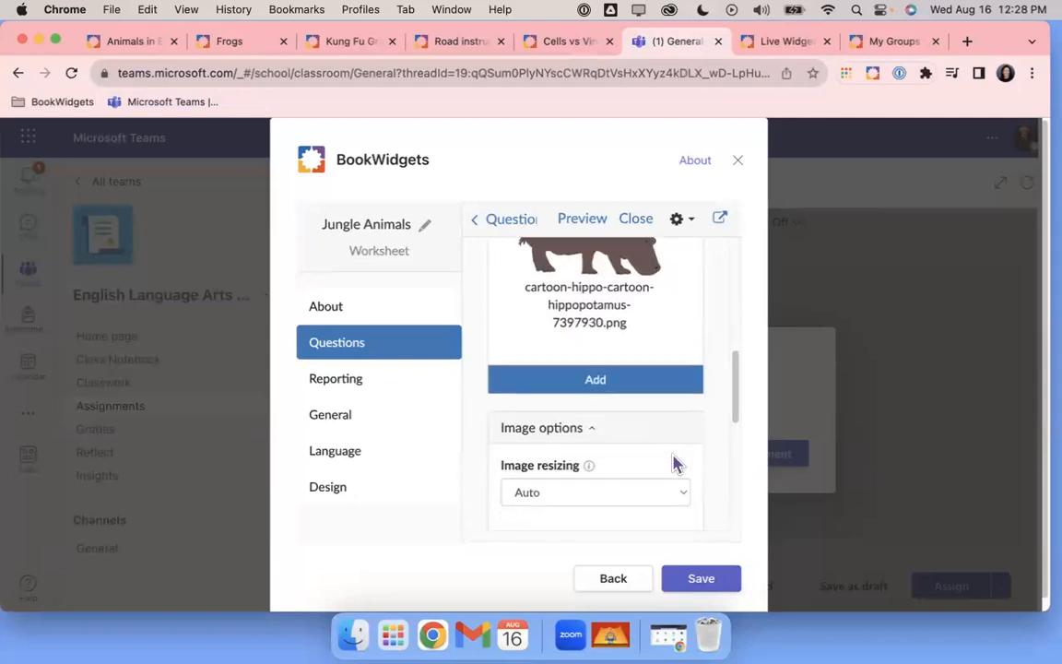
Add another pair and give it a Pixabay zebra clip-art picture
{"action": "left_click", "coordinate": [604, 381]}
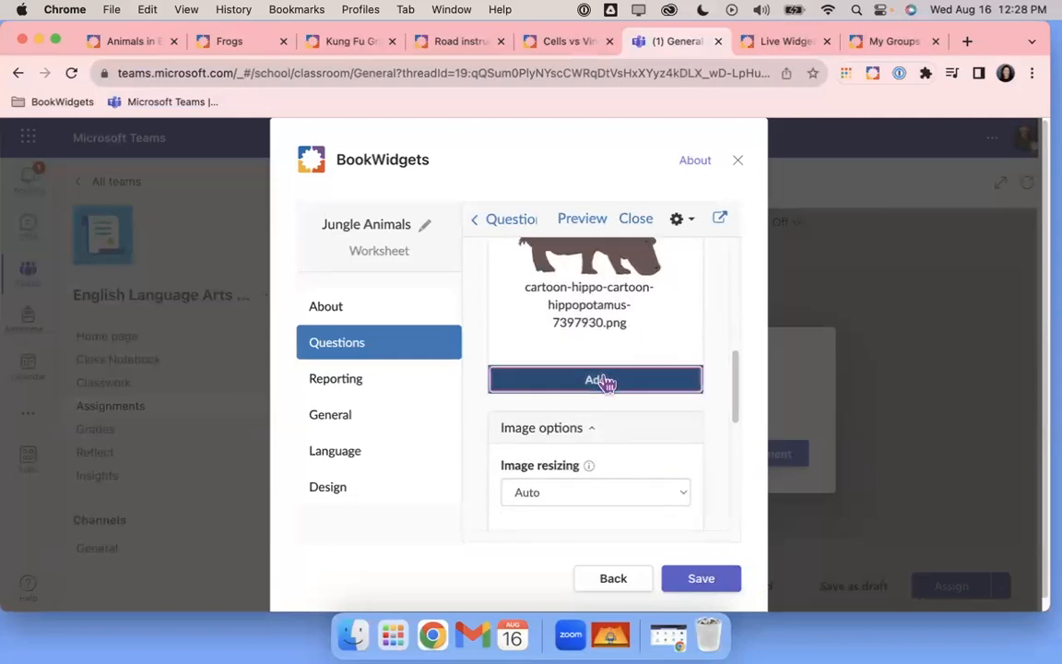
{"action": "scroll", "coordinate": [605, 384], "scroll_direction": "down", "scroll_amount": 3}
{"action": "scroll", "coordinate": [606, 385], "scroll_direction": "up", "scroll_amount": 1}
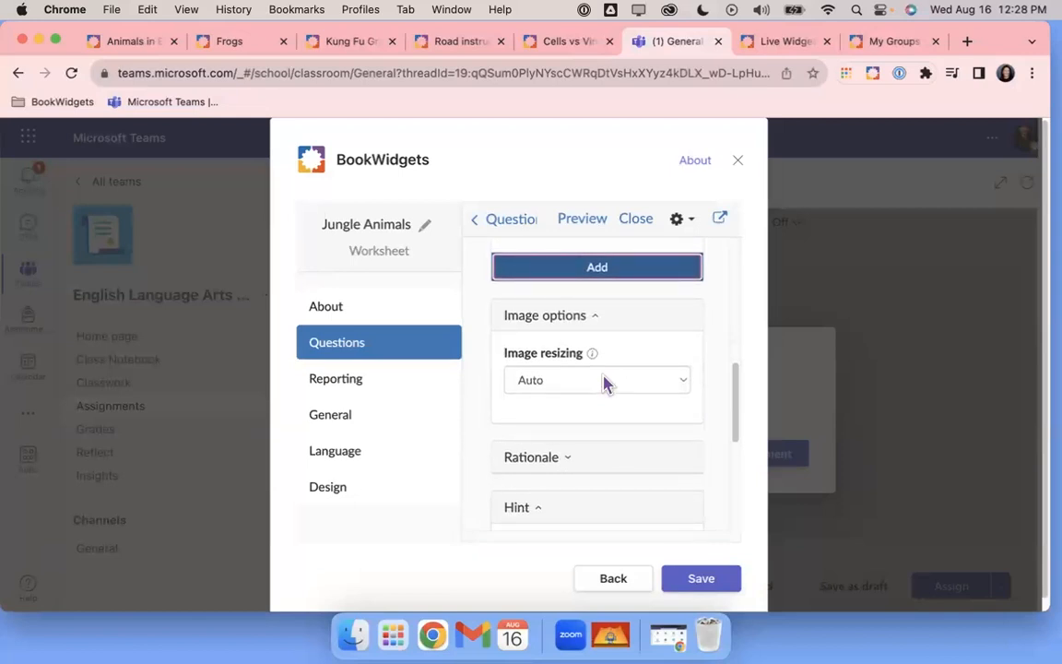
{"action": "scroll", "coordinate": [604, 382], "scroll_direction": "up", "scroll_amount": 5}
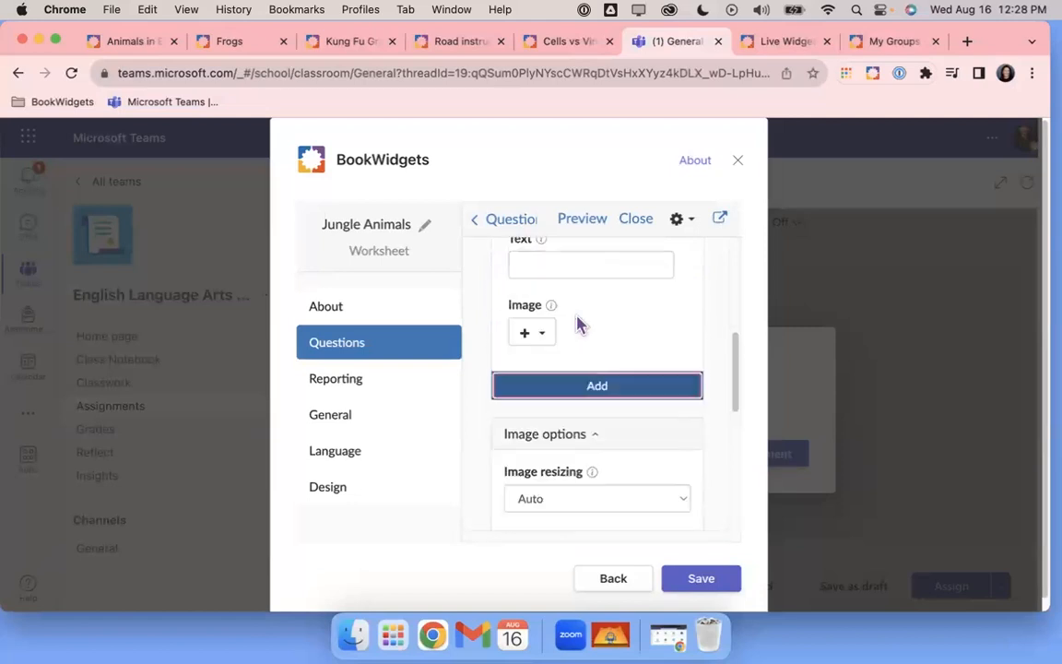
{"action": "left_click", "coordinate": [544, 360]}
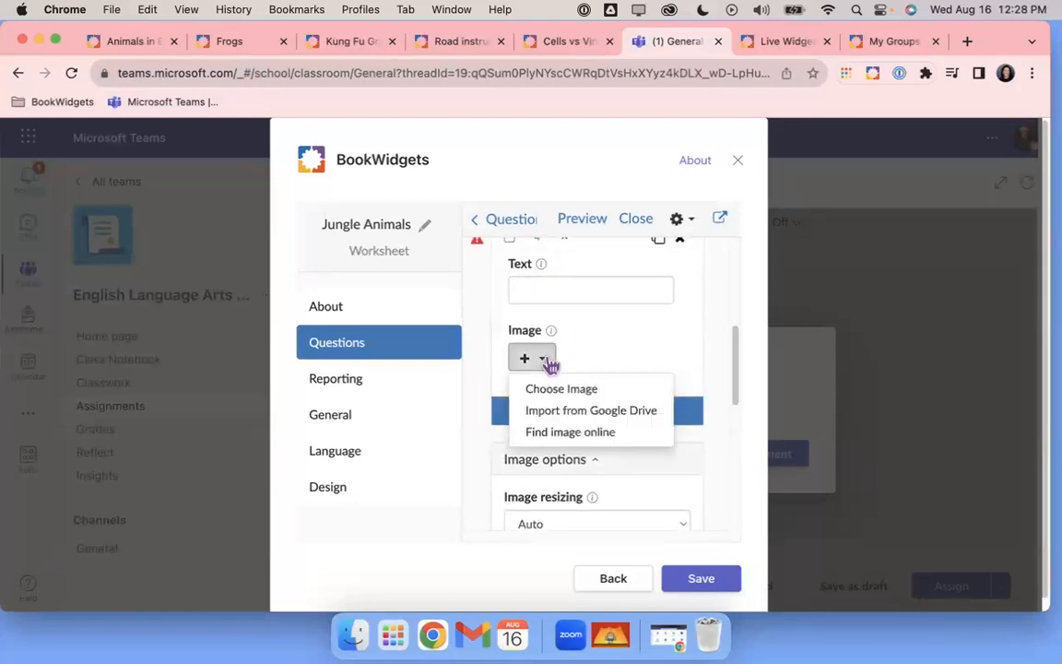
{"action": "left_click", "coordinate": [564, 430]}
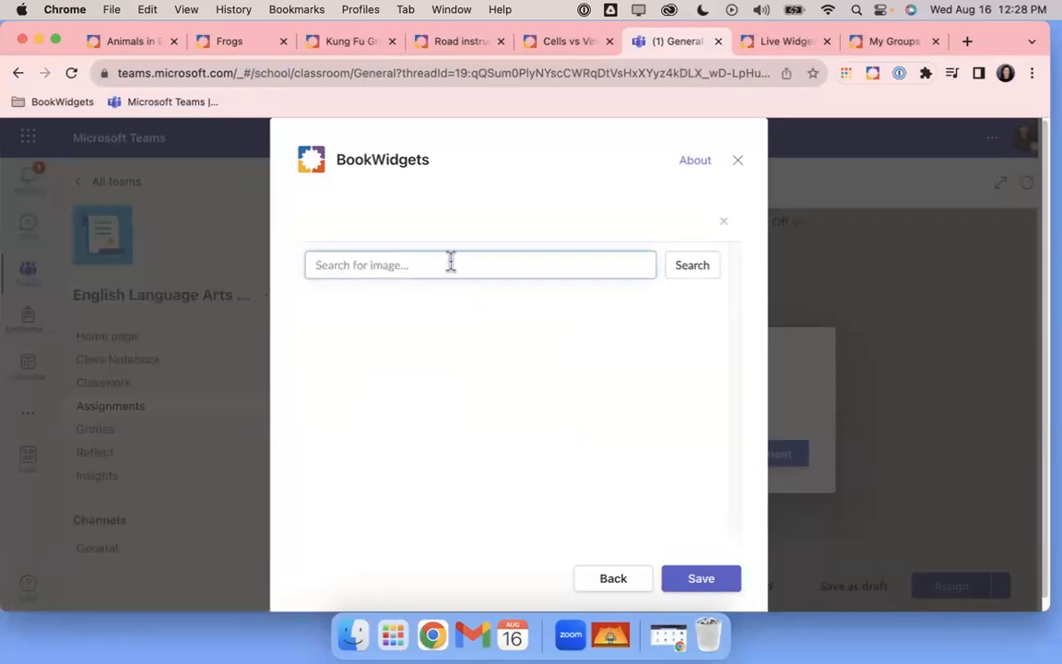
{"action": "type", "text": "zebar "}
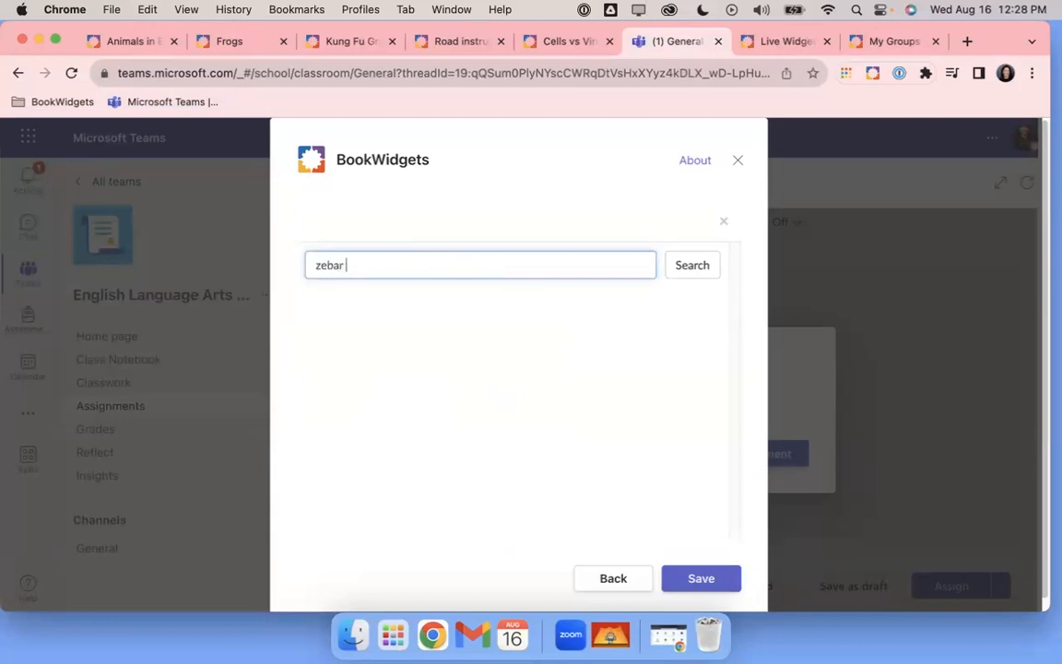
{"action": "type", "text": "ra clip art"}
{"action": "key", "text": "Return"}
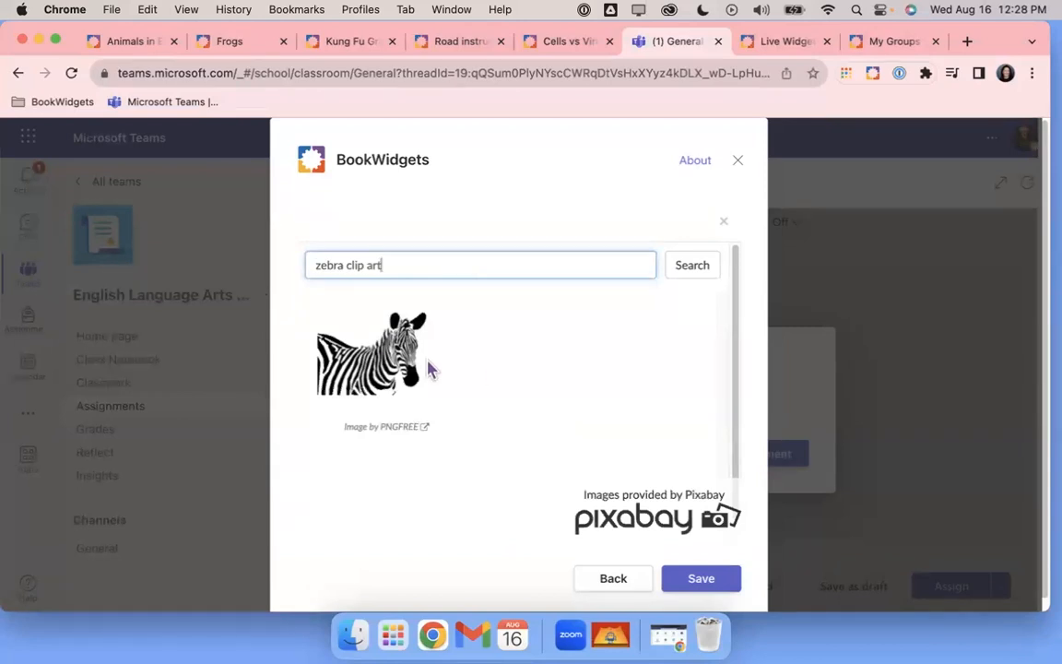
{"action": "left_click", "coordinate": [383, 360]}
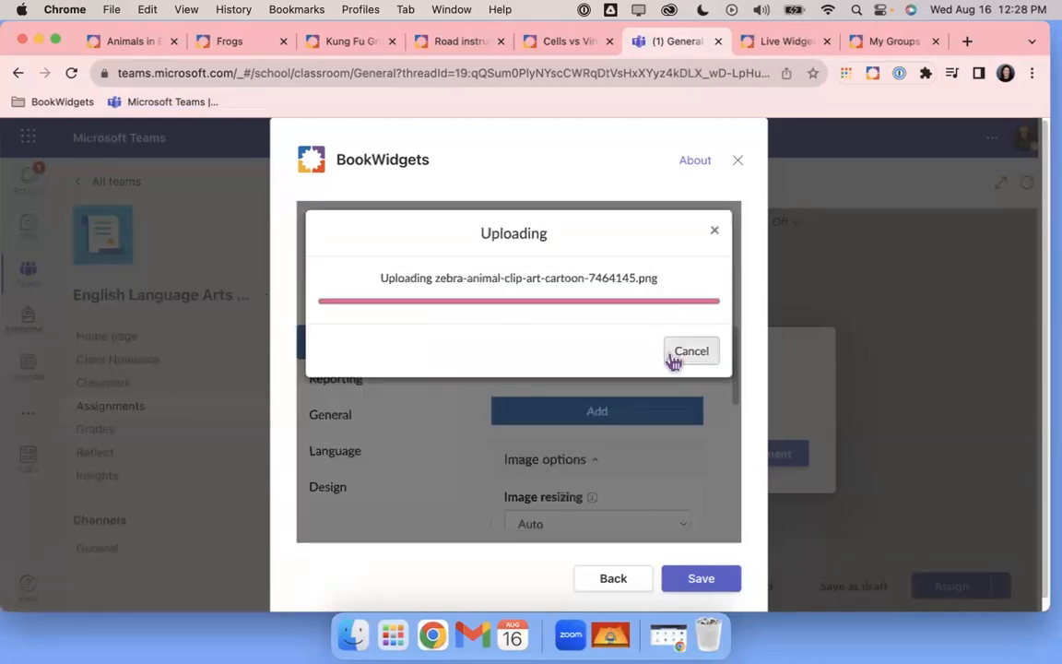
{"action": "left_click", "coordinate": [671, 359]}
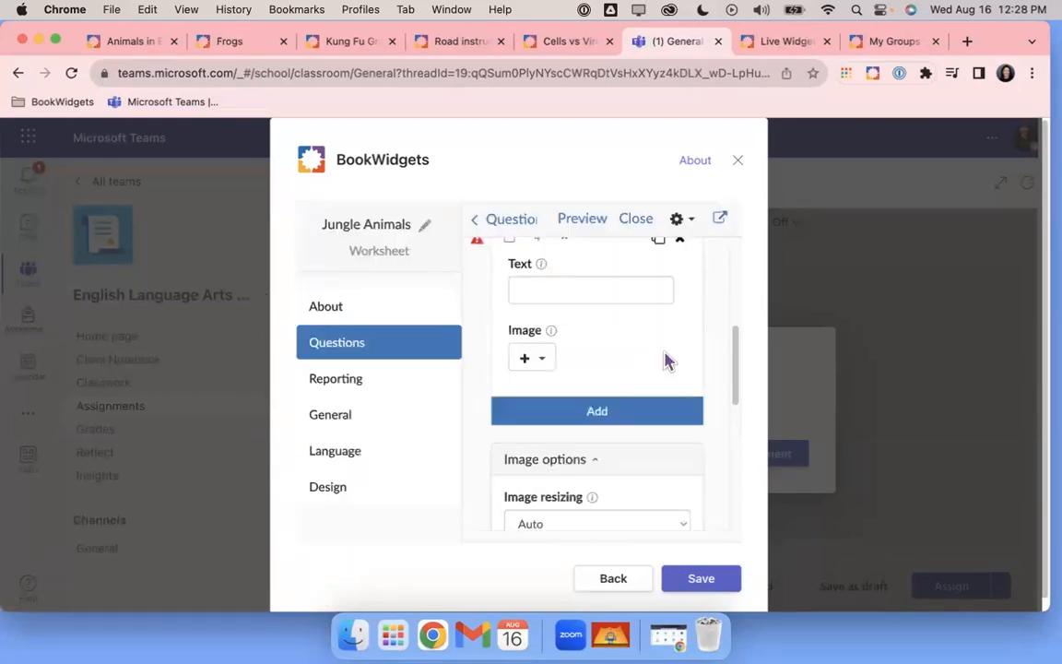
{"action": "left_click", "coordinate": [573, 230]}
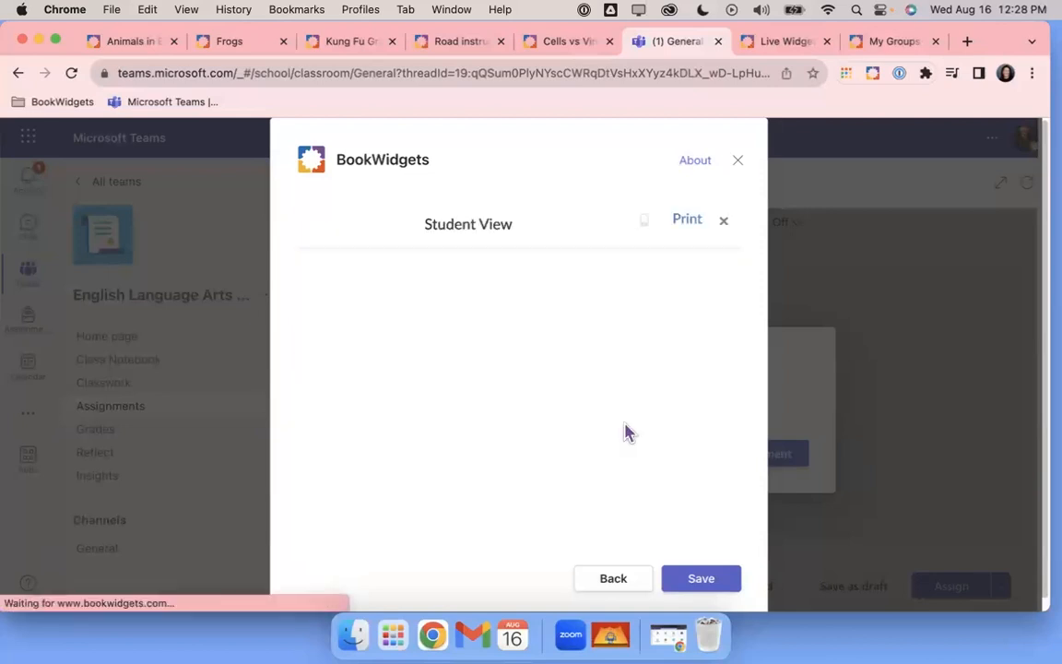
{"action": "scroll", "coordinate": [625, 432], "scroll_direction": "down", "scroll_amount": 10}
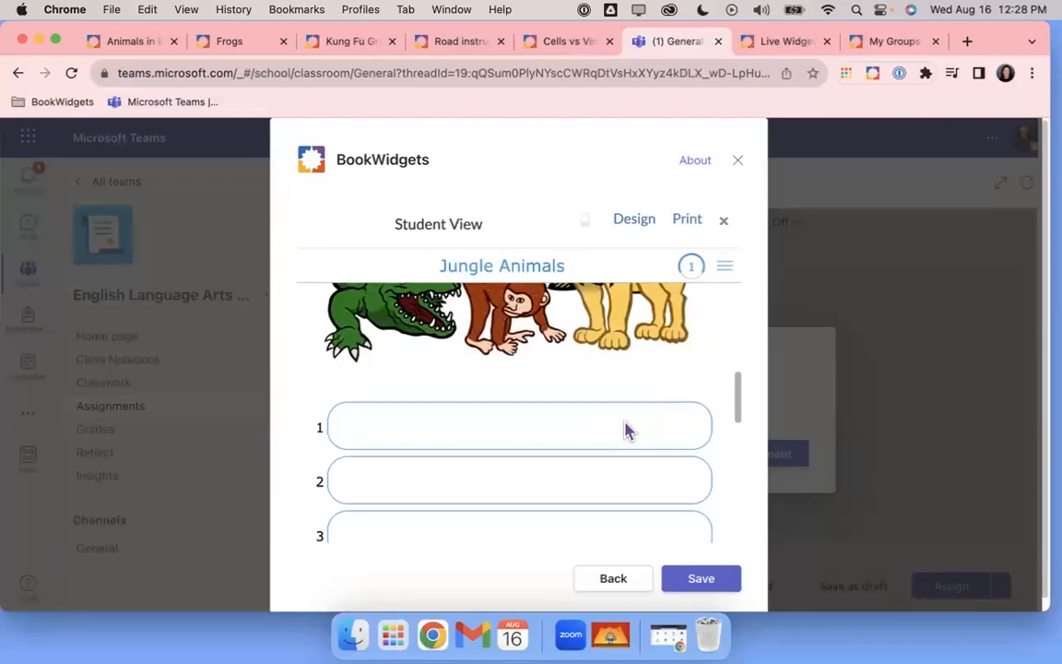
{"action": "scroll", "coordinate": [625, 432], "scroll_direction": "down", "scroll_amount": 5}
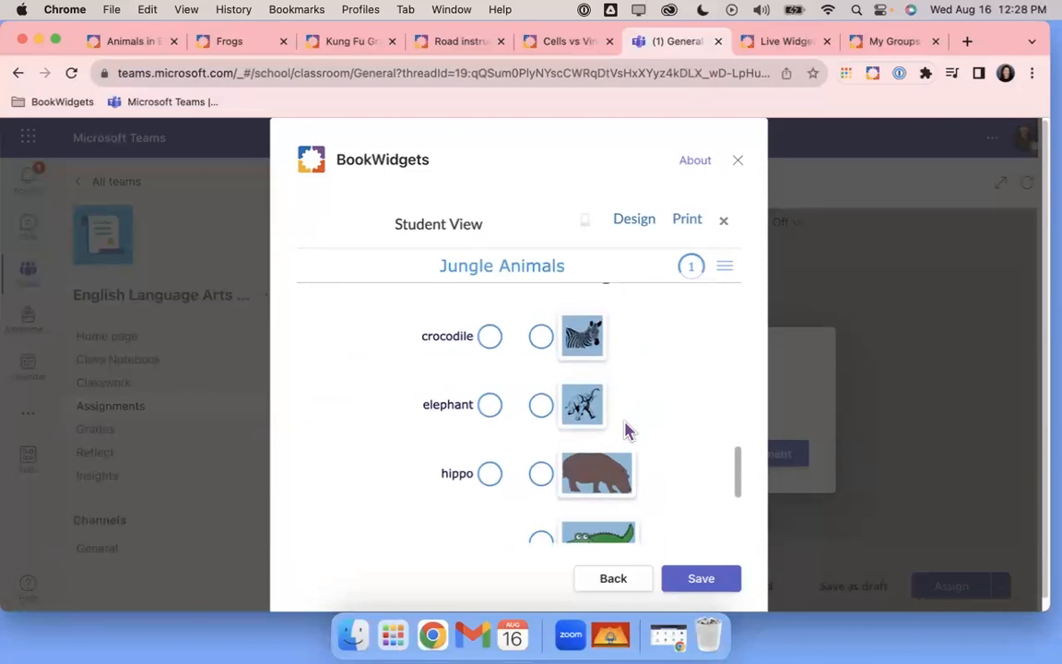
{"action": "scroll", "coordinate": [625, 431], "scroll_direction": "up", "scroll_amount": 2}
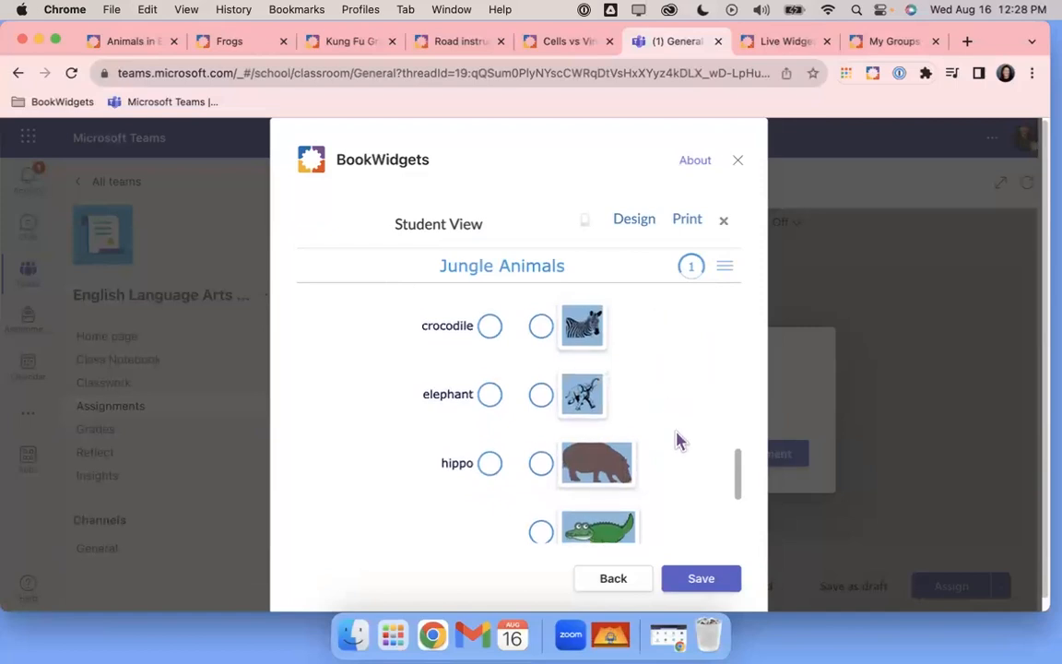
{"action": "scroll", "coordinate": [678, 441], "scroll_direction": "down", "scroll_amount": 1}
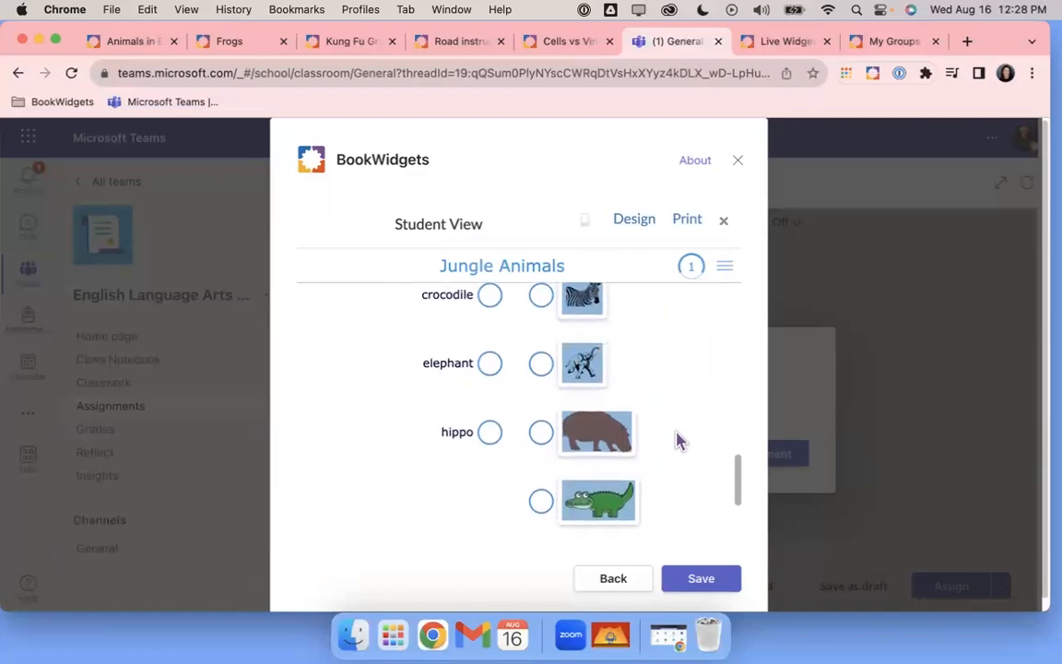
{"action": "scroll", "coordinate": [678, 441], "scroll_direction": "up", "scroll_amount": 1}
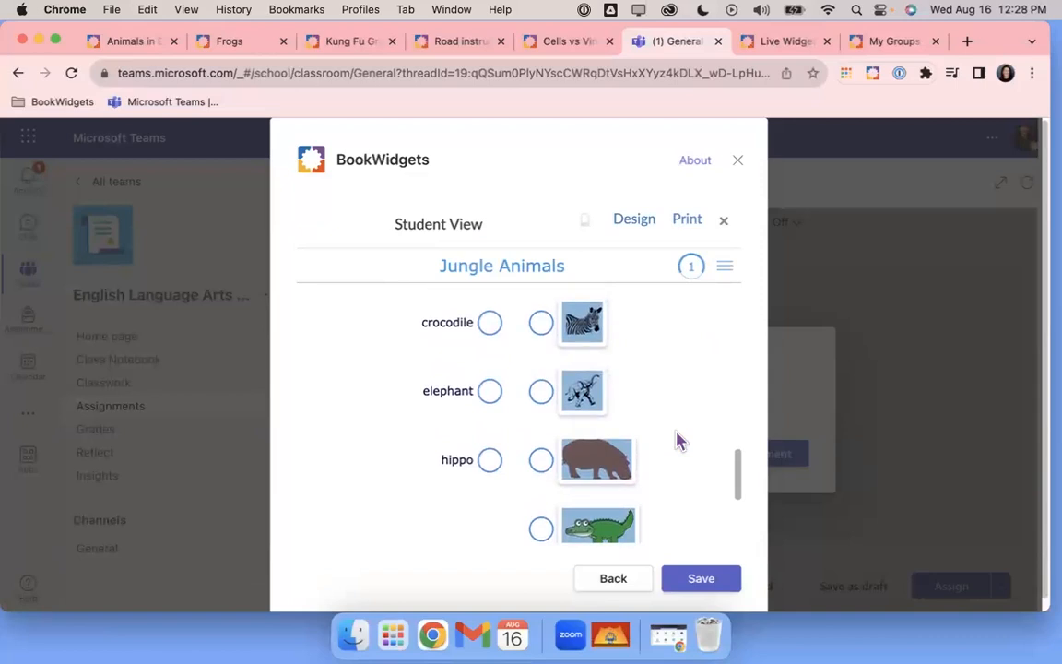
{"action": "left_click", "coordinate": [575, 334]}
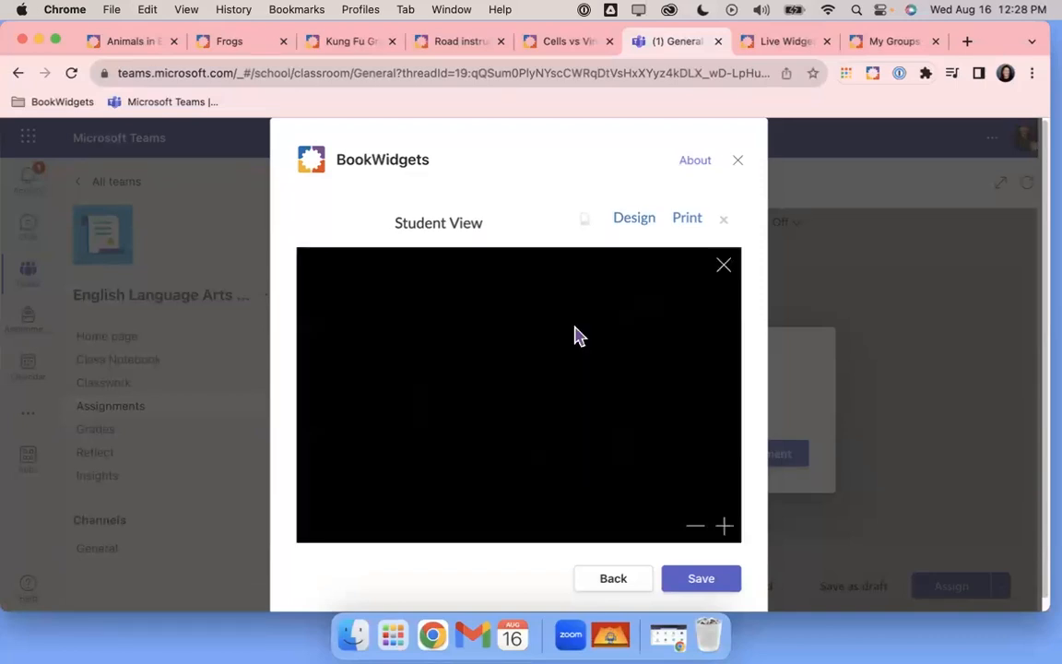
{"action": "left_click", "coordinate": [725, 266]}
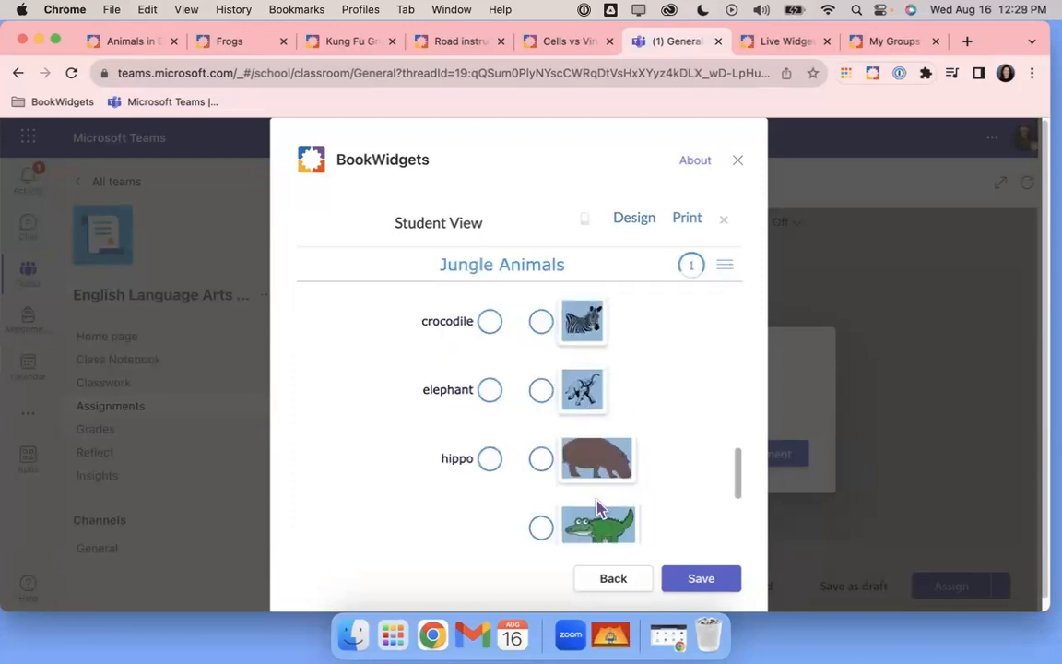
{"action": "scroll", "coordinate": [649, 431], "scroll_direction": "down", "scroll_amount": 3}
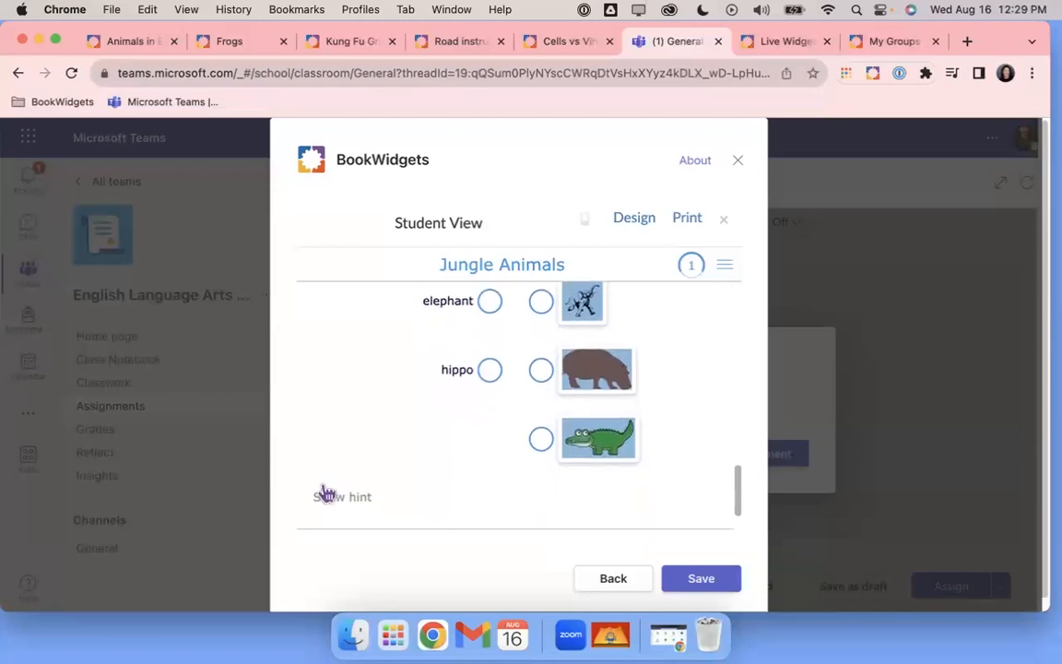
{"action": "left_click", "coordinate": [338, 500]}
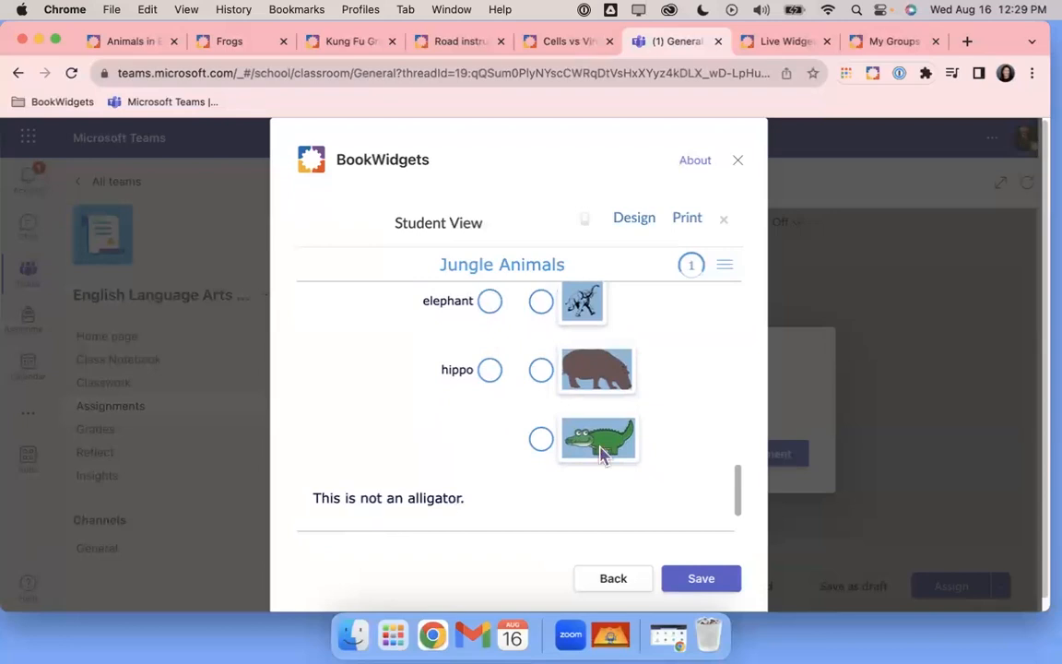
{"action": "left_click", "coordinate": [724, 219]}
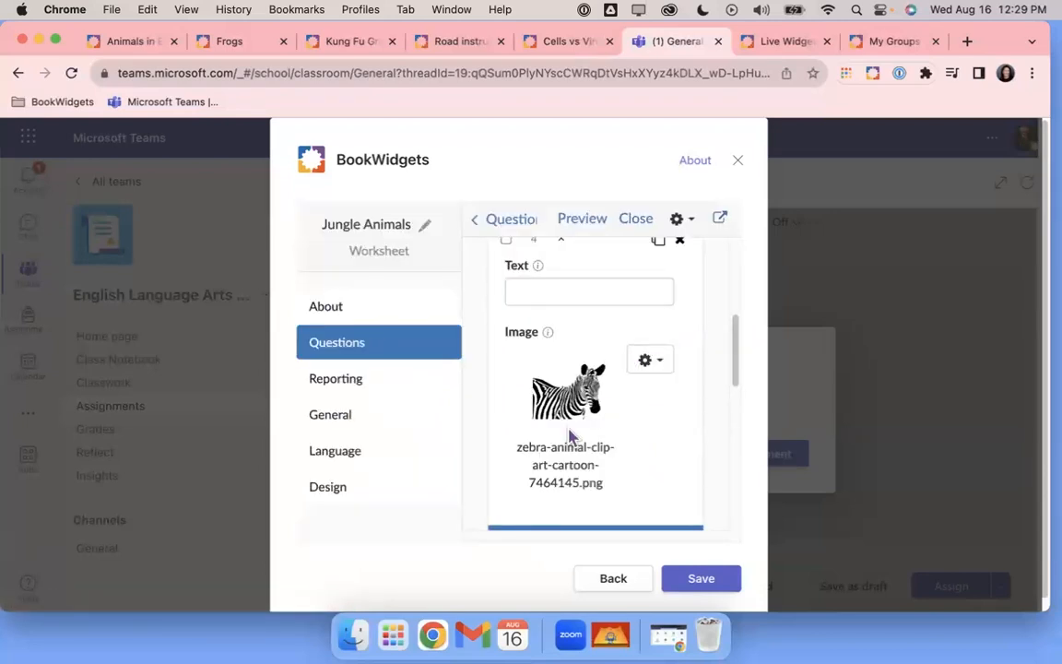
Check the question's scoring weight of 1 under Correction and scoring, then open Design
{"action": "scroll", "coordinate": [570, 435], "scroll_direction": "down", "scroll_amount": 10}
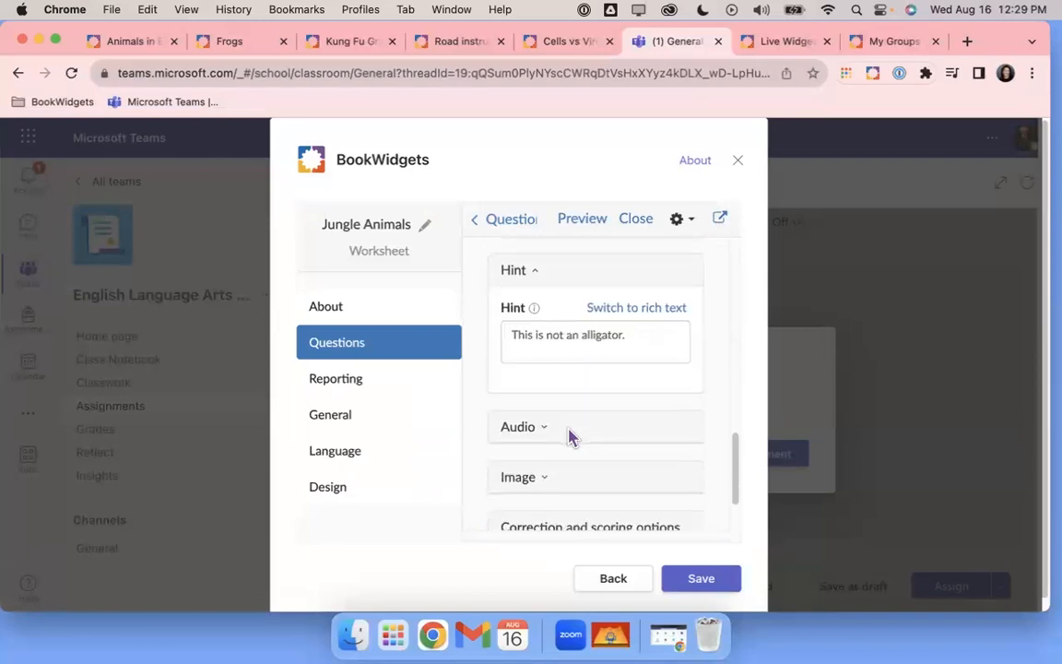
{"action": "scroll", "coordinate": [571, 435], "scroll_direction": "down", "scroll_amount": 2}
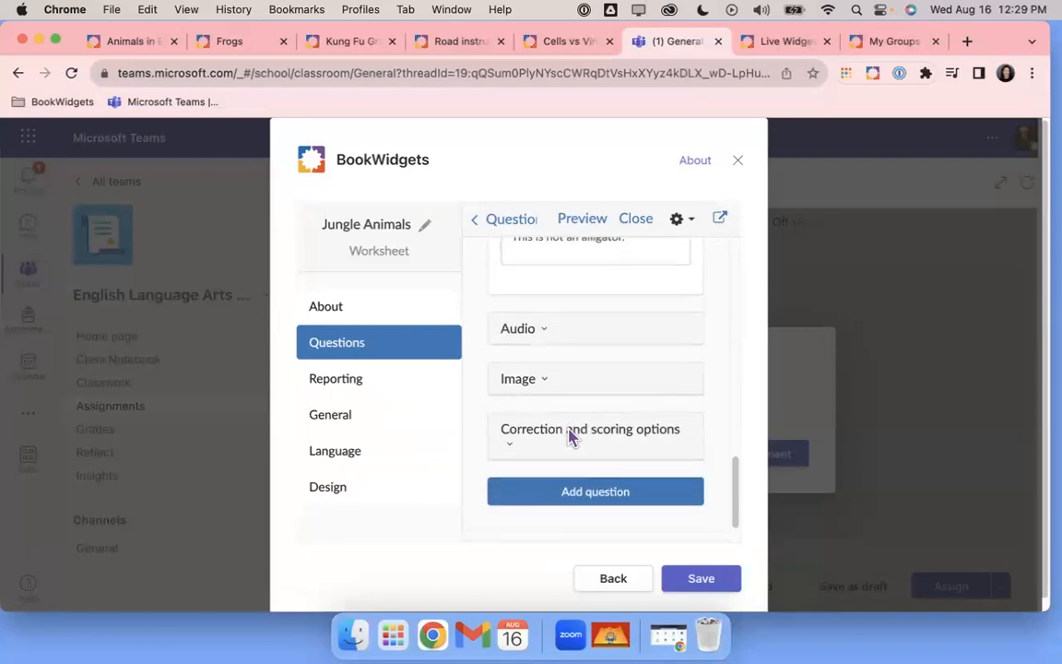
{"action": "left_click", "coordinate": [627, 439]}
{"action": "scroll", "coordinate": [627, 440], "scroll_direction": "down", "scroll_amount": 2}
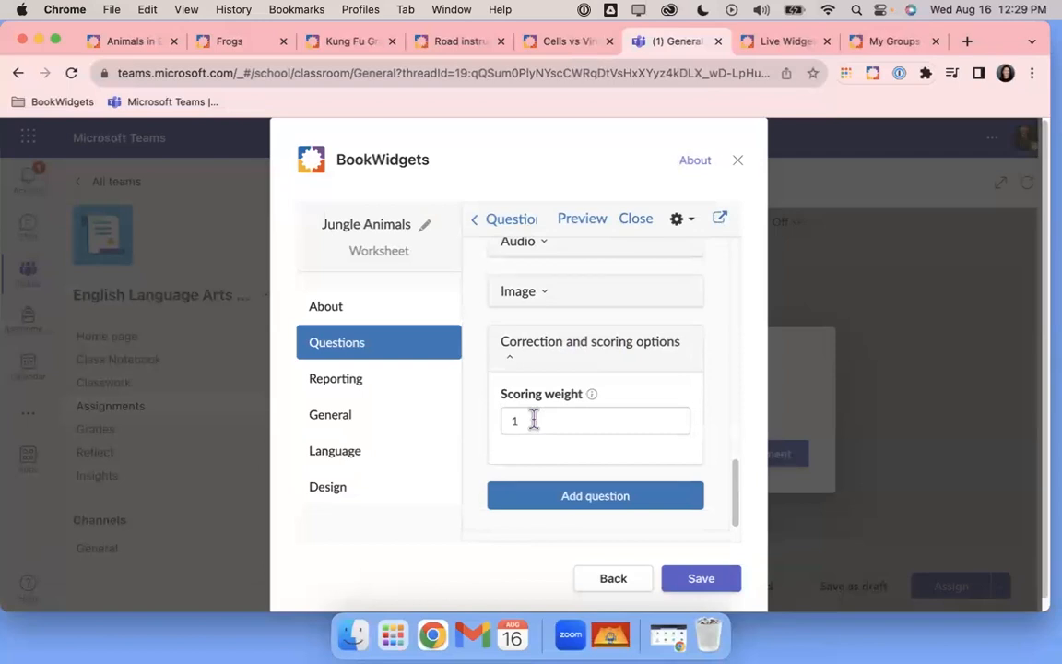
{"action": "mouse_move", "coordinate": [594, 399]}
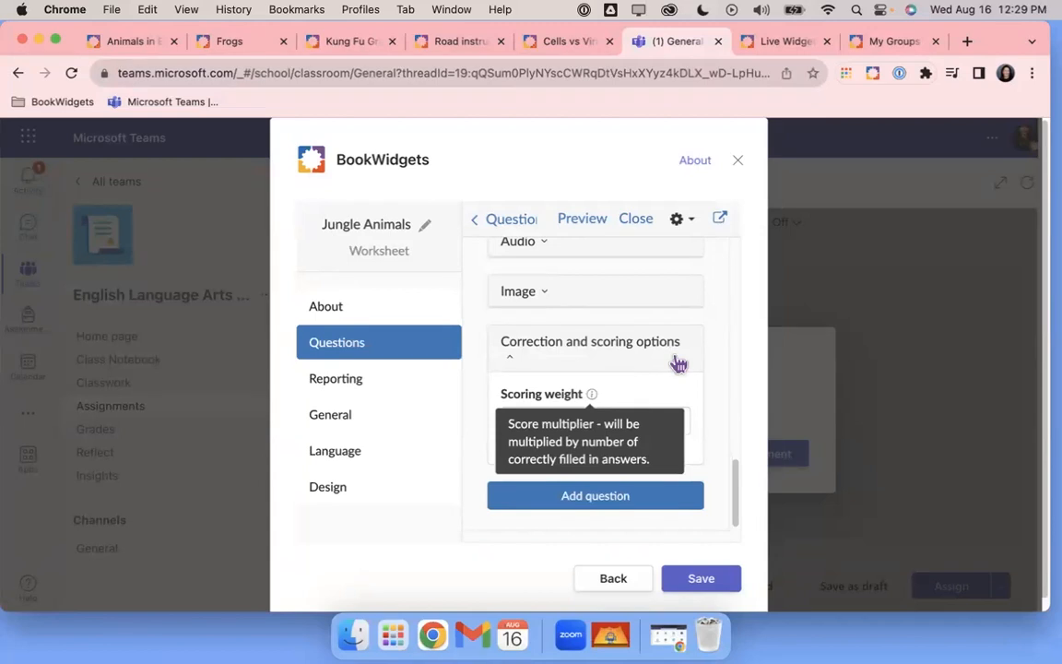
{"action": "left_click", "coordinate": [458, 486]}
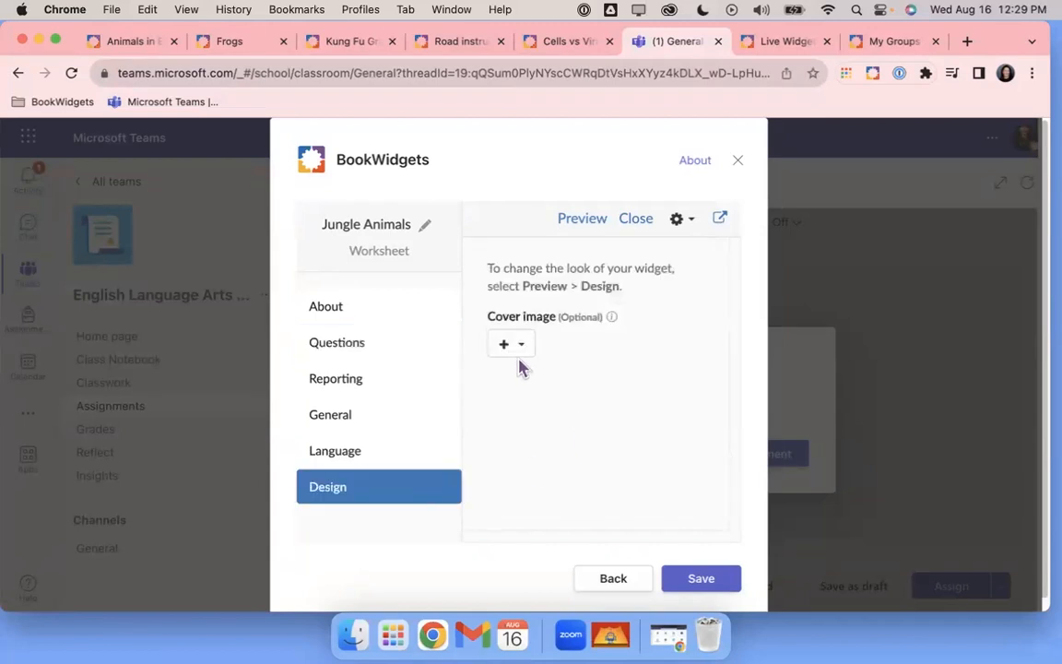
Check question 2's correction and scoring options
{"action": "left_click", "coordinate": [368, 344]}
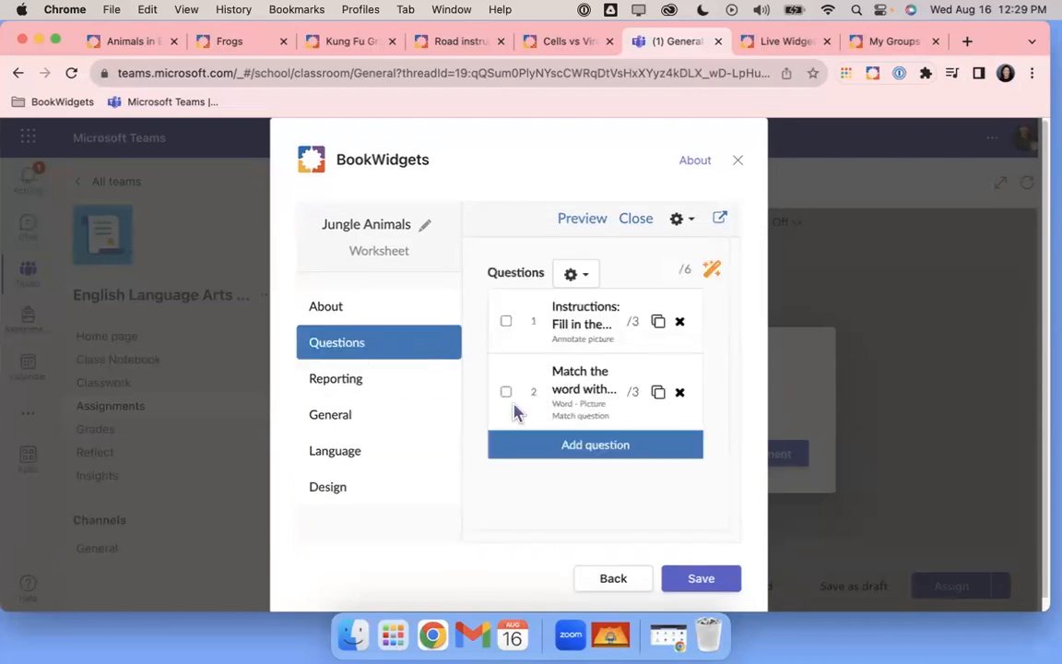
{"action": "left_click", "coordinate": [581, 397]}
{"action": "scroll", "coordinate": [581, 441], "scroll_direction": "down", "scroll_amount": 5}
{"action": "scroll", "coordinate": [581, 441], "scroll_direction": "down", "scroll_amount": 5}
{"action": "left_click", "coordinate": [572, 441]}
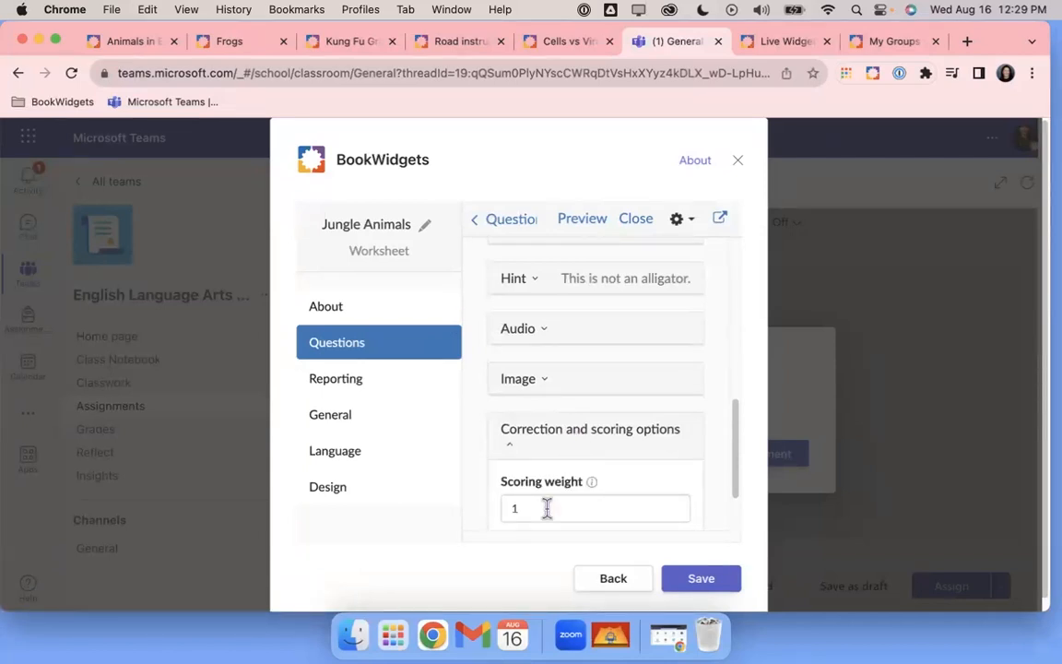
{"action": "scroll", "coordinate": [551, 510], "scroll_direction": "up", "scroll_amount": 10}
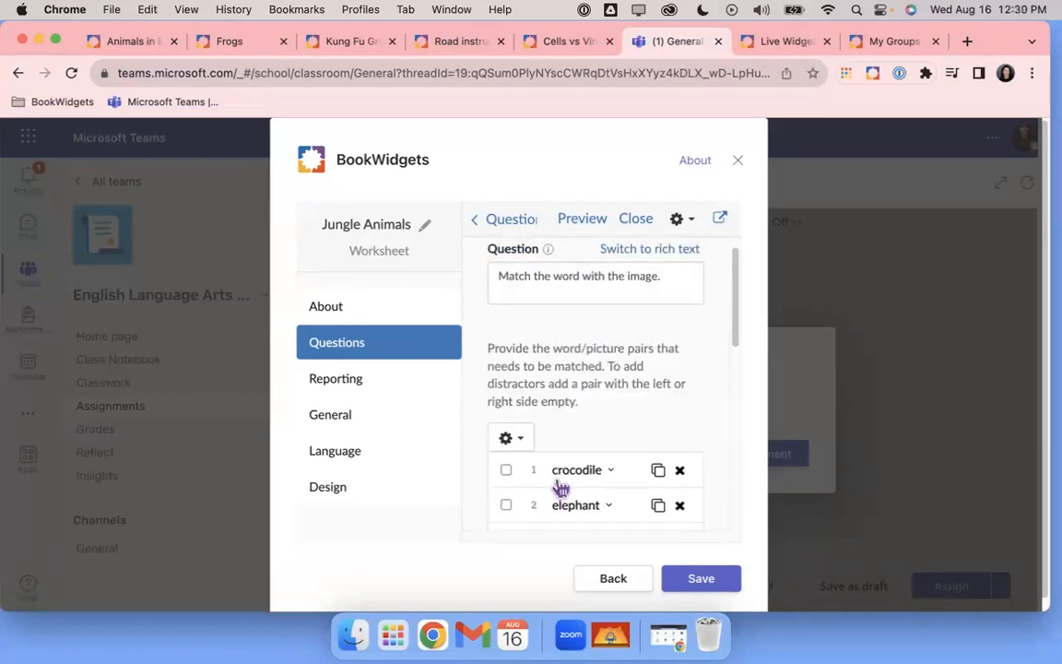
{"action": "scroll", "coordinate": [571, 522], "scroll_direction": "down", "scroll_amount": 3}
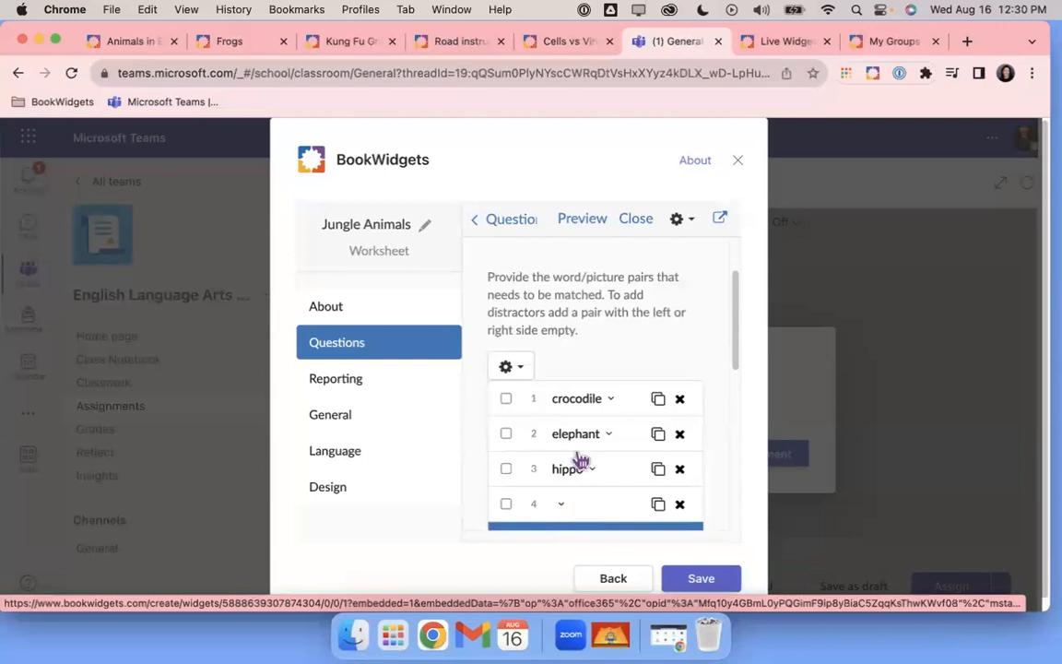
{"action": "left_click", "coordinate": [505, 221]}
Check question 1's correction and scoring options, then return to the question list
{"action": "left_click", "coordinate": [548, 317]}
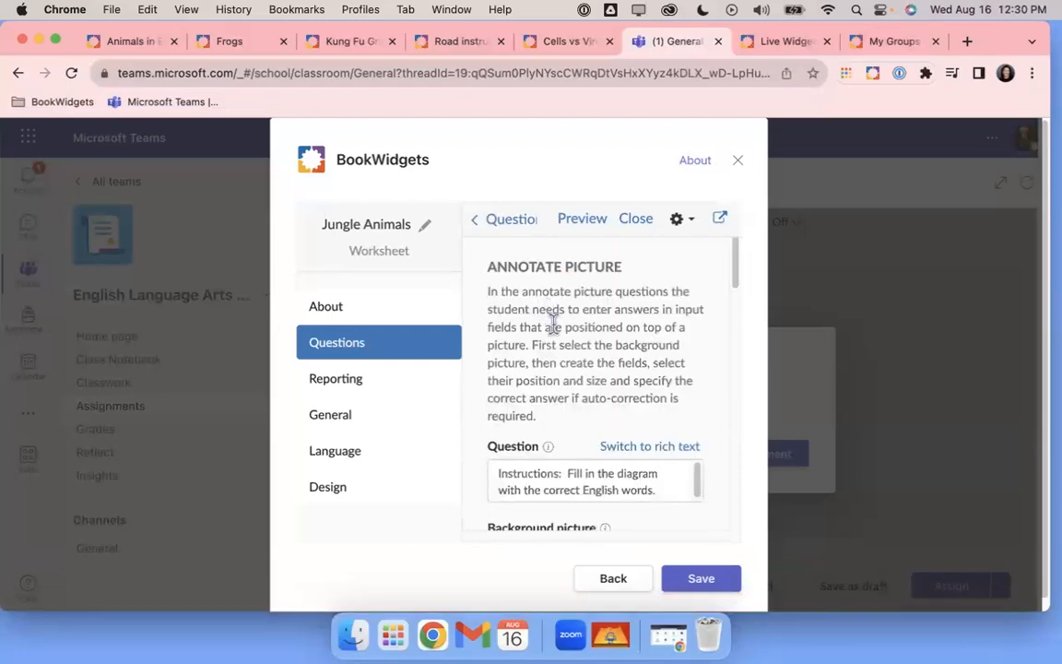
{"action": "scroll", "coordinate": [558, 341], "scroll_direction": "down", "scroll_amount": 5}
{"action": "scroll", "coordinate": [563, 353], "scroll_direction": "down", "scroll_amount": 10}
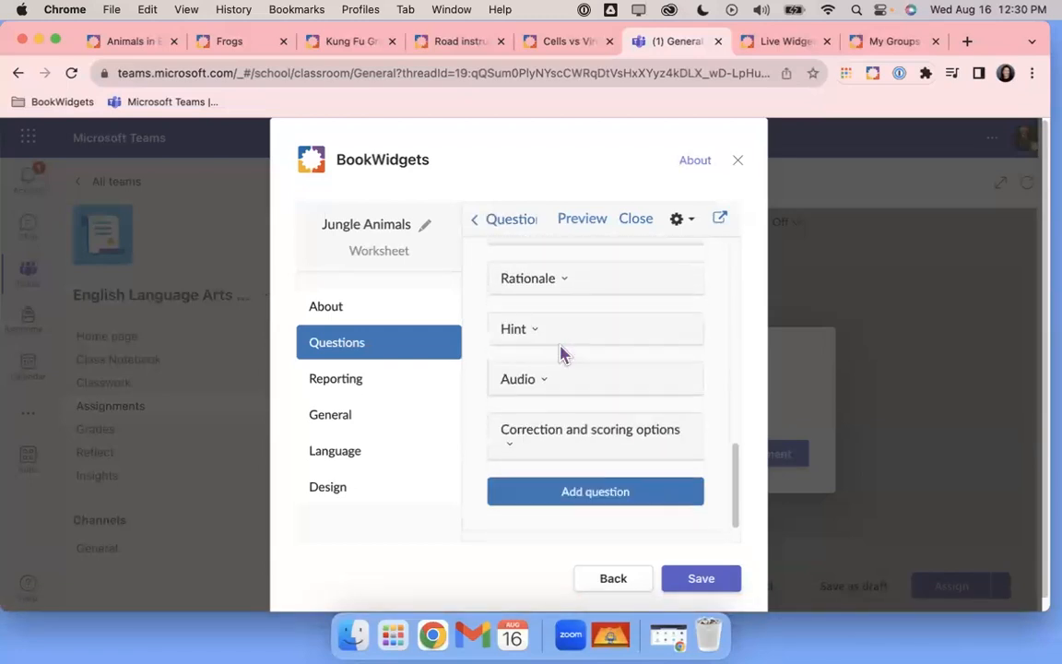
{"action": "left_click", "coordinate": [558, 443]}
{"action": "scroll", "coordinate": [558, 443], "scroll_direction": "down", "scroll_amount": 5}
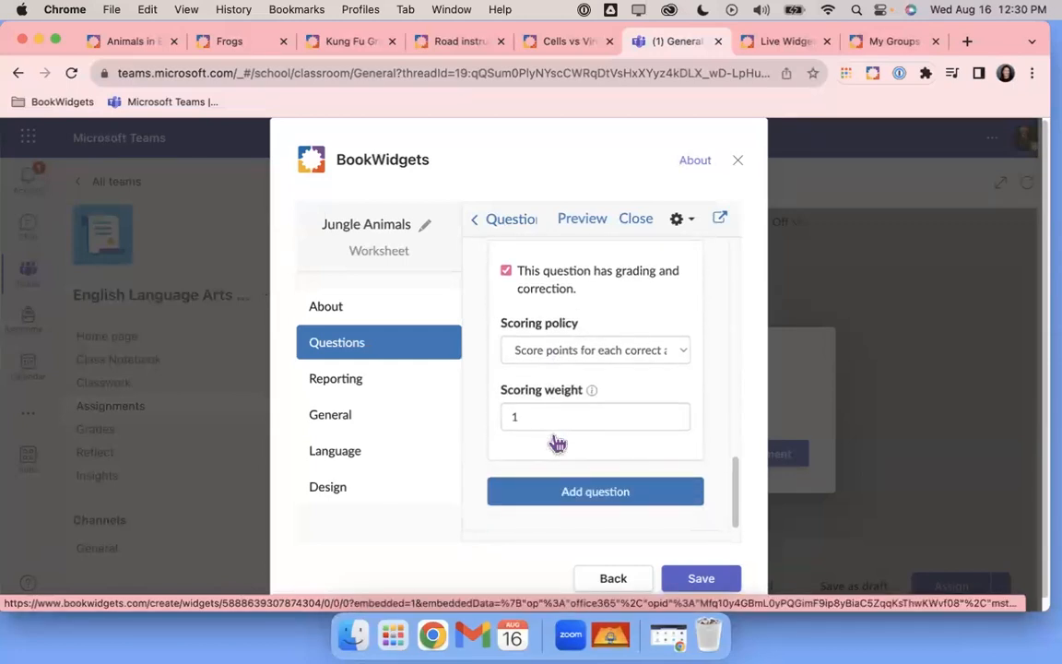
{"action": "scroll", "coordinate": [556, 441], "scroll_direction": "up", "scroll_amount": 15}
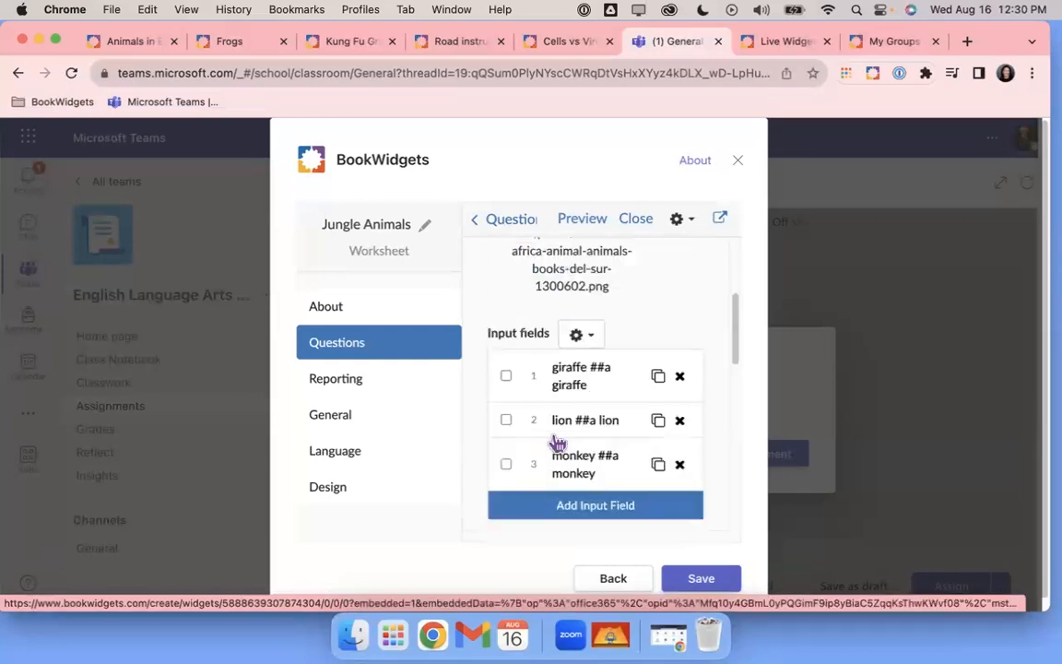
{"action": "left_click", "coordinate": [500, 222]}
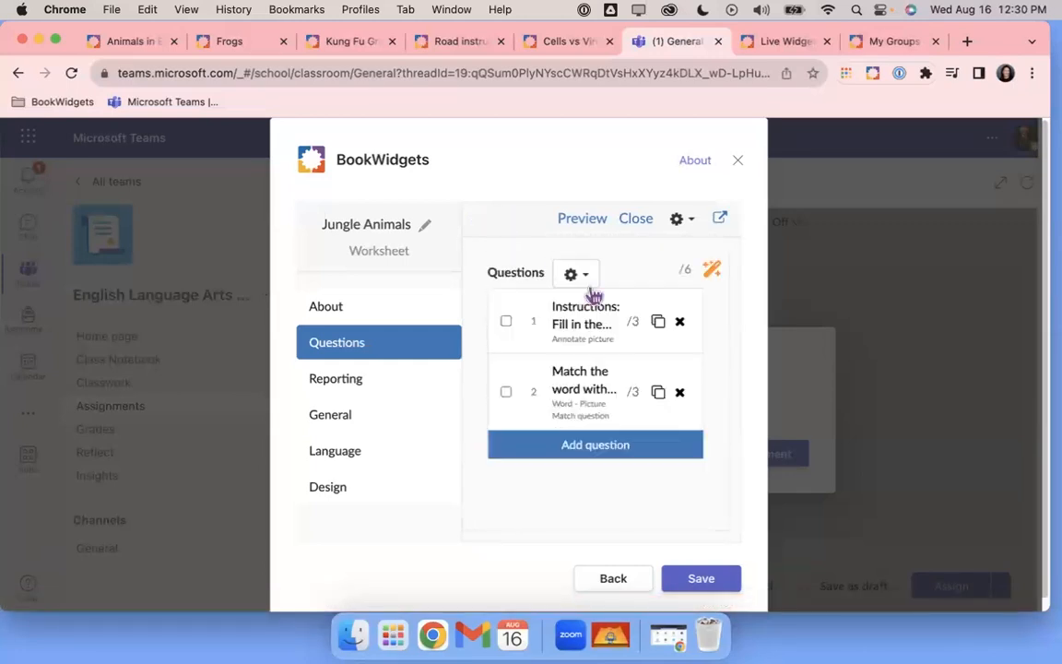
Add a new Multi Line Text question to the worksheet
{"action": "left_click", "coordinate": [596, 446]}
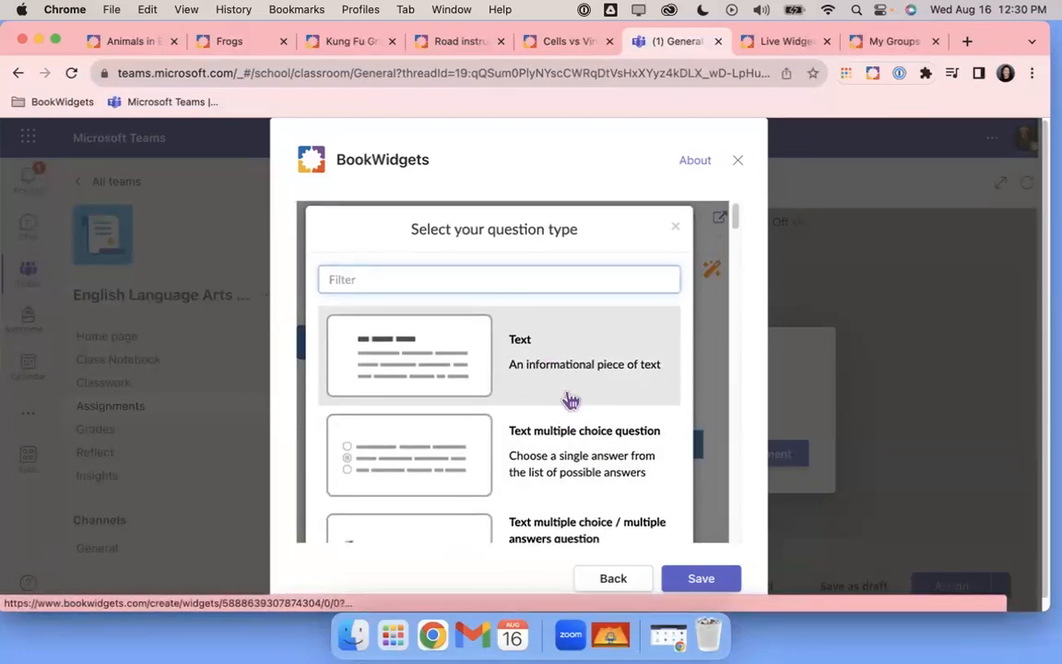
{"action": "scroll", "coordinate": [571, 399], "scroll_direction": "down", "scroll_amount": 5}
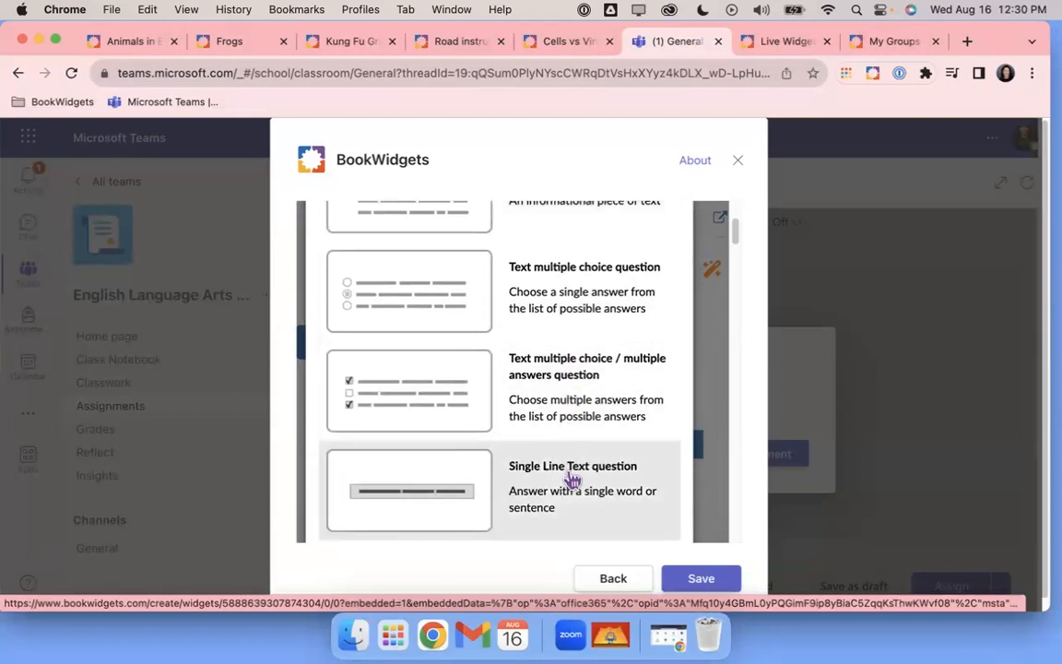
{"action": "scroll", "coordinate": [571, 475], "scroll_direction": "down", "scroll_amount": 6}
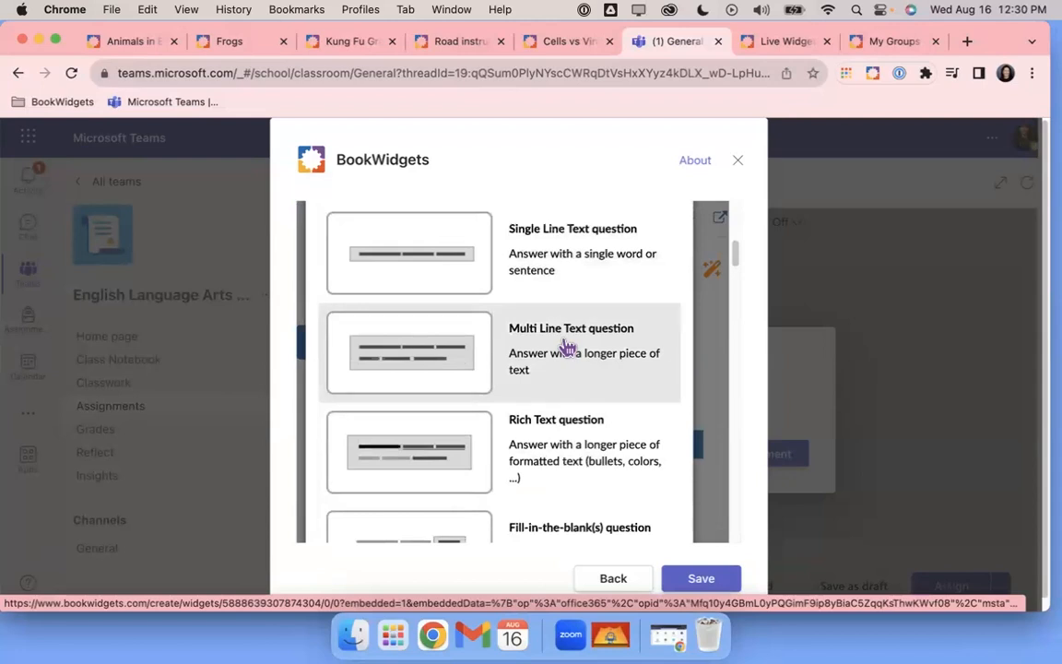
{"action": "left_click", "coordinate": [565, 347]}
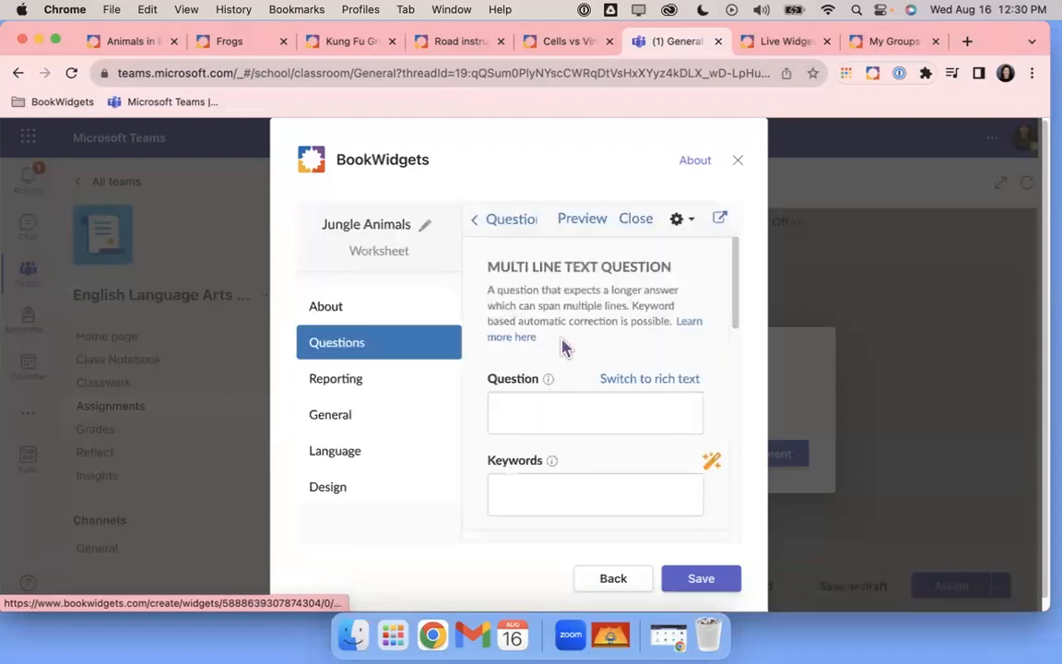
Enter the prompt: a 5-sentence paragraph about your favorite jungle animal with 3 adjectives
{"action": "left_click", "coordinate": [567, 406]}
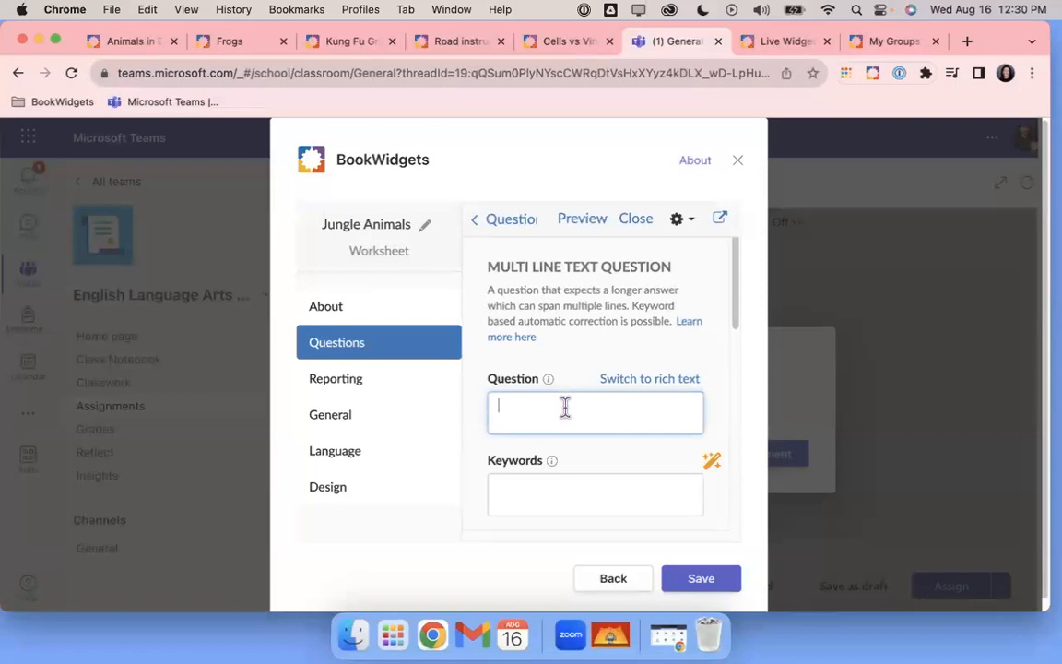
{"action": "type", "text": "Instructions:  In a well-developed 5 sentenc"}
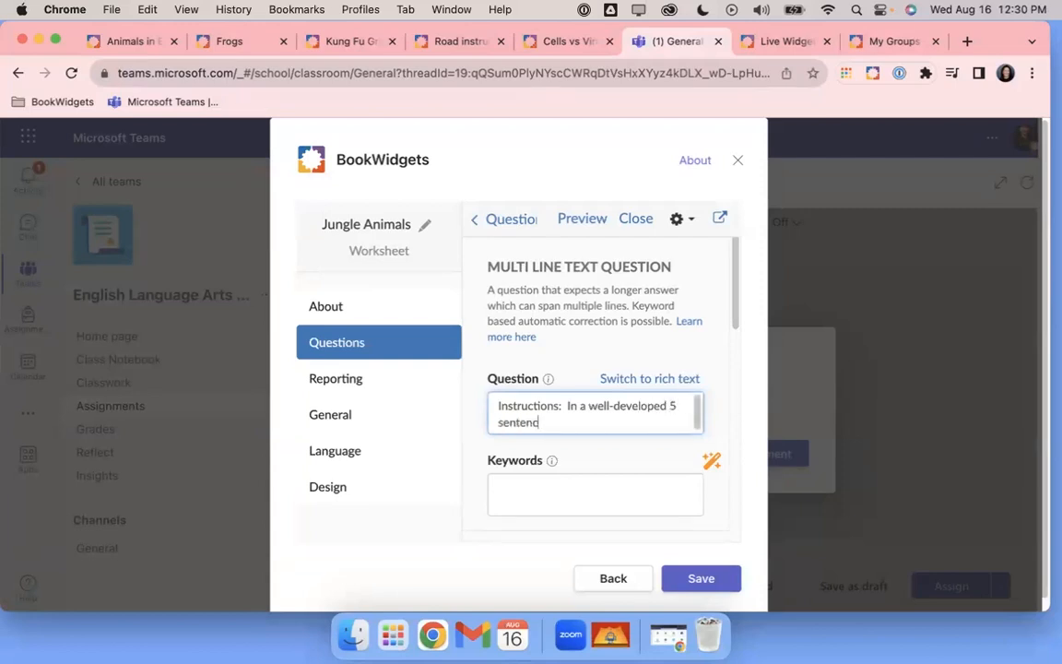
{"action": "type", "text": "e paragraph, tell me about y"}
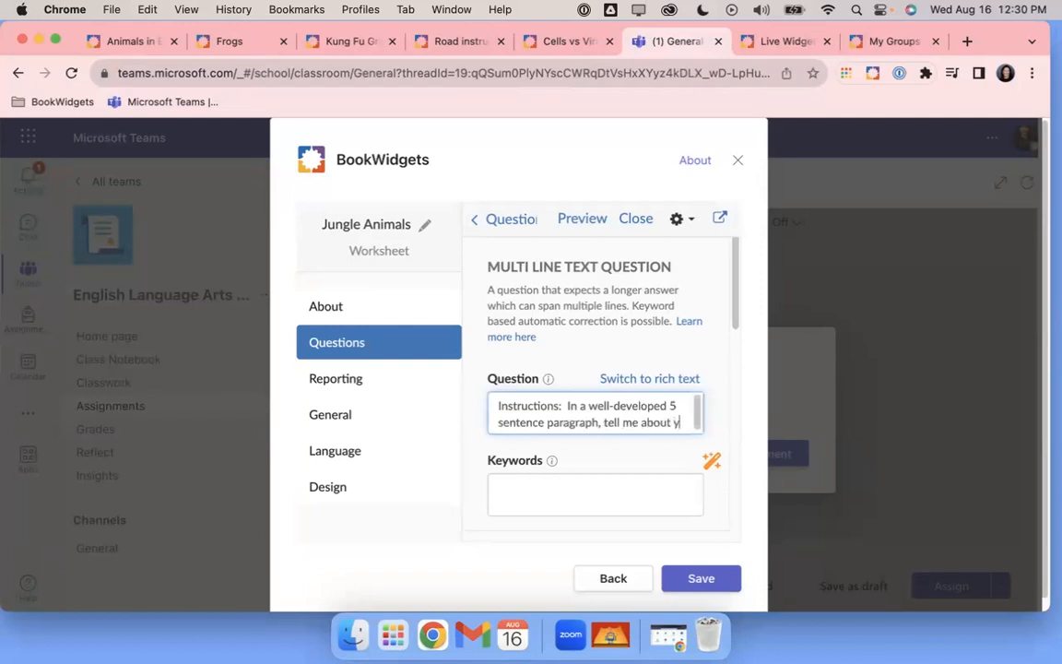
{"action": "type", "text": "our favorite"}
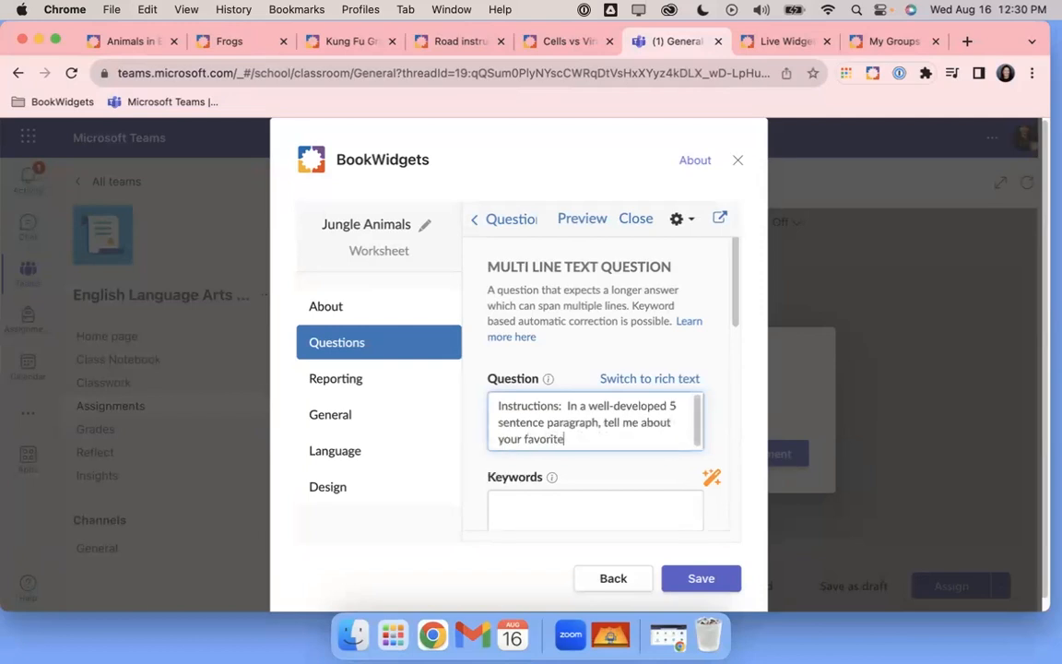
{"action": "type", "text": " jungle animal.  INcl"}
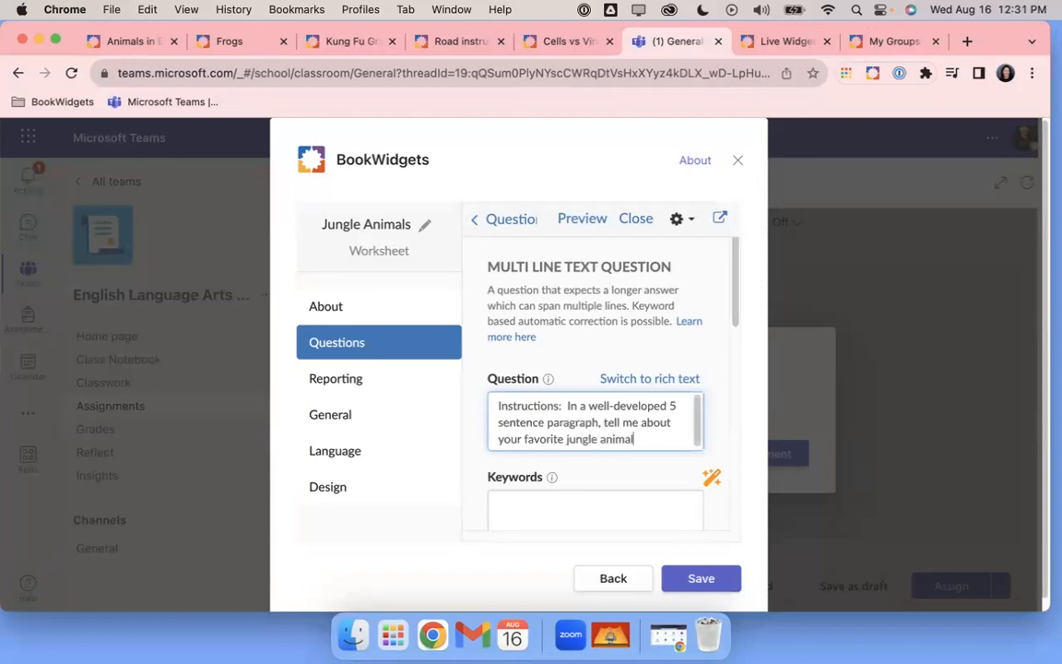
{"action": "key", "text": "BackSpace"}
{"action": "key", "text": "BackSpace"}
{"action": "key", "text": "BackSpace"}
{"action": "type", "text": "nclude 5 sentences and 3 ajectives"}
{"action": "key", "text": "BackSpace"}
{"action": "key", "text": "BackSpace"}
{"action": "key", "text": "BackSpace"}
{"action": "key", "text": "BackSpace"}
{"action": "type", "text": "d"}
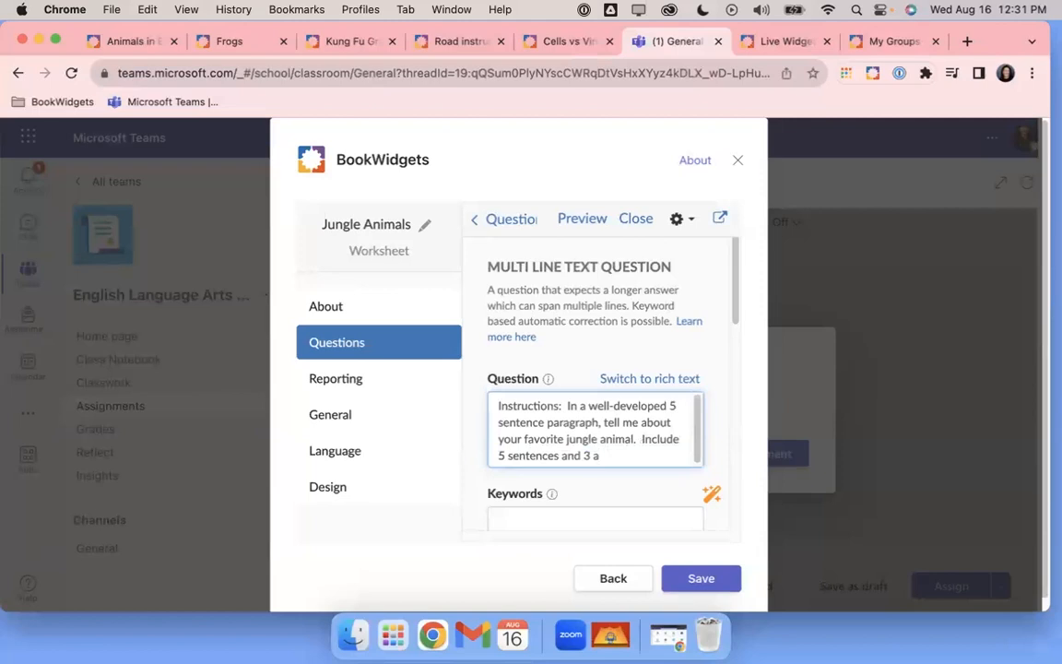
{"action": "type", "text": "jectives."}
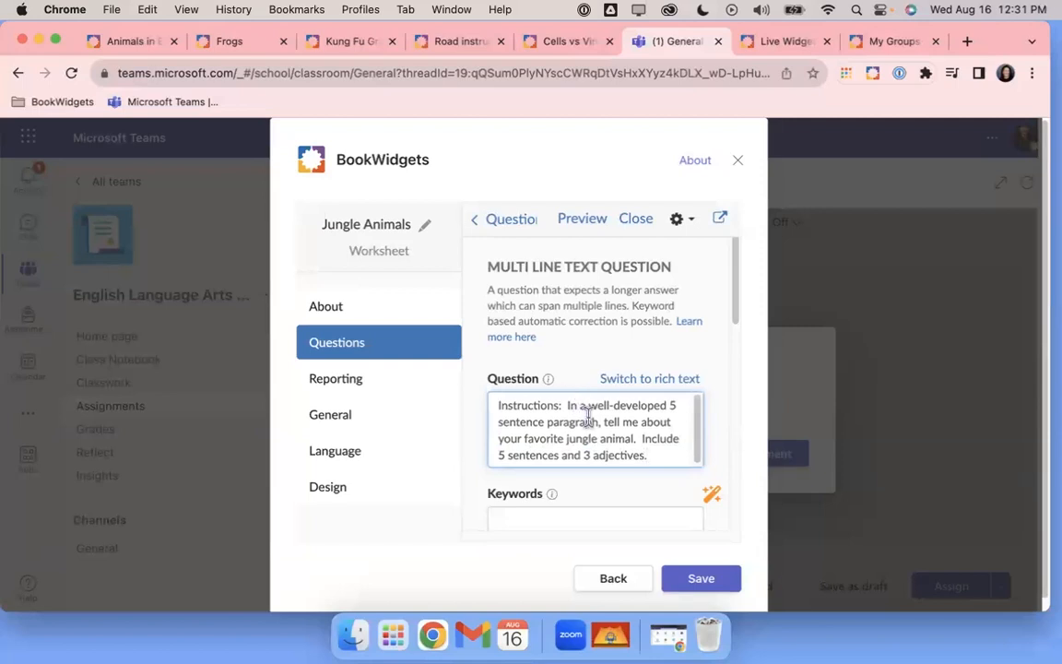
Review the new question, highlighting the phrase '5 sentence paragraph'
{"action": "scroll", "coordinate": [613, 422], "scroll_direction": "down", "scroll_amount": 2}
{"action": "scroll", "coordinate": [619, 422], "scroll_direction": "down", "scroll_amount": 1}
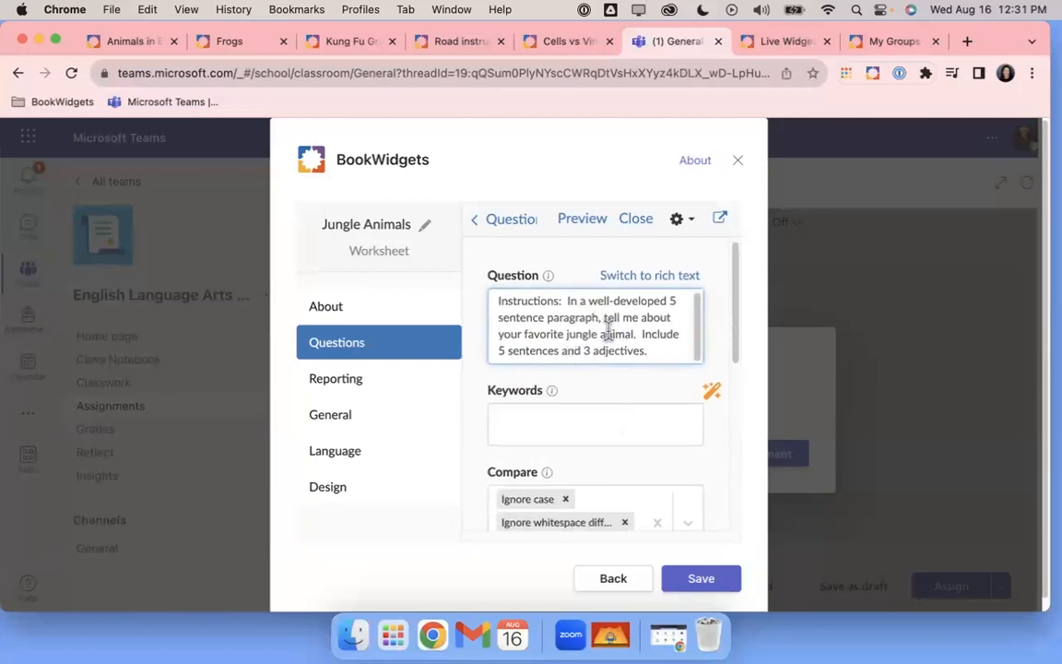
{"action": "left_click_drag", "start_coordinate": [669, 302], "coordinate": [600, 318]}
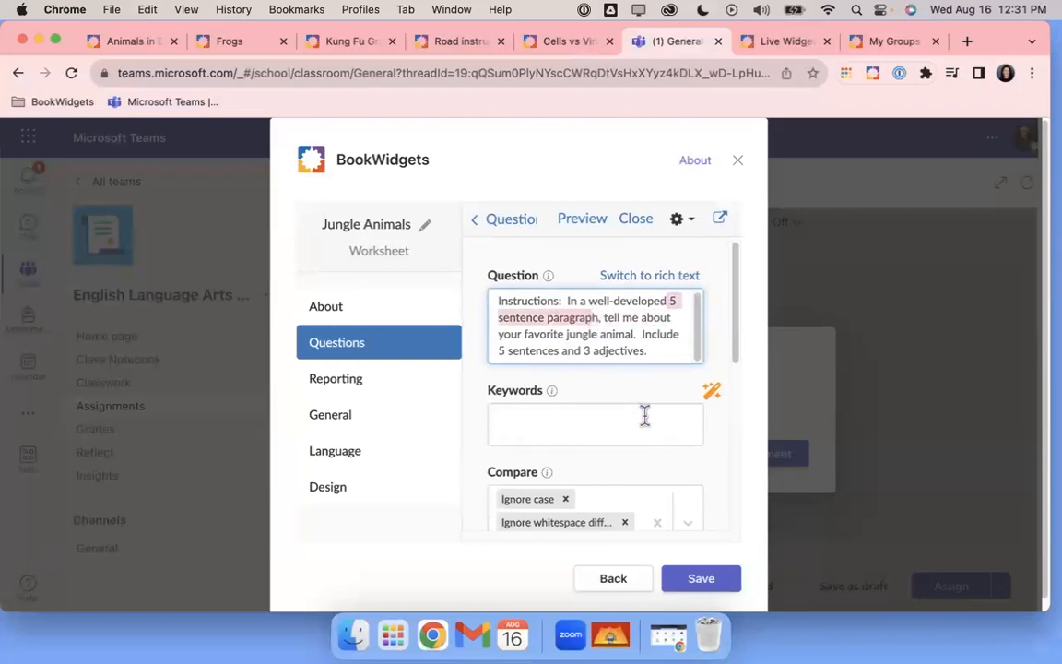
{"action": "scroll", "coordinate": [640, 414], "scroll_direction": "down", "scroll_amount": 5}
{"action": "scroll", "coordinate": [640, 414], "scroll_direction": "down", "scroll_amount": 4}
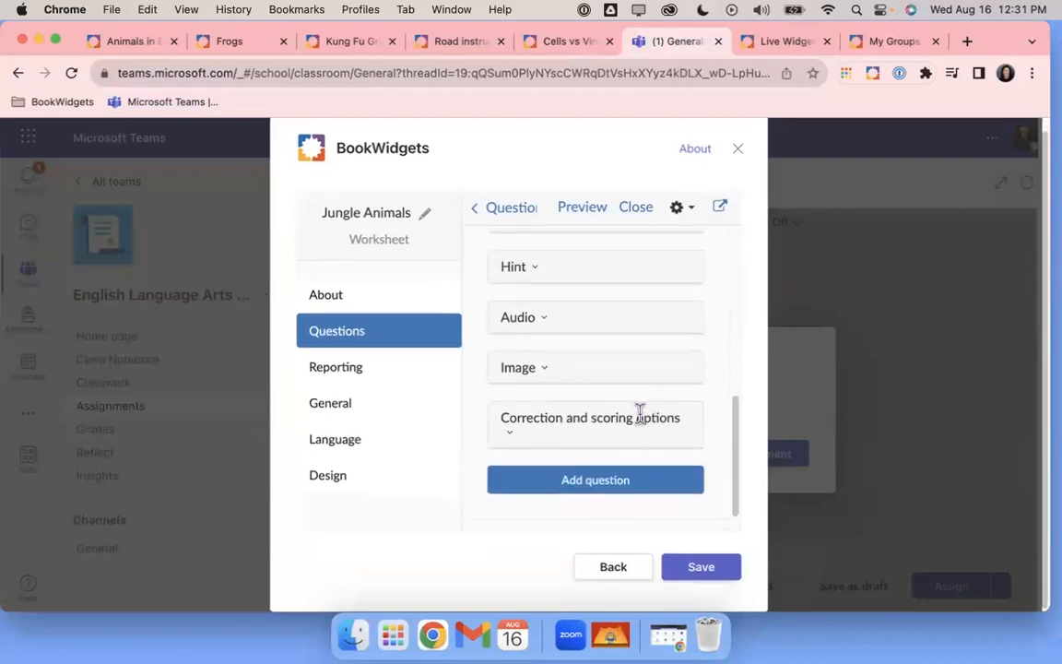
Set the question's scoring weight to 5 under Correction and scoring options
{"action": "left_click", "coordinate": [623, 425]}
{"action": "scroll", "coordinate": [624, 425], "scroll_direction": "down", "scroll_amount": 3}
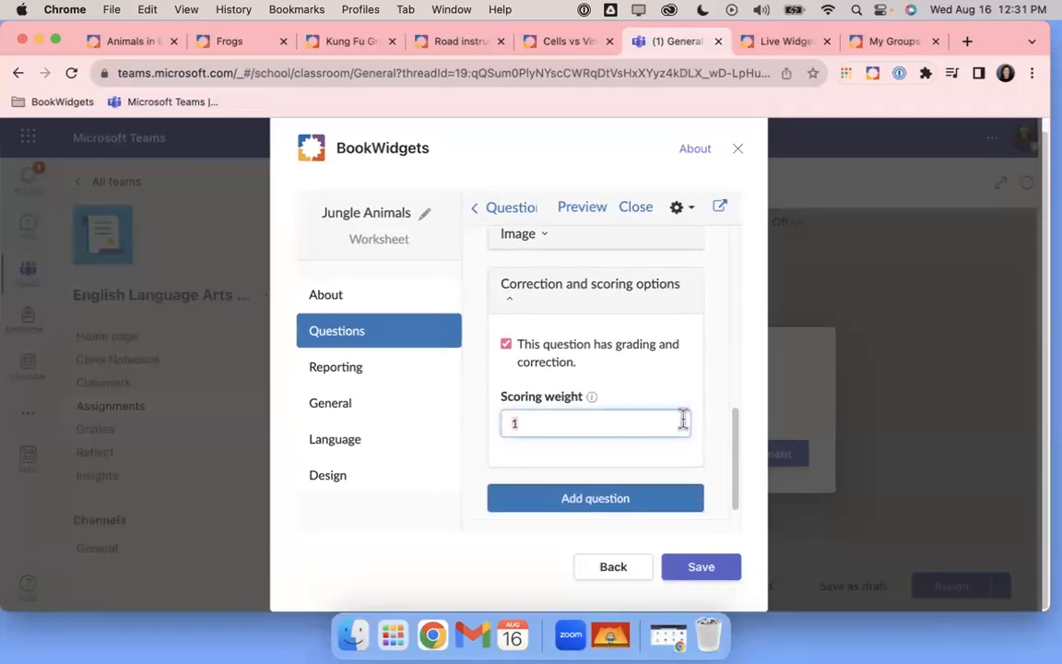
{"action": "left_click", "coordinate": [683, 421]}
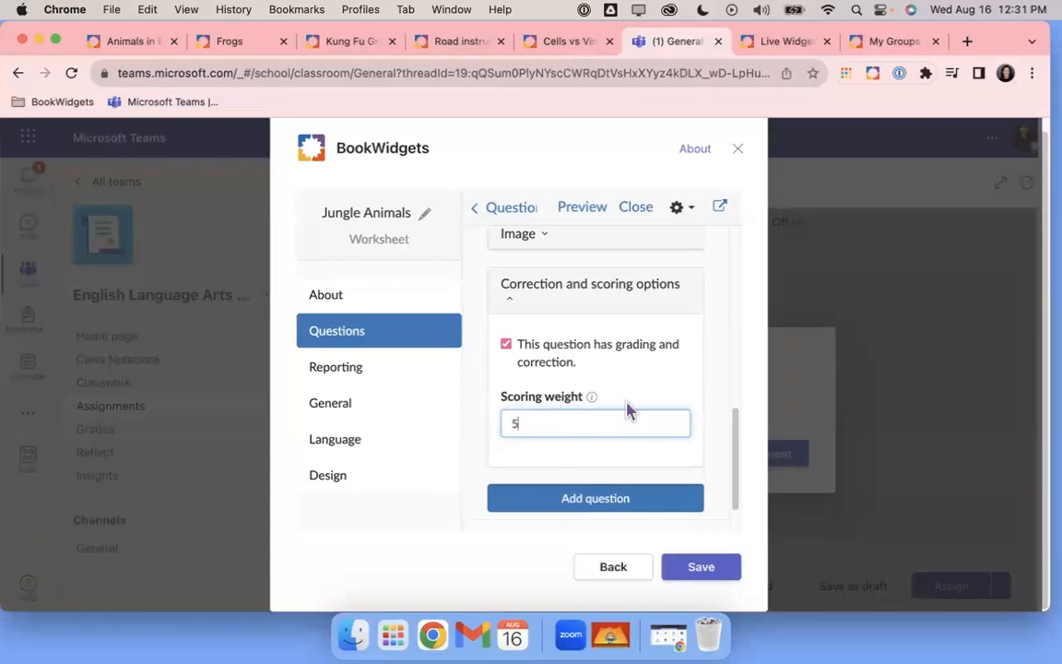
{"action": "scroll", "coordinate": [628, 411], "scroll_direction": "down", "scroll_amount": 1}
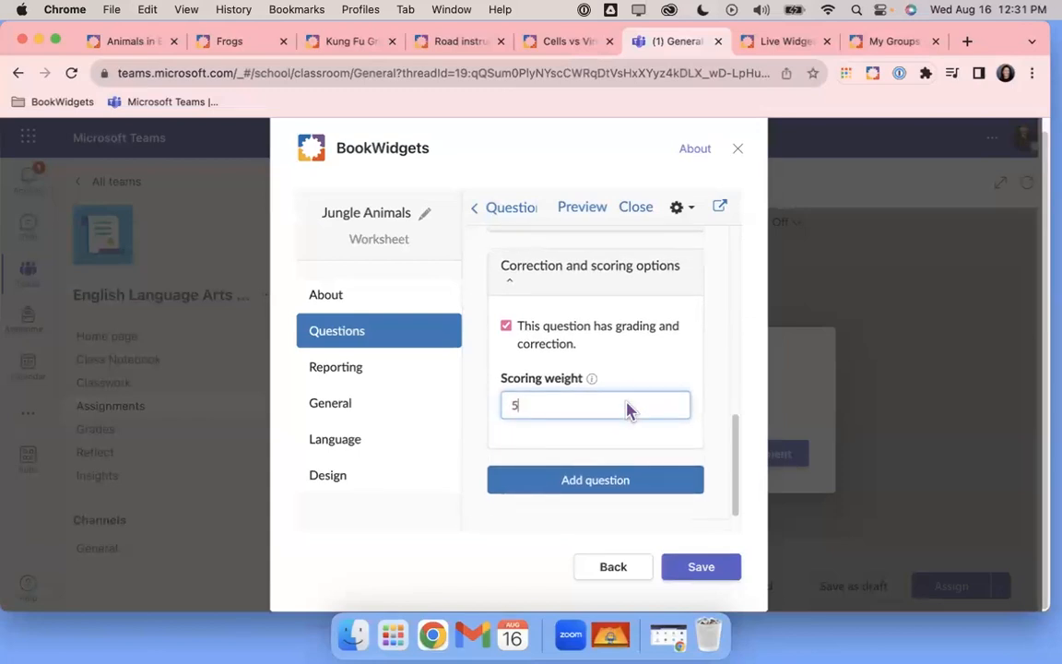
{"action": "scroll", "coordinate": [627, 410], "scroll_direction": "up", "scroll_amount": 15}
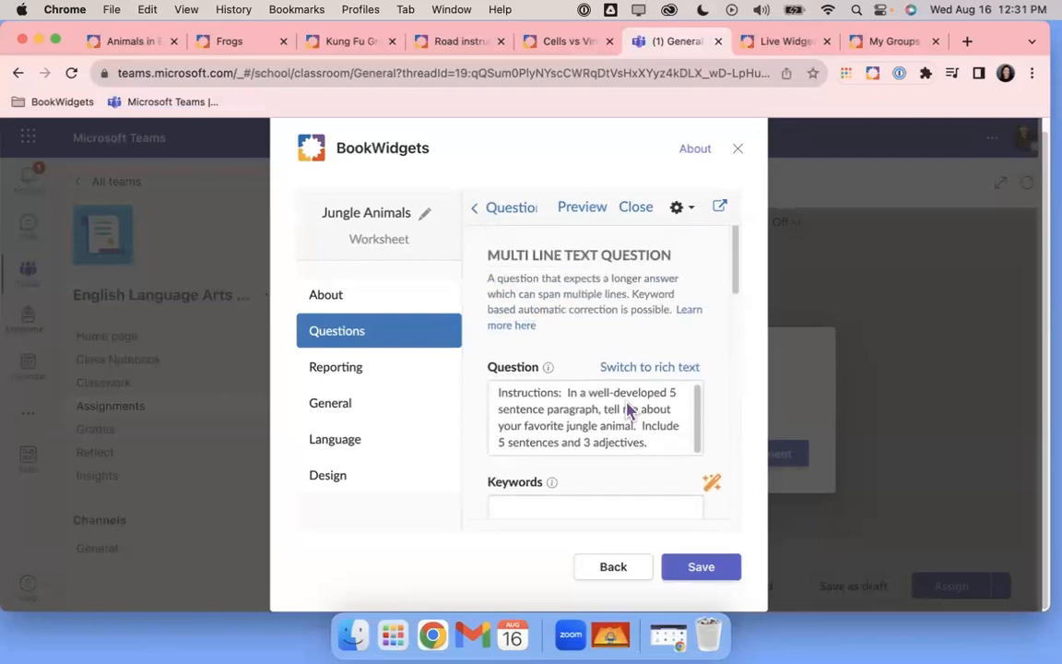
Preview the worksheet in Student View, then close the preview to resume editing
{"action": "left_click", "coordinate": [584, 208]}
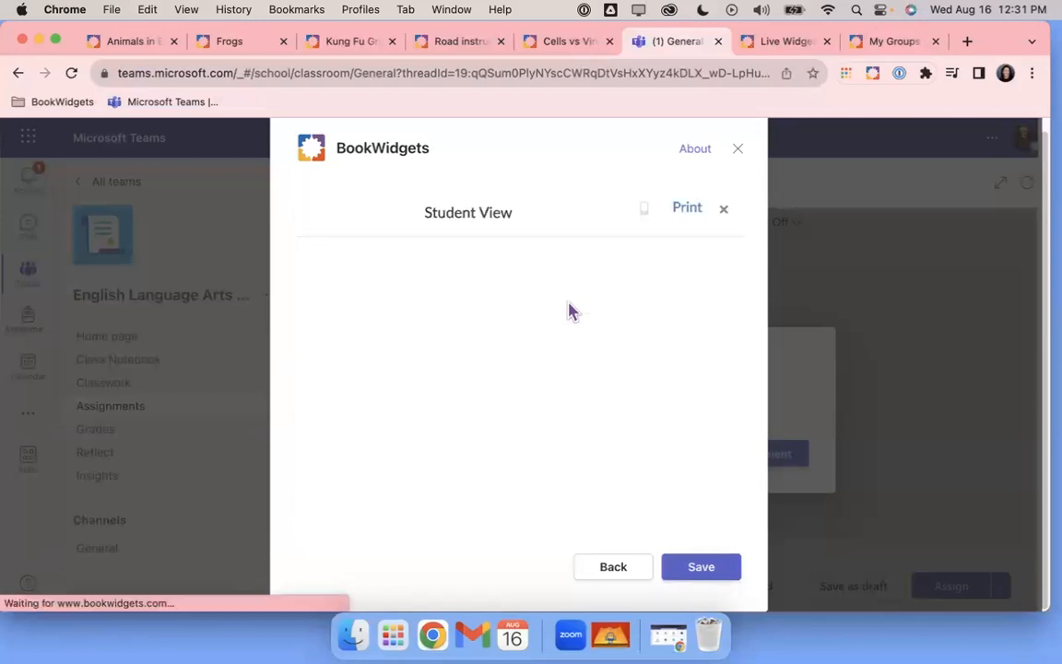
{"action": "scroll", "coordinate": [599, 387], "scroll_direction": "up", "scroll_amount": 20}
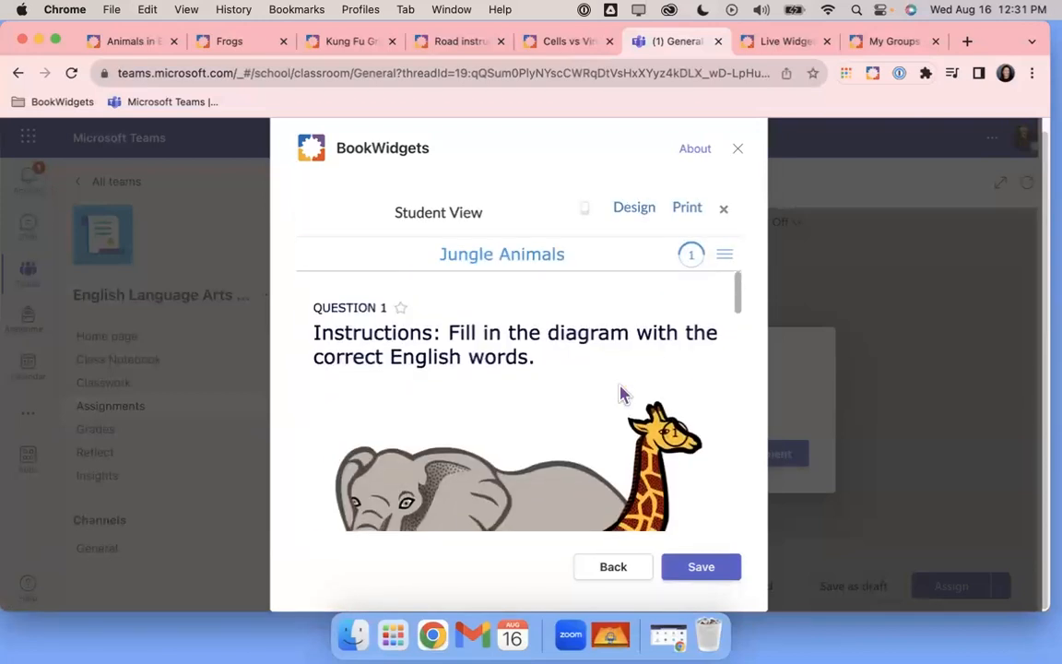
{"action": "scroll", "coordinate": [619, 395], "scroll_direction": "down", "scroll_amount": 10}
{"action": "scroll", "coordinate": [620, 395], "scroll_direction": "down", "scroll_amount": 10}
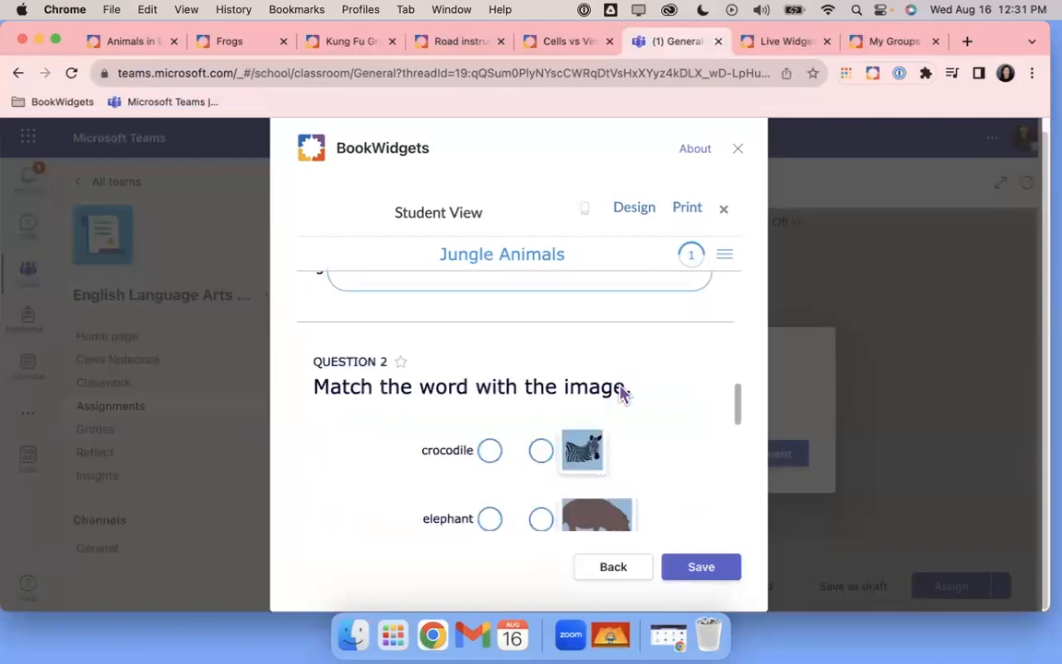
{"action": "scroll", "coordinate": [632, 396], "scroll_direction": "down", "scroll_amount": 10}
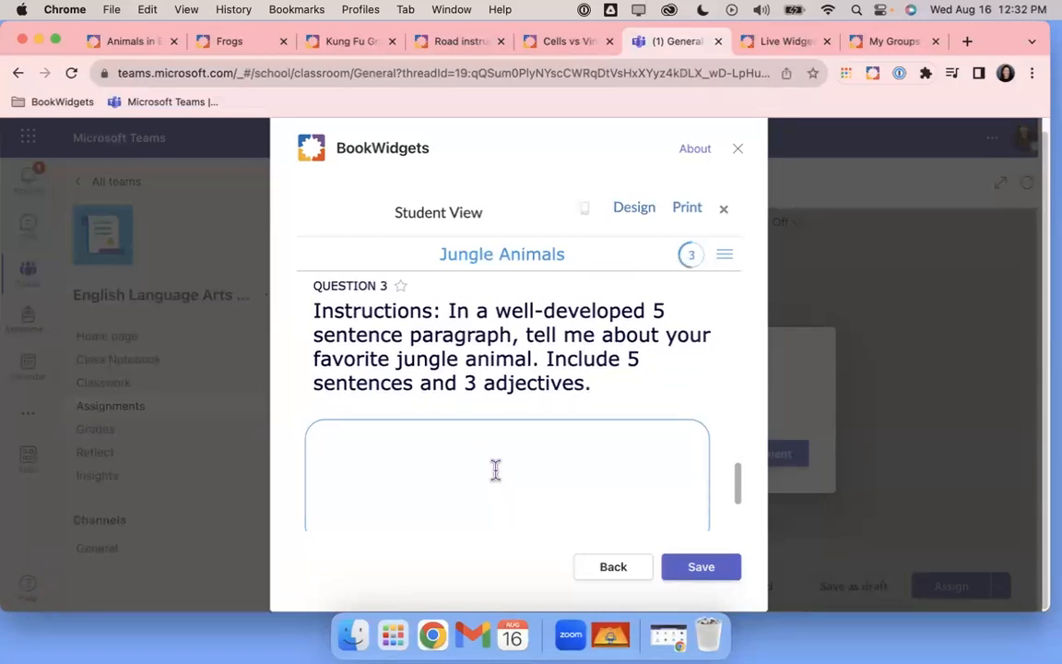
{"action": "left_click", "coordinate": [725, 214]}
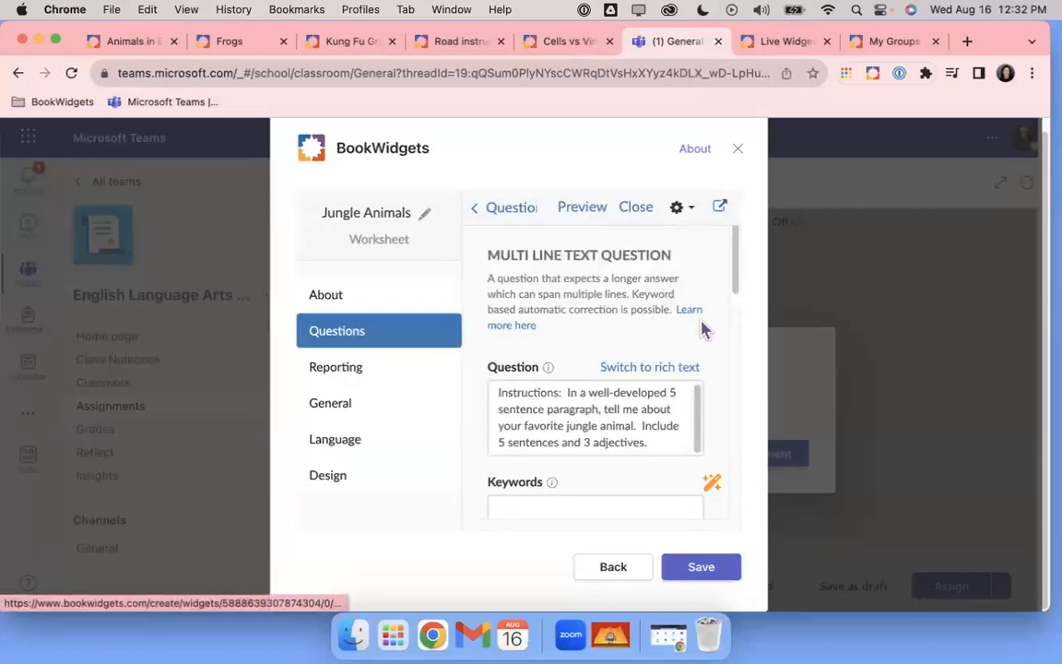
Save the worksheet and confirm updating the assignment's points in Teams
{"action": "scroll", "coordinate": [692, 361], "scroll_direction": "down", "scroll_amount": 10}
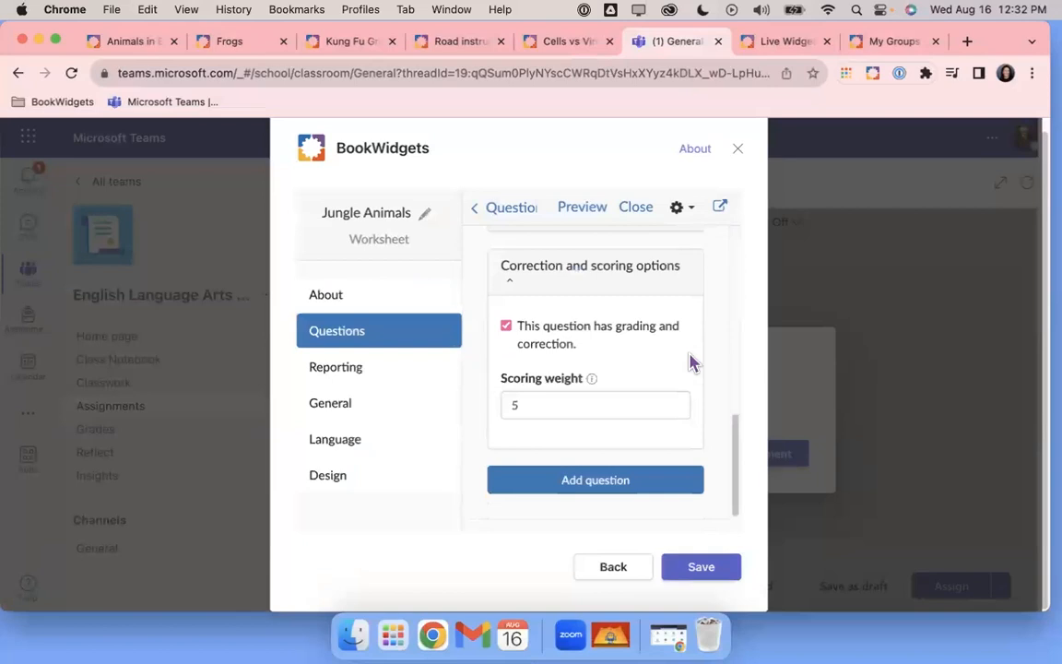
{"action": "left_click", "coordinate": [699, 569]}
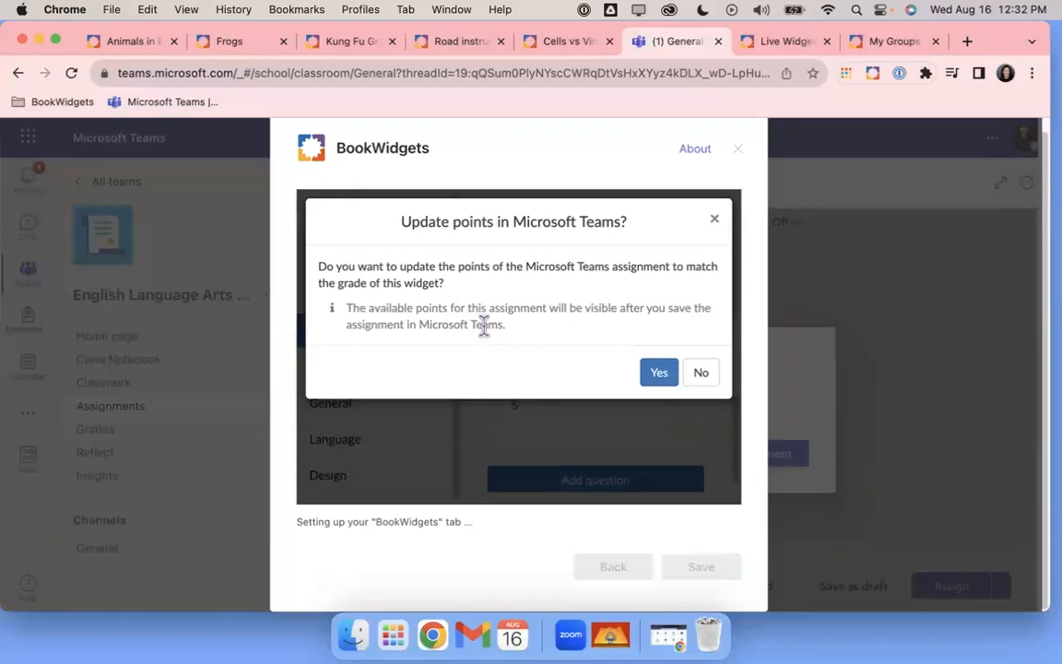
{"action": "left_click", "coordinate": [654, 376]}
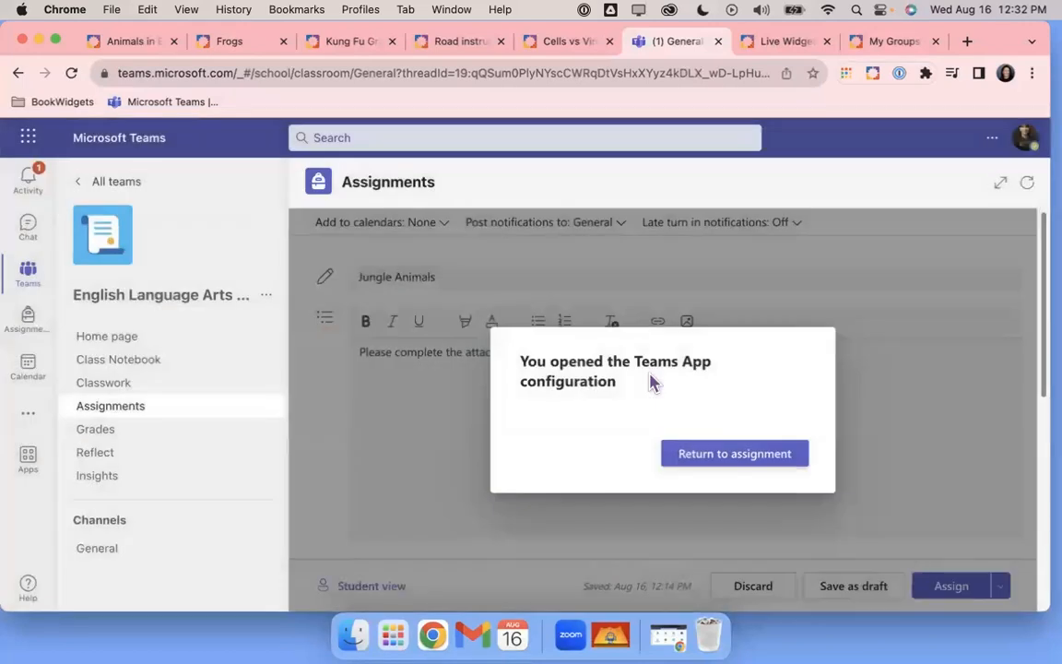
Return to the assignment form and review its Assign options and Aug 18, 2023 due date
{"action": "left_click", "coordinate": [713, 462]}
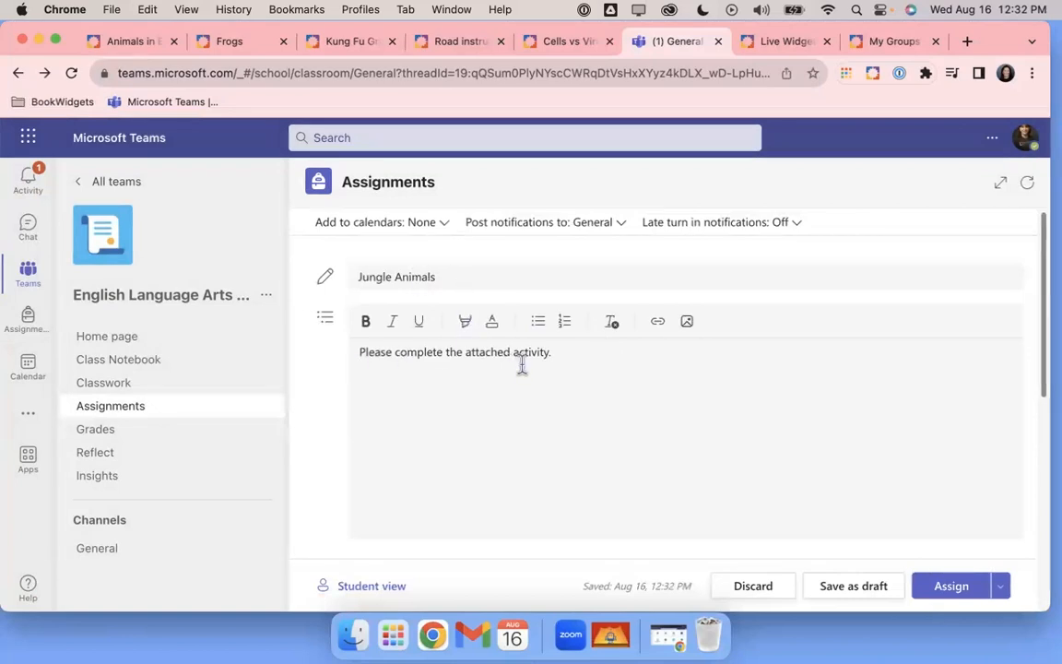
{"action": "scroll", "coordinate": [597, 381], "scroll_direction": "down", "scroll_amount": 5}
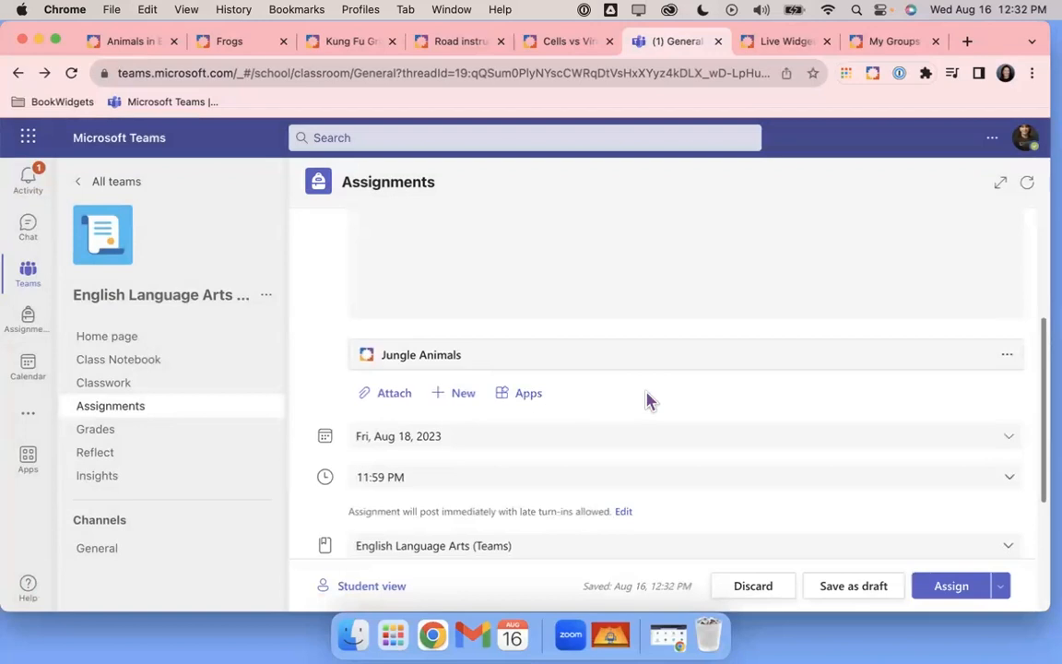
{"action": "scroll", "coordinate": [647, 398], "scroll_direction": "down", "scroll_amount": 3}
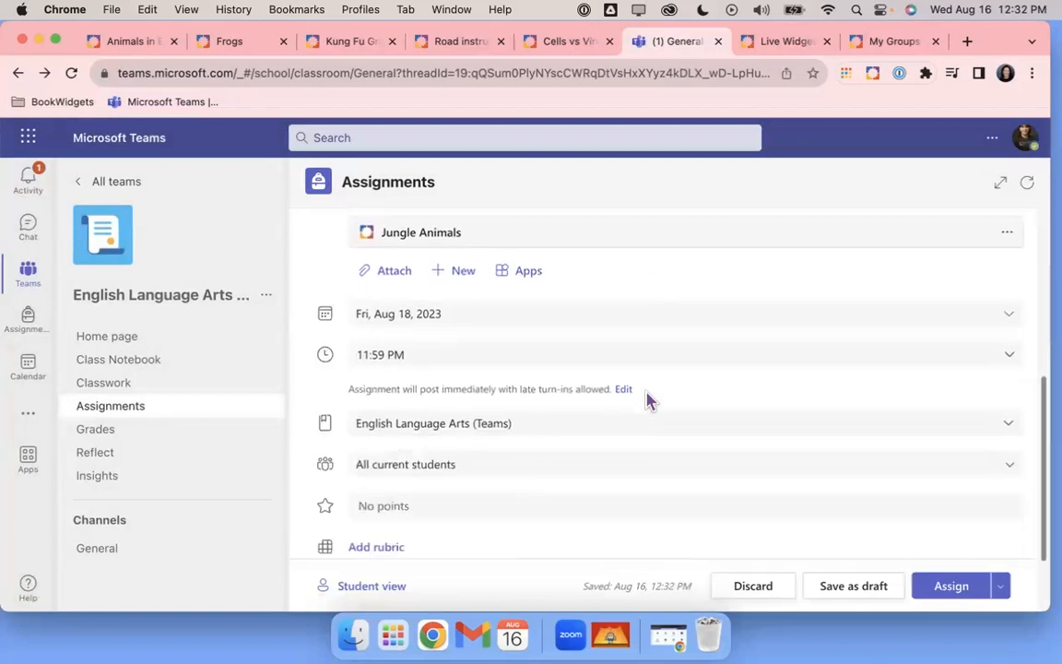
{"action": "left_click", "coordinate": [1000, 588]}
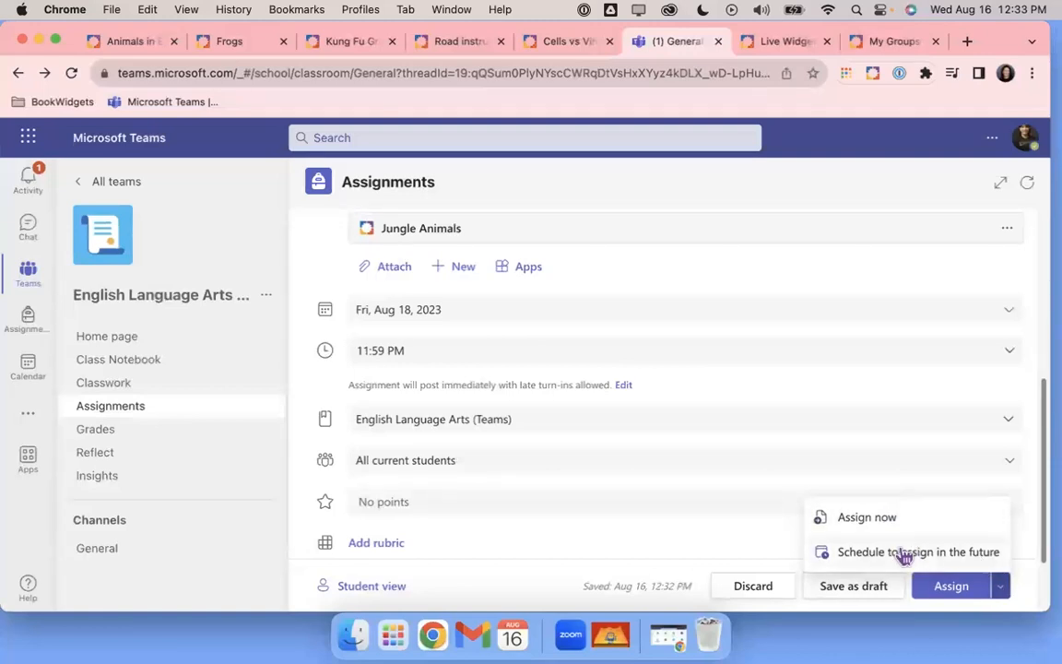
{"action": "left_click", "coordinate": [671, 534]}
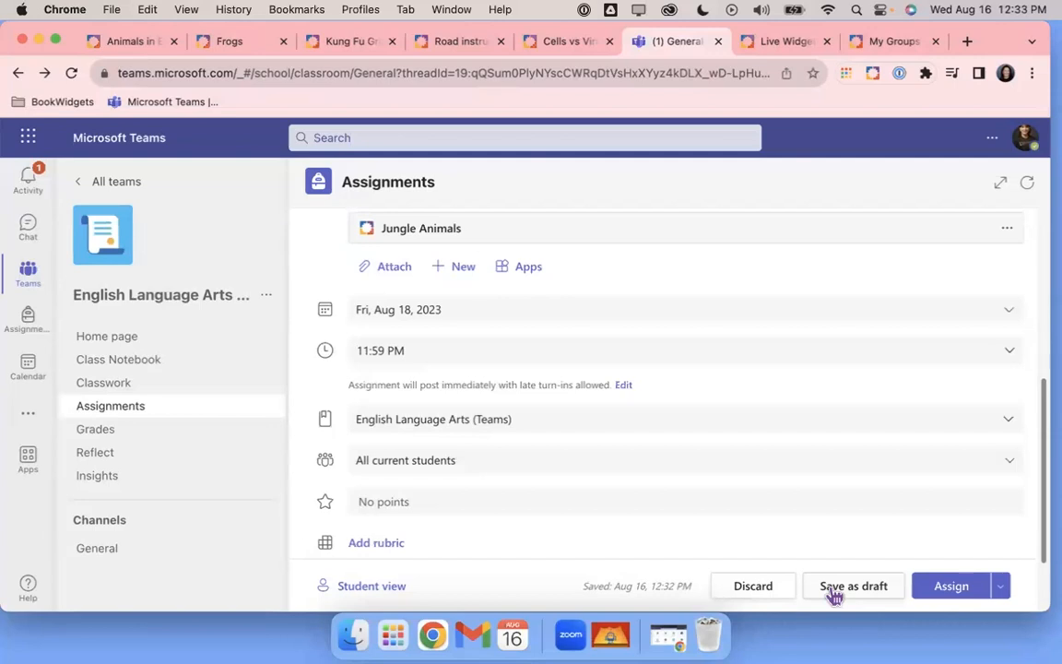
{"action": "scroll", "coordinate": [765, 484], "scroll_direction": "down", "scroll_amount": 3}
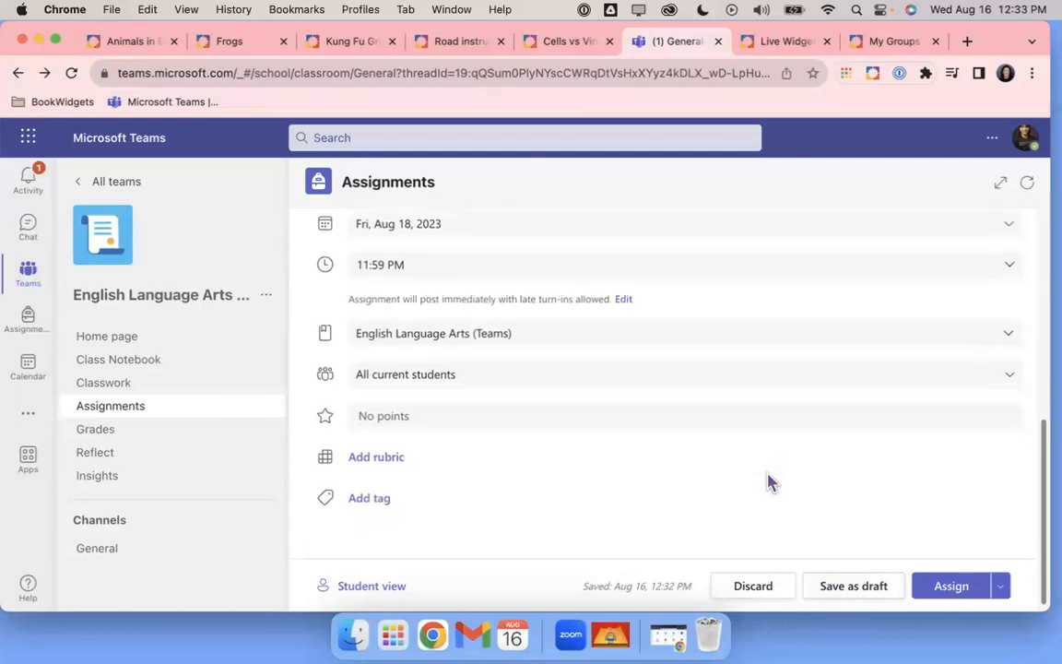
Assign Jungle Animals to all current students and check the Activity feed
{"action": "left_click", "coordinate": [954, 591]}
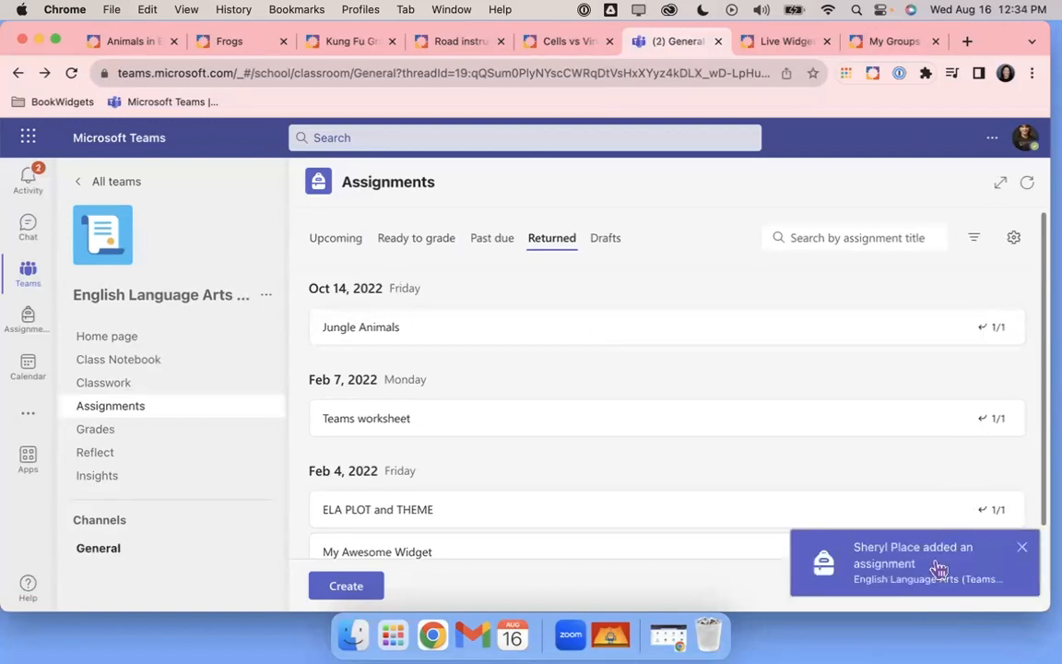
{"action": "left_click", "coordinate": [1019, 552]}
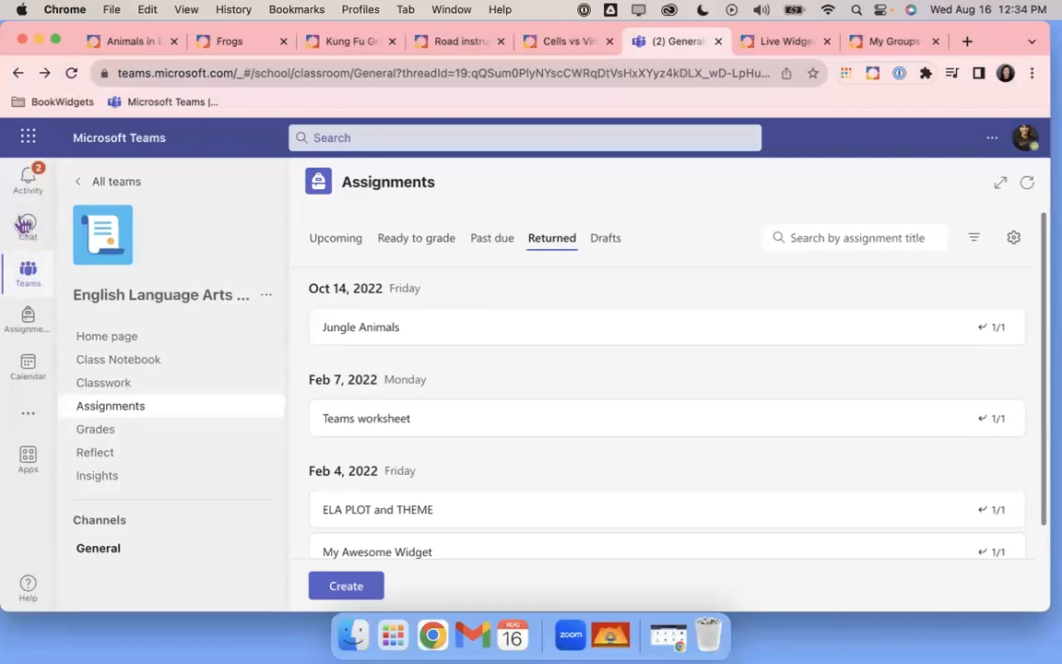
{"action": "left_click", "coordinate": [30, 170]}
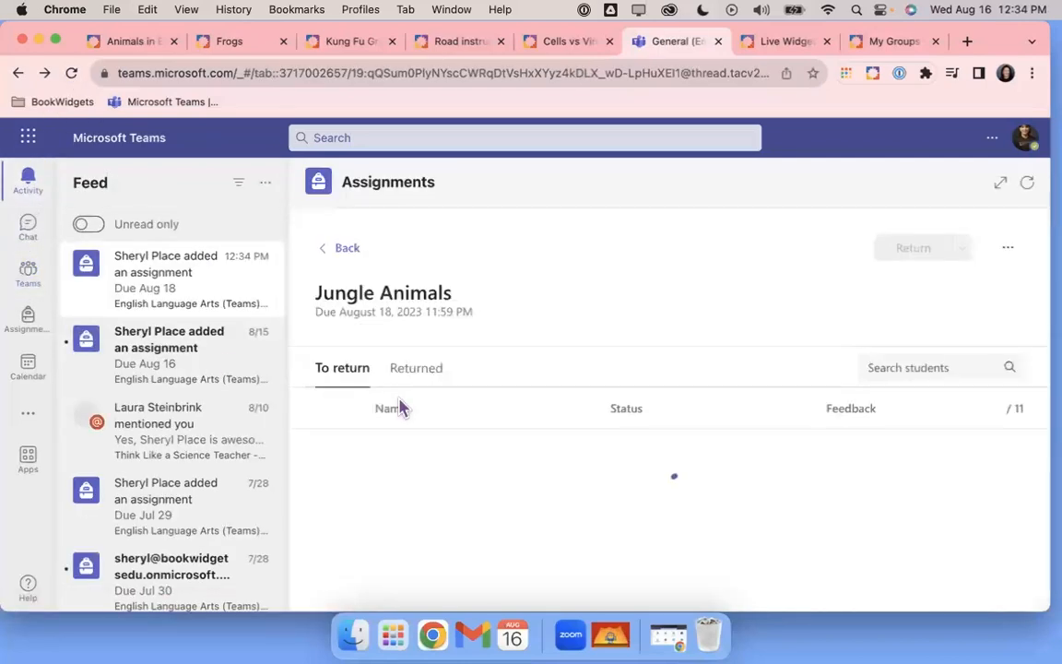
{"action": "left_click", "coordinate": [343, 249]}
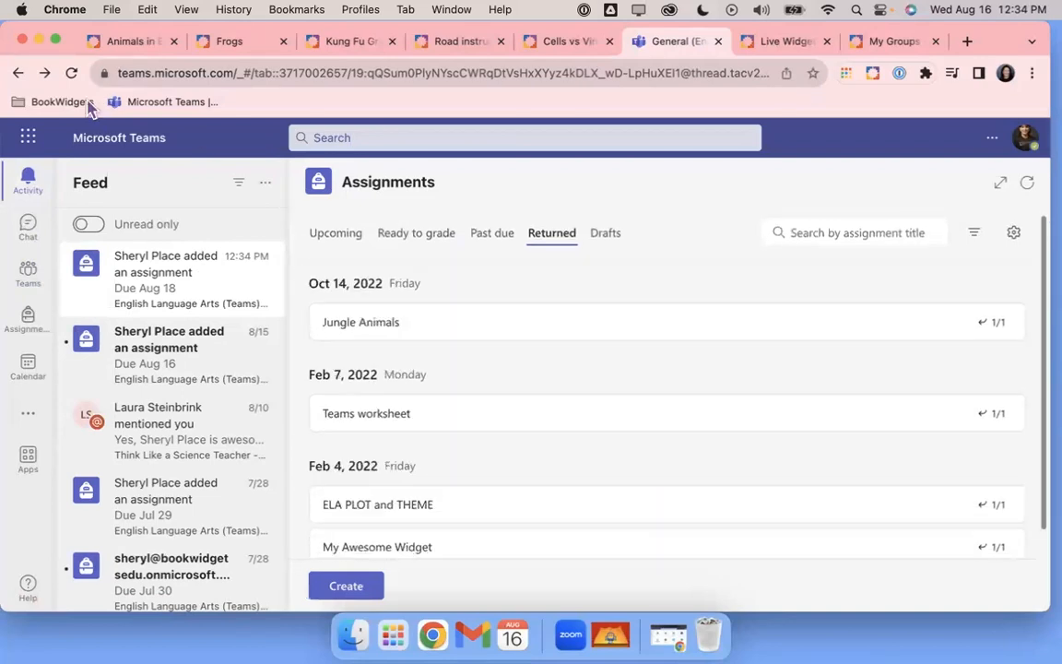
Open the English Language Arts team's General channel and narrow the browser window
{"action": "left_click", "coordinate": [70, 75]}
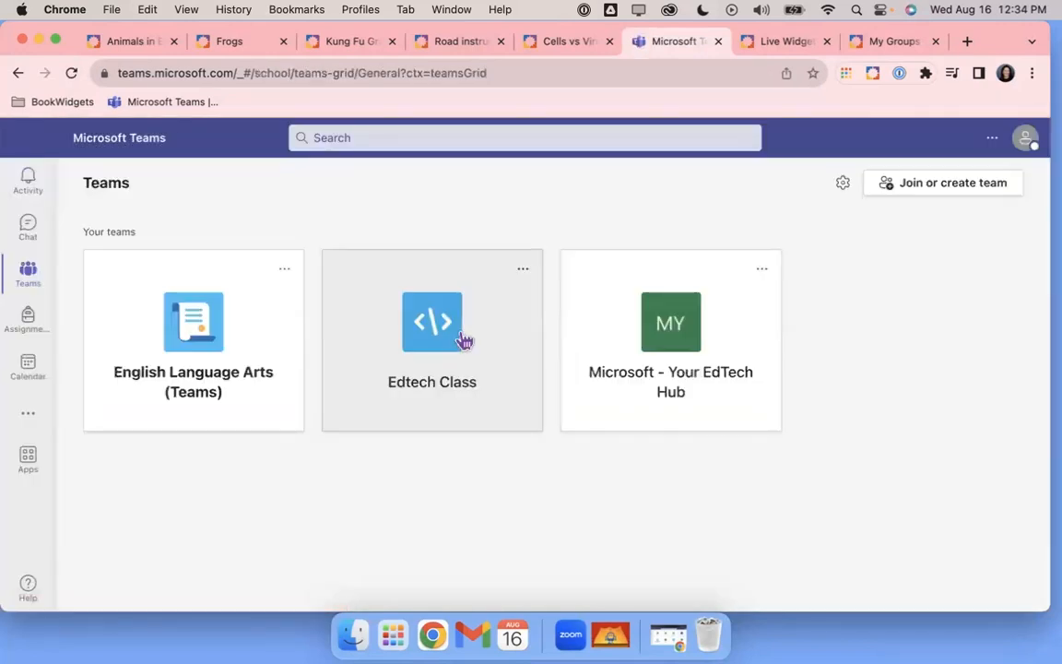
{"action": "left_click", "coordinate": [270, 340]}
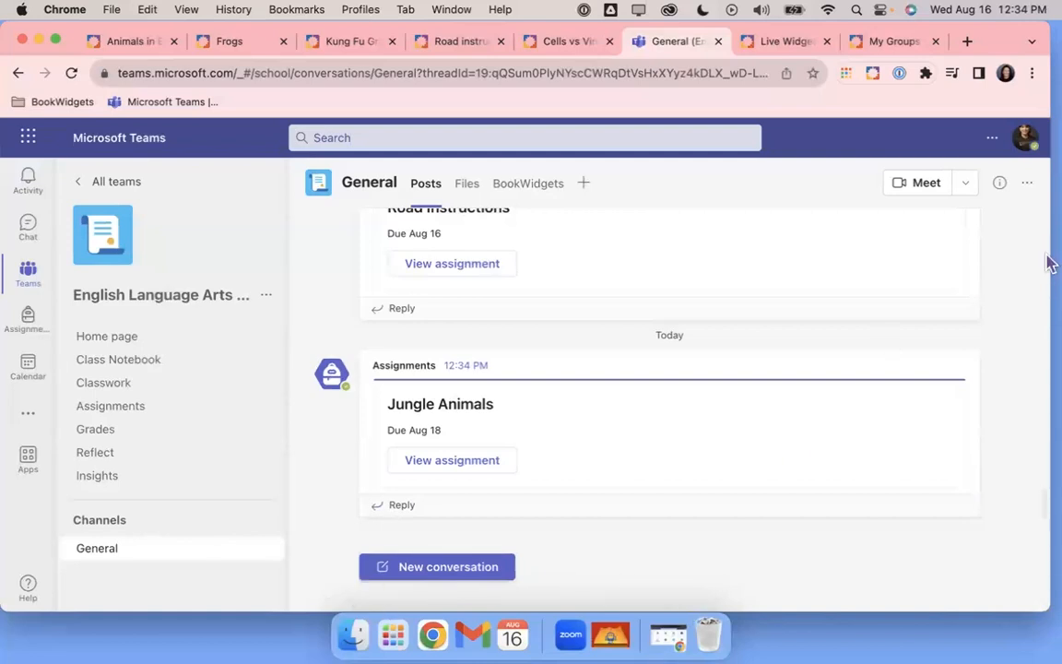
{"action": "left_click_drag", "start_coordinate": [1047, 261], "coordinate": [569, 360]}
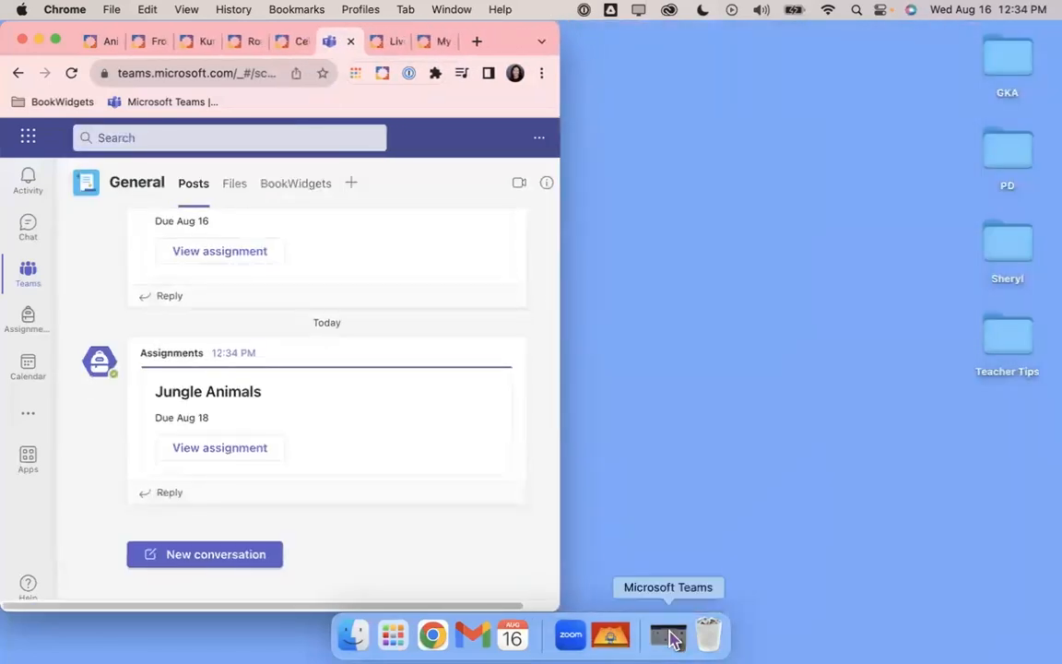
In the student's Teams window, open English Language Arts and view the Jungle Animals assignment
{"action": "left_click", "coordinate": [670, 635]}
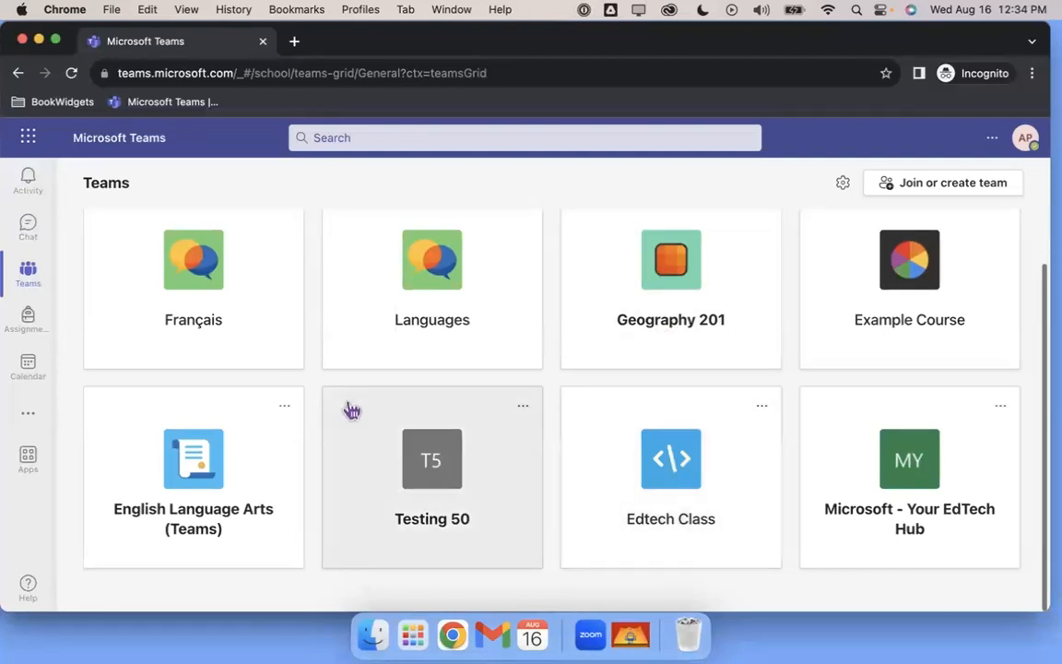
{"action": "left_click", "coordinate": [200, 463]}
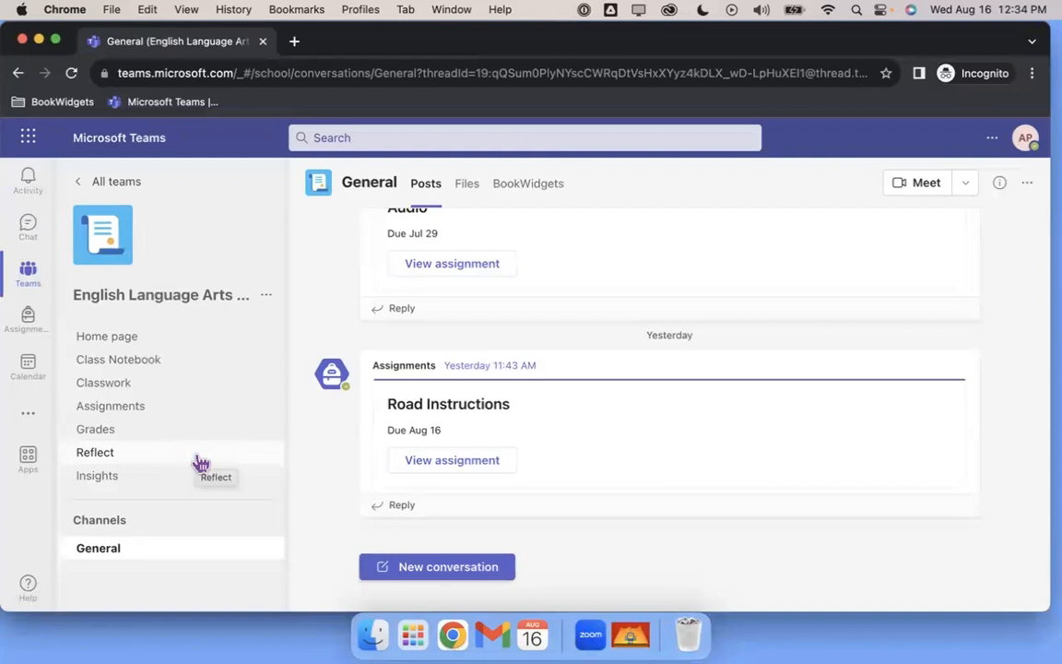
{"action": "scroll", "coordinate": [516, 424], "scroll_direction": "up", "scroll_amount": 10}
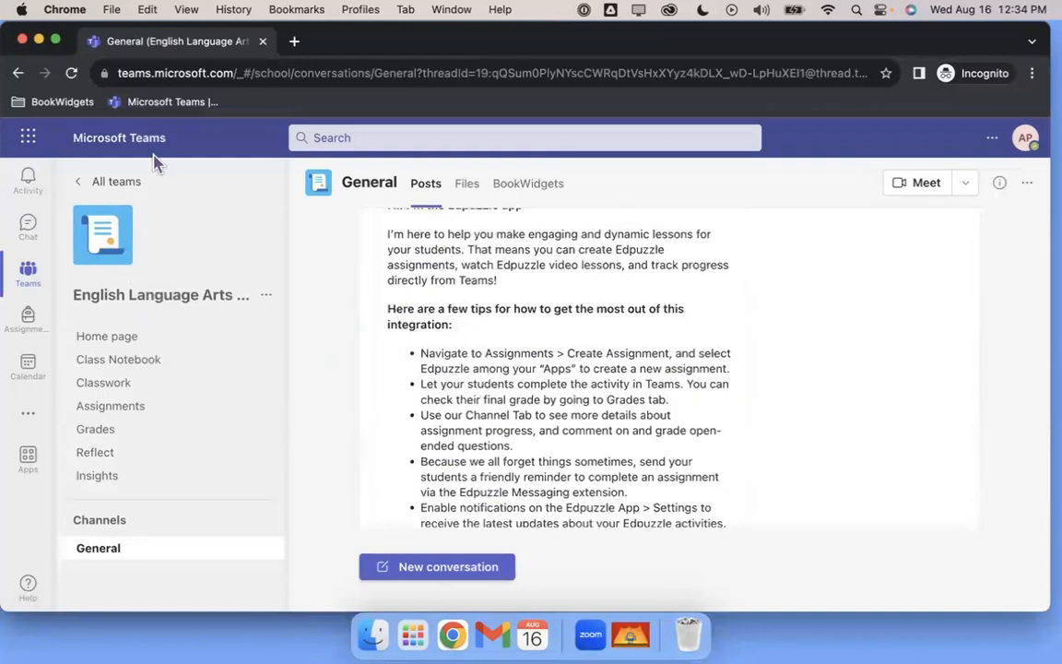
{"action": "left_click", "coordinate": [71, 73]}
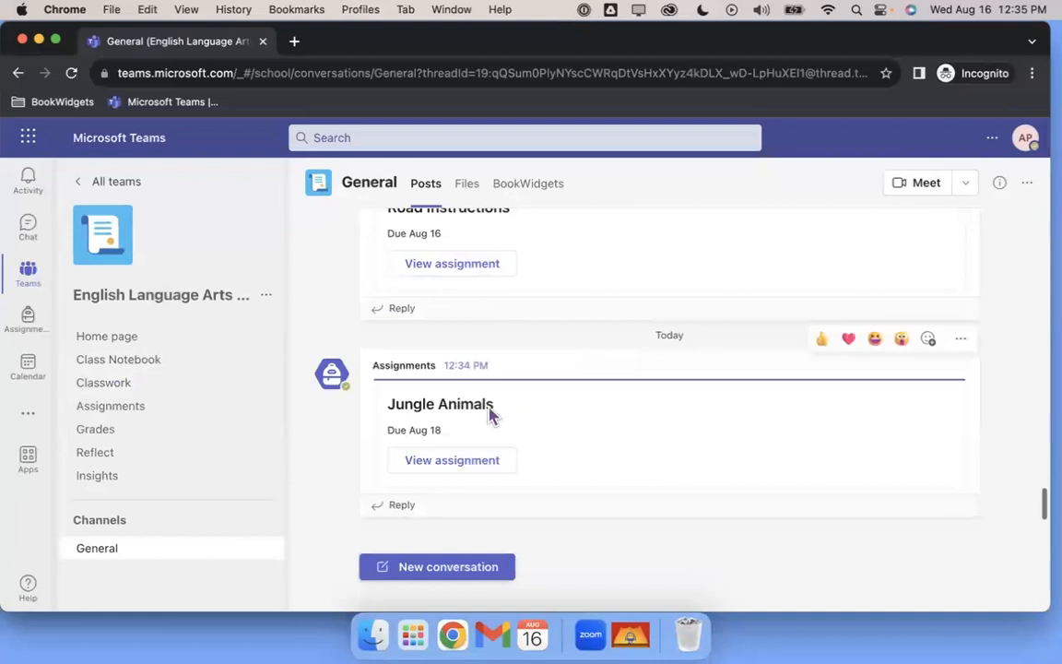
{"action": "left_click", "coordinate": [484, 465]}
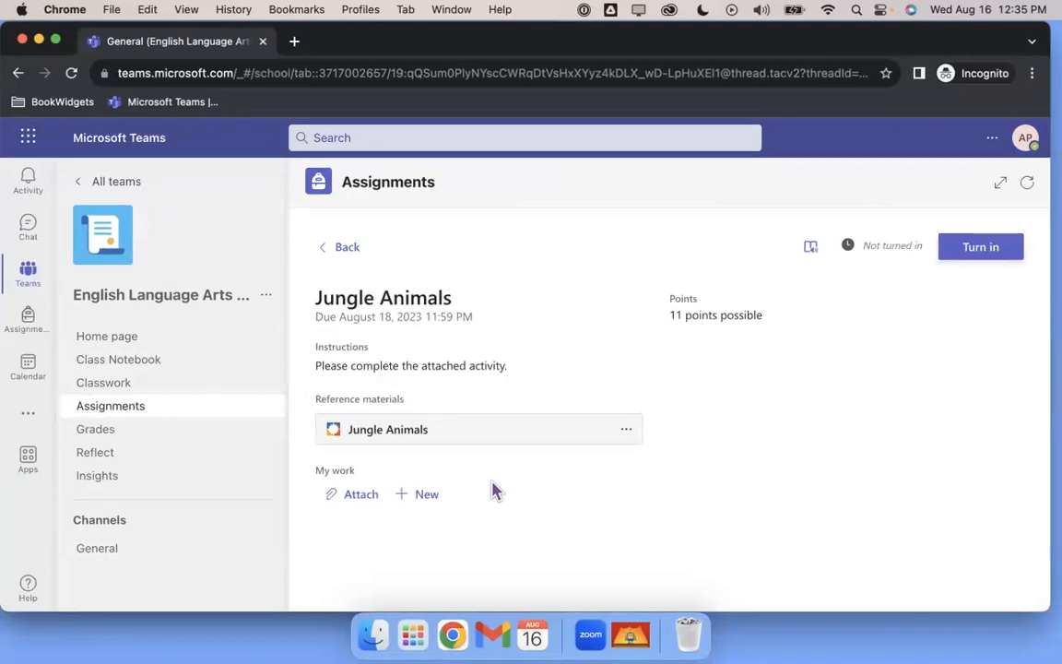
Open the attached Jungle Animals worksheet, signing in with the student's account
{"action": "left_click", "coordinate": [397, 437]}
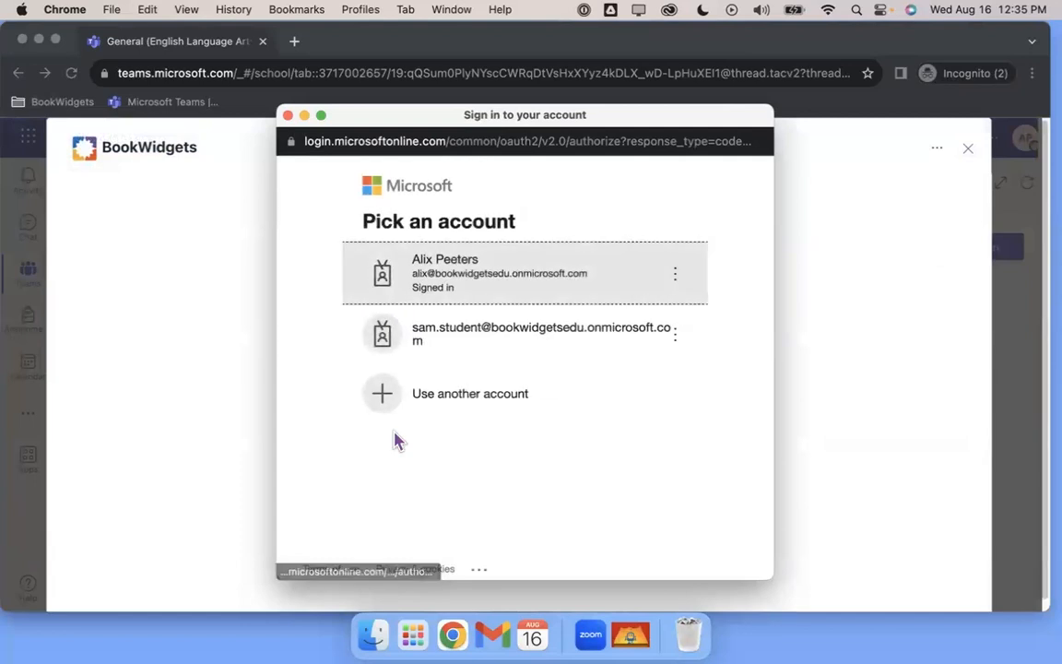
{"action": "left_click", "coordinate": [523, 288]}
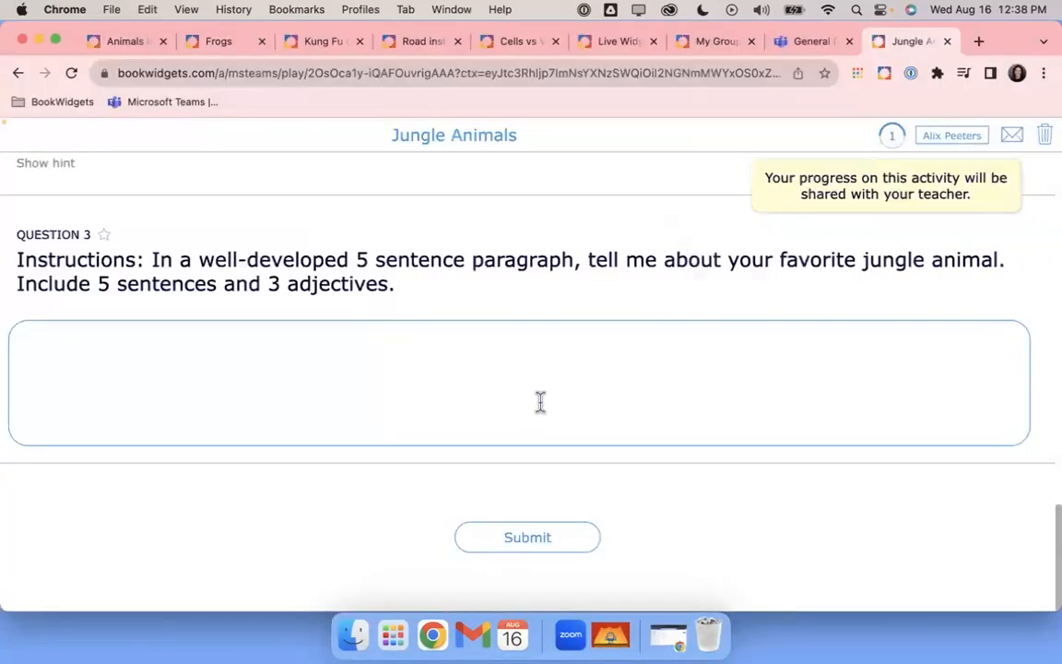
{"action": "scroll", "coordinate": [541, 402], "scroll_direction": "up", "scroll_amount": 15}
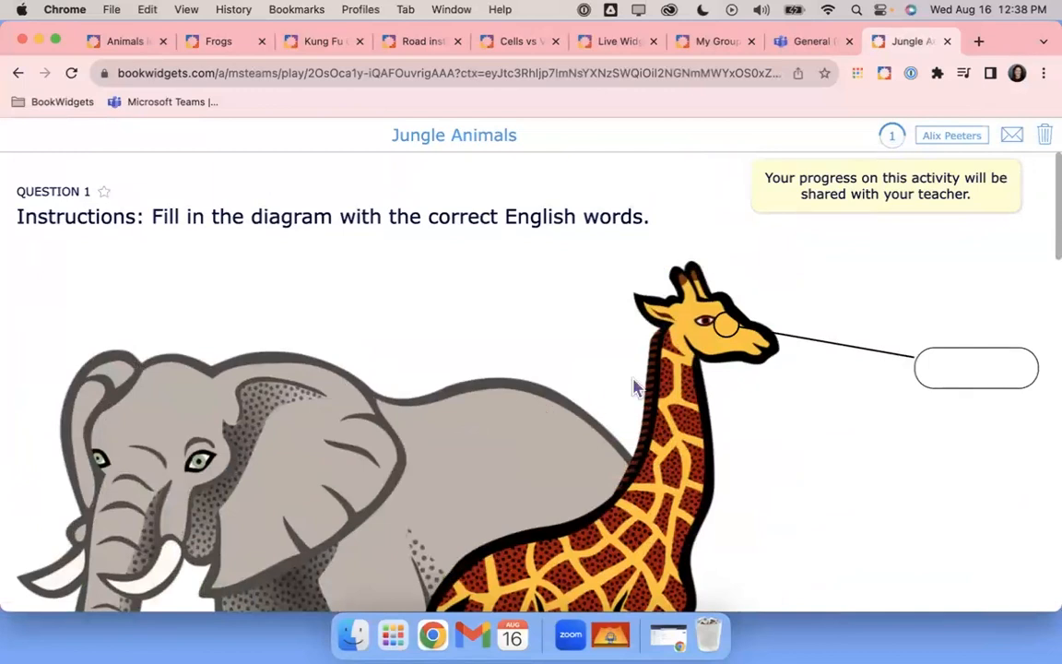
Label the giraffe 'giraffe' and the lion 'leon' in Question 1's diagram
{"action": "scroll", "coordinate": [633, 387], "scroll_direction": "down", "scroll_amount": 5}
{"action": "scroll", "coordinate": [633, 387], "scroll_direction": "up", "scroll_amount": 4}
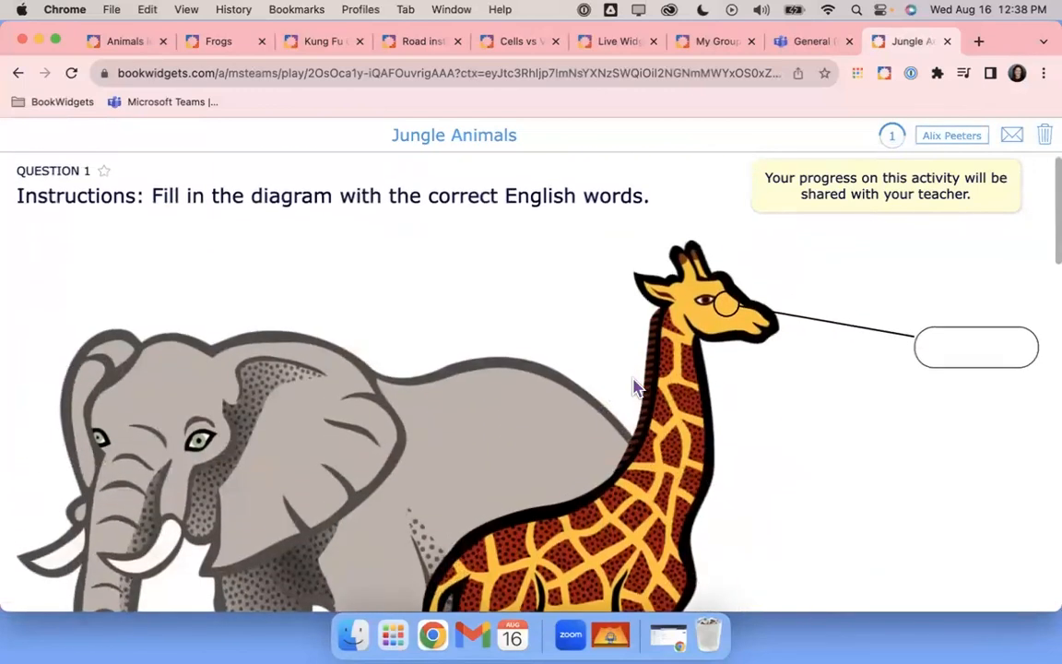
{"action": "left_click", "coordinate": [955, 351]}
{"action": "type", "text": "giraffe"}
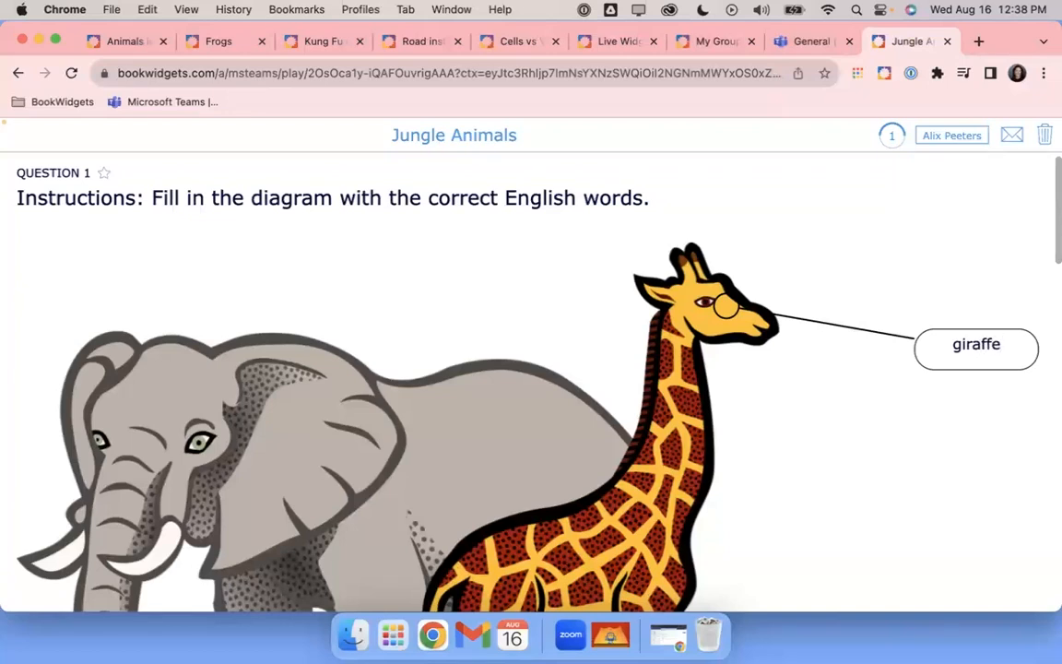
{"action": "scroll", "coordinate": [939, 361], "scroll_direction": "down", "scroll_amount": 10}
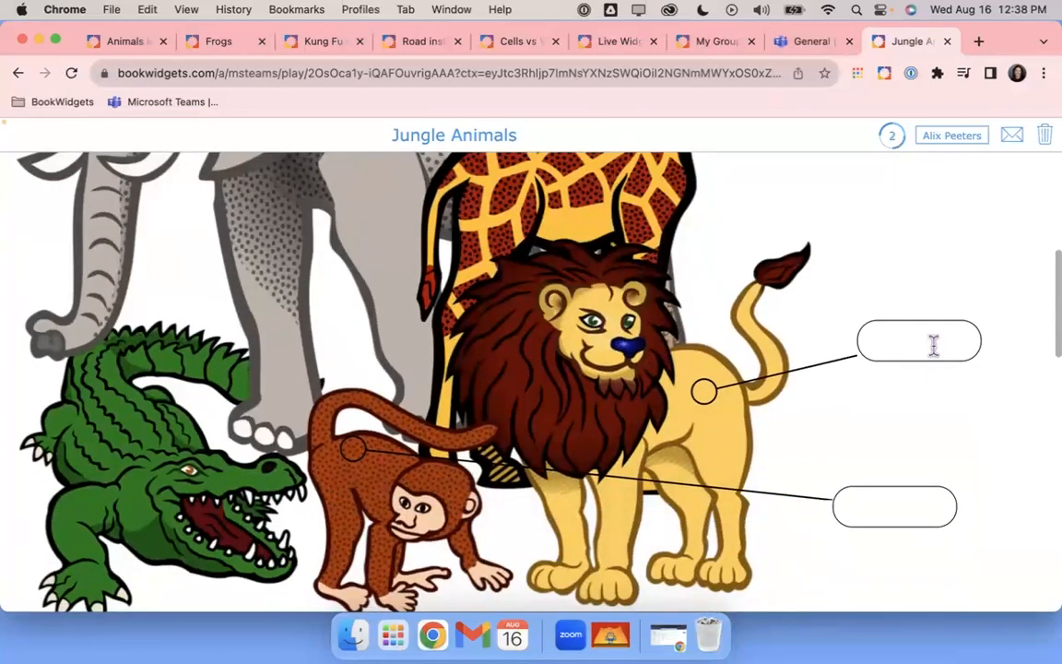
{"action": "type", "text": "leon"}
{"action": "scroll", "coordinate": [837, 420], "scroll_direction": "down", "scroll_amount": 3}
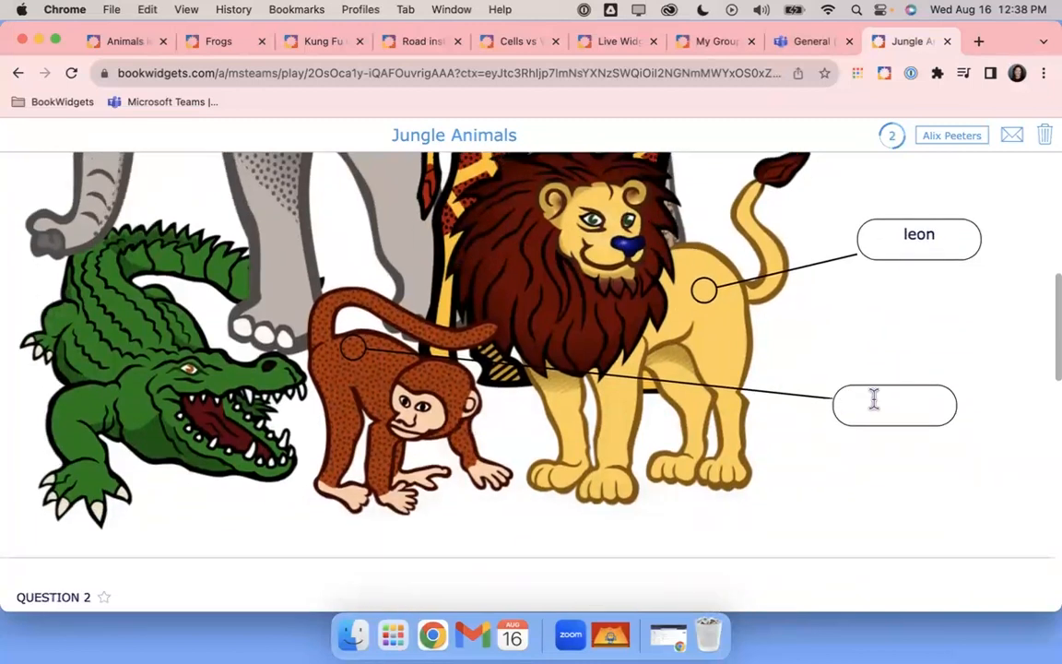
Label the monkey 'monkey' and scroll through the worksheet
{"action": "left_click", "coordinate": [875, 398]}
{"action": "type", "text": "monkey"}
{"action": "scroll", "coordinate": [765, 406], "scroll_direction": "down", "scroll_amount": 5}
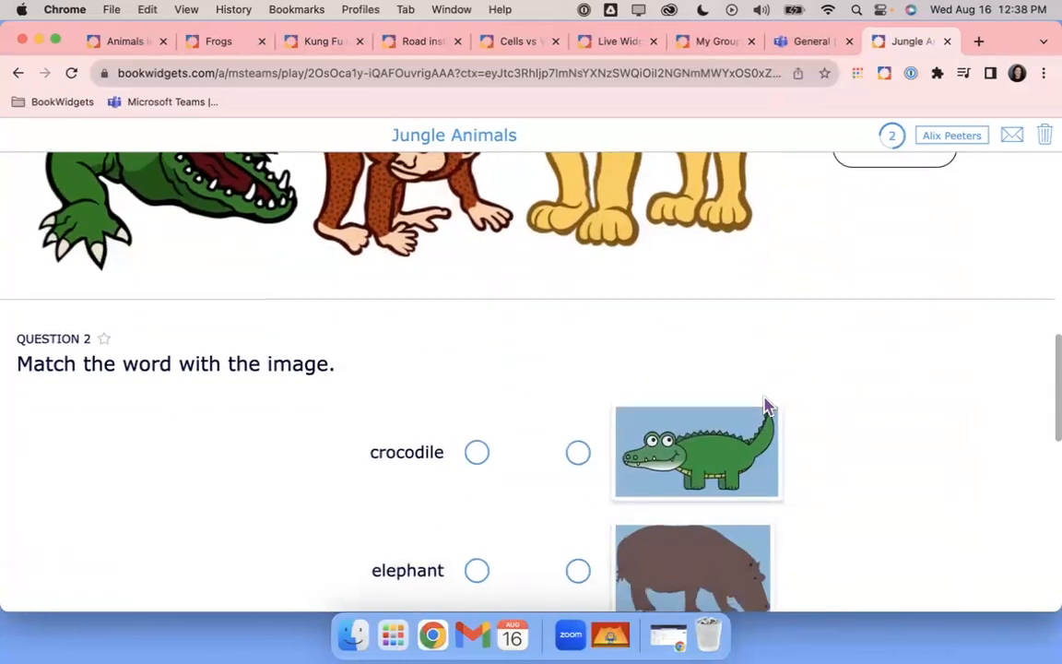
{"action": "scroll", "coordinate": [765, 406], "scroll_direction": "up", "scroll_amount": 10}
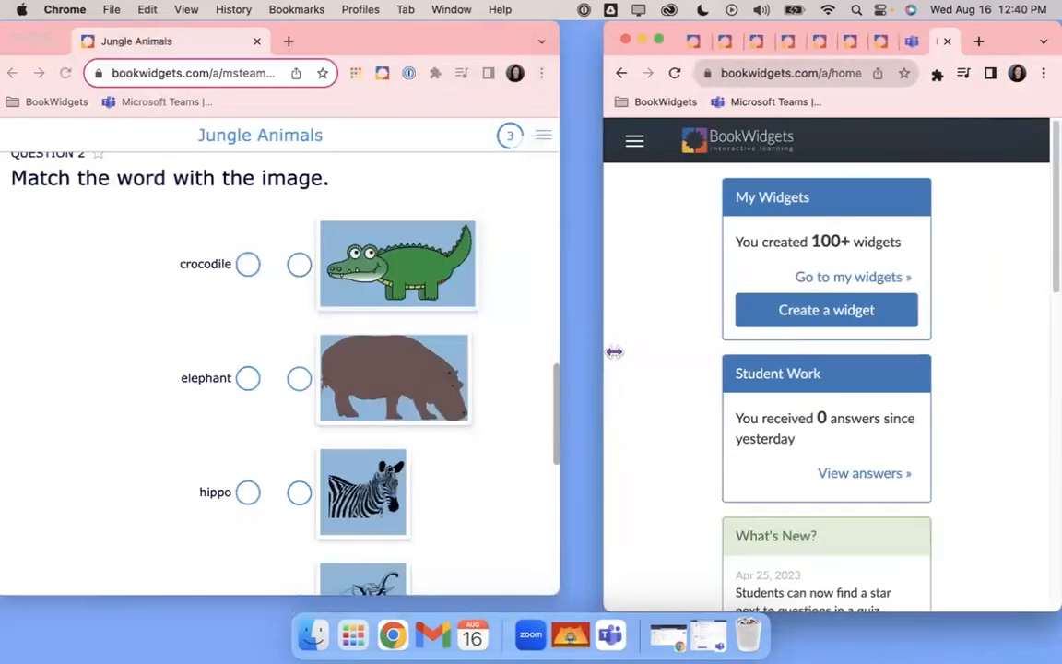
Arrange the windows side by side and open Live Widgets for English Language Arts (Teams)
{"action": "left_click_drag", "start_coordinate": [614, 351], "coordinate": [561, 363]}
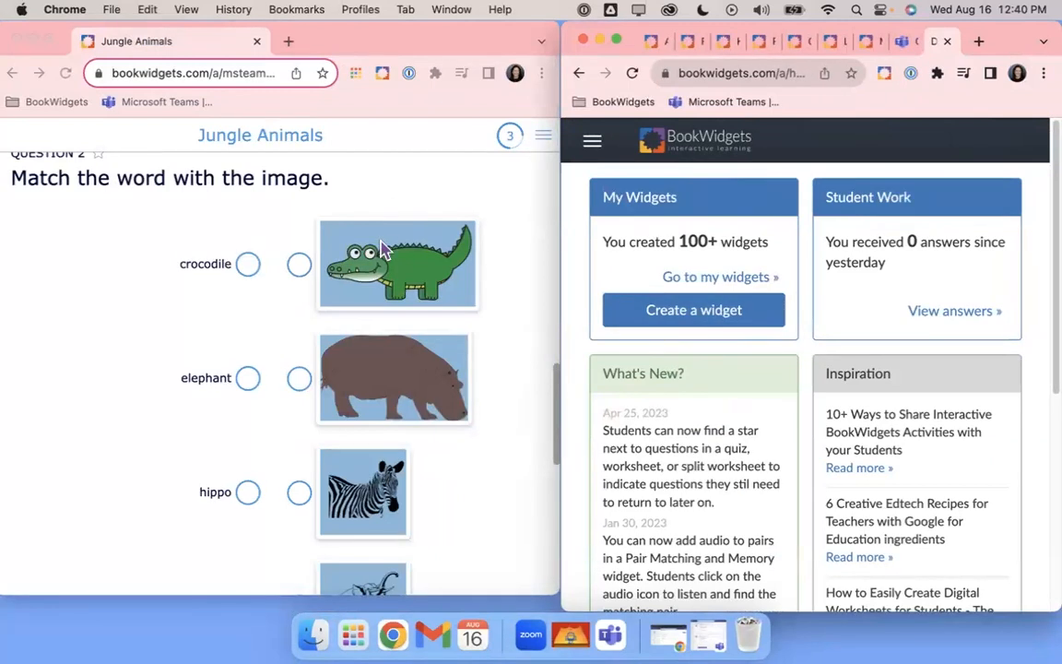
{"action": "left_click", "coordinate": [72, 268]}
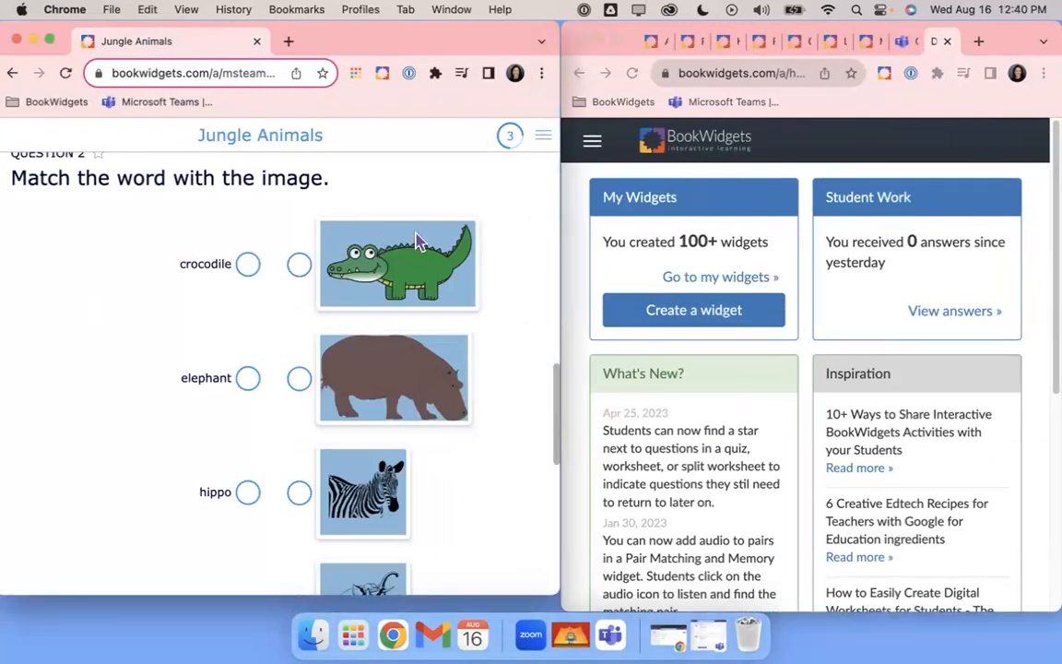
{"action": "left_click", "coordinate": [591, 147]}
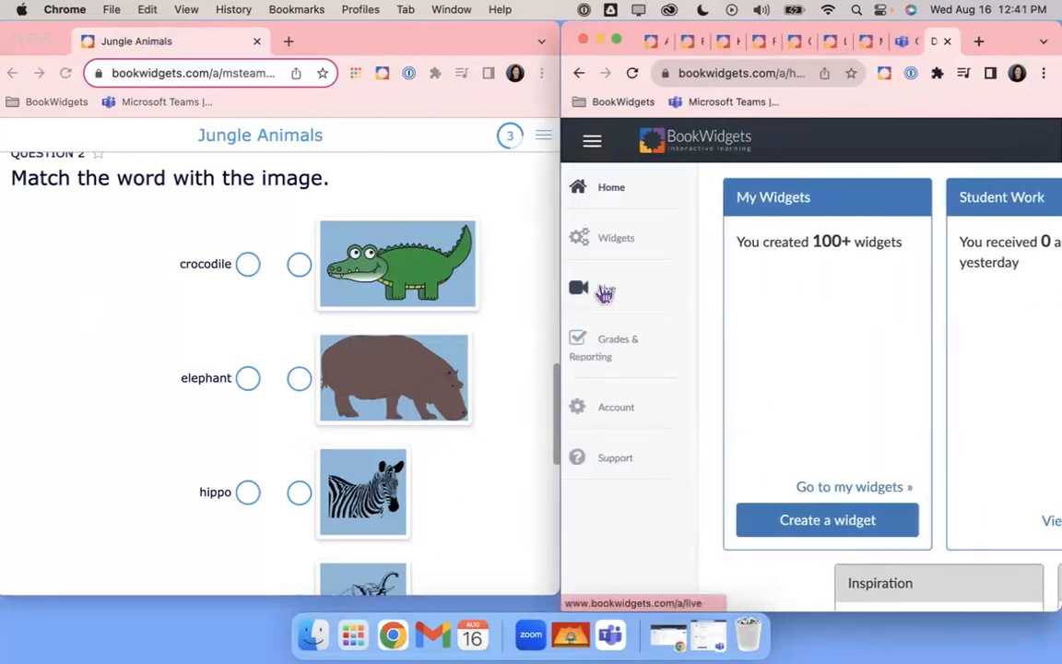
{"action": "left_click", "coordinate": [605, 293]}
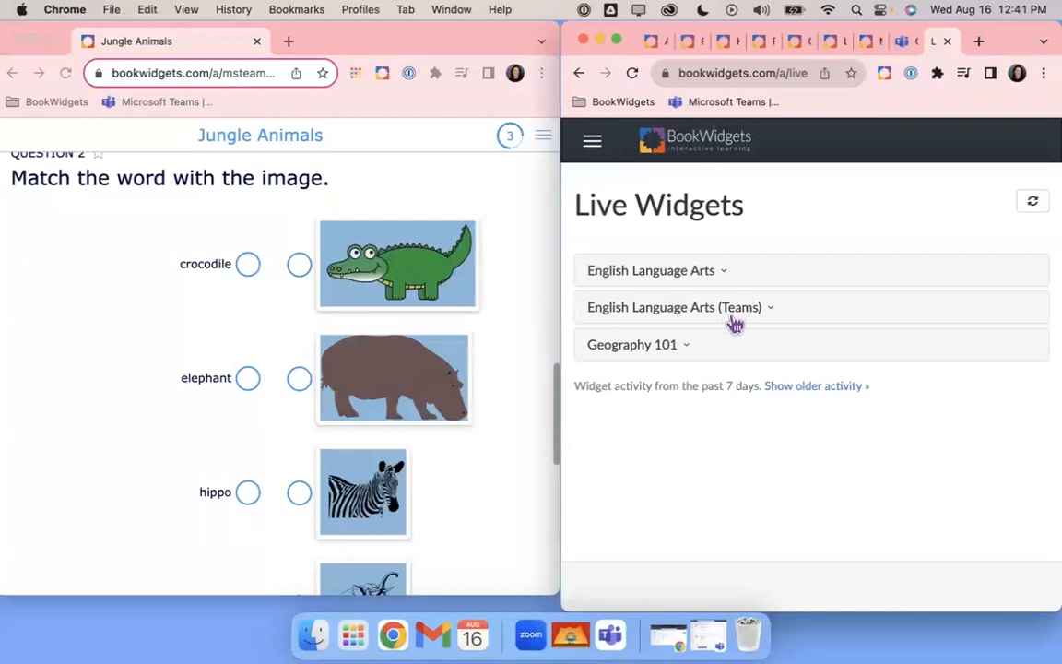
{"action": "left_click", "coordinate": [725, 315]}
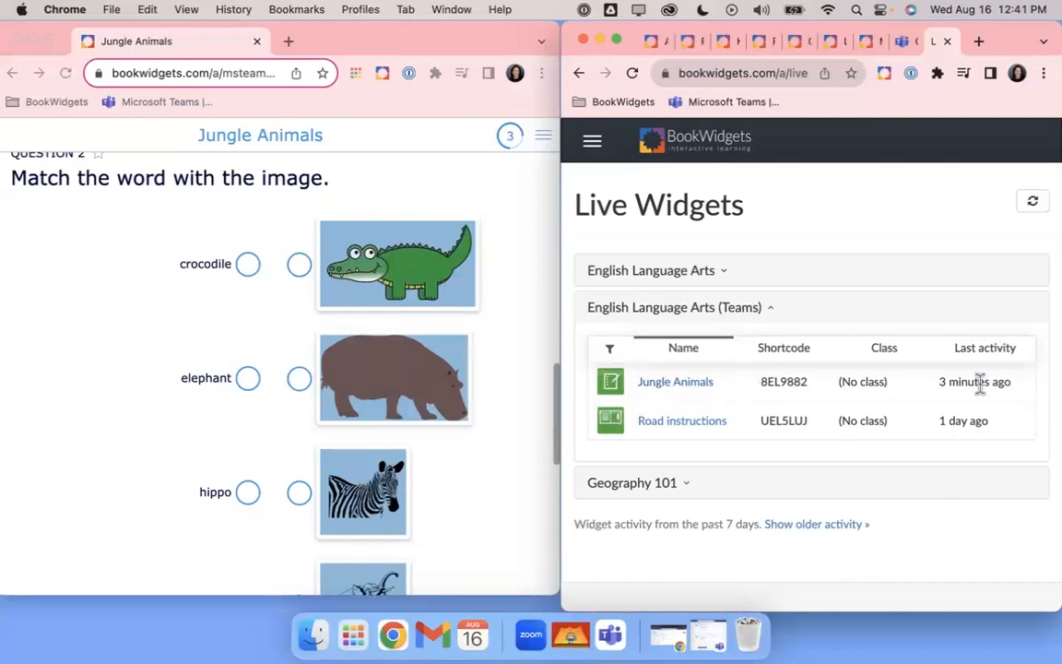
{"action": "left_click_drag", "start_coordinate": [941, 392], "coordinate": [1019, 393]}
Open the Jungle Animals live results and scroll through the worksheet
{"action": "left_click", "coordinate": [678, 387]}
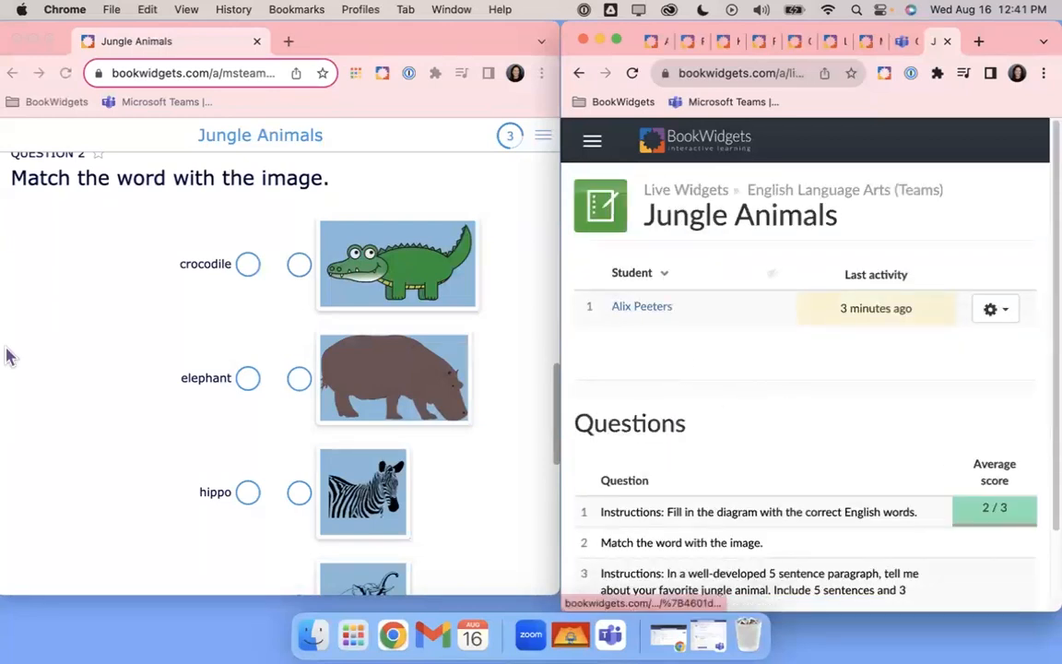
{"action": "scroll", "coordinate": [178, 370], "scroll_direction": "up", "scroll_amount": 5}
{"action": "scroll", "coordinate": [178, 370], "scroll_direction": "down", "scroll_amount": 3}
{"action": "scroll", "coordinate": [785, 368], "scroll_direction": "down", "scroll_amount": 2}
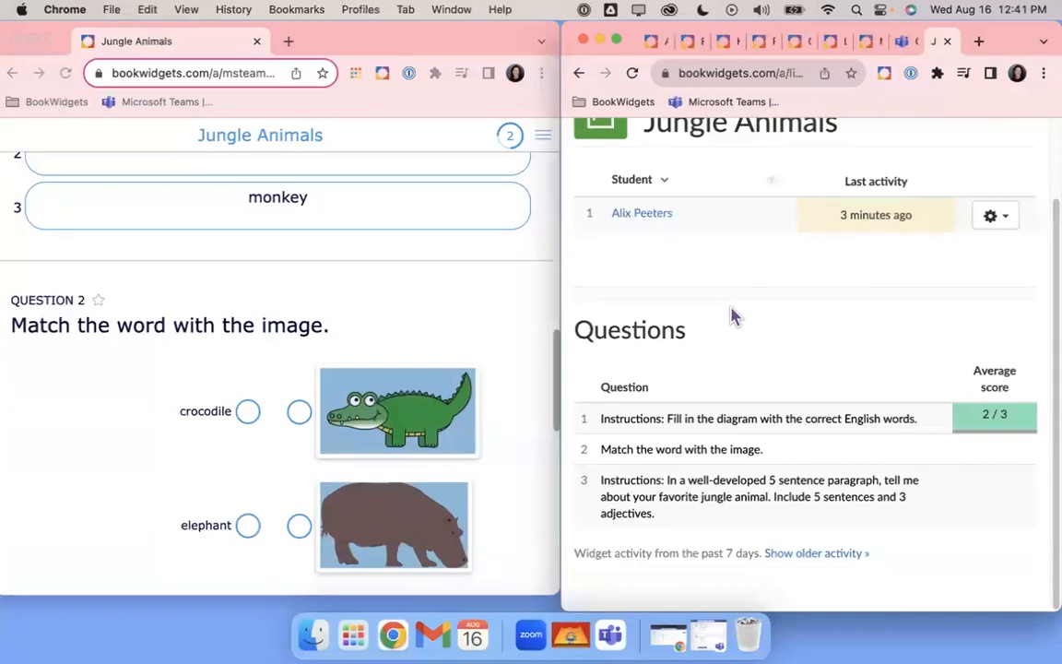
{"action": "scroll", "coordinate": [184, 380], "scroll_direction": "down", "scroll_amount": 3}
{"action": "scroll", "coordinate": [184, 381], "scroll_direction": "down", "scroll_amount": 3}
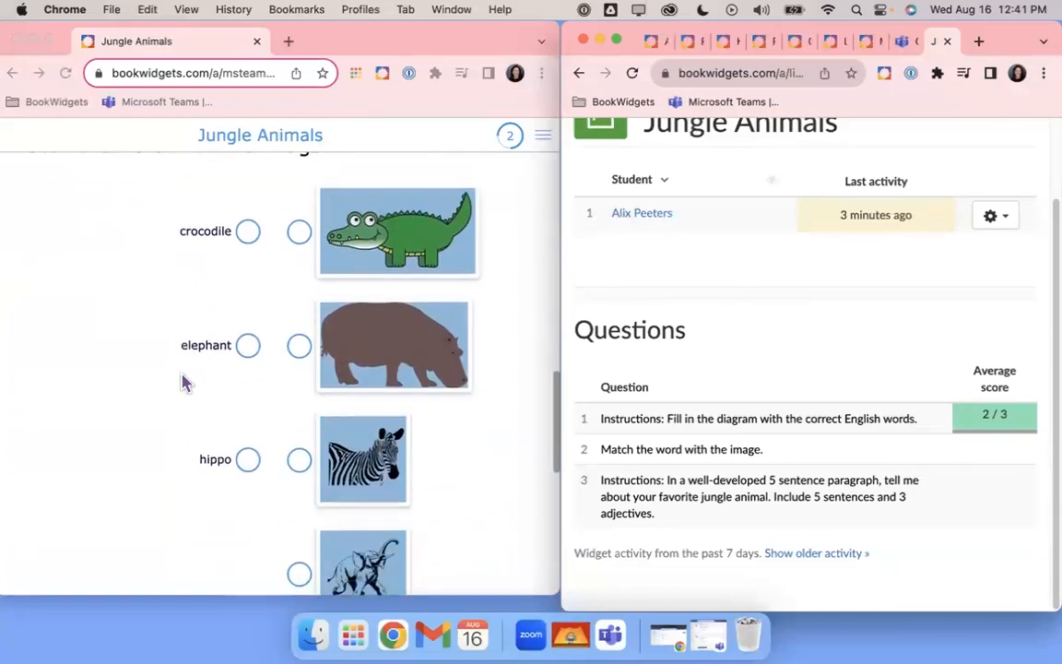
Match crocodile to the crocodile picture, then view the student's detailed answers
{"action": "left_click", "coordinate": [246, 235]}
{"action": "left_click_drag", "start_coordinate": [249, 235], "coordinate": [300, 232]}
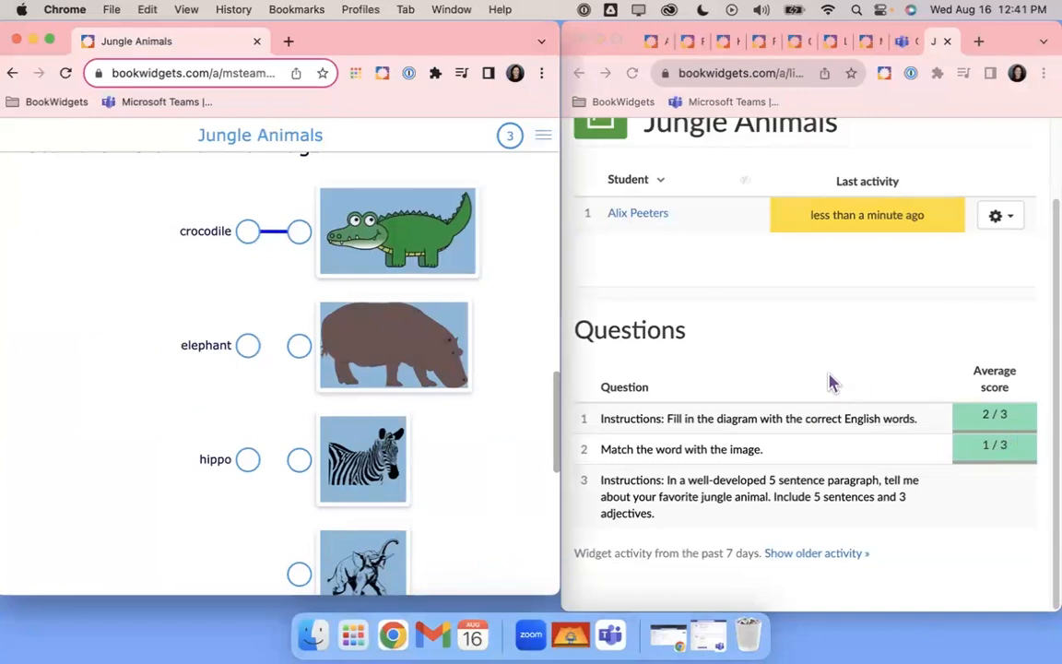
{"action": "left_click", "coordinate": [640, 220]}
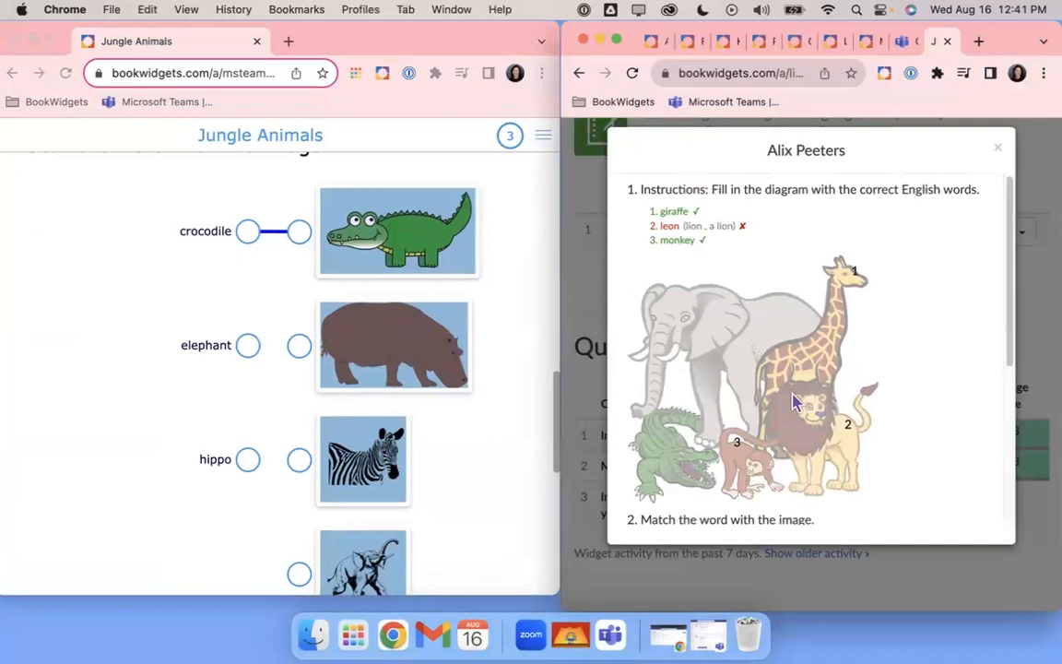
Draw match lines from elephant and hippo, then redraw hippo's line to the hippo picture
{"action": "scroll", "coordinate": [795, 403], "scroll_direction": "down", "scroll_amount": 5}
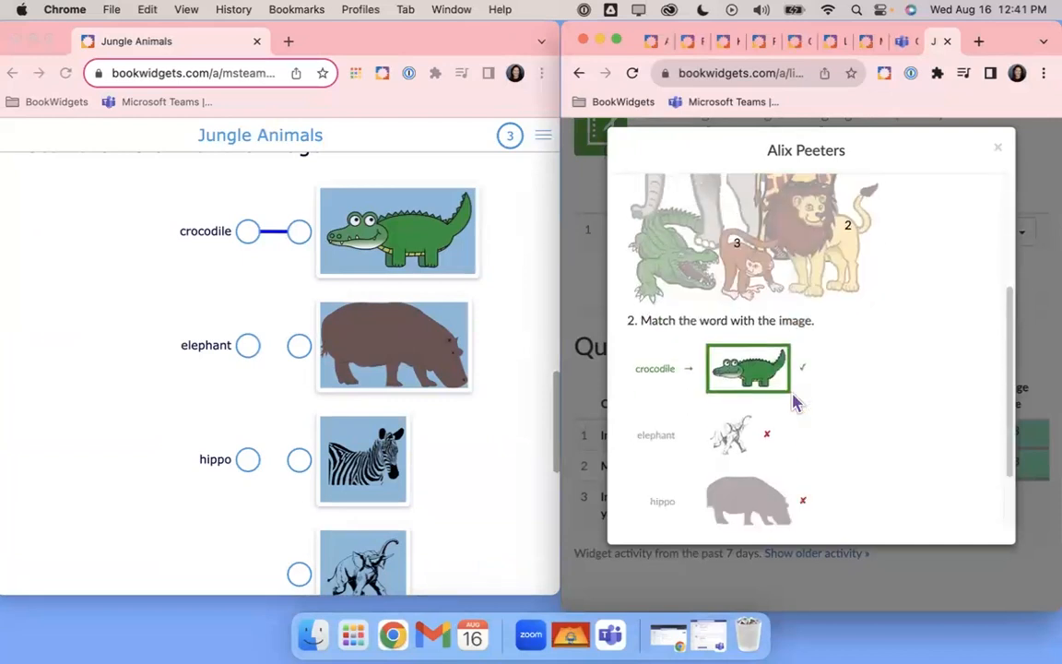
{"action": "left_click", "coordinate": [257, 360]}
{"action": "left_click_drag", "start_coordinate": [254, 352], "coordinate": [294, 348]}
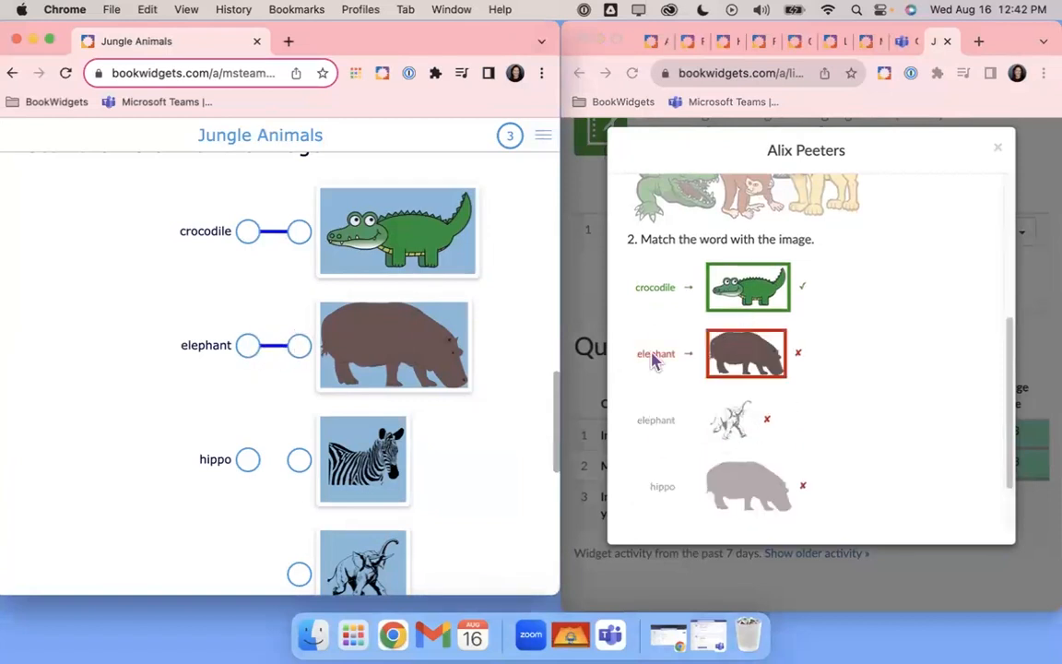
{"action": "left_click_drag", "start_coordinate": [247, 466], "coordinate": [302, 490]}
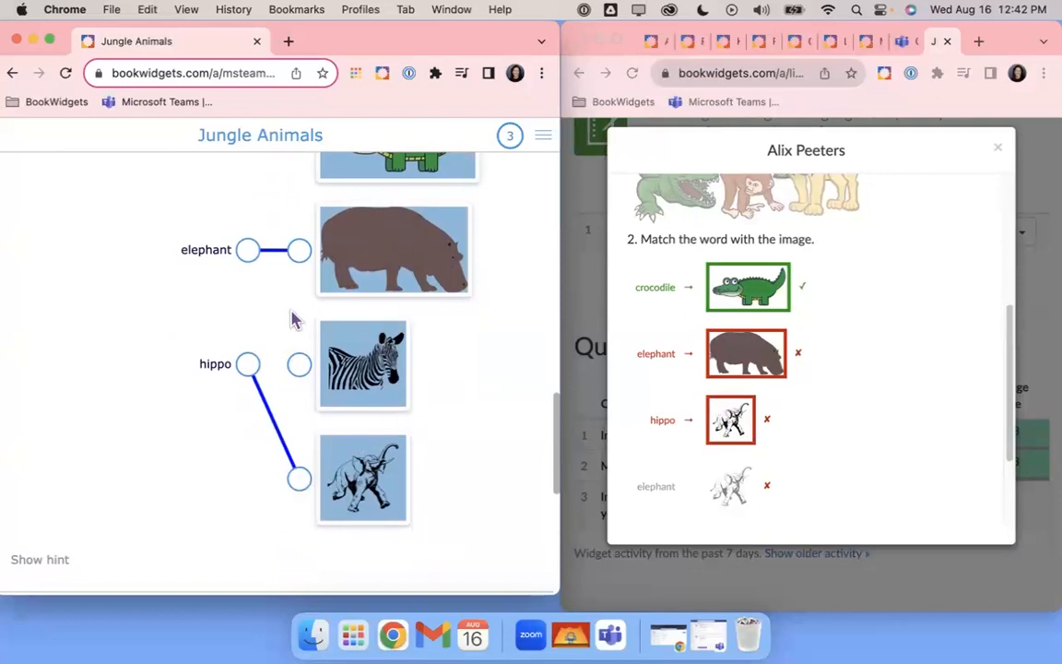
{"action": "left_click_drag", "start_coordinate": [248, 363], "coordinate": [301, 251]}
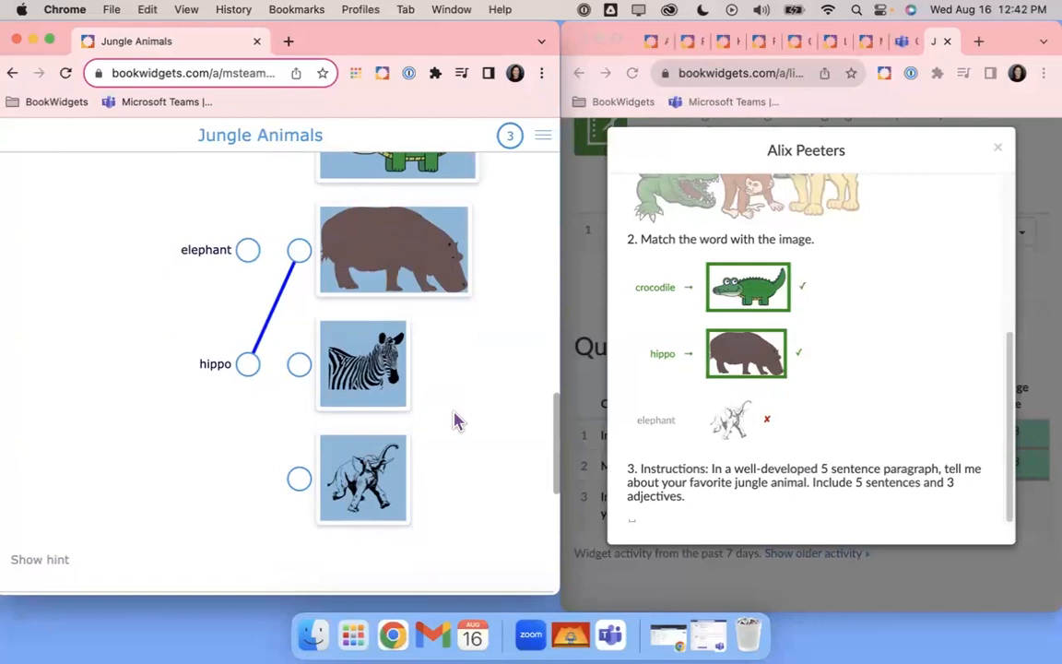
{"action": "scroll", "coordinate": [745, 305], "scroll_direction": "up", "scroll_amount": 5}
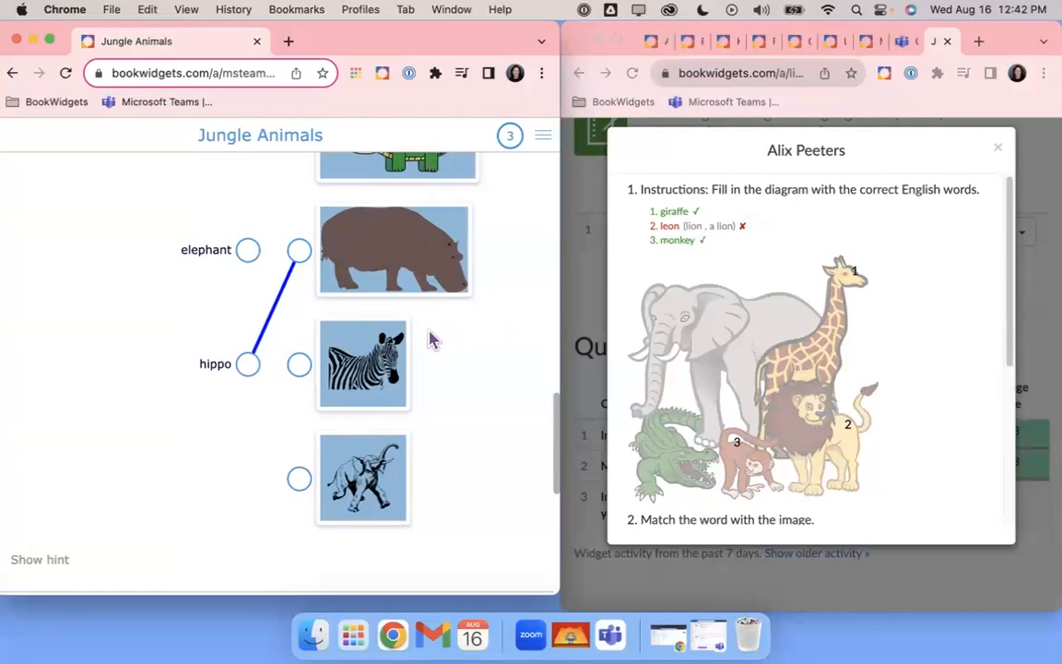
{"action": "scroll", "coordinate": [429, 341], "scroll_direction": "down", "scroll_amount": 10}
Type 'My favorite animal is a tiger. It is big, rierce and orange with black stripe' into Question 3
{"action": "left_click", "coordinate": [184, 332]}
{"action": "scroll", "coordinate": [738, 323], "scroll_direction": "down", "scroll_amount": 6}
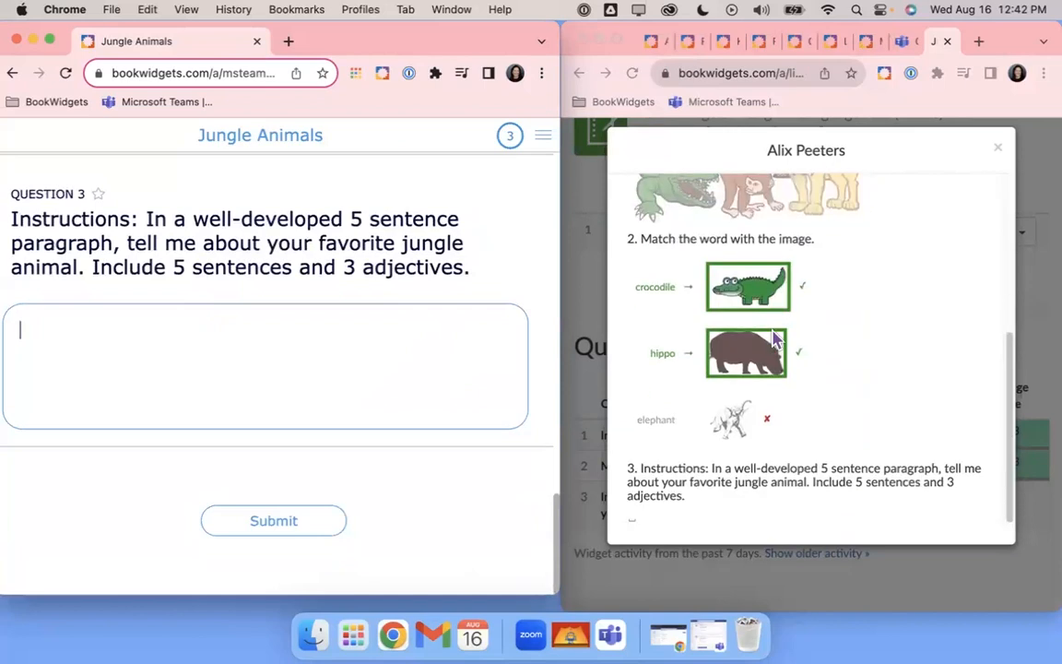
{"action": "type", "text": "IMy"}
{"action": "type", "text": " favorite"}
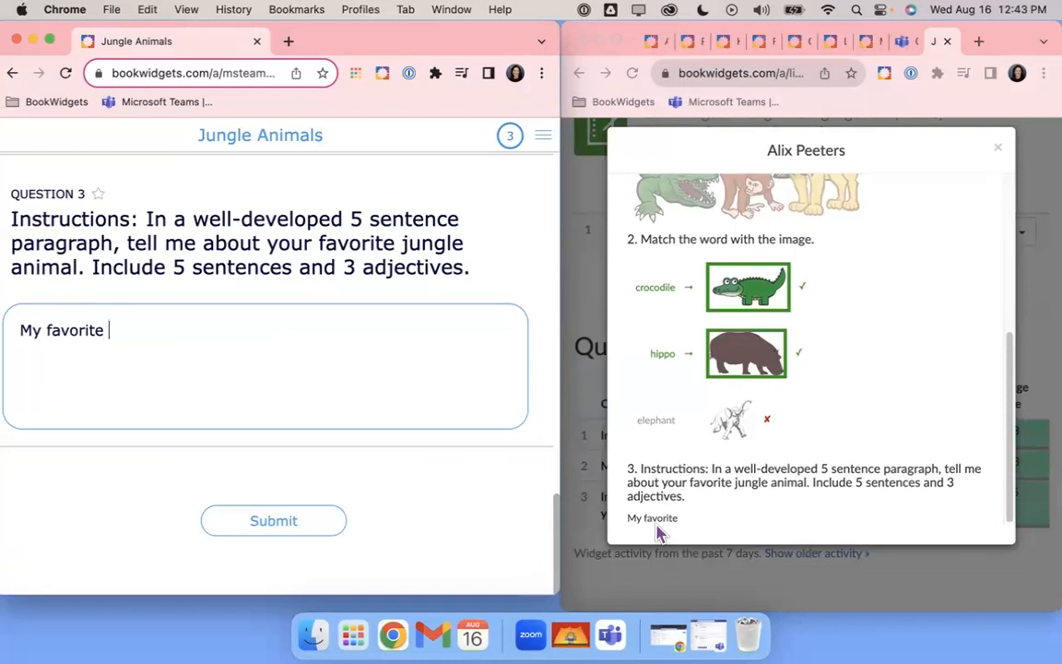
{"action": "type", "text": "animal "}
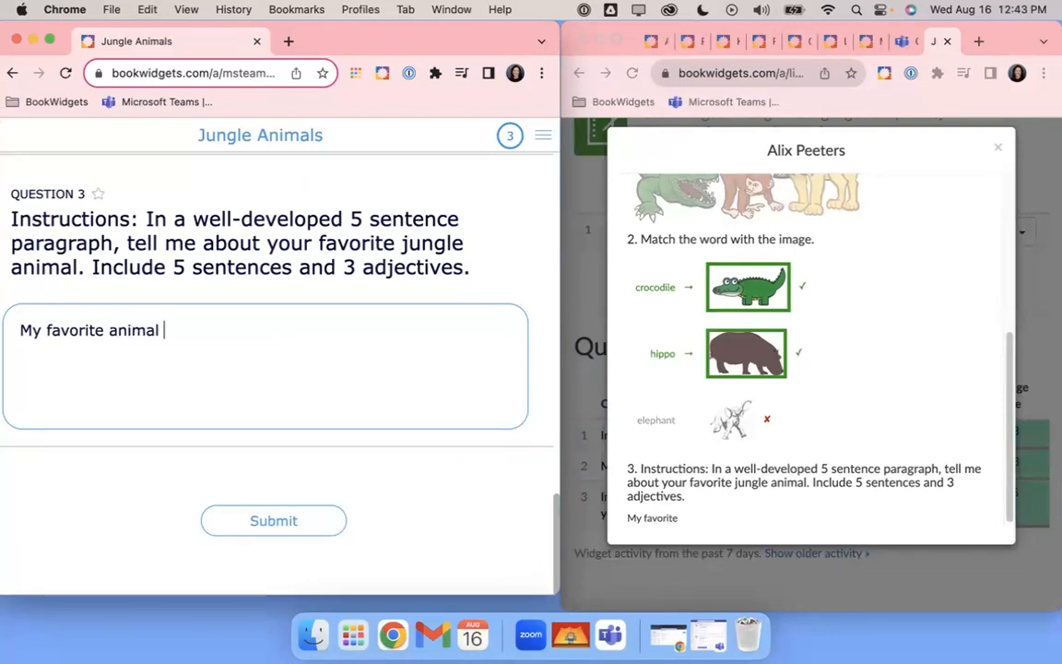
{"action": "type", "text": "is a tiger.  I"}
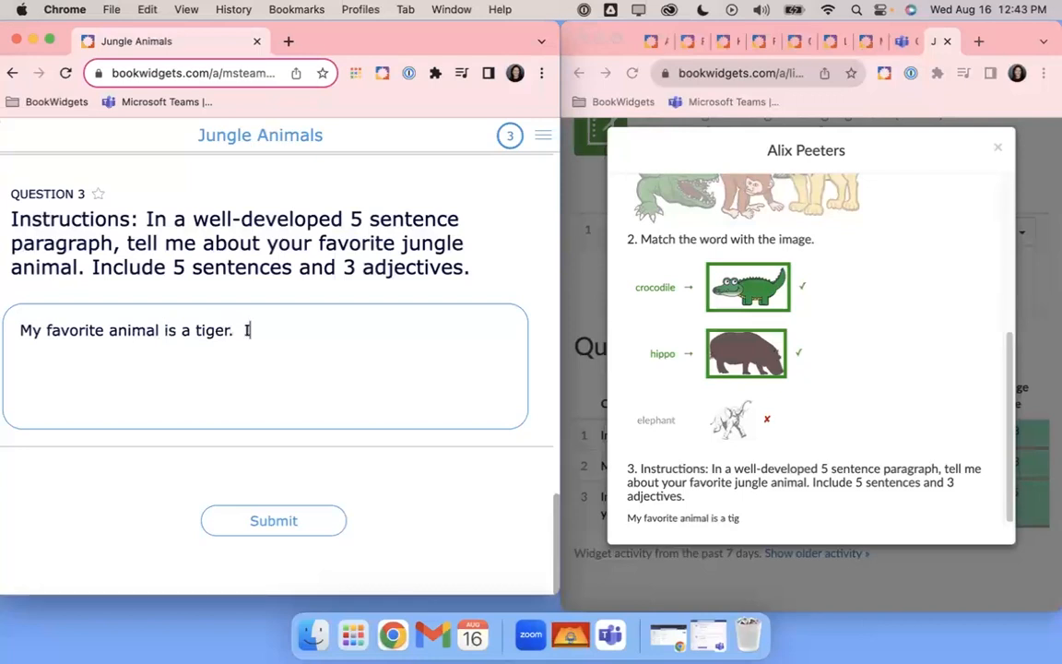
{"action": "type", "text": "t is big, ri"}
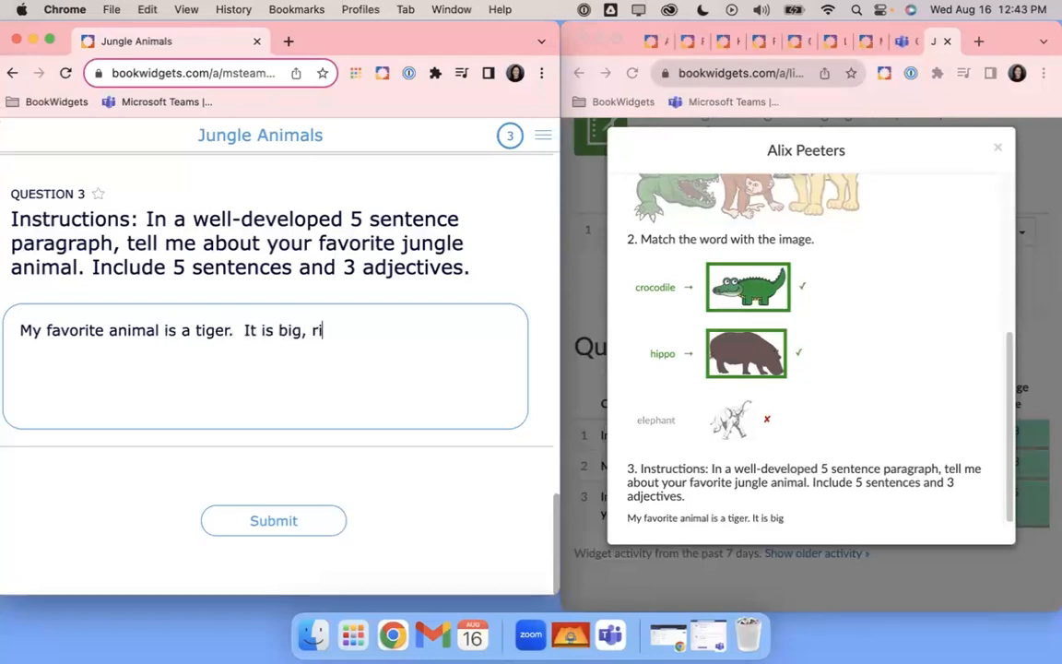
{"action": "key", "text": "BackSpace"}
{"action": "key", "text": "BackSpace"}
{"action": "type", "text": "fierce an"}
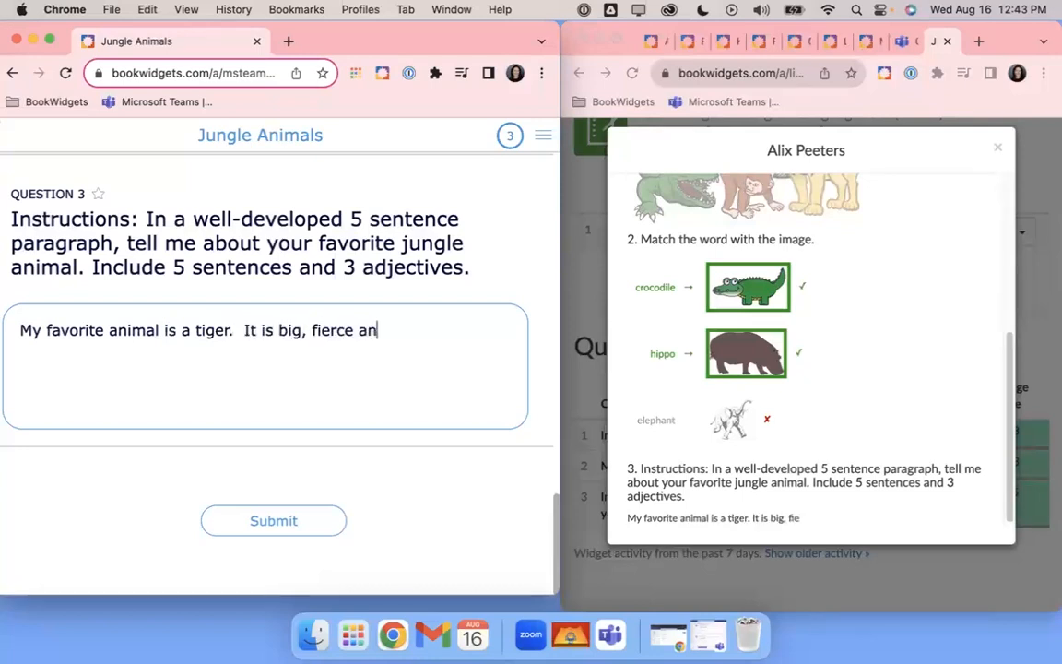
{"action": "type", "text": "d orange"}
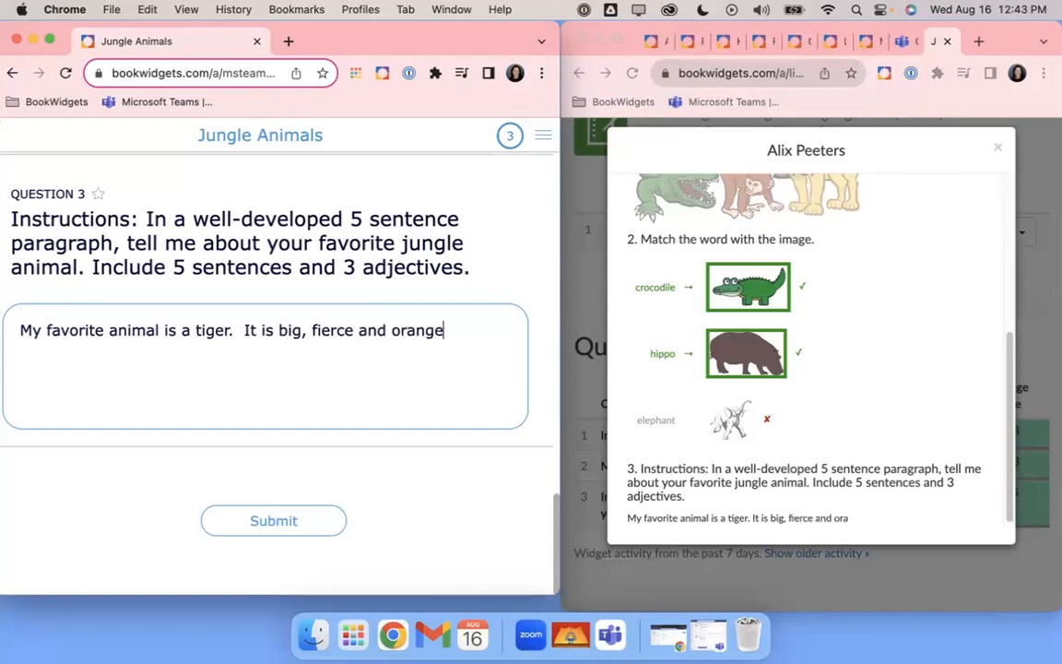
{"action": "type", "text": " with black stripe"}
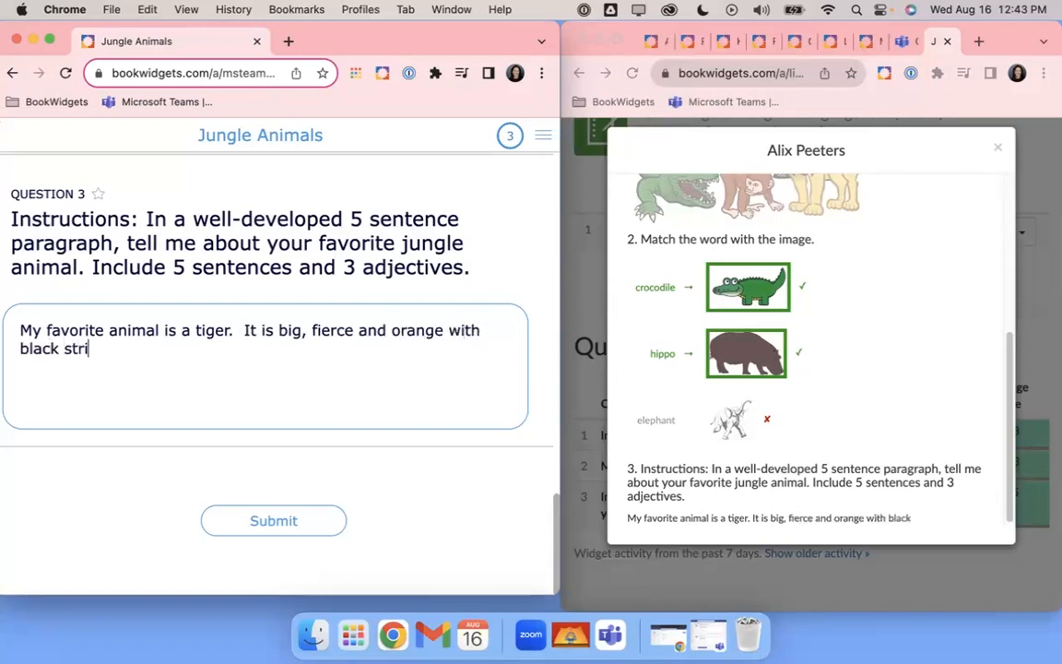
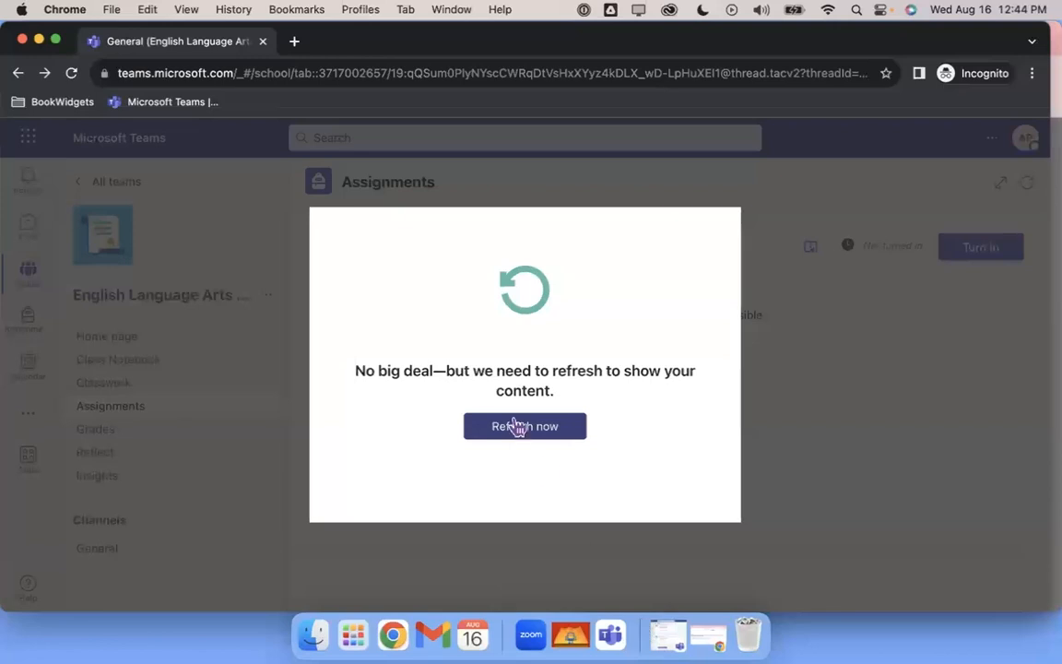
Refresh Teams, turn in the Jungle Animals assignment as the student, then minimize Chrome
{"action": "left_click", "coordinate": [515, 435]}
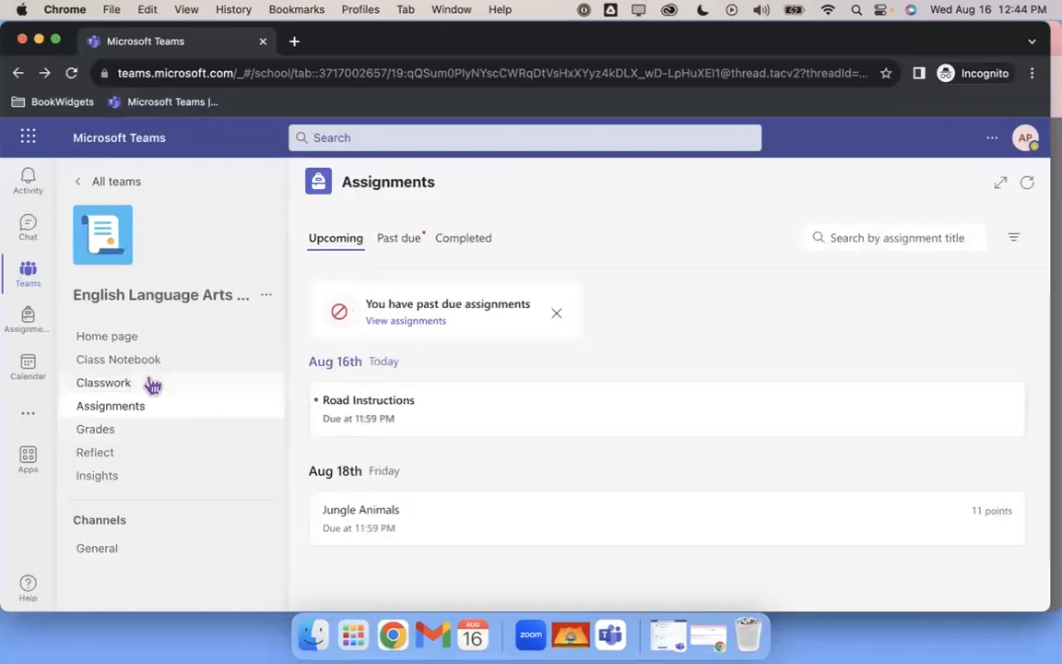
{"action": "left_click", "coordinate": [463, 530]}
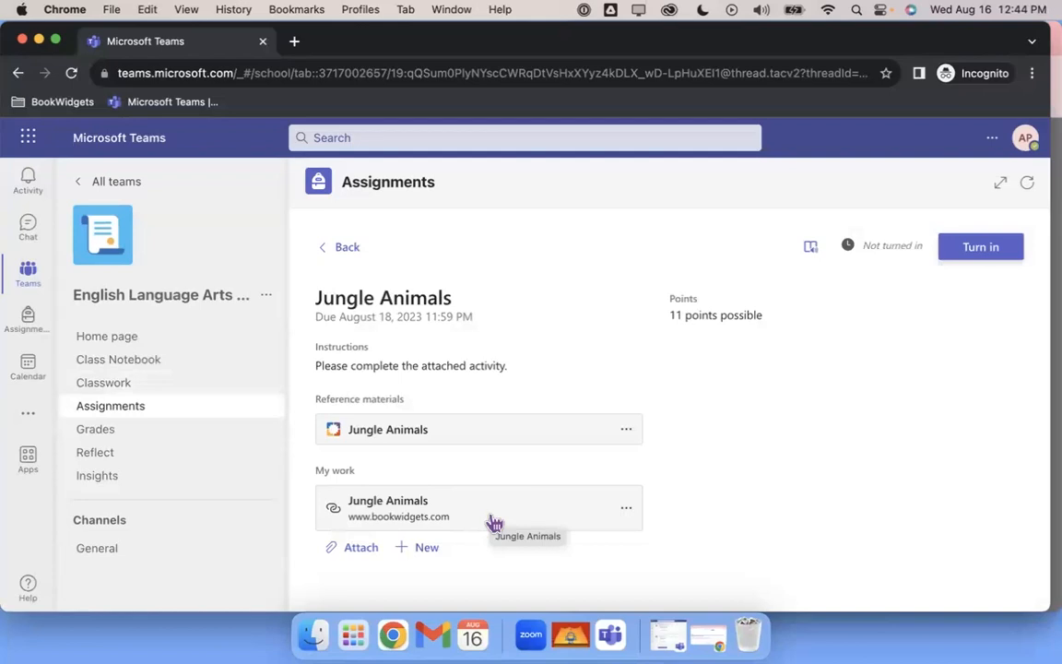
{"action": "left_click", "coordinate": [981, 249]}
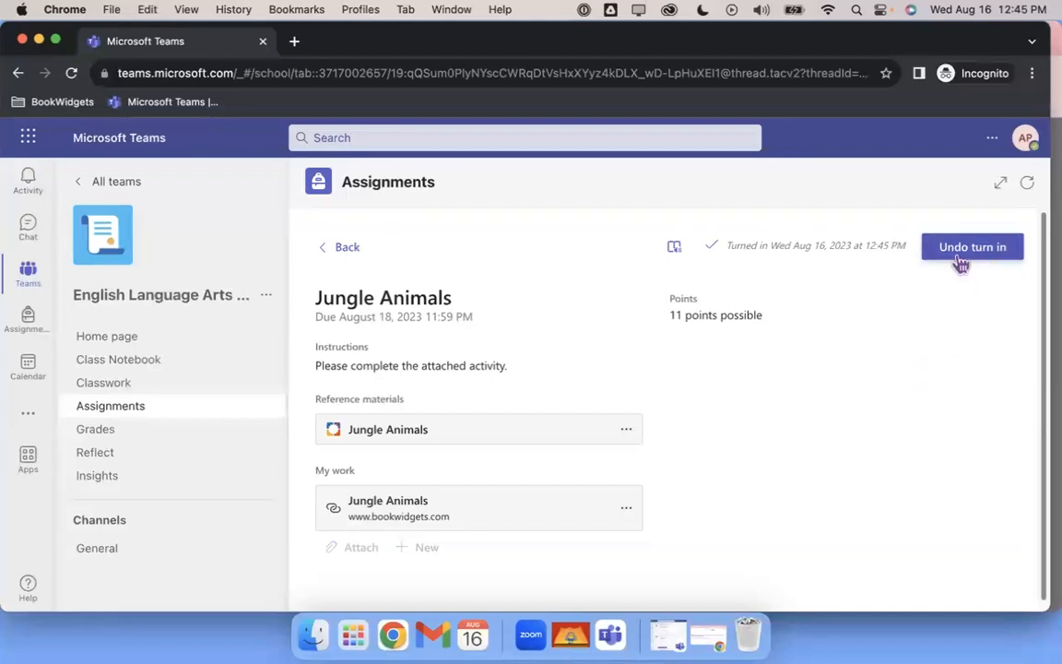
{"action": "left_click", "coordinate": [38, 40]}
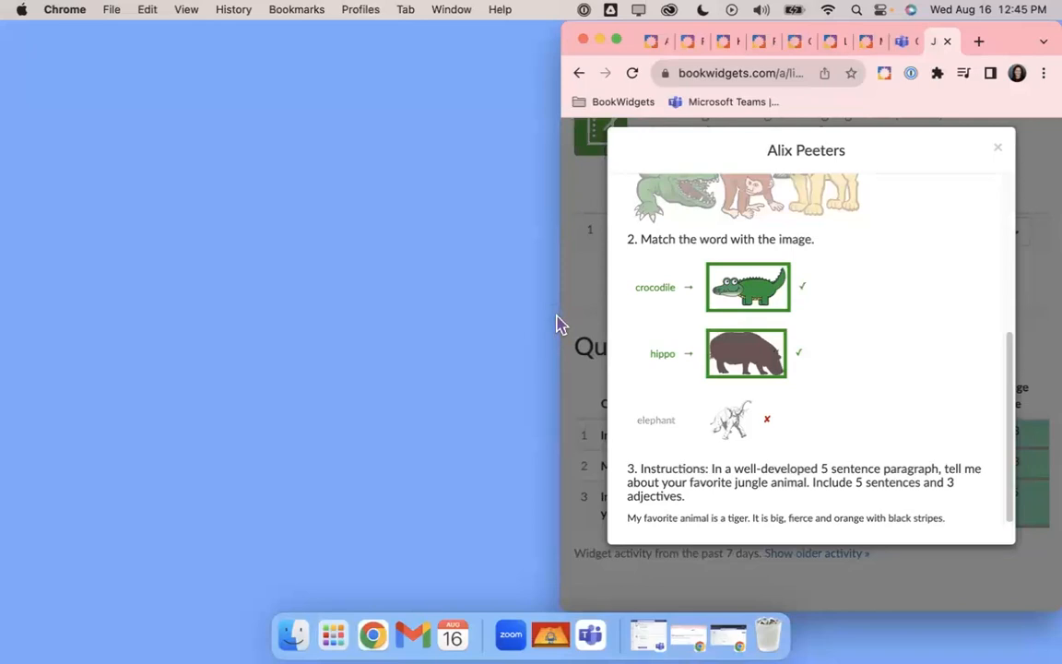
Widen BookWidgets and close the student's answers to reveal the 4/6 live score, then go to Teams
{"action": "left_click_drag", "start_coordinate": [557, 316], "coordinate": [11, 314]}
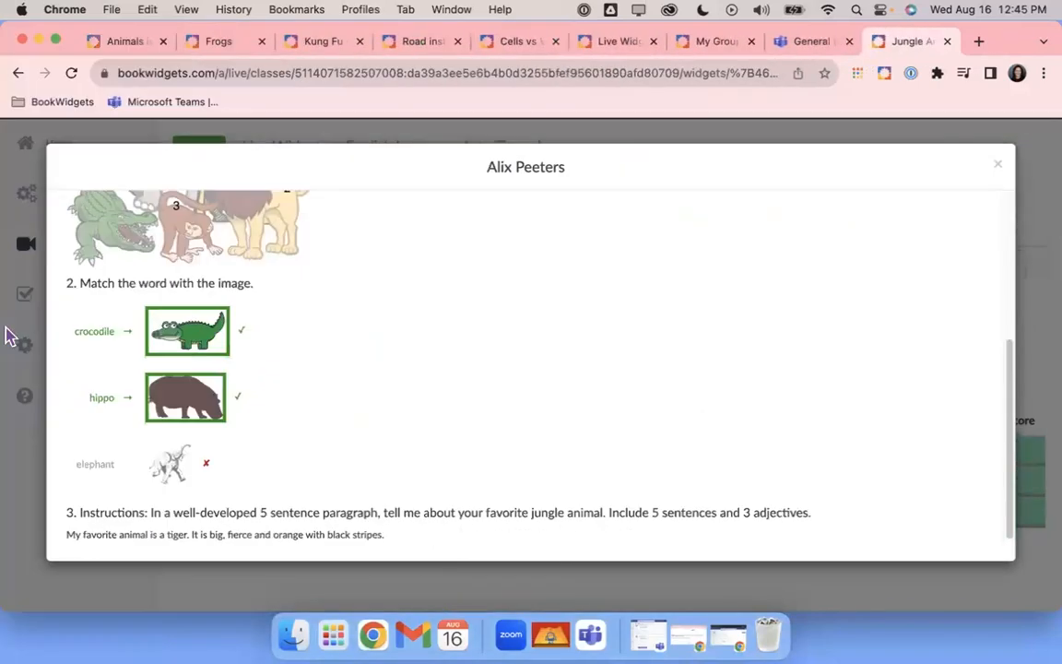
{"action": "left_click", "coordinate": [998, 167]}
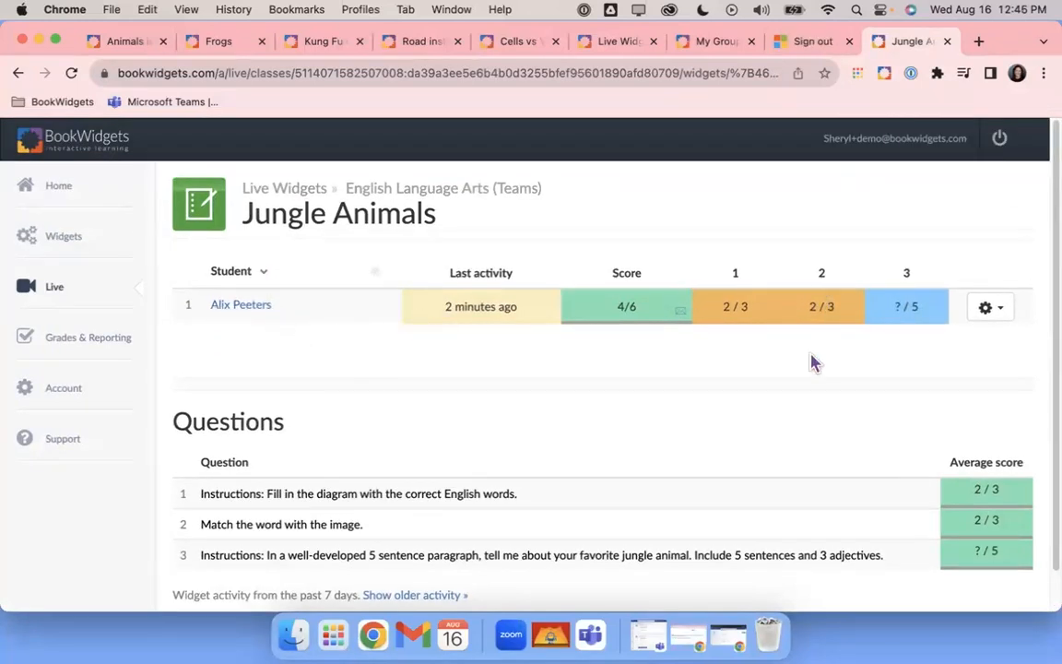
{"action": "scroll", "coordinate": [797, 369], "scroll_direction": "down", "scroll_amount": 1}
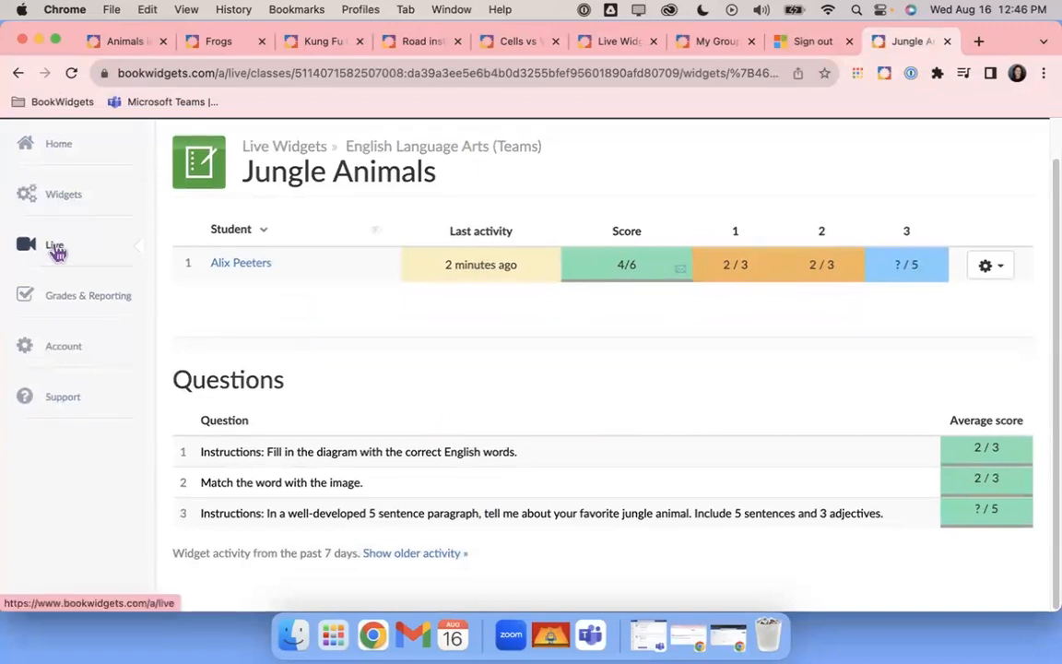
{"action": "left_click", "coordinate": [70, 300]}
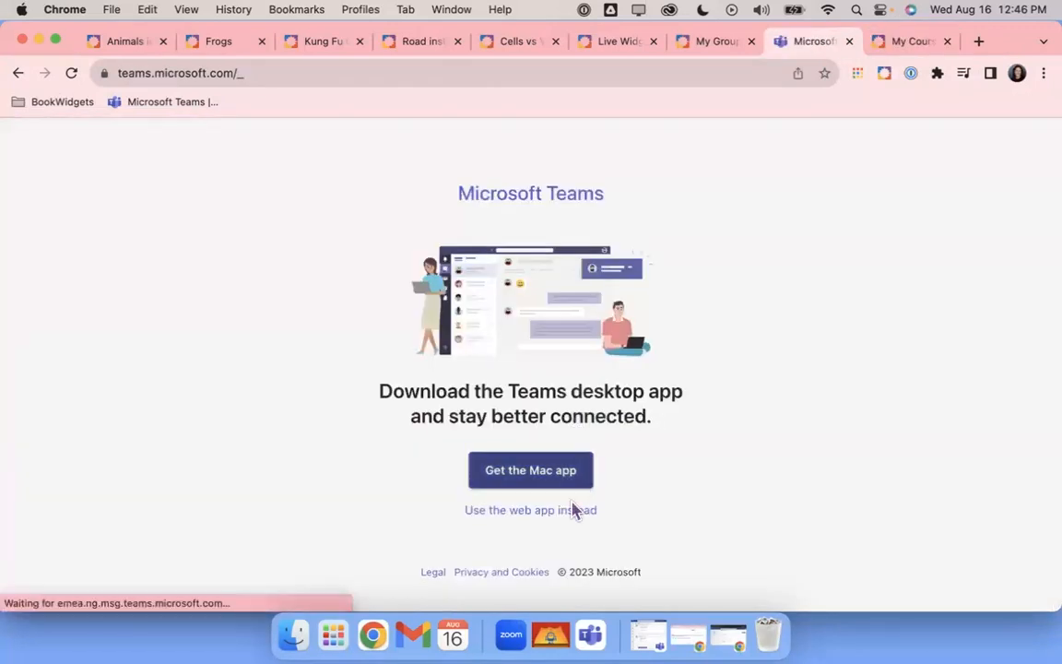
Open the English Language Arts gradebook in the Teams web app
{"action": "left_click", "coordinate": [540, 513]}
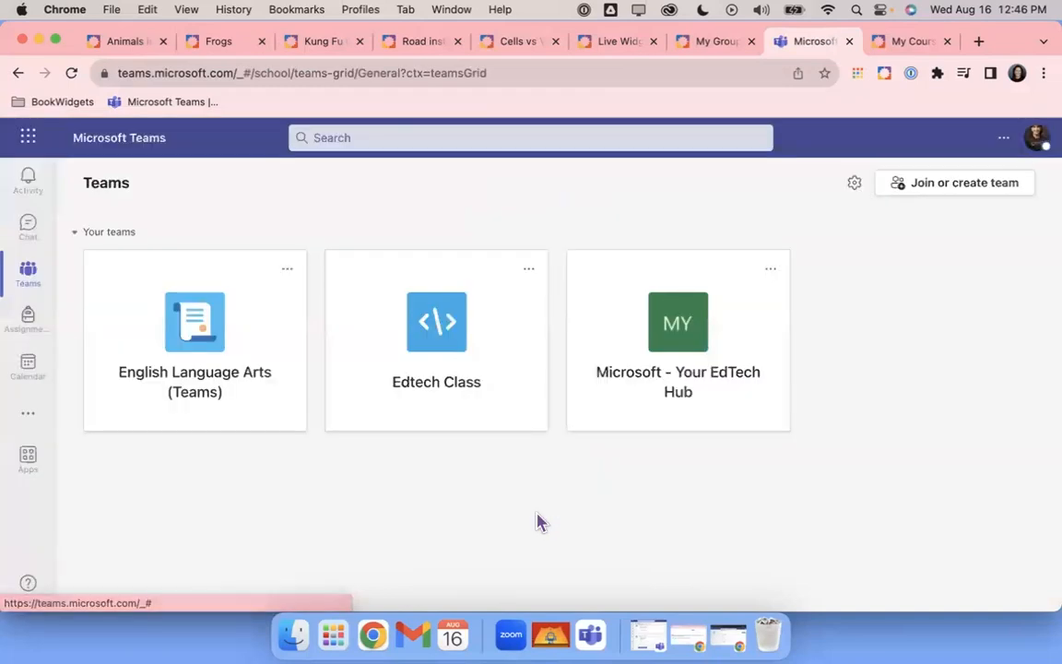
{"action": "left_click", "coordinate": [201, 349]}
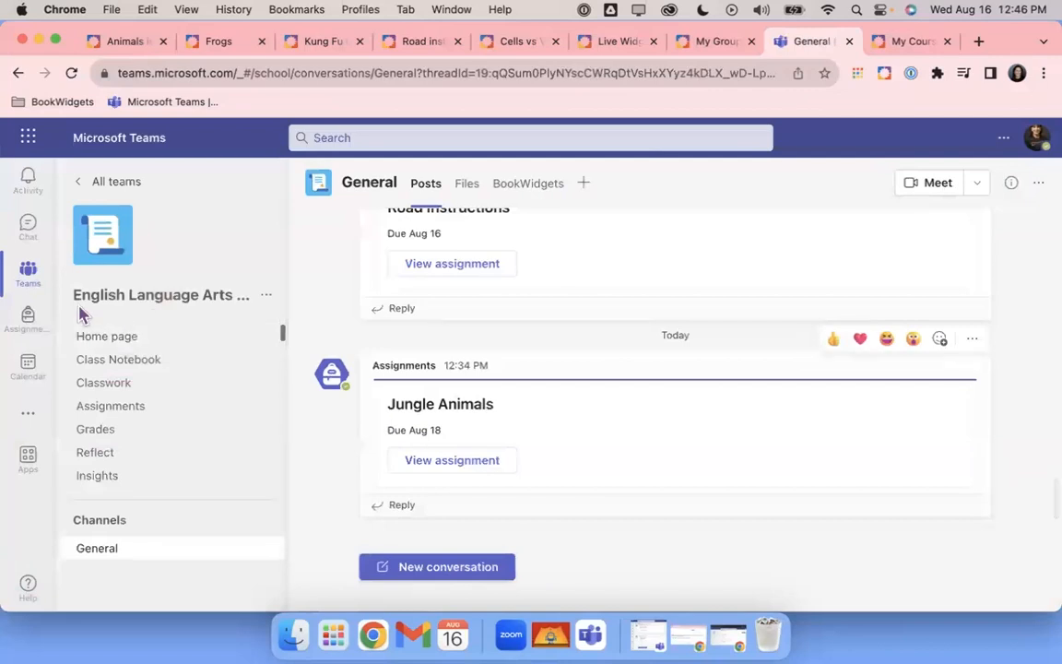
{"action": "left_click", "coordinate": [93, 431]}
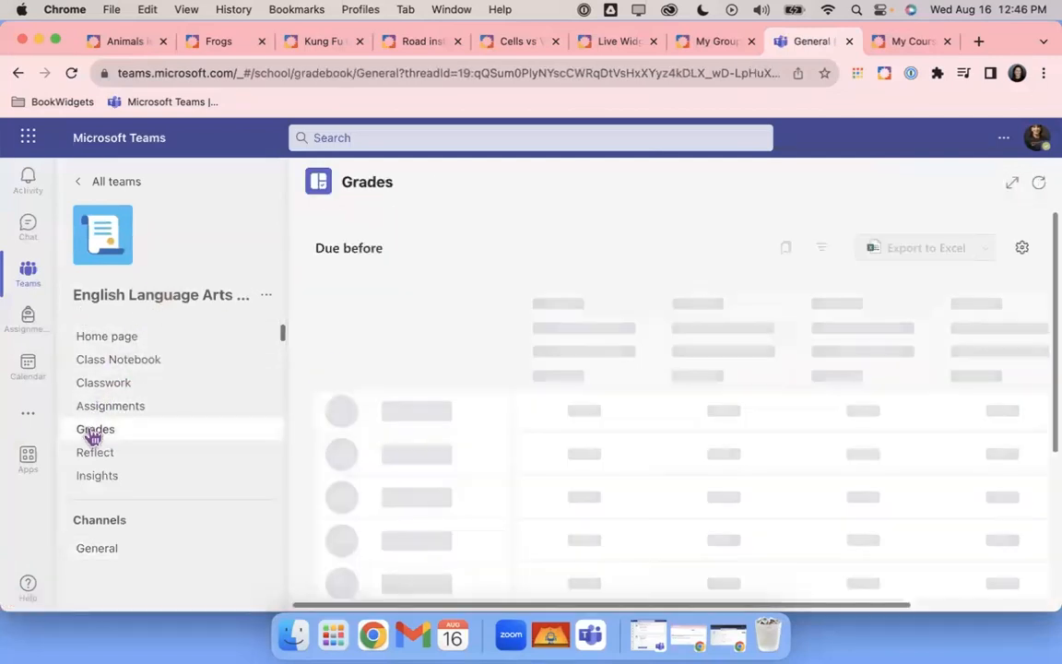
Enter 4 points for Jungle Animals and open the student's submitted work
{"action": "left_click", "coordinate": [740, 406]}
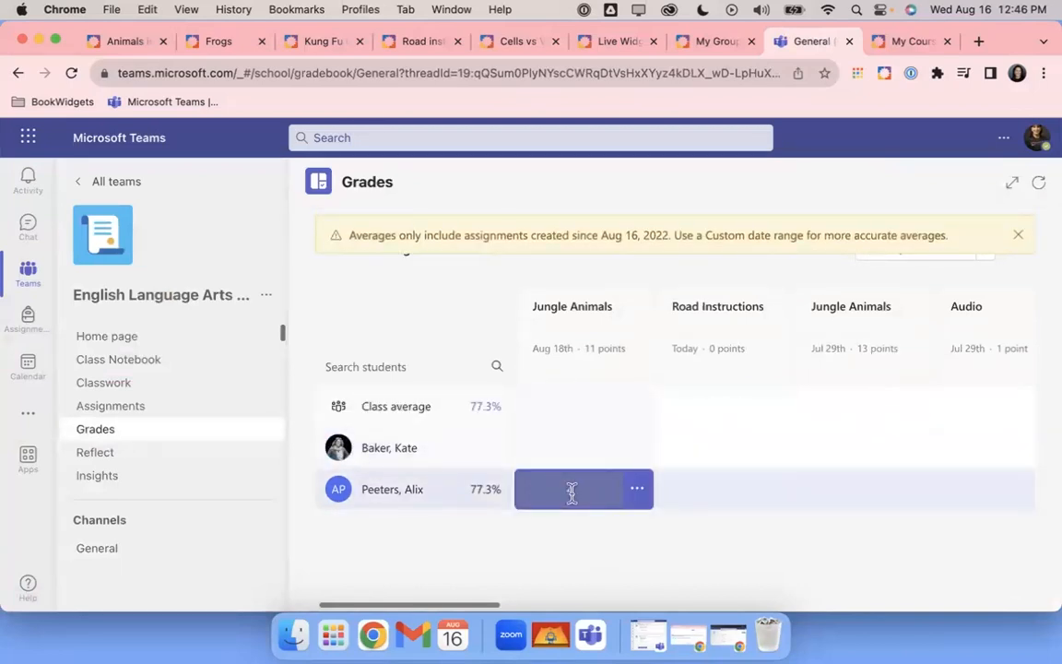
{"action": "left_click", "coordinate": [572, 493]}
{"action": "type", "text": "4"}
{"action": "left_click", "coordinate": [637, 491]}
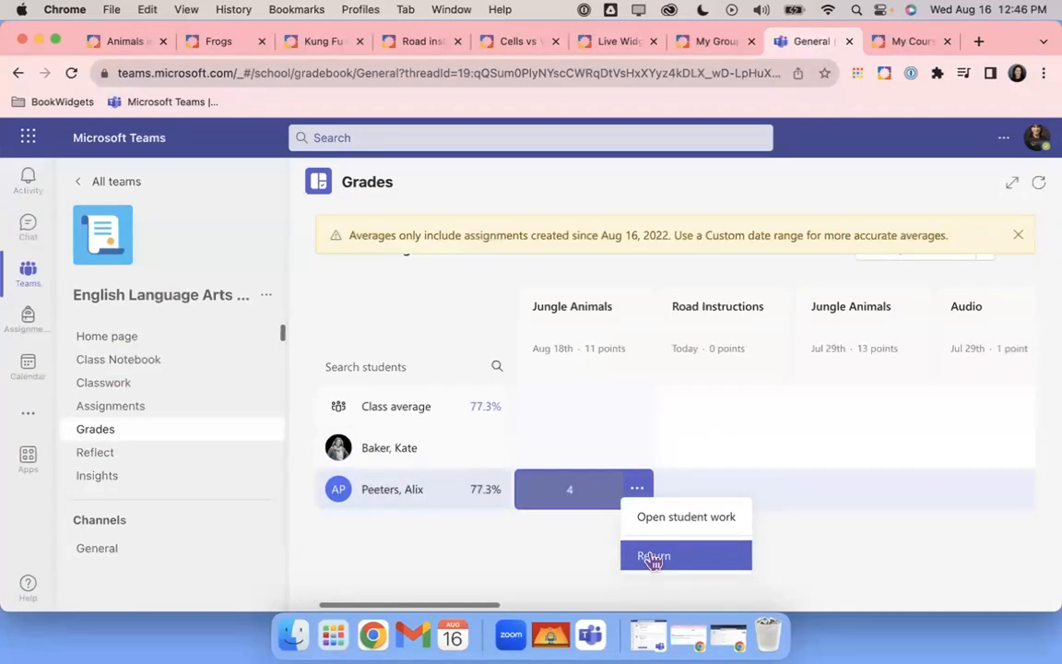
{"action": "left_click", "coordinate": [687, 517]}
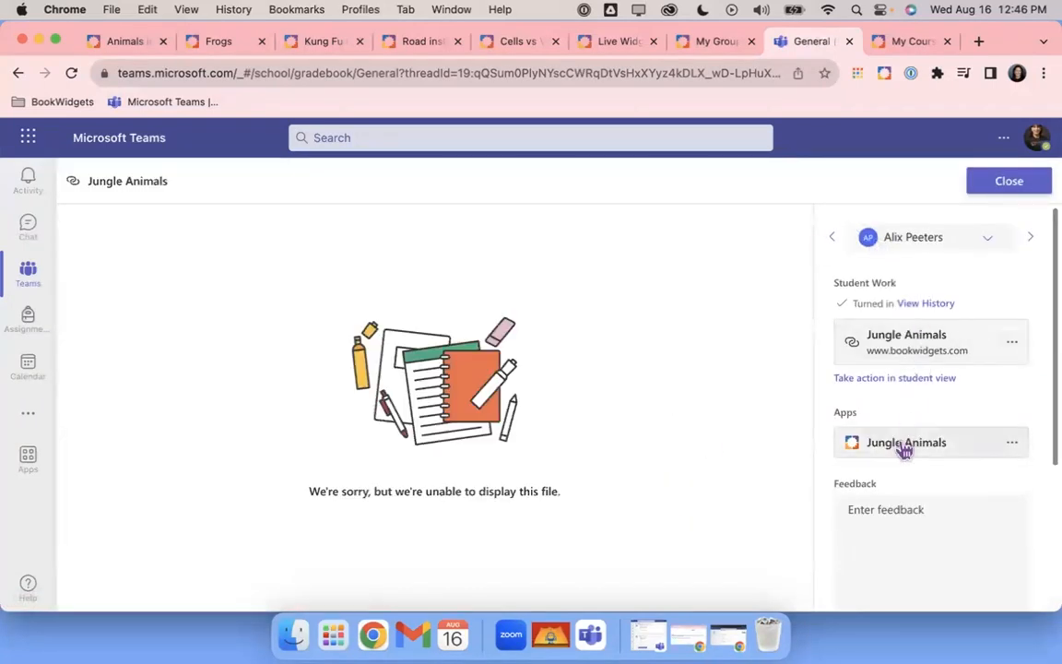
Open the Jungle Animals submission in BookWidgets and look through the answers
{"action": "left_click", "coordinate": [911, 352]}
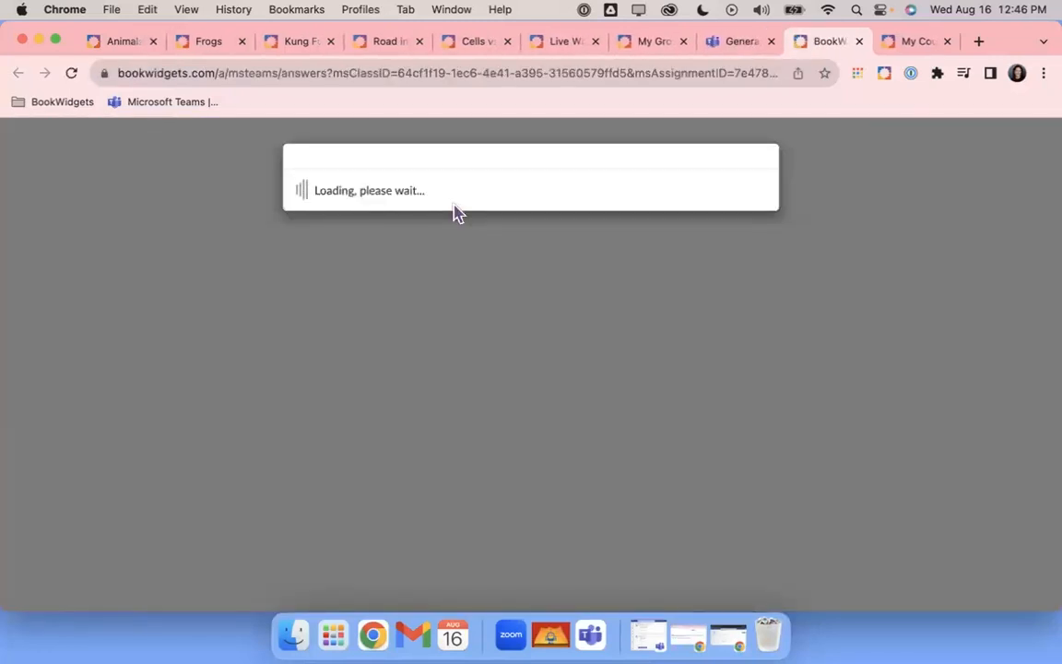
{"action": "scroll", "coordinate": [558, 287], "scroll_direction": "down", "scroll_amount": 2}
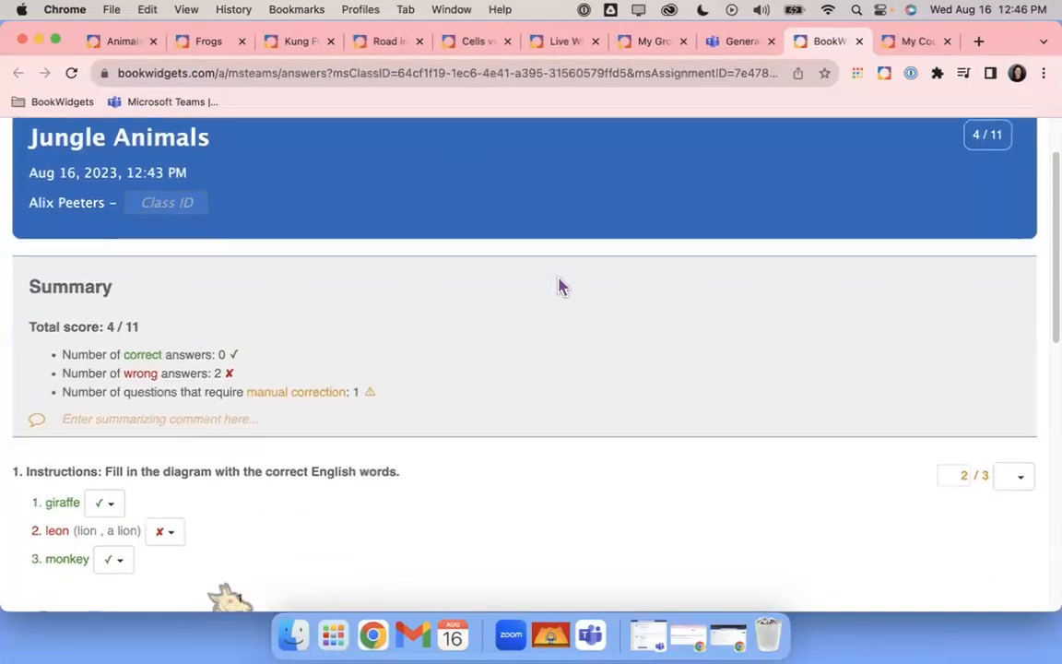
{"action": "scroll", "coordinate": [558, 287], "scroll_direction": "down", "scroll_amount": 2}
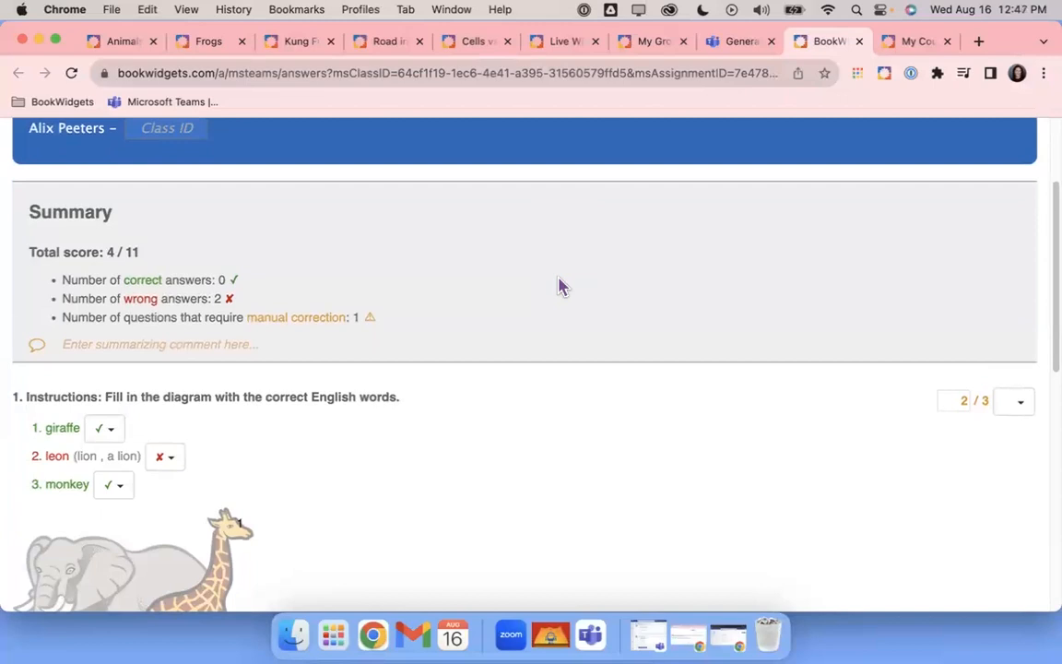
{"action": "scroll", "coordinate": [560, 286], "scroll_direction": "down", "scroll_amount": 5}
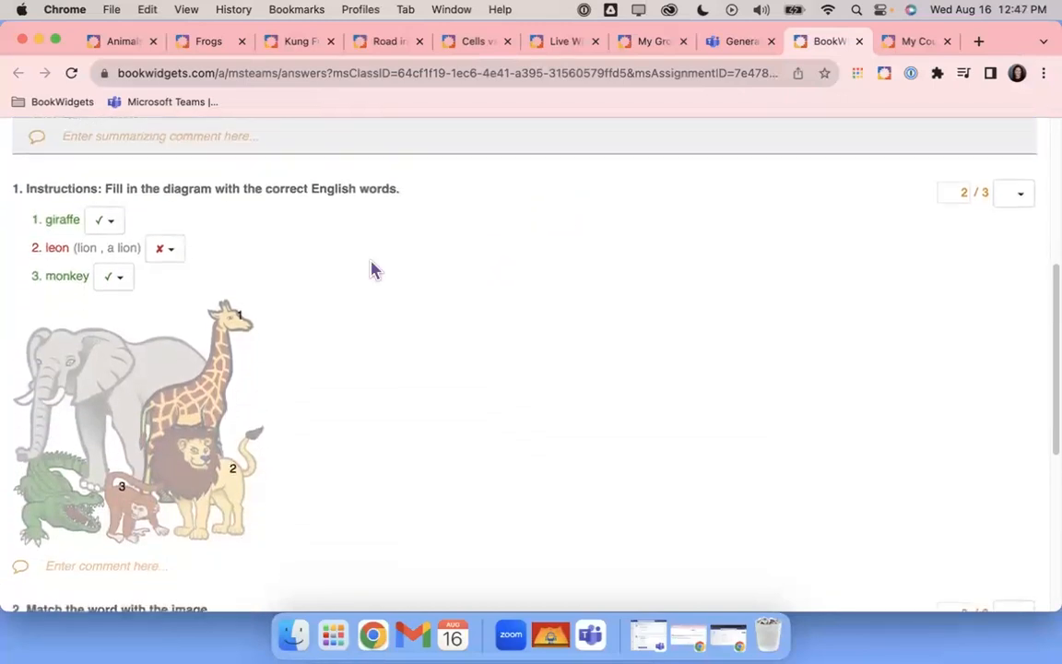
{"action": "scroll", "coordinate": [477, 406], "scroll_direction": "down", "scroll_amount": 8}
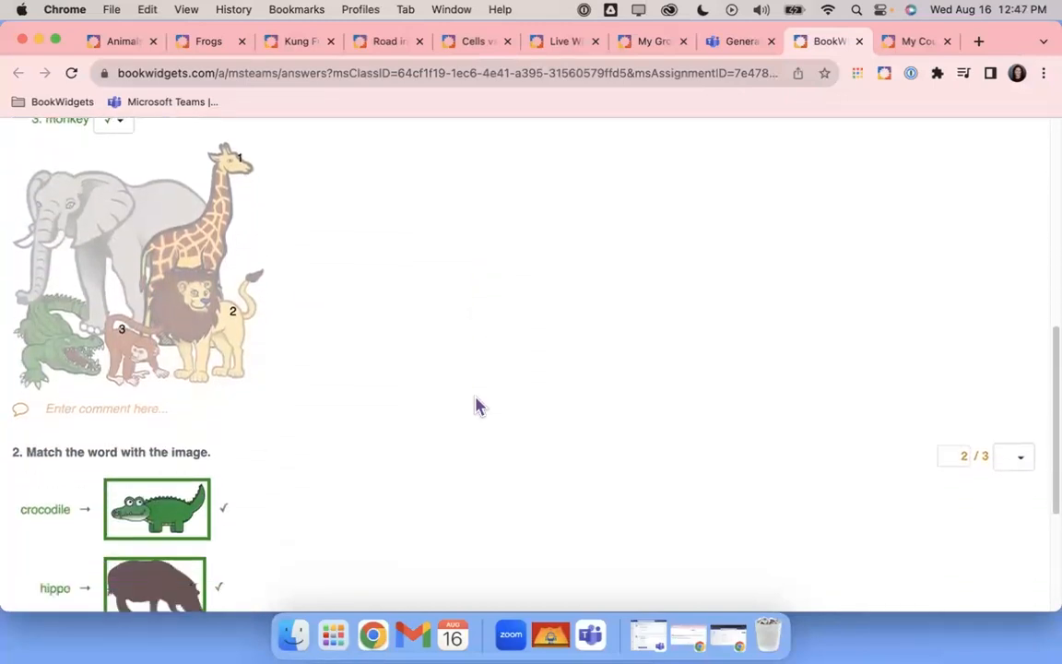
{"action": "scroll", "coordinate": [477, 406], "scroll_direction": "up", "scroll_amount": 10}
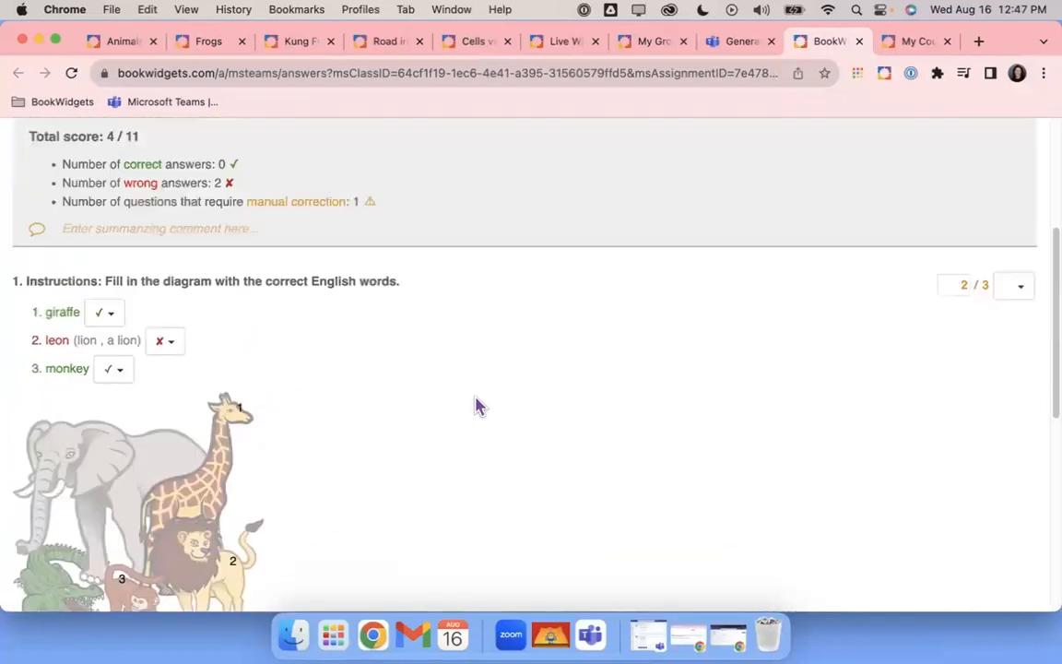
{"action": "scroll", "coordinate": [477, 406], "scroll_direction": "down", "scroll_amount": 6}
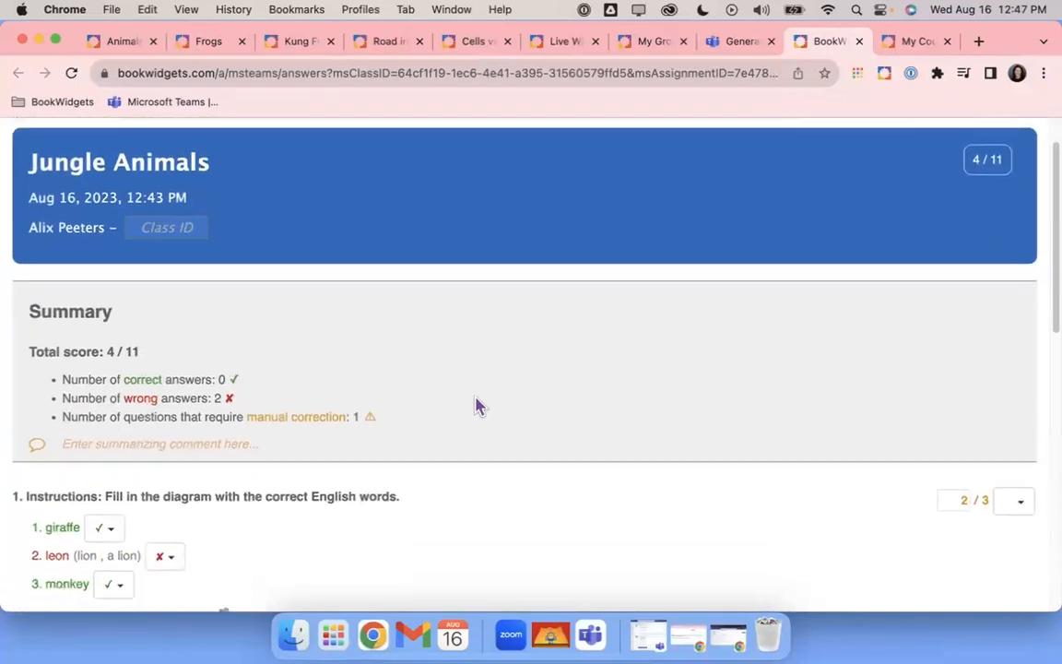
Comment 'Watch your spelling!' on the misspelled answer leon
{"action": "double_click", "coordinate": [57, 331]}
{"action": "left_click", "coordinate": [737, 461]}
{"action": "type", "text": "Watch your spellling!"}
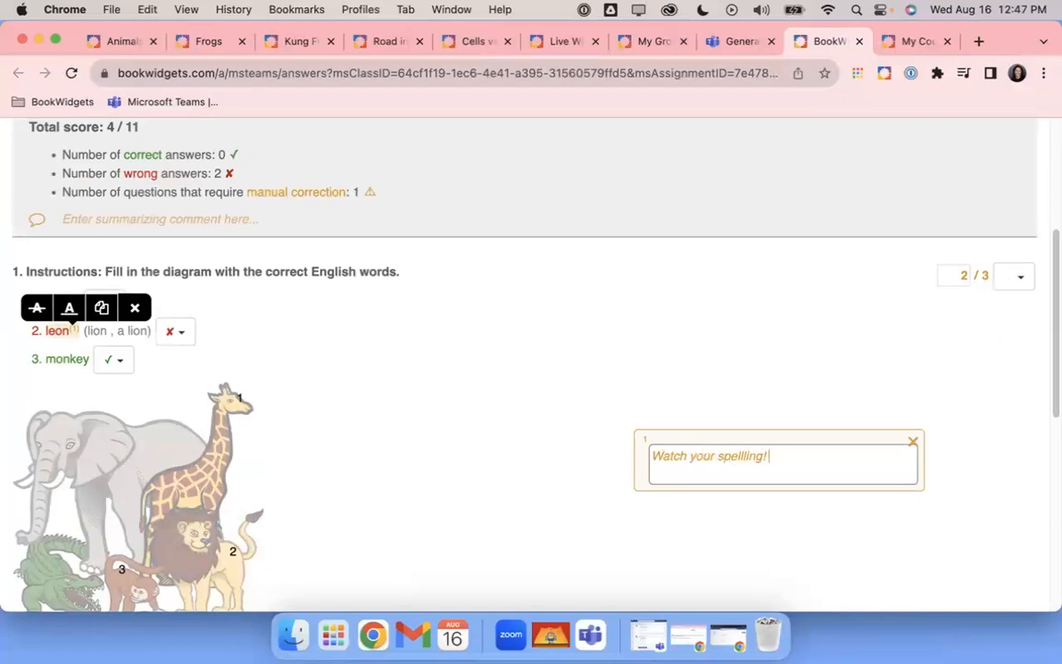
{"action": "right_click", "coordinate": [738, 461]}
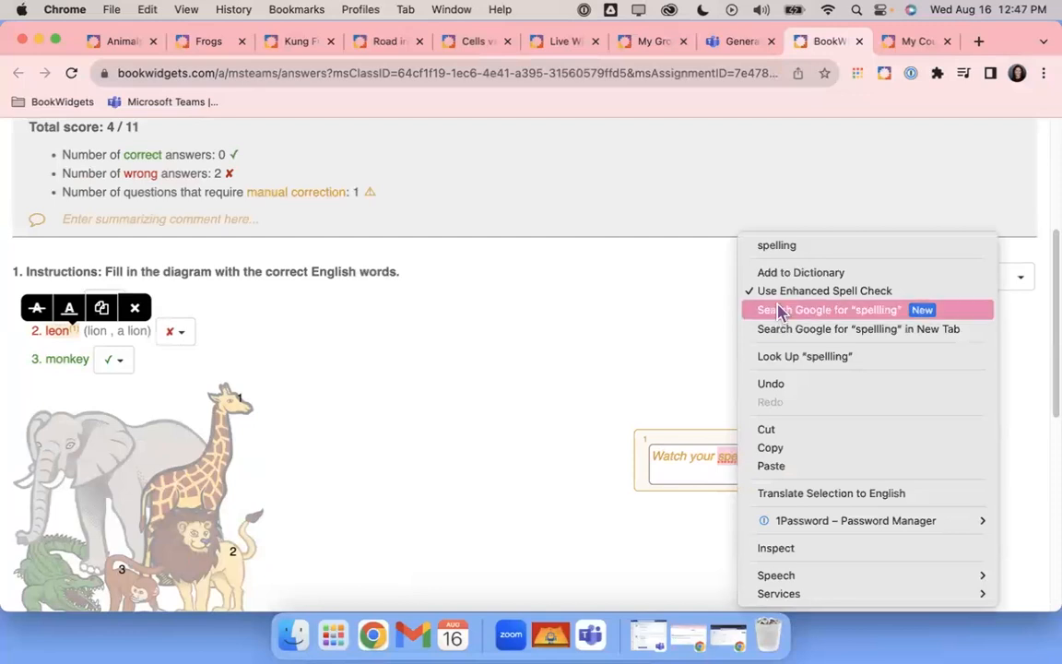
{"action": "left_click", "coordinate": [742, 246]}
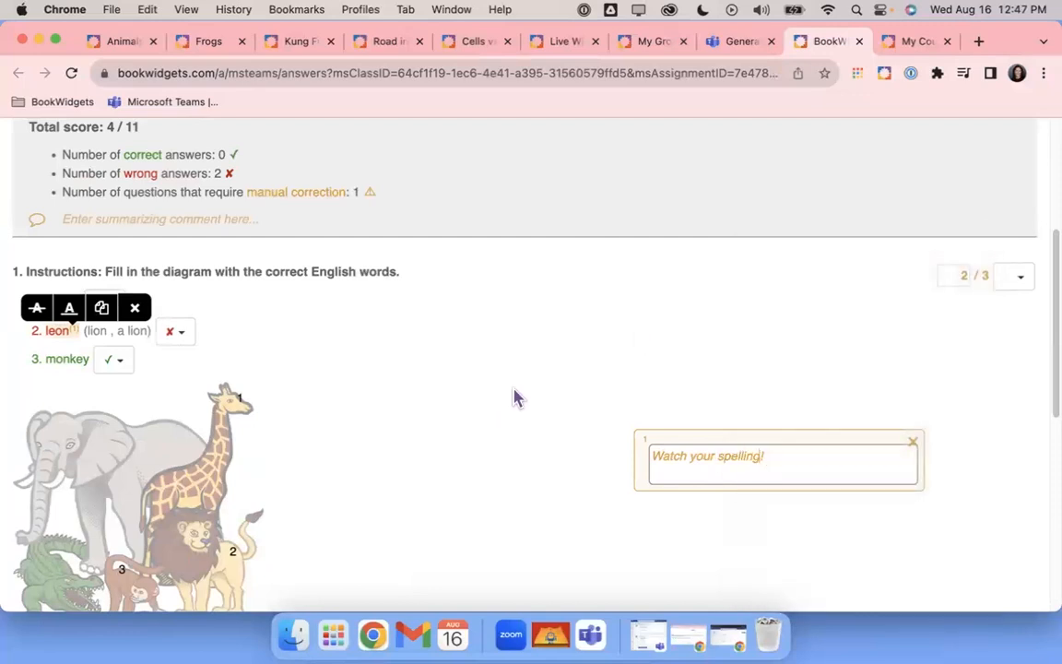
{"action": "left_click", "coordinate": [337, 374]}
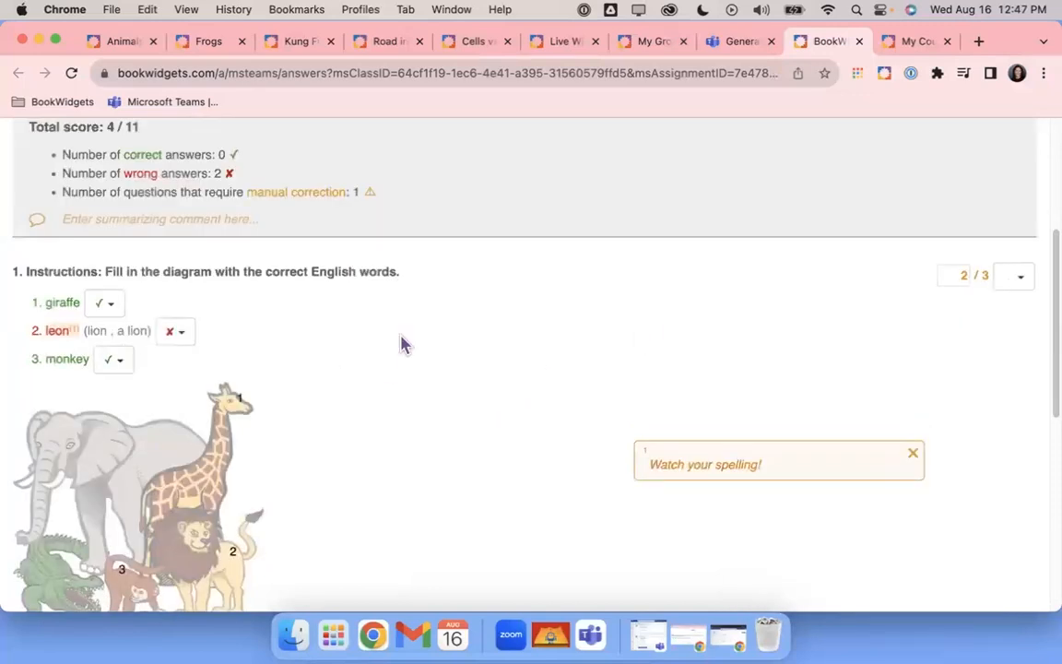
Raise question 1's score to 2.5 out of 3
{"action": "left_click", "coordinate": [950, 274]}
{"action": "type", "text": ".5"}
{"action": "left_click", "coordinate": [636, 351]}
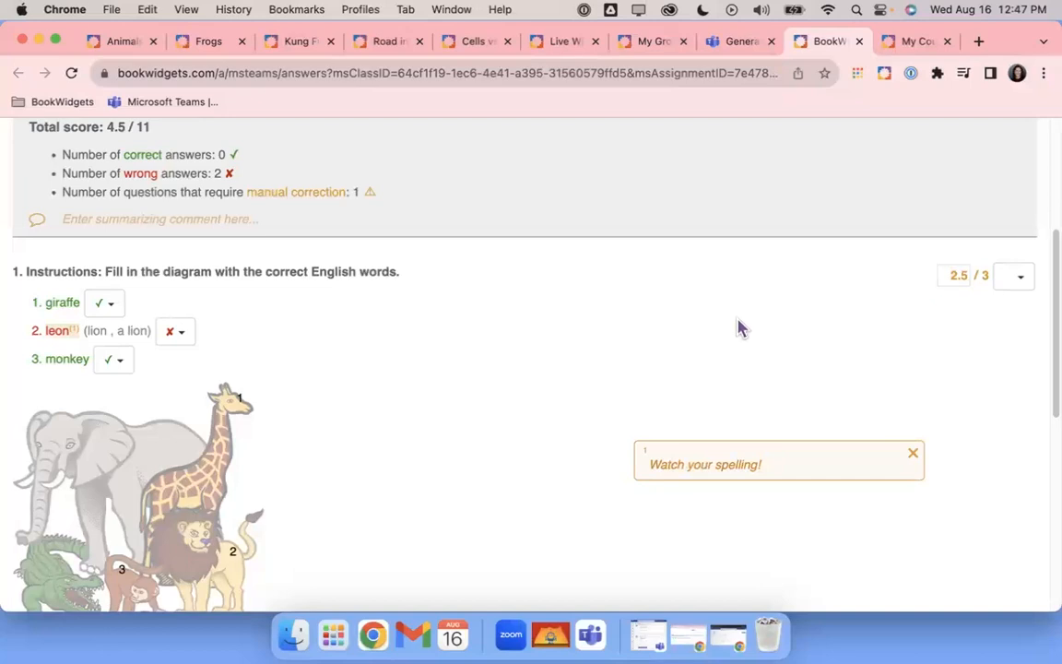
Comment 'Make sure to answer all questions.' on question 2
{"action": "scroll", "coordinate": [556, 396], "scroll_direction": "down", "scroll_amount": 4}
{"action": "scroll", "coordinate": [555, 396], "scroll_direction": "down", "scroll_amount": 6}
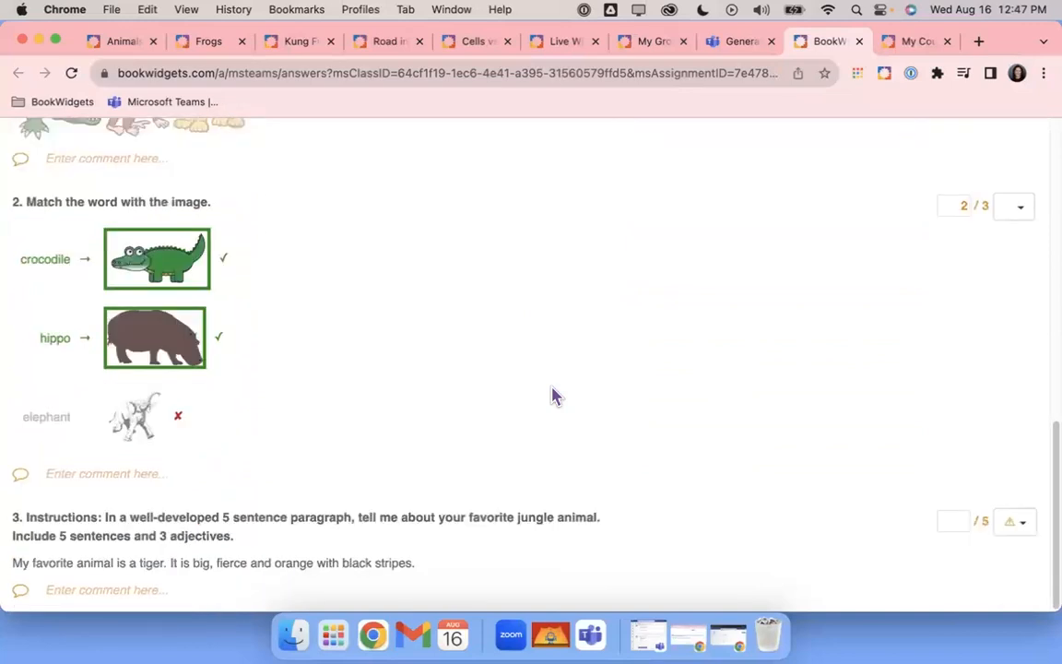
{"action": "left_click", "coordinate": [108, 486]}
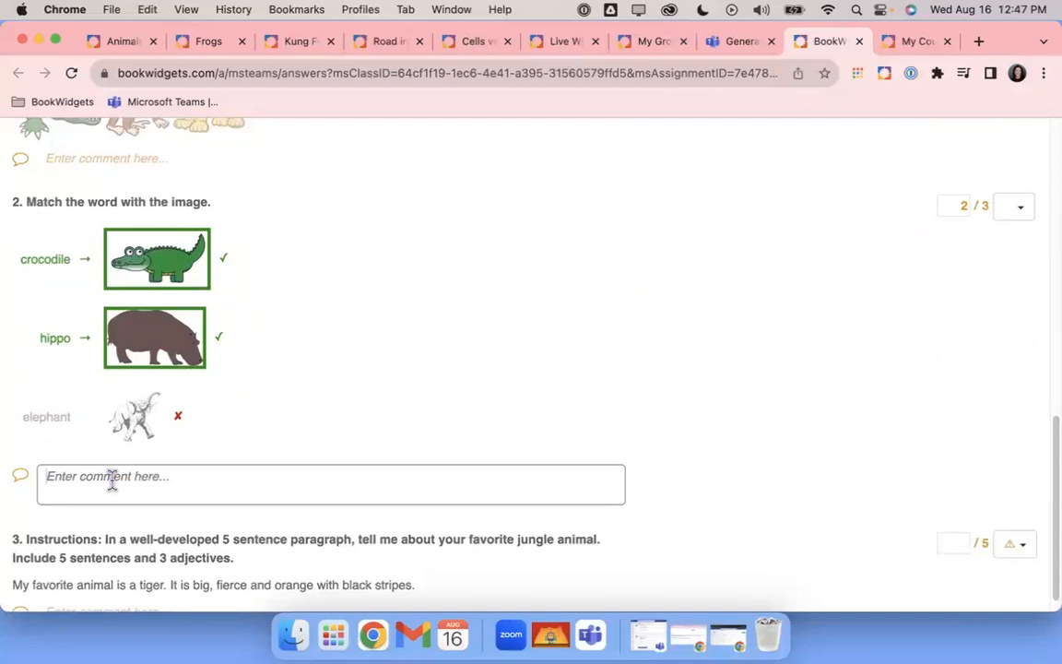
{"action": "type", "text": "Make sure to answer all questions."}
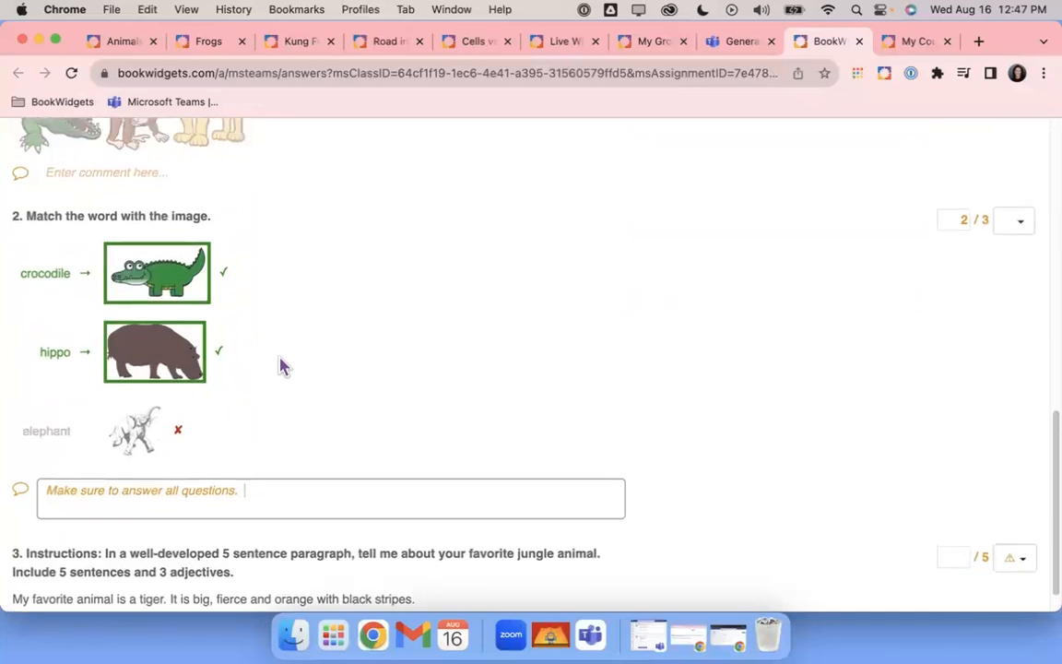
{"action": "scroll", "coordinate": [280, 364], "scroll_direction": "down", "scroll_amount": 1}
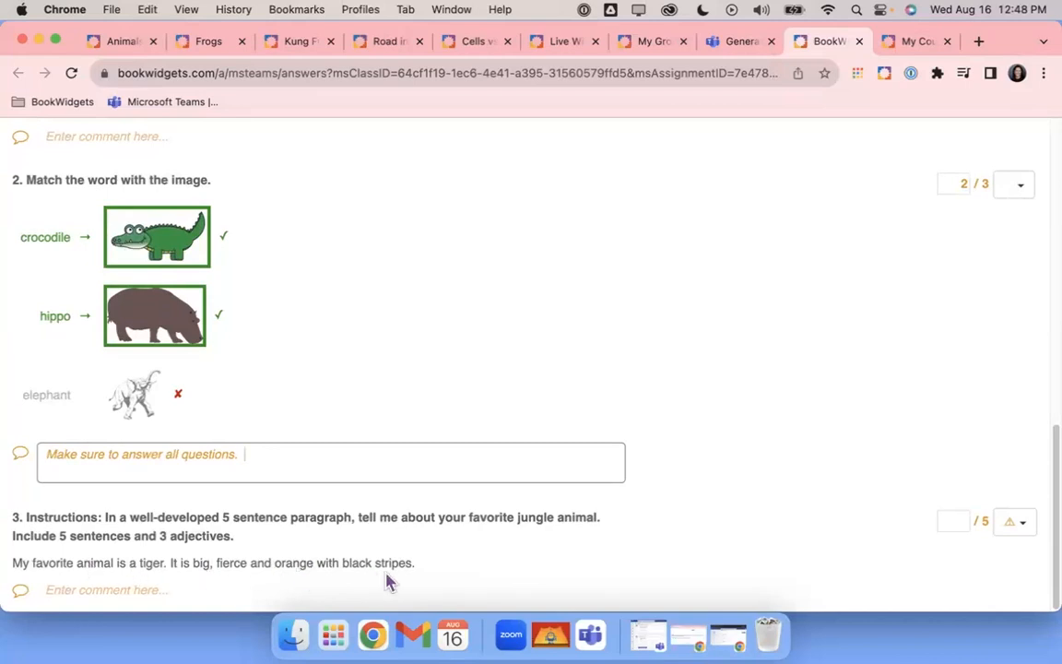
{"action": "left_click", "coordinate": [142, 595]}
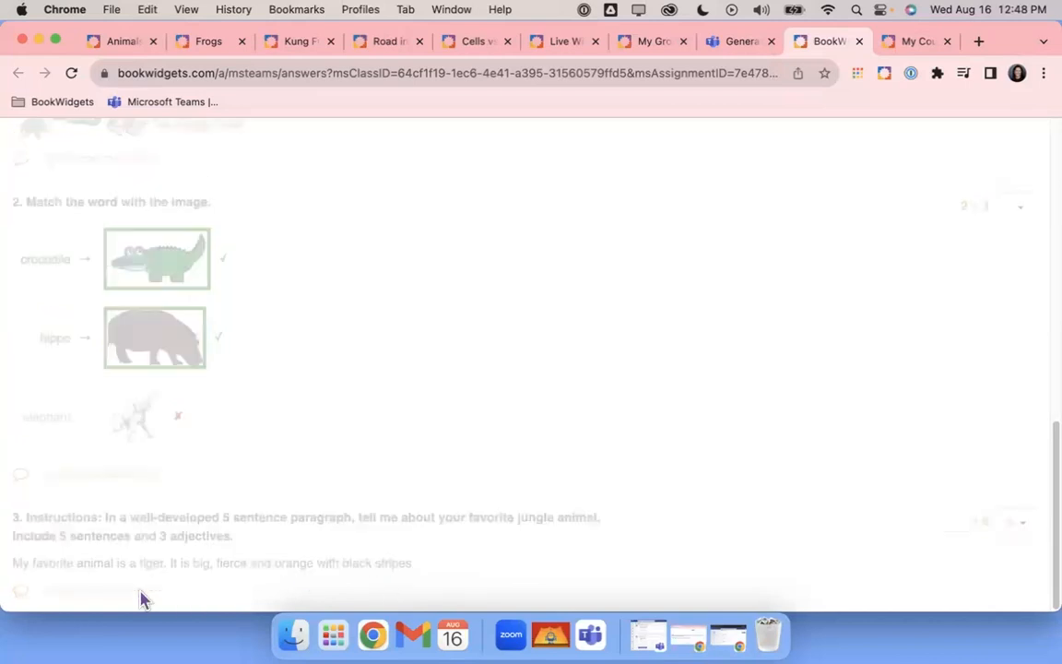
Comment 'Make sure to write a complete paragraph.' on question 3 and score it 3 points
{"action": "left_click", "coordinate": [140, 593]}
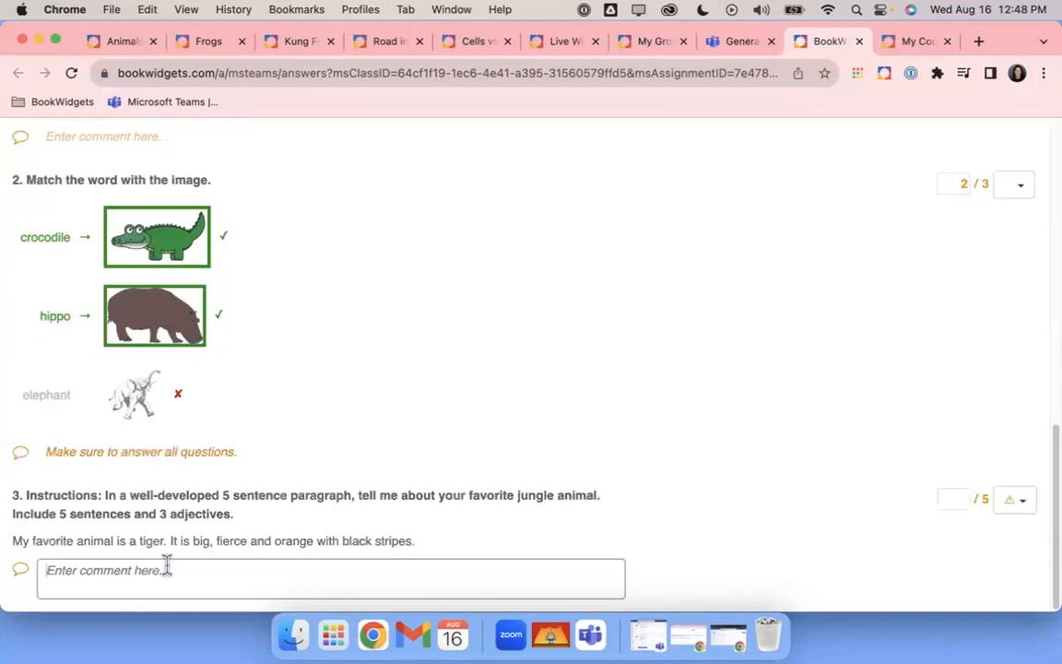
{"action": "type", "text": "Make sure to"}
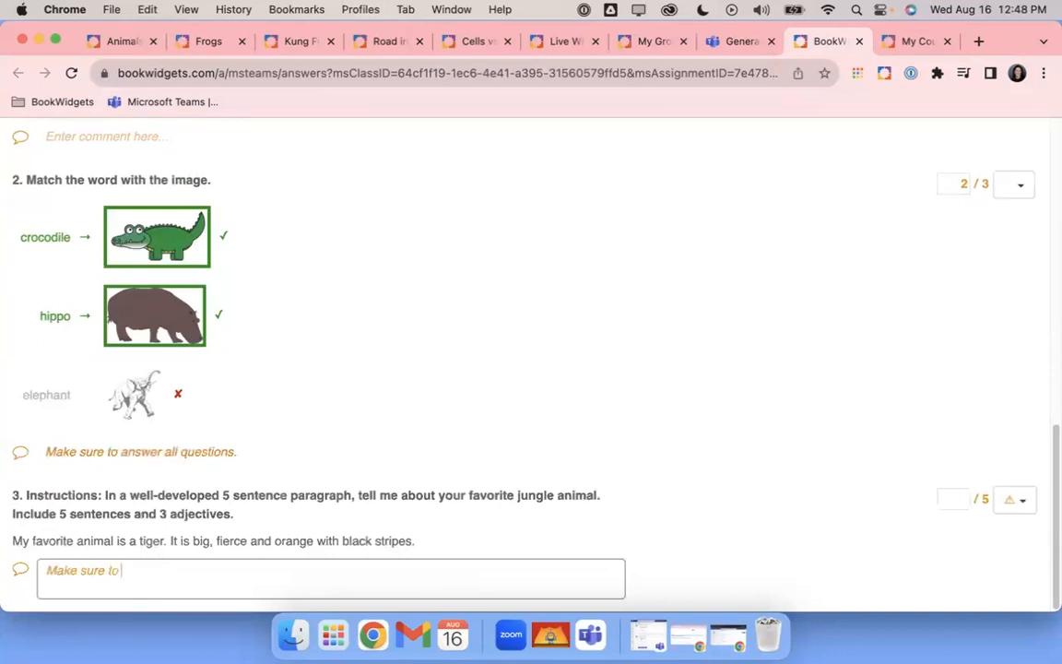
{"action": "type", "text": " write a complete"}
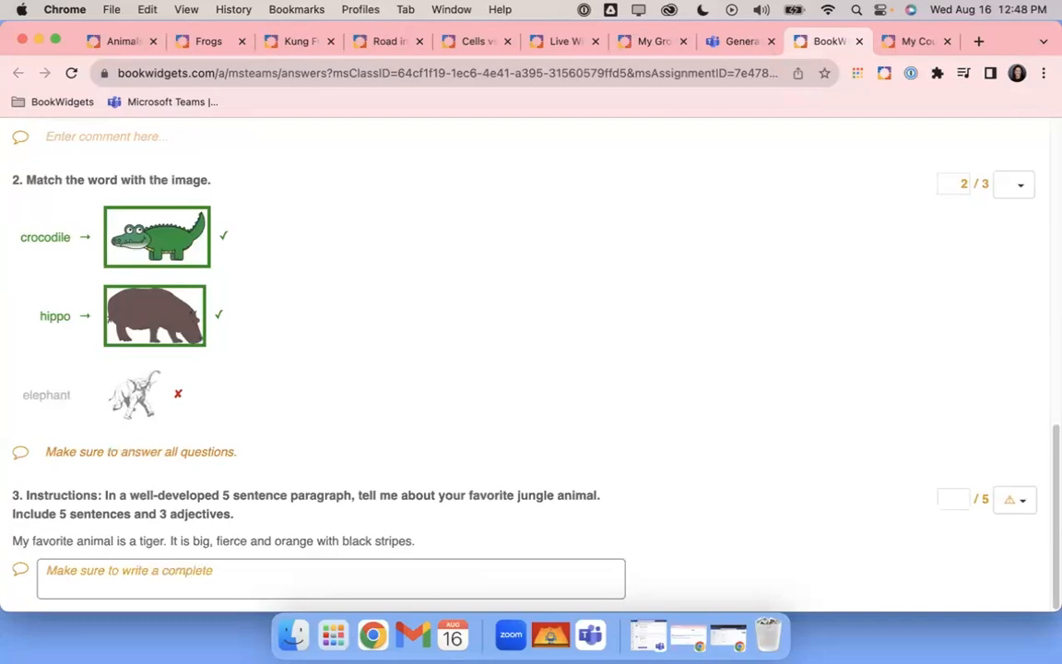
{"action": "type", "text": " parag"}
{"action": "type", "text": "raph."}
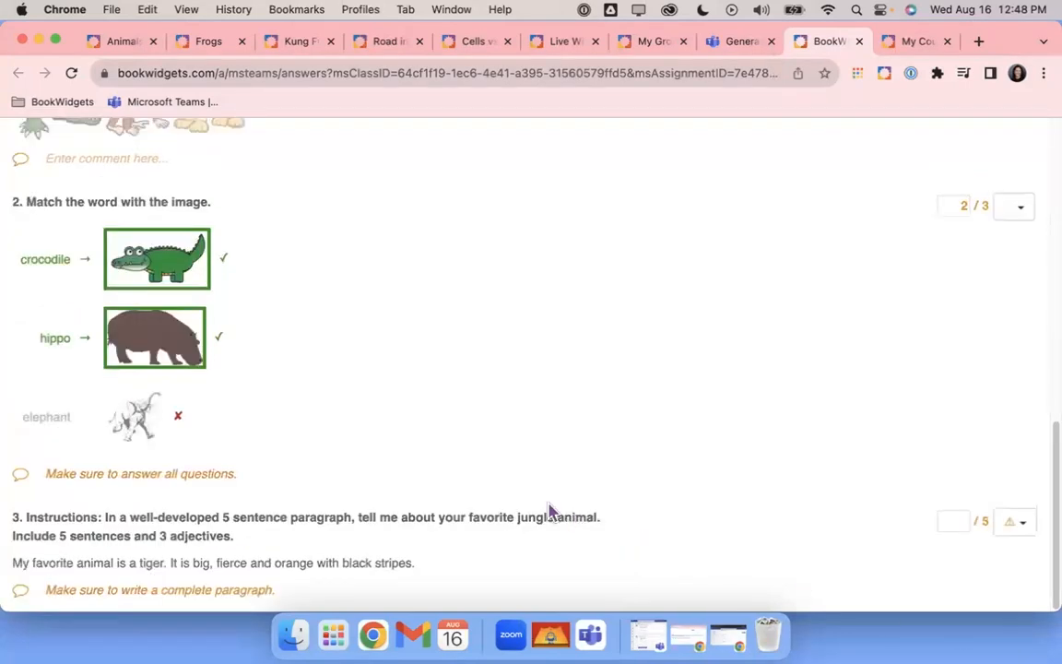
{"action": "left_click", "coordinate": [947, 527]}
{"action": "type", "text": "3"}
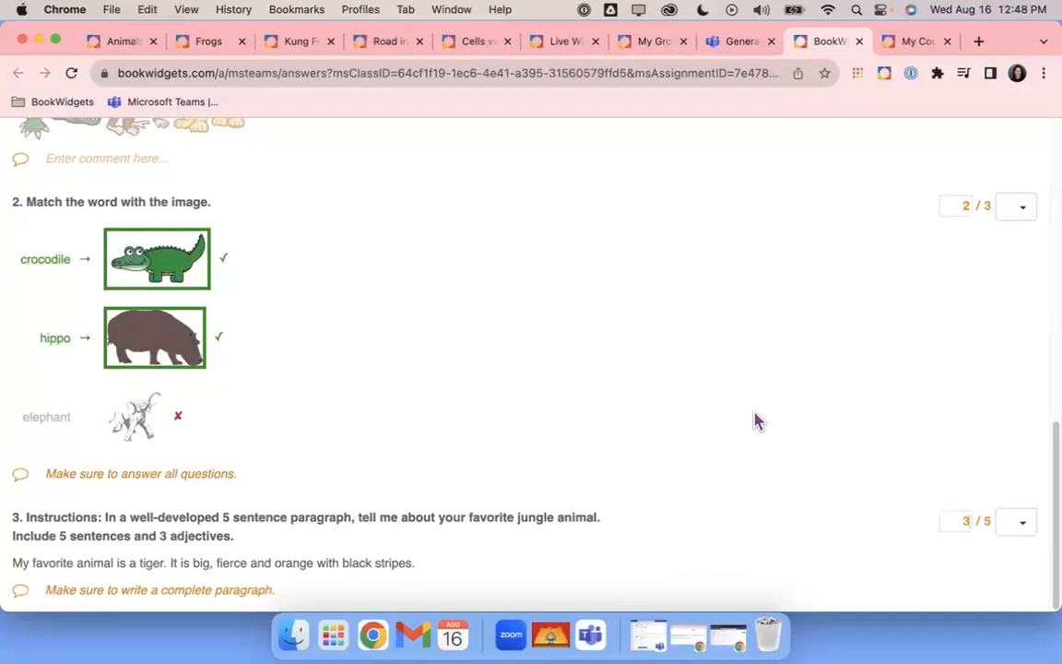
Write the summary comment 'Let's continue to work on animals' and filter out correct answers
{"action": "scroll", "coordinate": [756, 422], "scroll_direction": "up", "scroll_amount": 10}
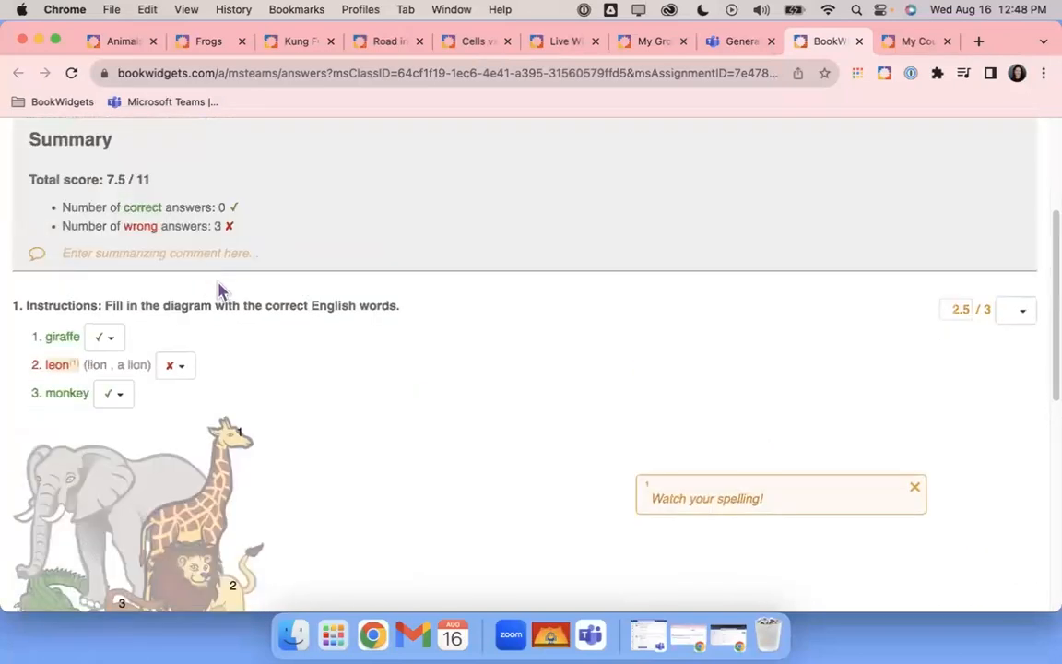
{"action": "left_click", "coordinate": [221, 255]}
{"action": "type", "text": "Let's"}
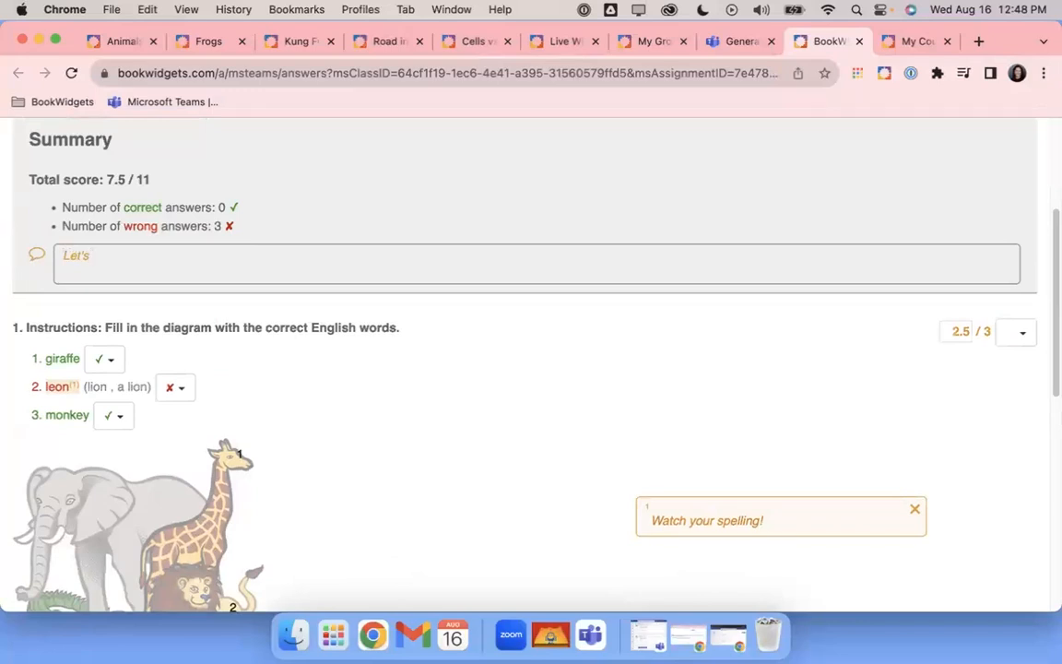
{"action": "scroll", "coordinate": [633, 467], "scroll_direction": "down", "scroll_amount": 2}
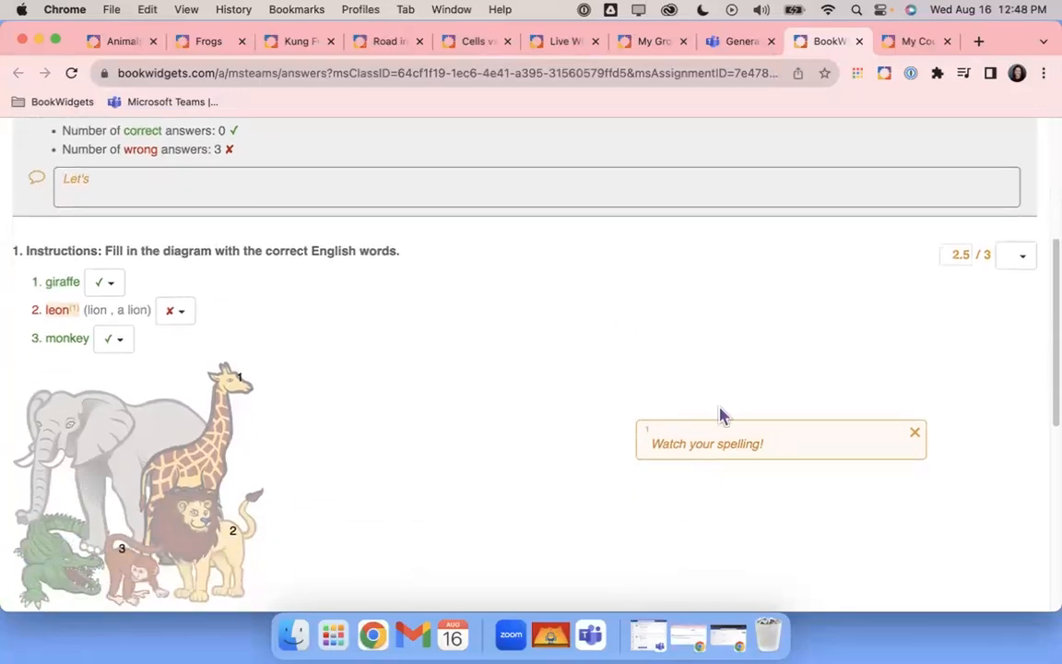
{"action": "scroll", "coordinate": [656, 469], "scroll_direction": "down", "scroll_amount": 5}
{"action": "scroll", "coordinate": [655, 467], "scroll_direction": "up", "scroll_amount": 7}
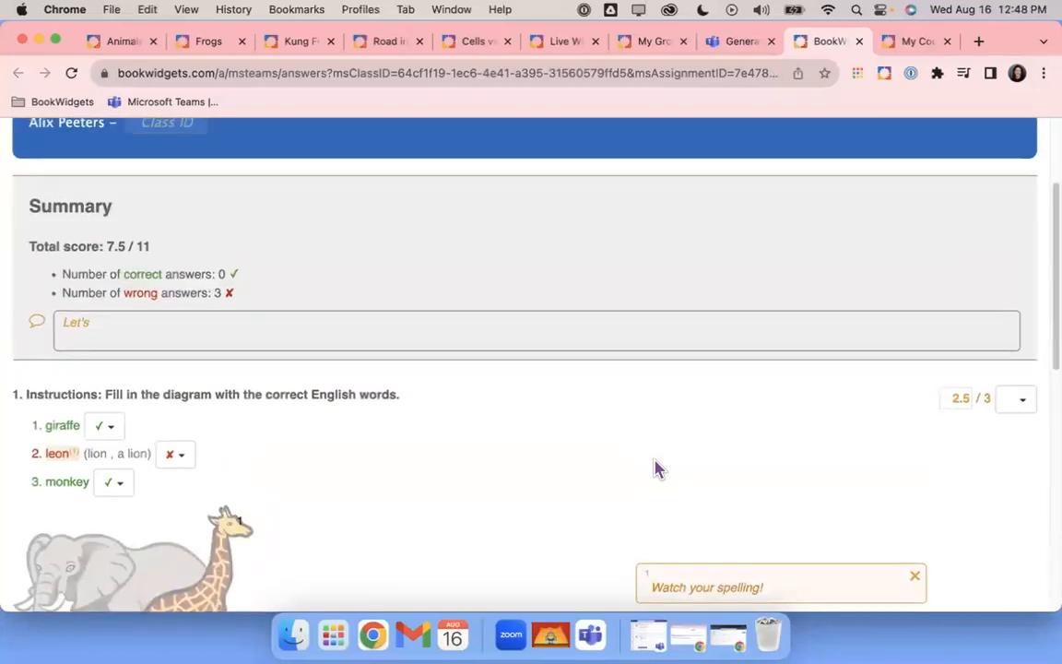
{"action": "type", "text": "contin"}
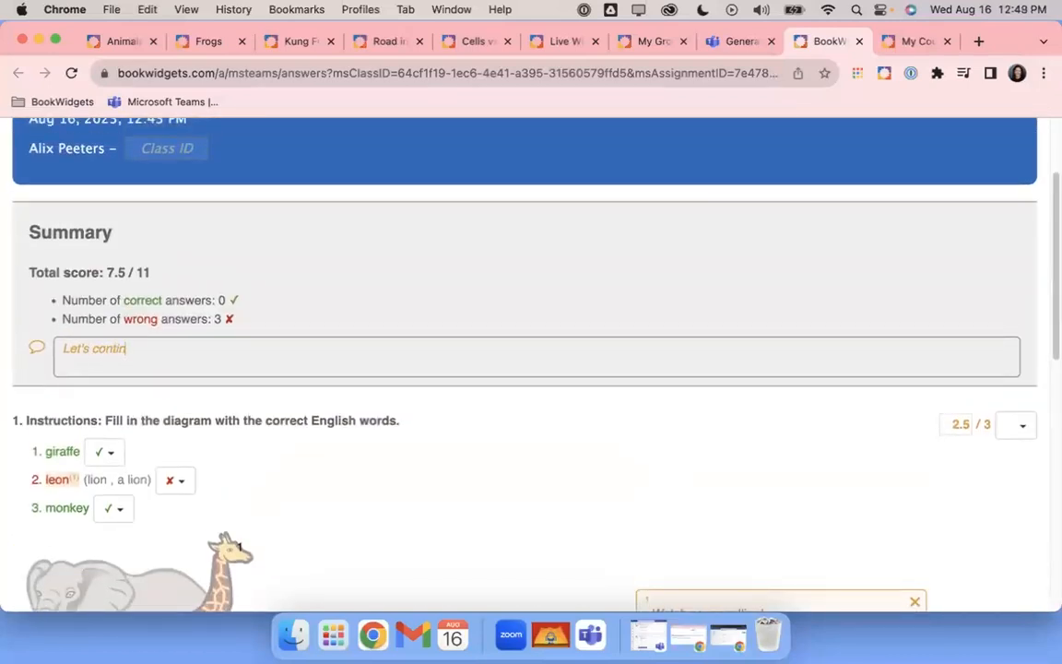
{"action": "type", "text": "ue to work on animals."}
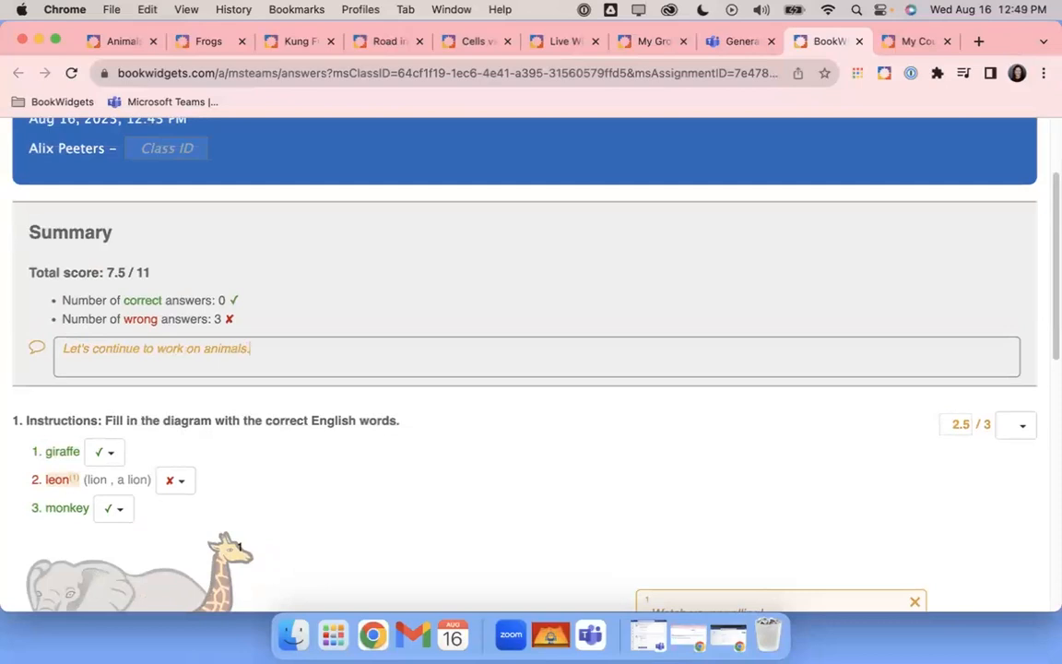
{"action": "scroll", "coordinate": [391, 325], "scroll_direction": "up", "scroll_amount": 3}
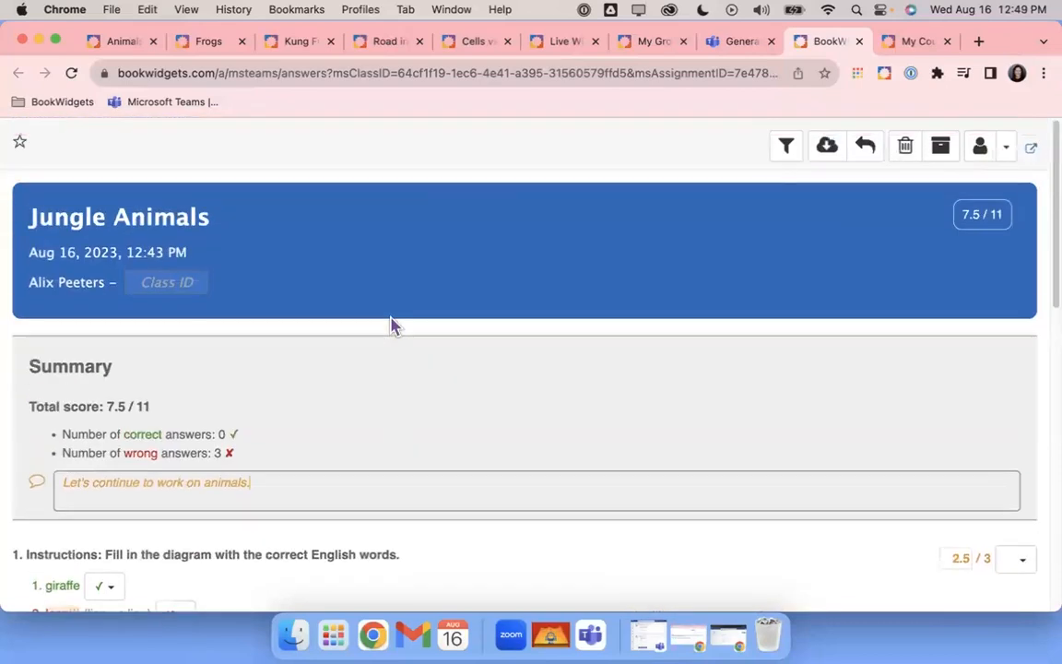
{"action": "left_click", "coordinate": [786, 149]}
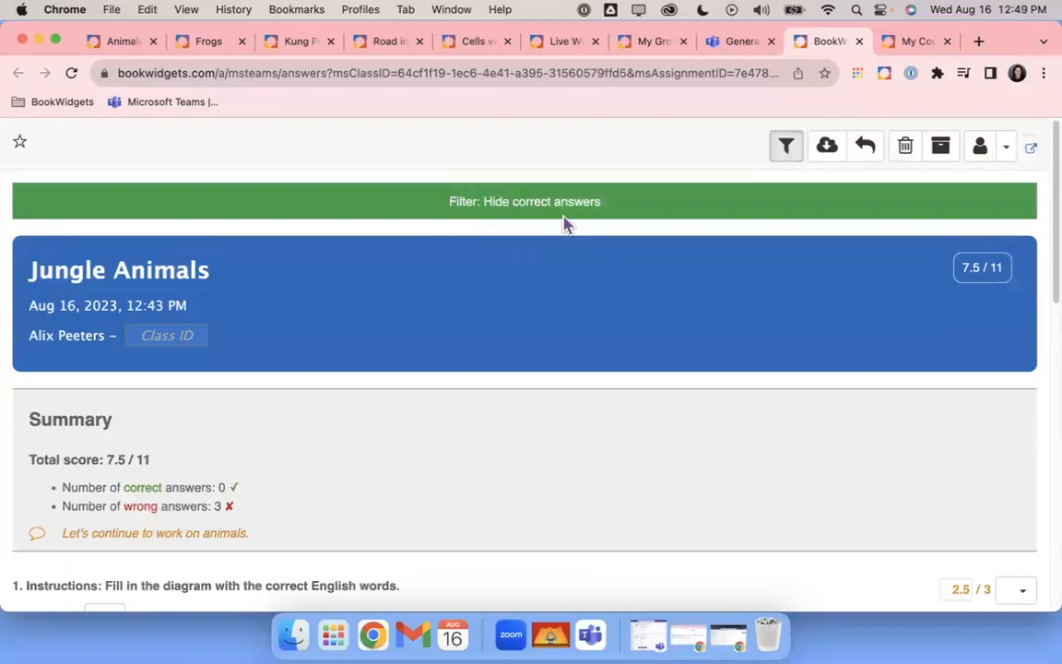
{"action": "scroll", "coordinate": [616, 346], "scroll_direction": "down", "scroll_amount": 5}
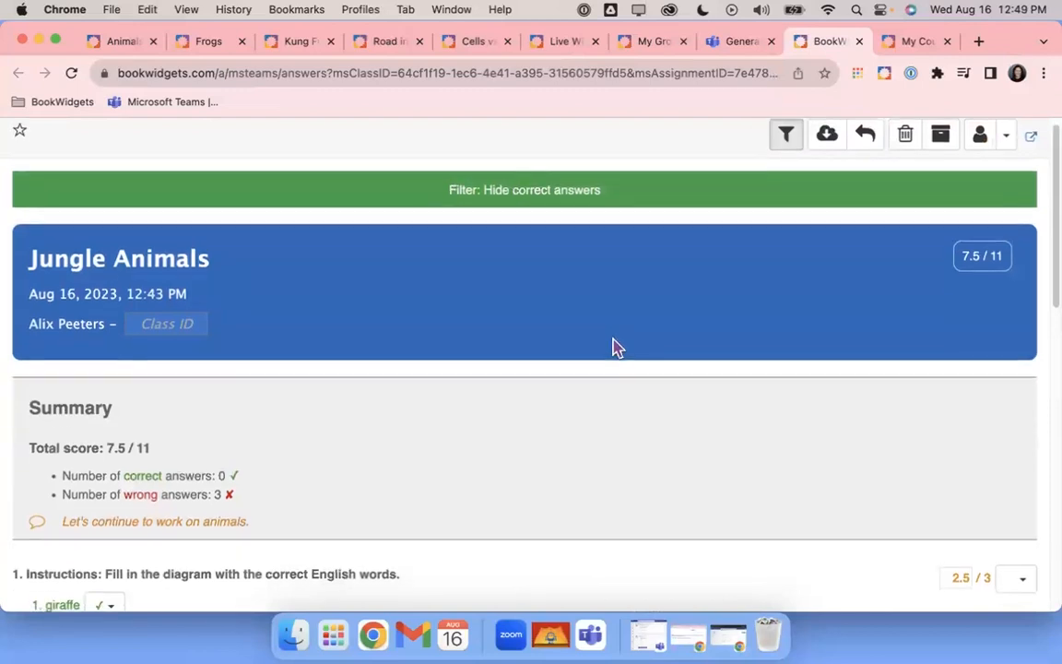
{"action": "scroll", "coordinate": [616, 347], "scroll_direction": "down", "scroll_amount": 6}
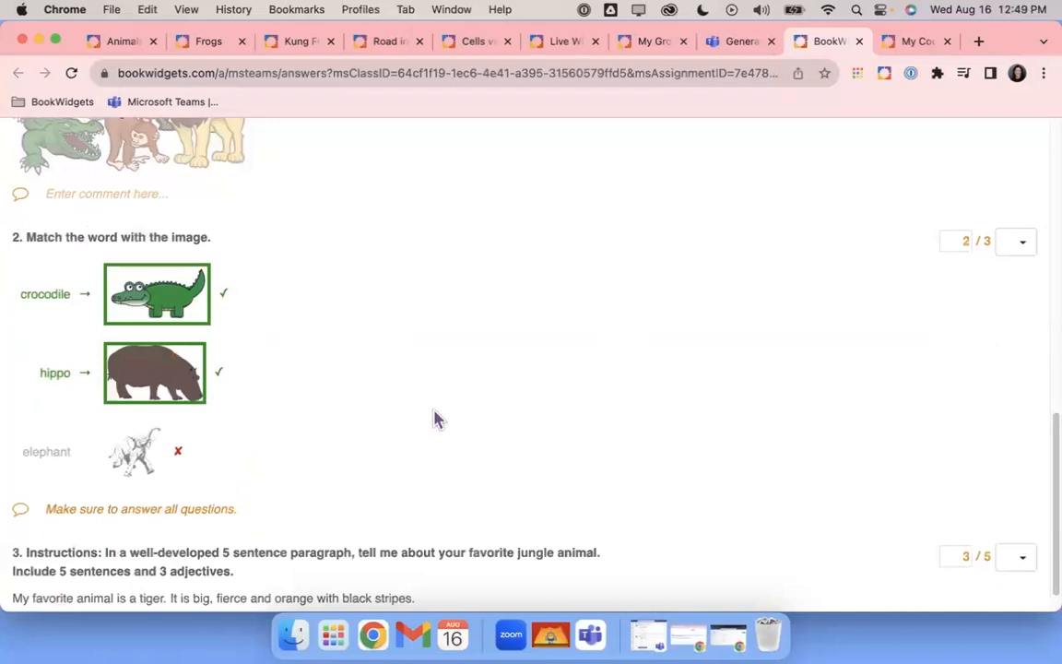
{"action": "scroll", "coordinate": [437, 419], "scroll_direction": "up", "scroll_amount": 4}
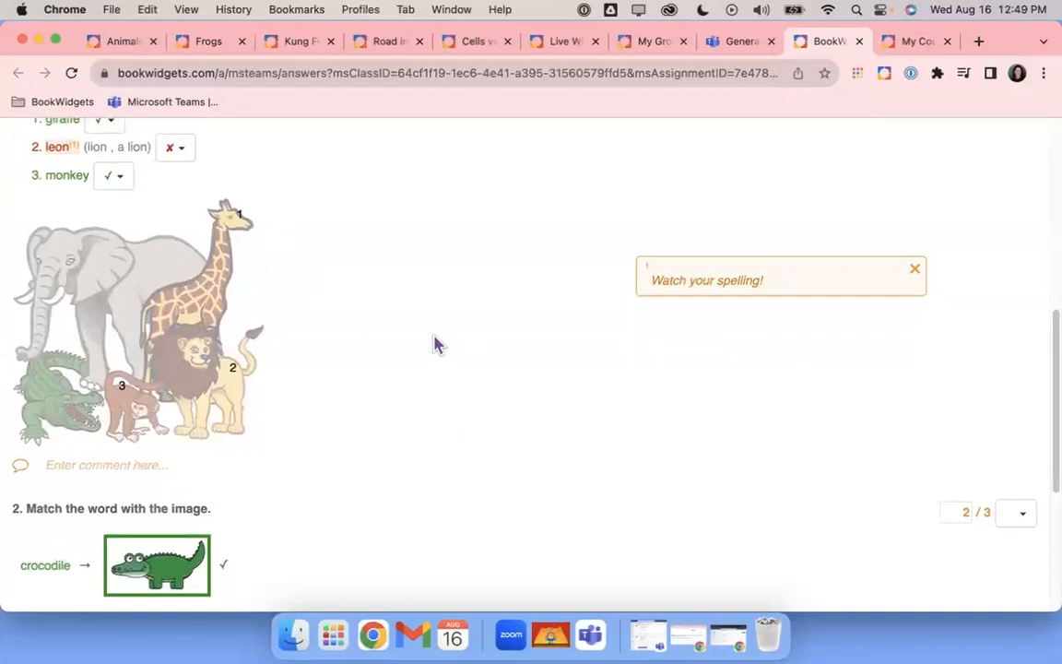
{"action": "scroll", "coordinate": [435, 344], "scroll_direction": "down", "scroll_amount": 2}
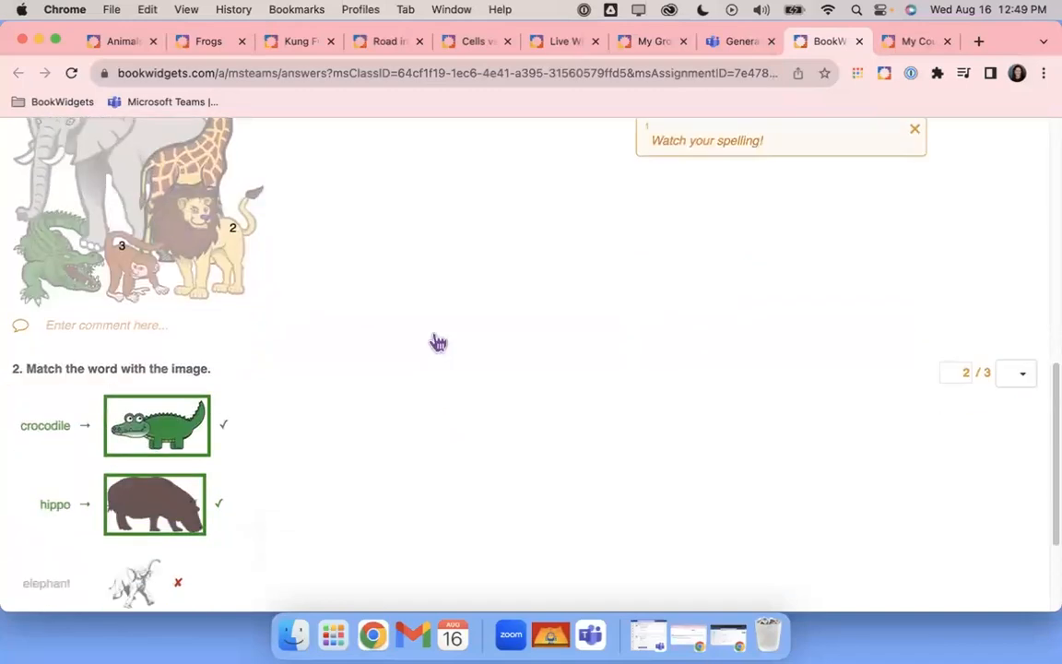
{"action": "scroll", "coordinate": [437, 343], "scroll_direction": "up", "scroll_amount": 10}
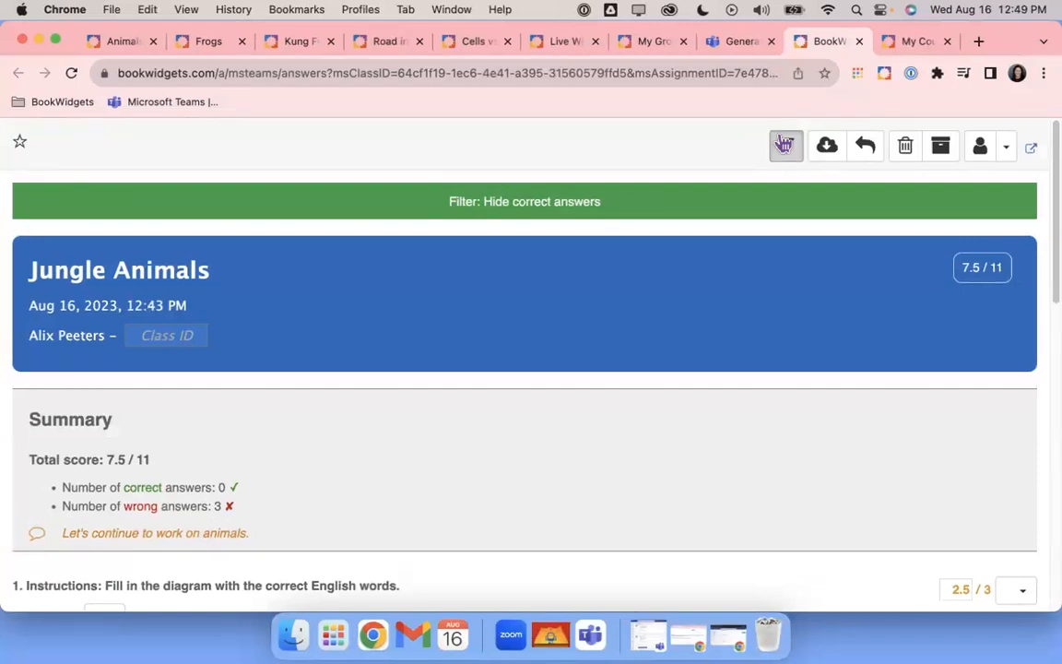
Clear the hide-correct filter and turn off Show correct answers for the student
{"action": "left_click", "coordinate": [785, 145]}
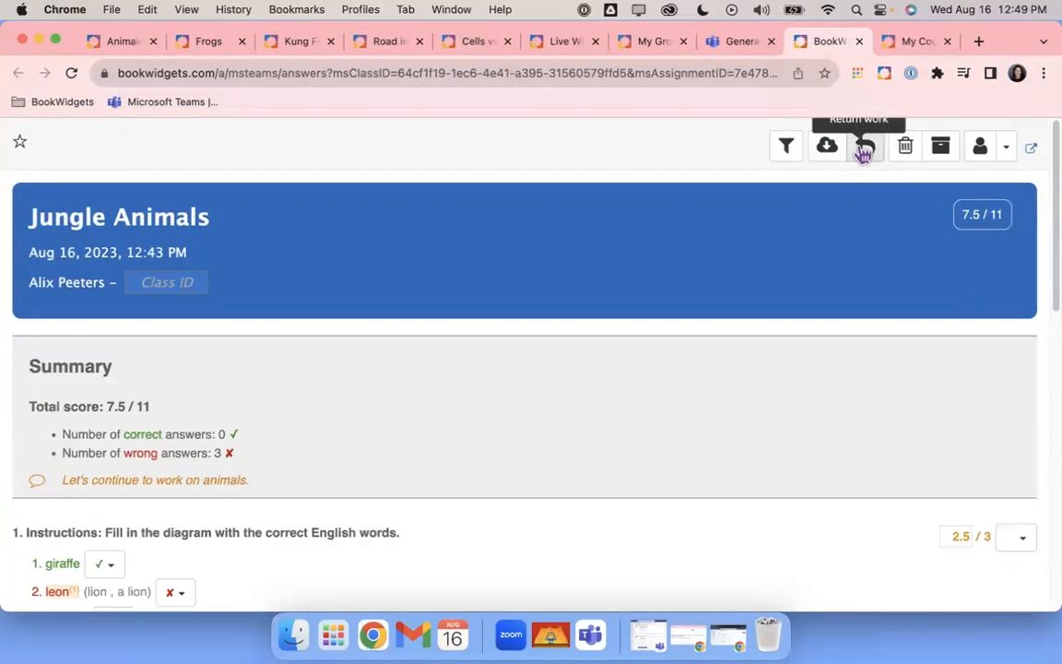
{"action": "left_click", "coordinate": [1004, 150]}
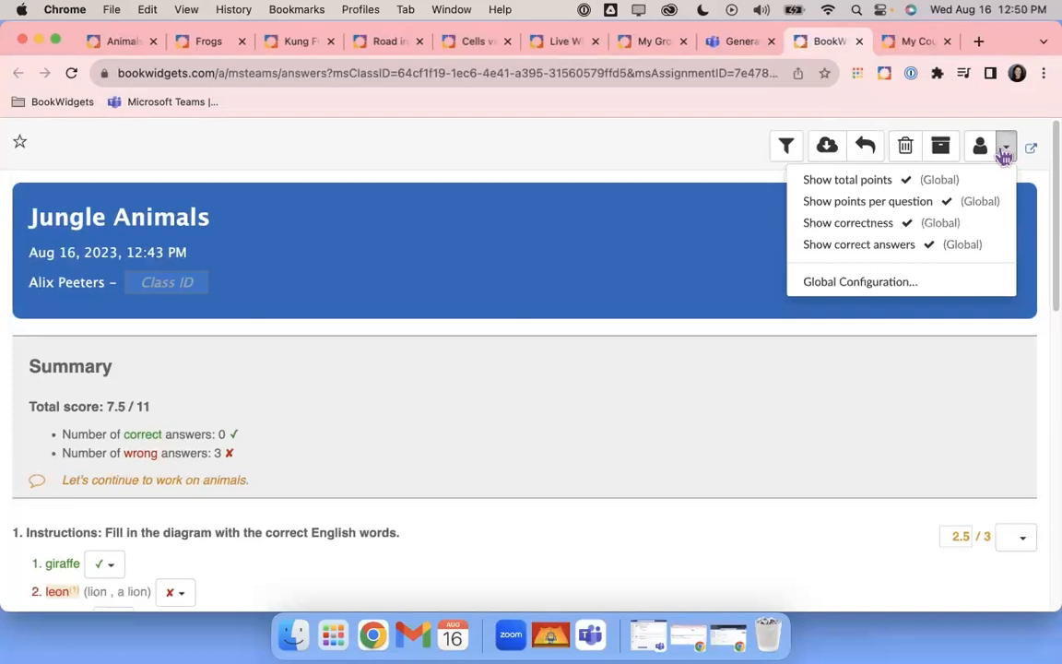
{"action": "left_click", "coordinate": [931, 250]}
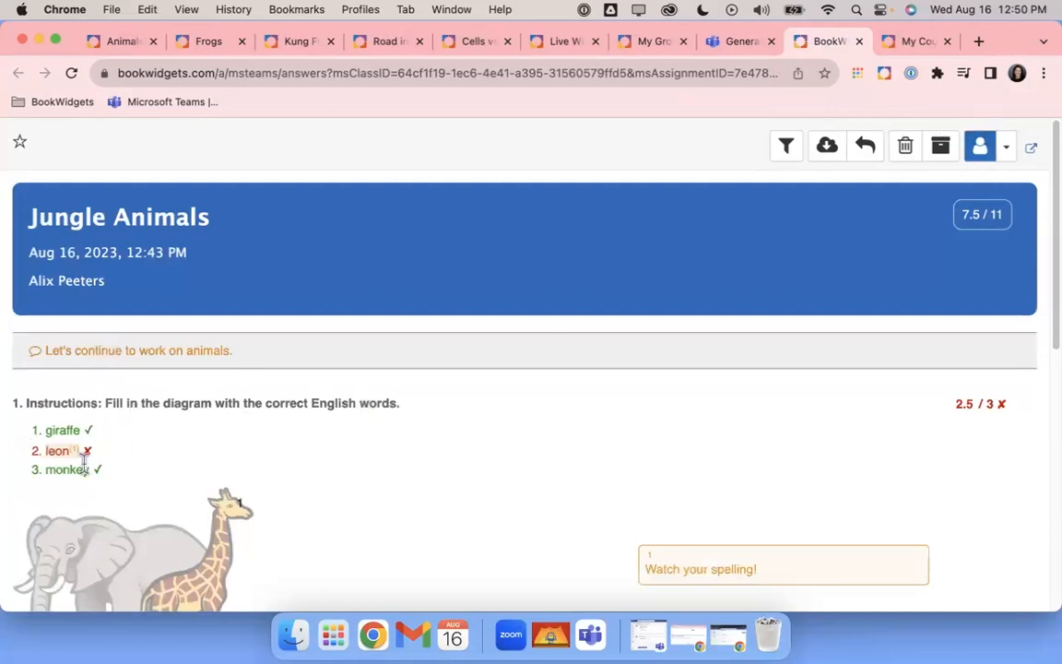
{"action": "scroll", "coordinate": [185, 452], "scroll_direction": "down", "scroll_amount": 2}
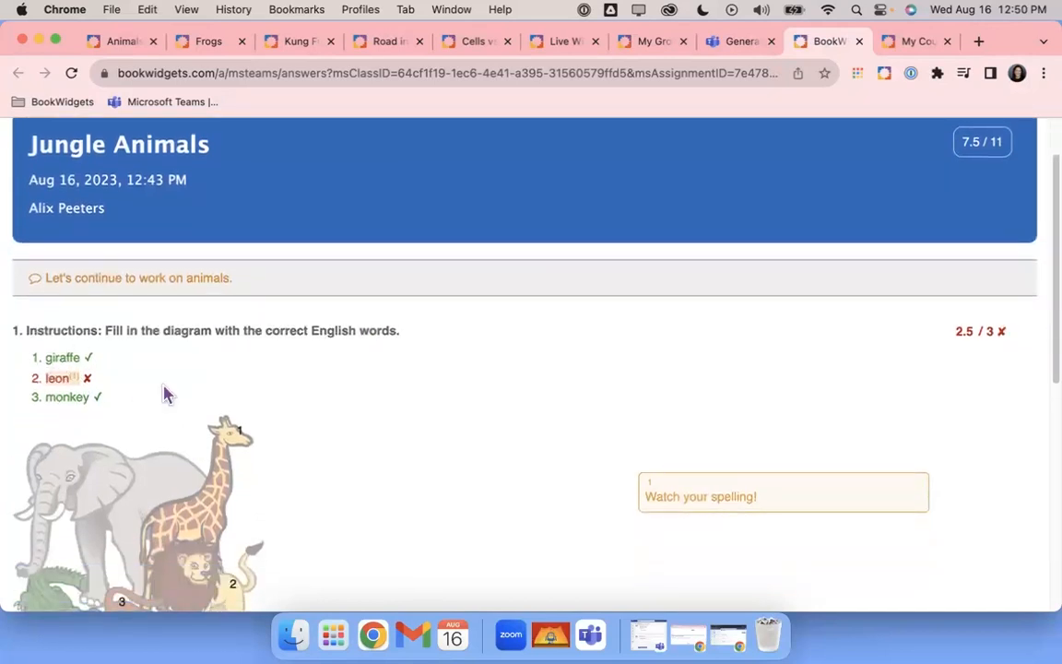
{"action": "scroll", "coordinate": [261, 391], "scroll_direction": "down", "scroll_amount": 10}
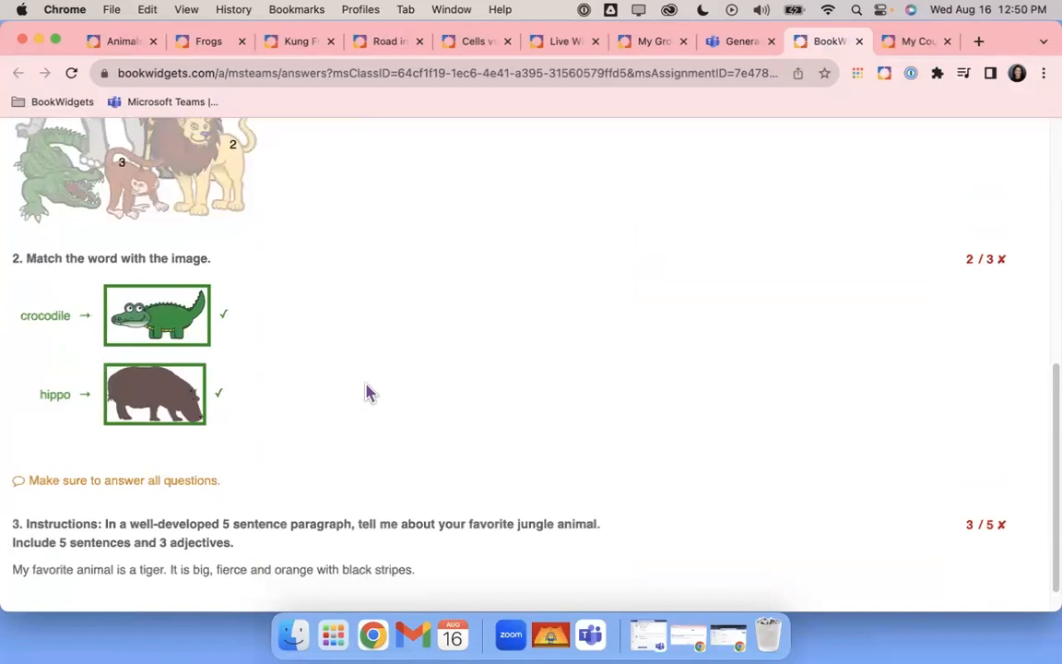
{"action": "scroll", "coordinate": [369, 394], "scroll_direction": "up", "scroll_amount": 12}
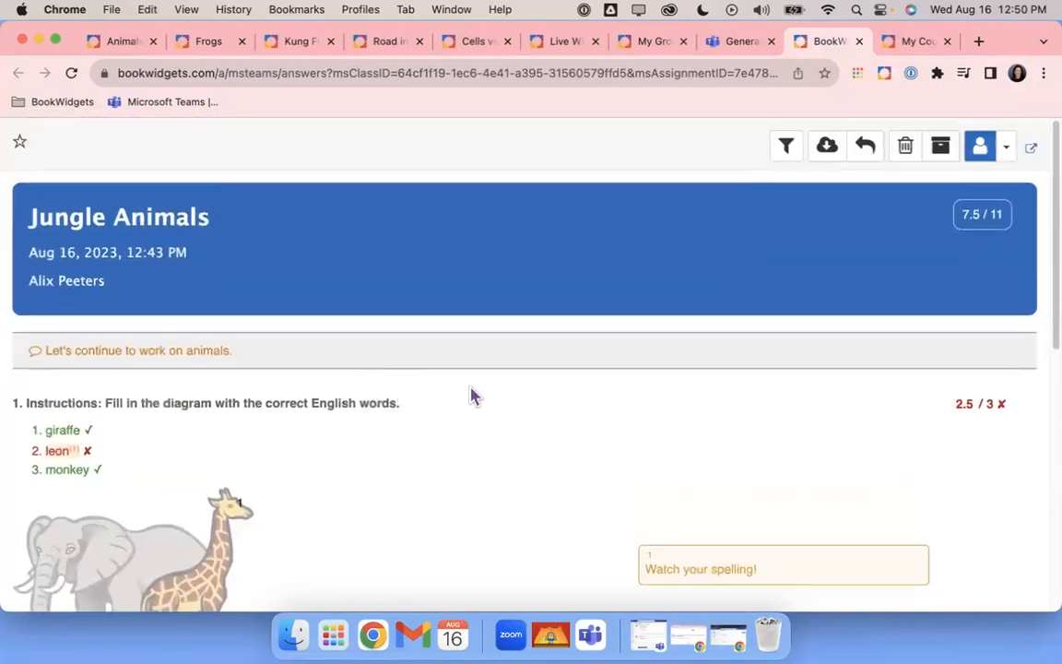
Re-enable Show correct answers so 'lion, a lion' appears beside leon
{"action": "left_click", "coordinate": [1008, 148]}
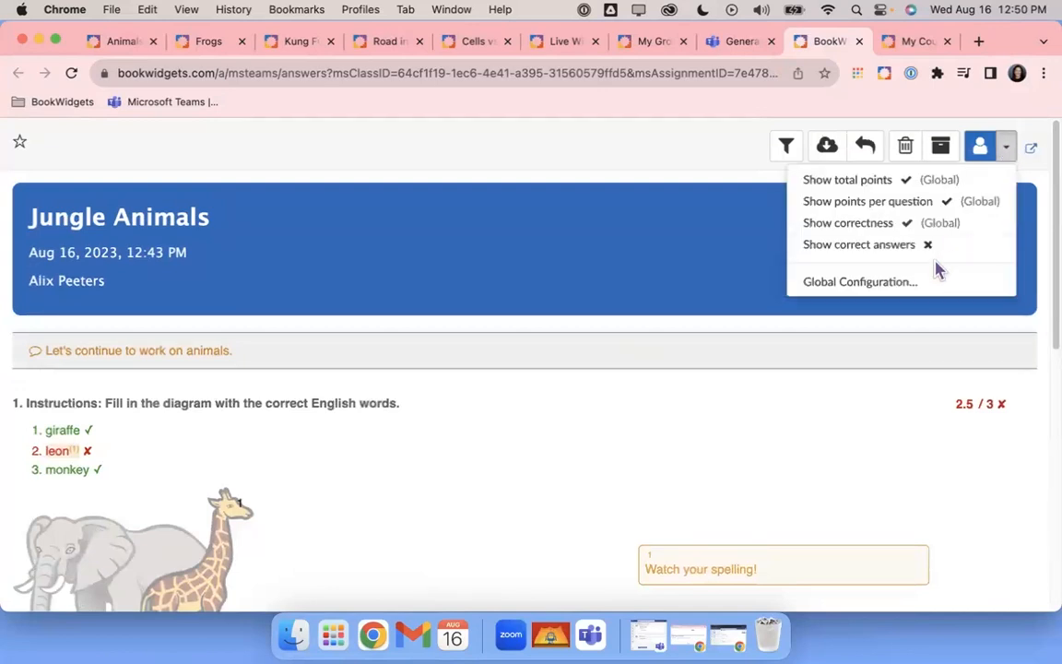
{"action": "left_click", "coordinate": [906, 251]}
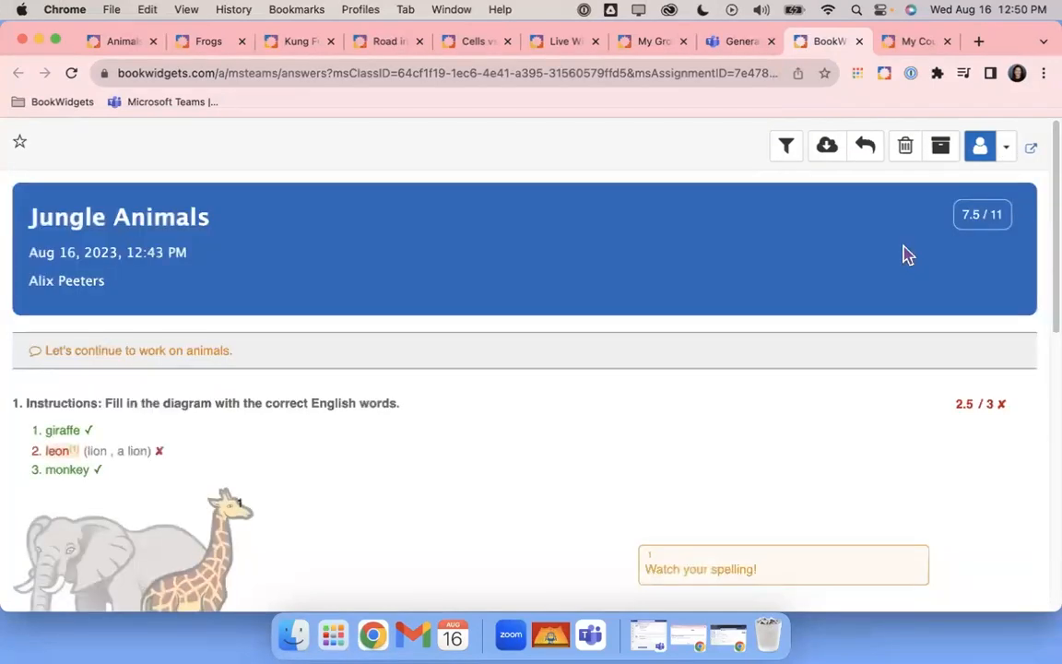
{"action": "left_click", "coordinate": [1008, 148]}
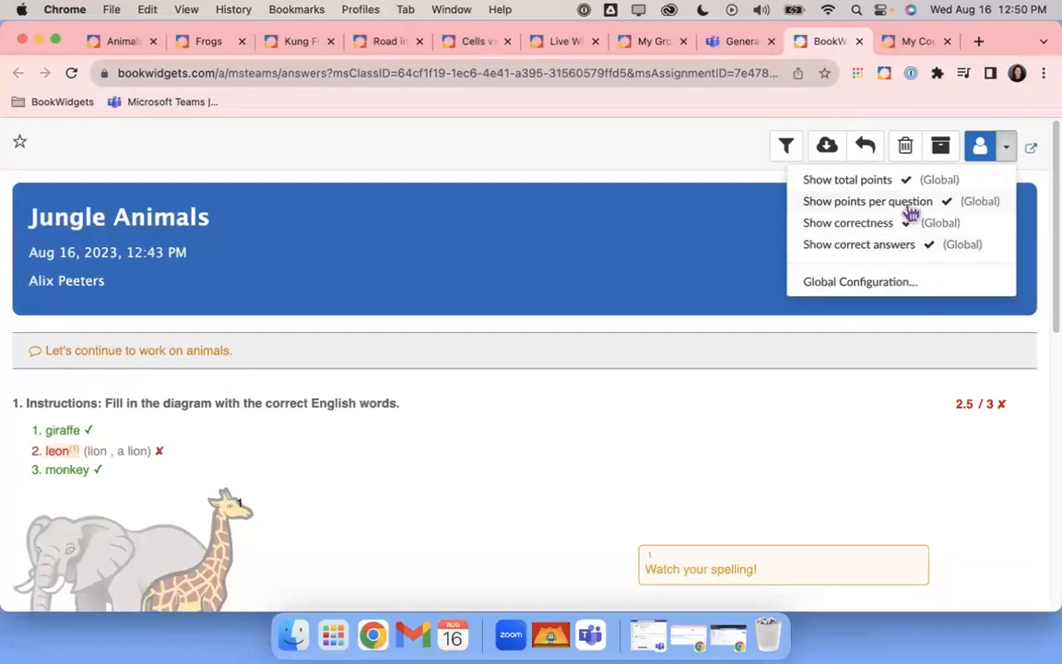
{"action": "left_click", "coordinate": [874, 288]}
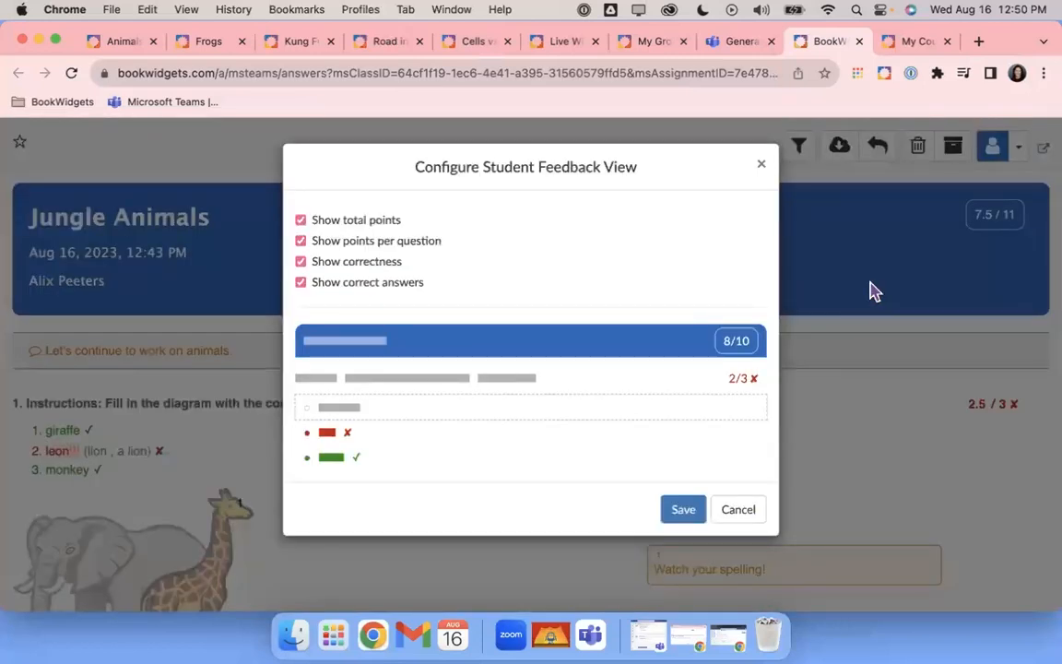
{"action": "left_click", "coordinate": [303, 285]}
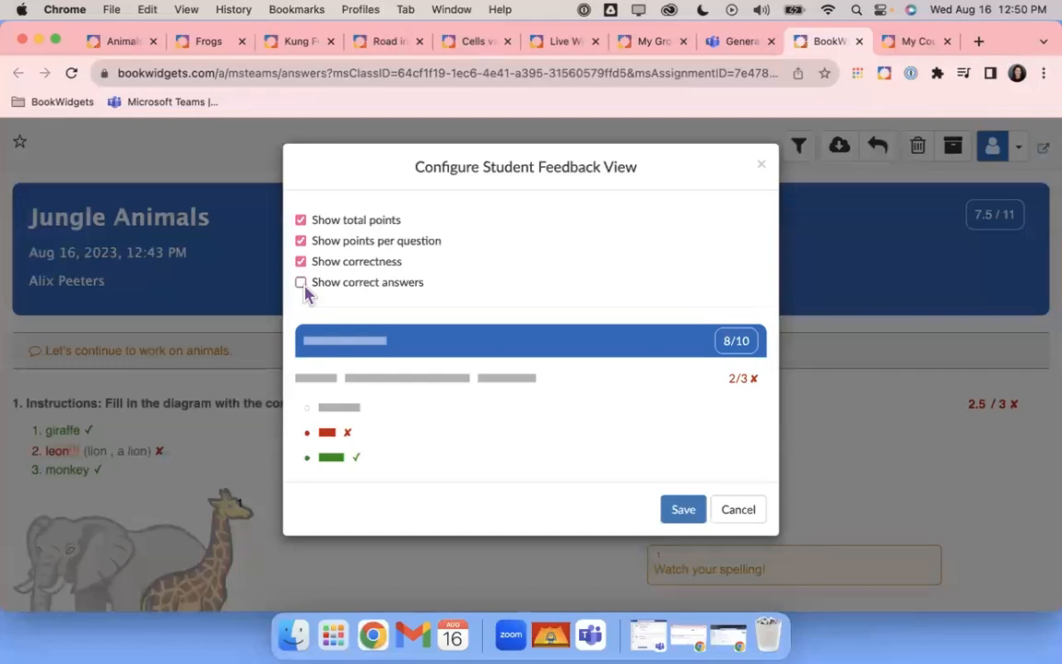
{"action": "left_click", "coordinate": [301, 264]}
{"action": "left_click", "coordinate": [302, 263]}
{"action": "left_click", "coordinate": [302, 282]}
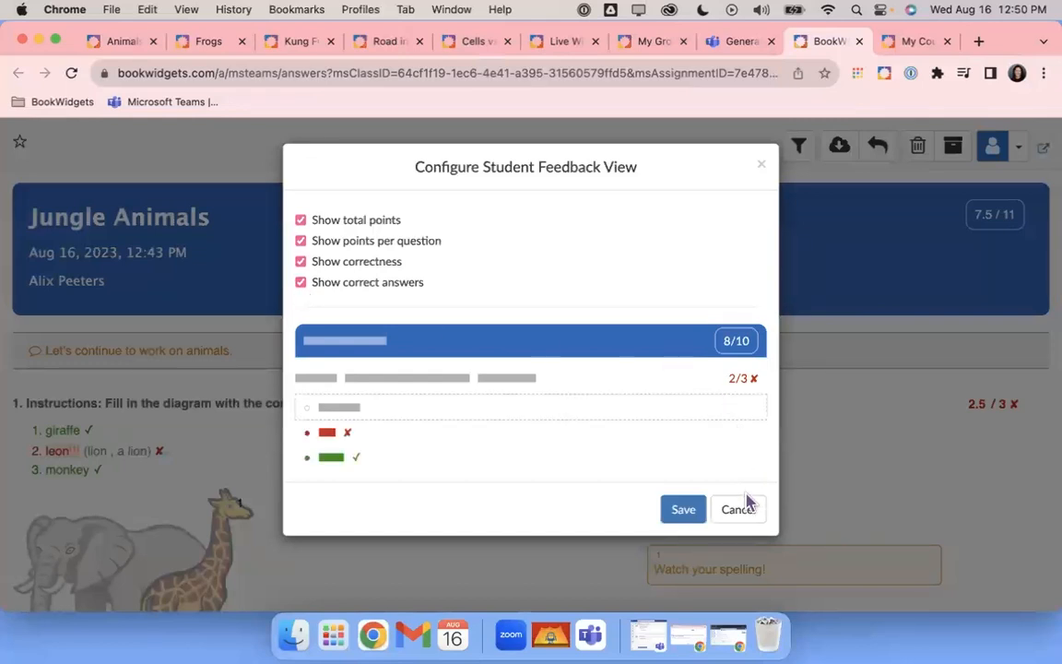
{"action": "left_click", "coordinate": [762, 165]}
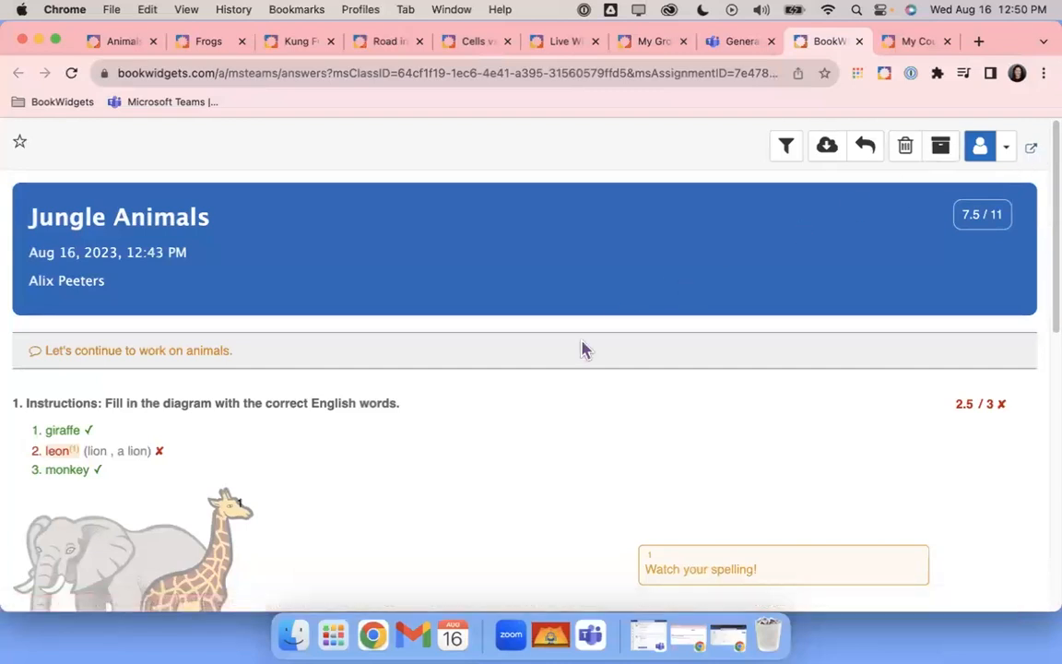
{"action": "scroll", "coordinate": [561, 362], "scroll_direction": "down", "scroll_amount": 5}
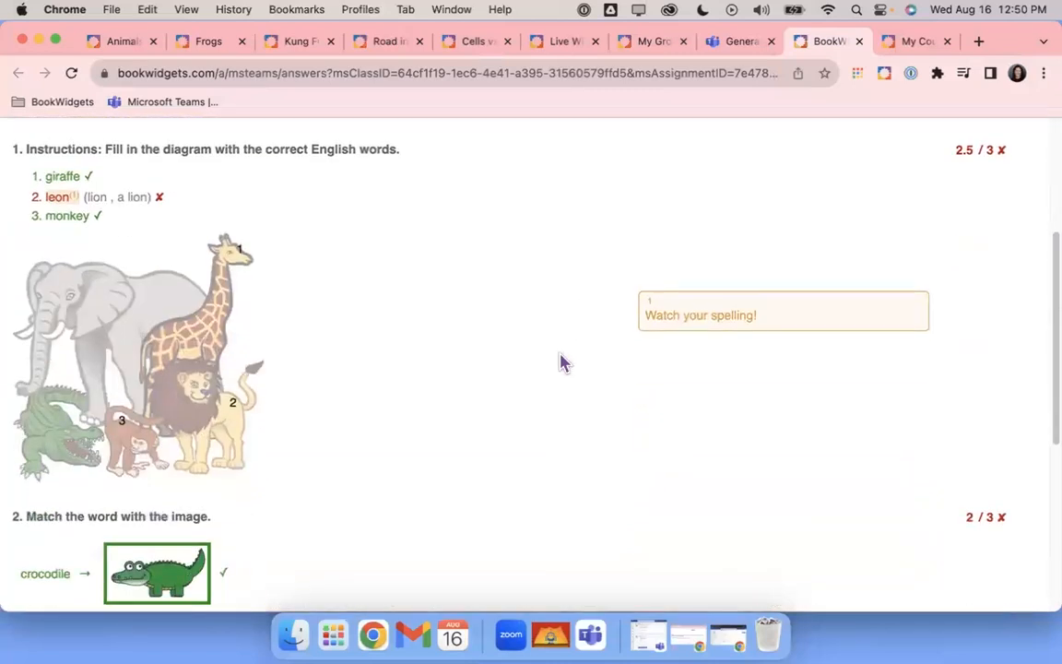
{"action": "scroll", "coordinate": [563, 363], "scroll_direction": "down", "scroll_amount": 7}
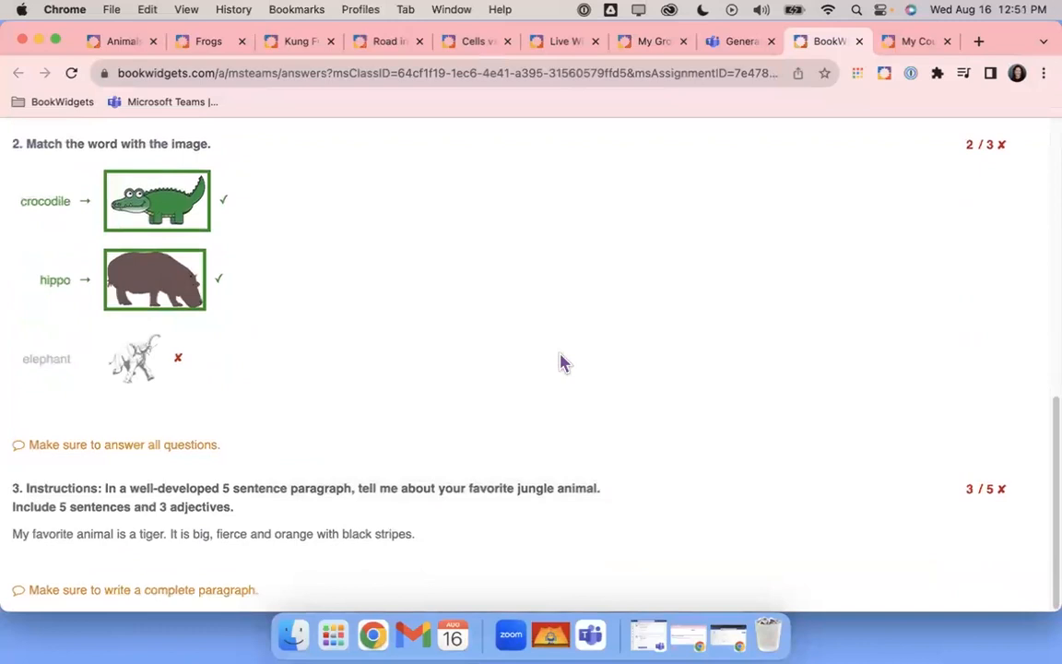
{"action": "scroll", "coordinate": [560, 363], "scroll_direction": "up", "scroll_amount": 12}
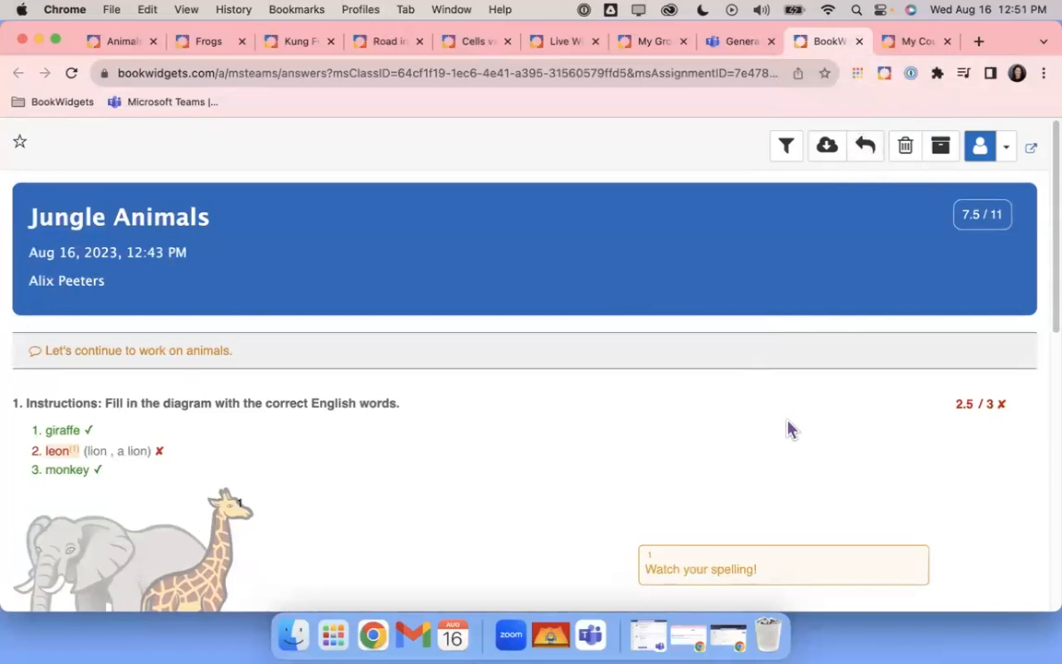
{"action": "scroll", "coordinate": [790, 429], "scroll_direction": "down", "scroll_amount": 4}
{"action": "scroll", "coordinate": [789, 428], "scroll_direction": "down", "scroll_amount": 4}
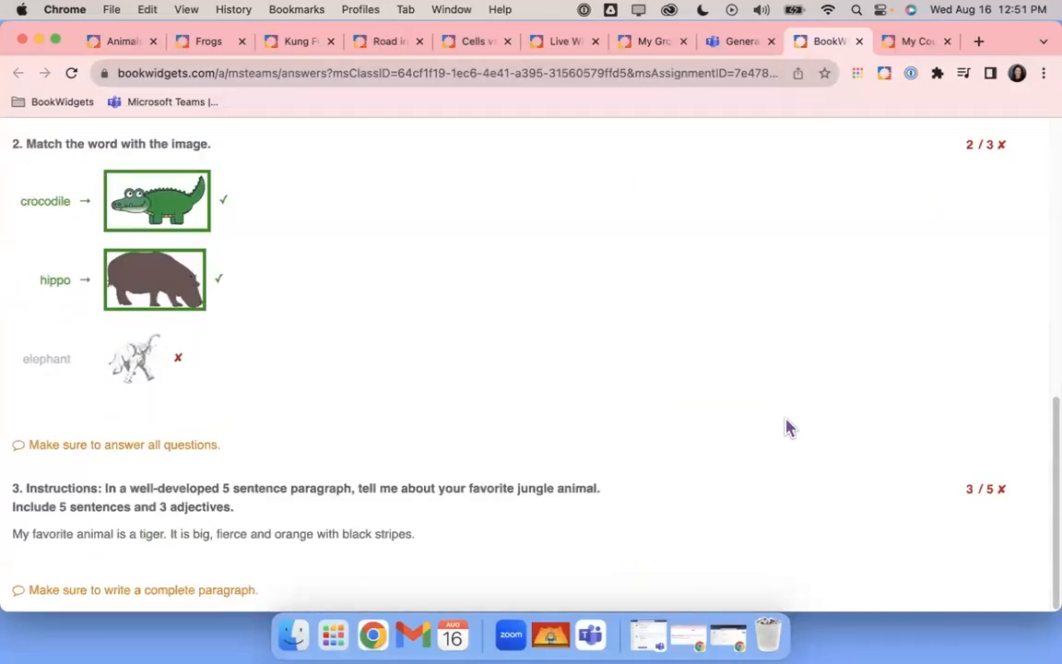
{"action": "scroll", "coordinate": [787, 427], "scroll_direction": "up", "scroll_amount": 8}
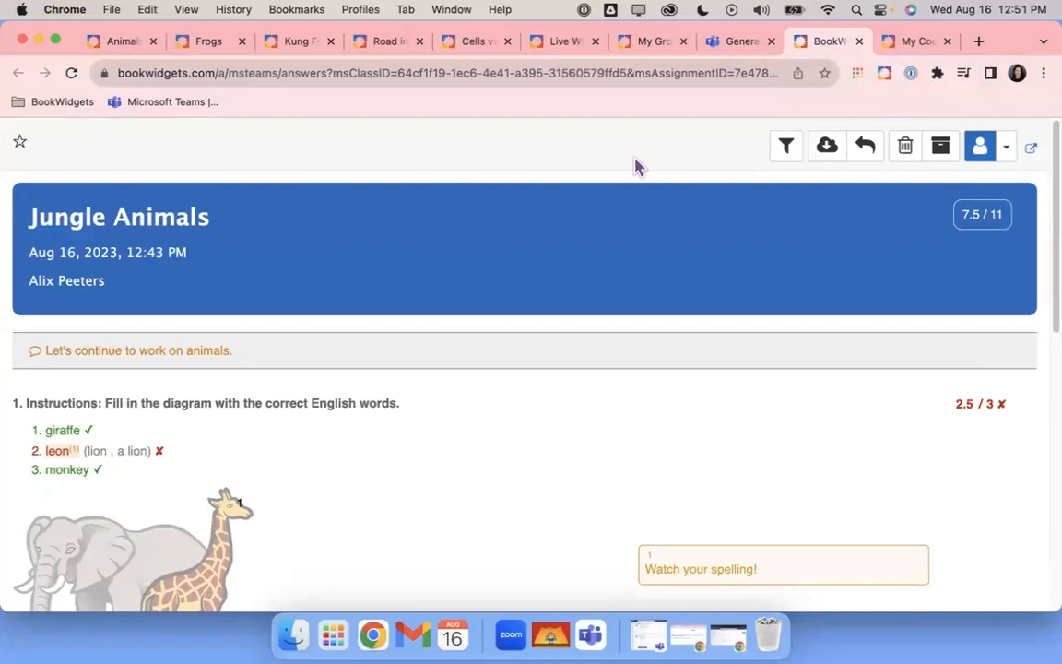
Return the Jungle Animals work with a copy of the answers sent by email
{"action": "left_click", "coordinate": [865, 145]}
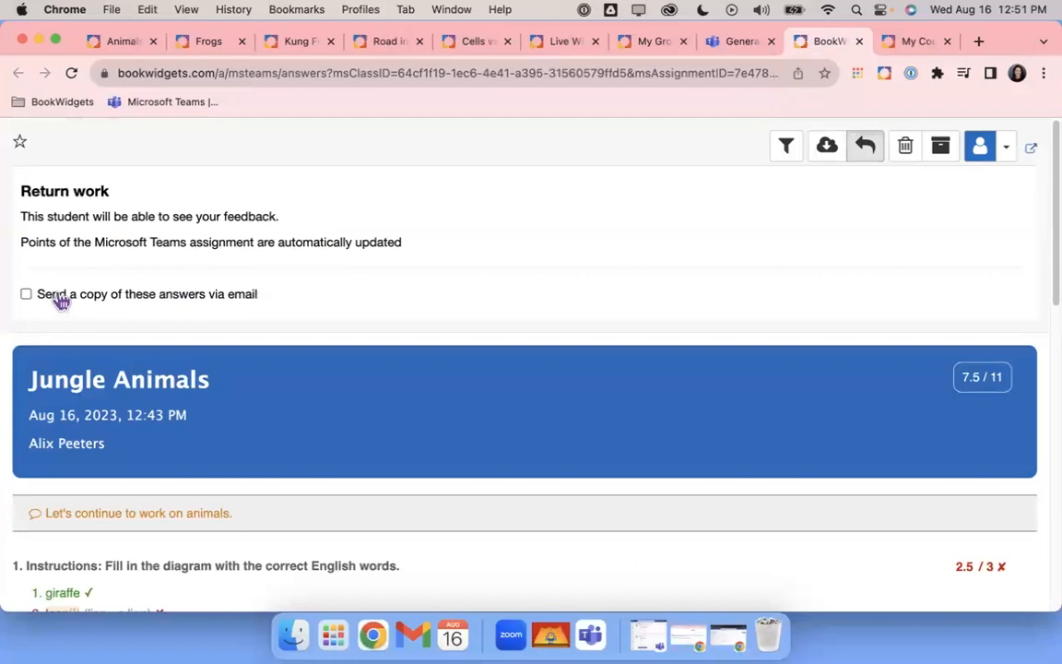
{"action": "scroll", "coordinate": [275, 307], "scroll_direction": "down", "scroll_amount": 2}
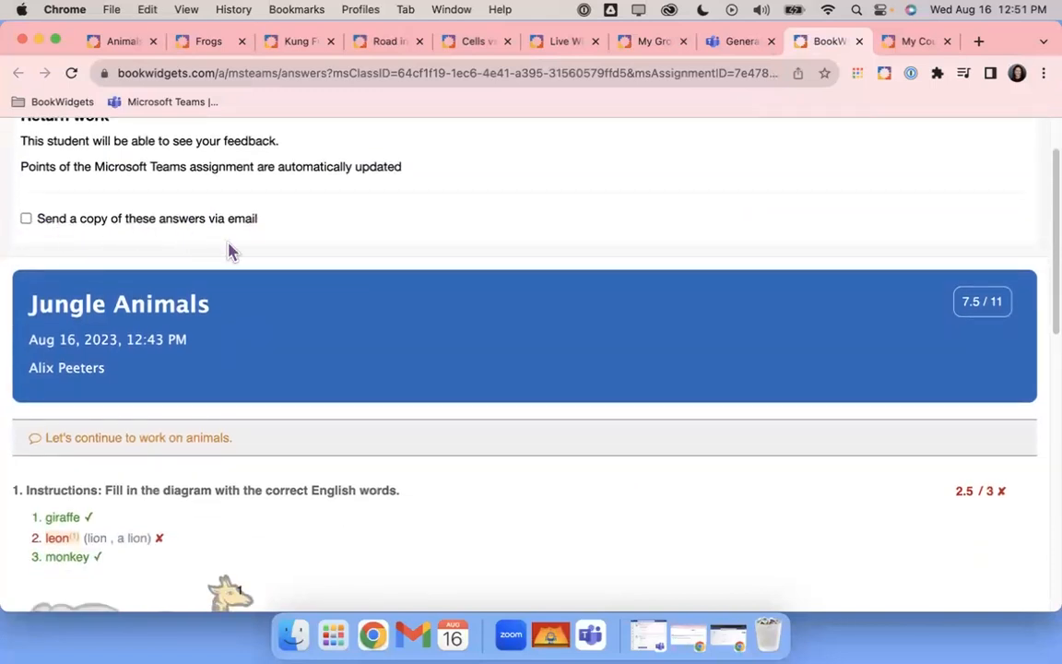
{"action": "scroll", "coordinate": [230, 251], "scroll_direction": "up", "scroll_amount": 2}
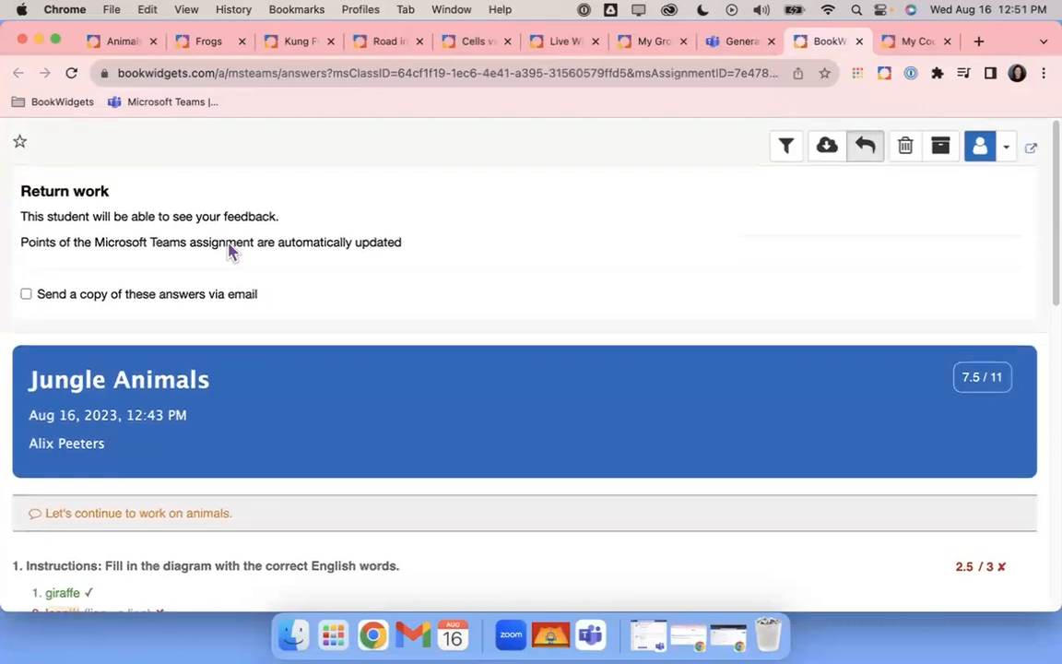
{"action": "left_click", "coordinate": [26, 295]}
{"action": "left_click", "coordinate": [46, 495]}
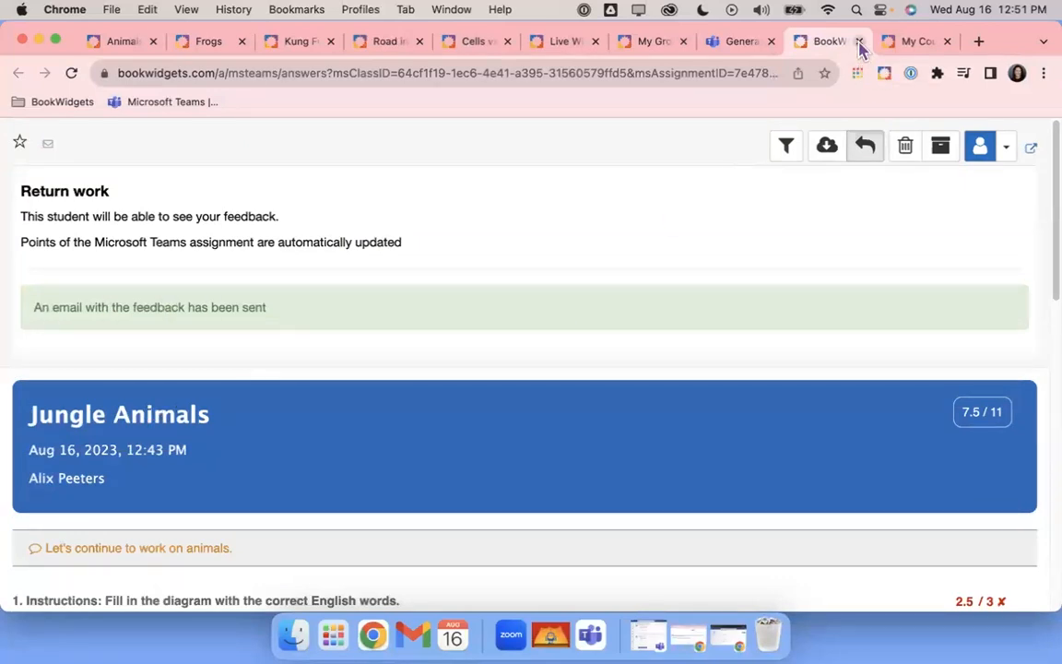
Open Student Work from the My Courses page, then switch back to the Teams tab
{"action": "left_click", "coordinate": [911, 42]}
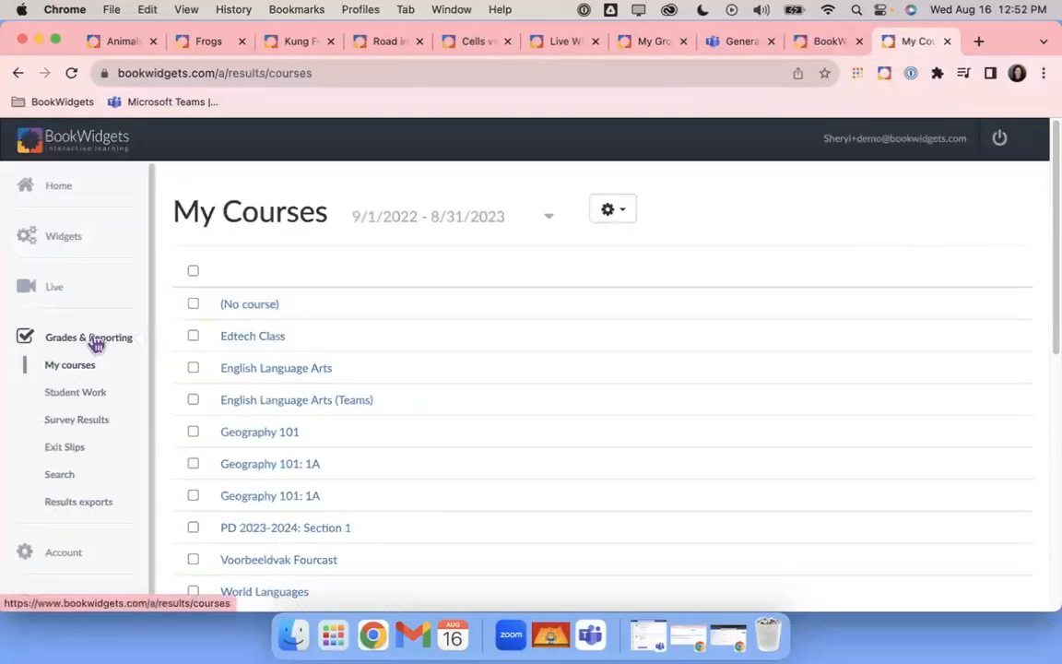
{"action": "left_click", "coordinate": [82, 402]}
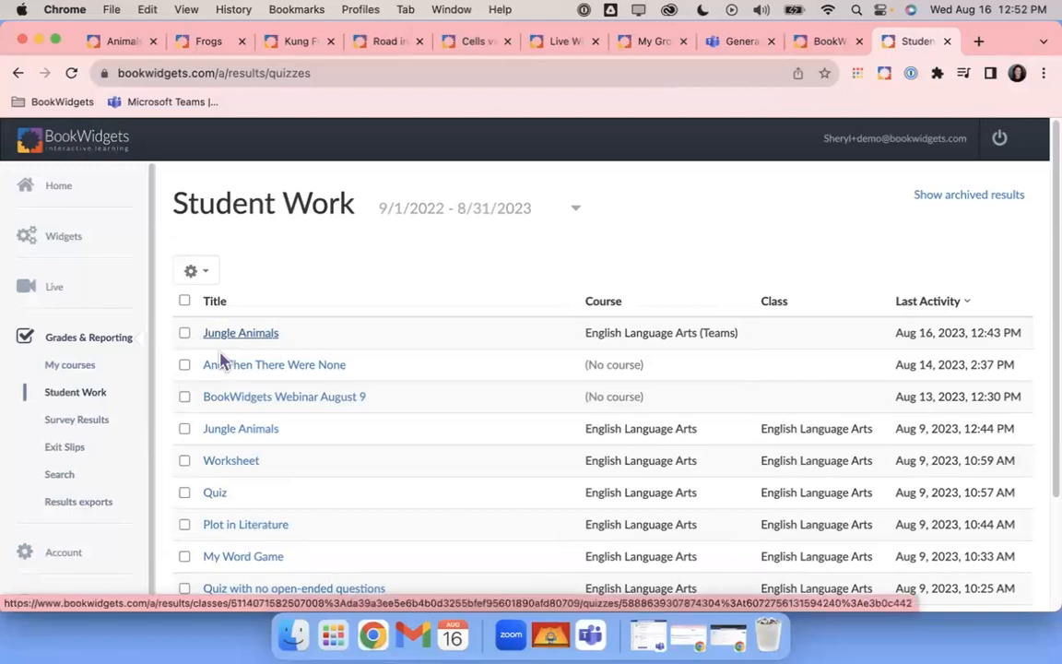
{"action": "left_click", "coordinate": [735, 42]}
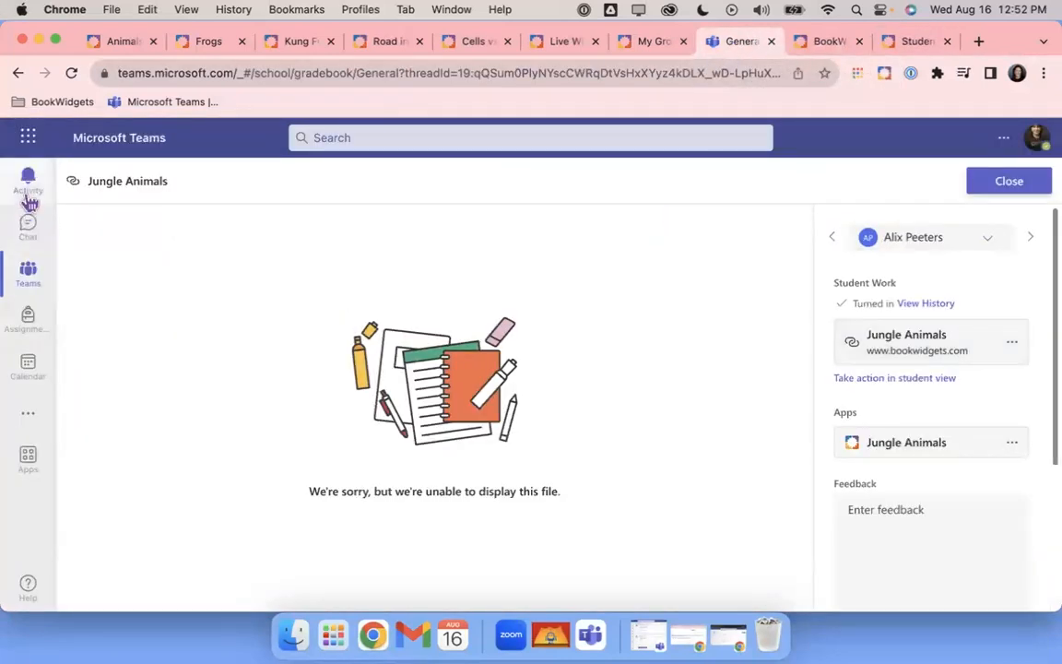
Return the student's Jungle Animals assignment in English Language Arts (Teams) and check the Returned list
{"action": "left_click", "coordinate": [28, 274]}
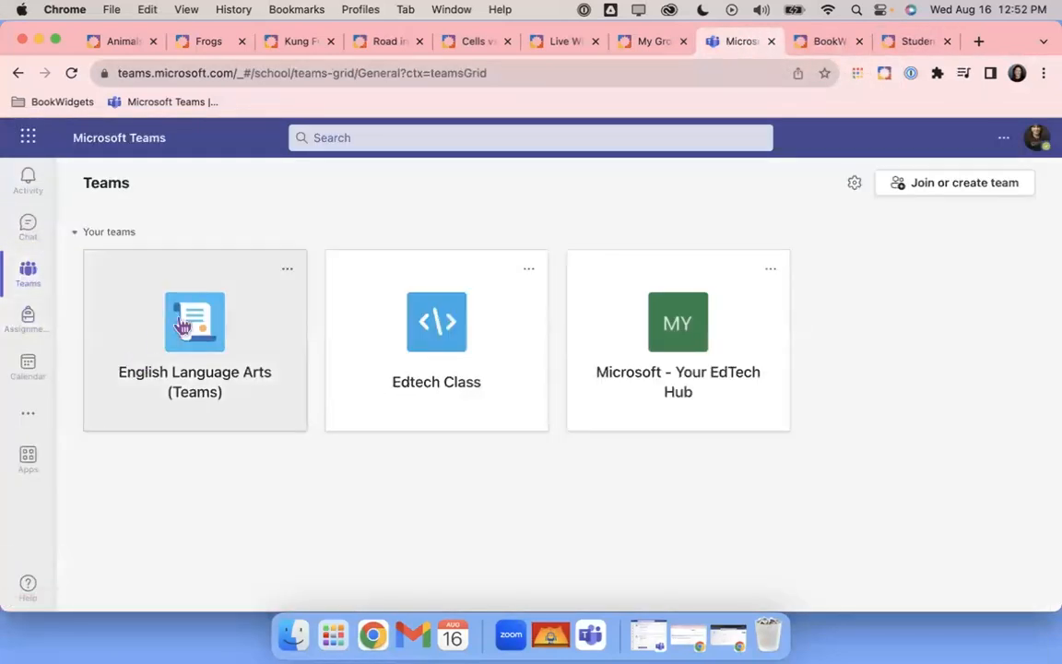
{"action": "left_click", "coordinate": [208, 327]}
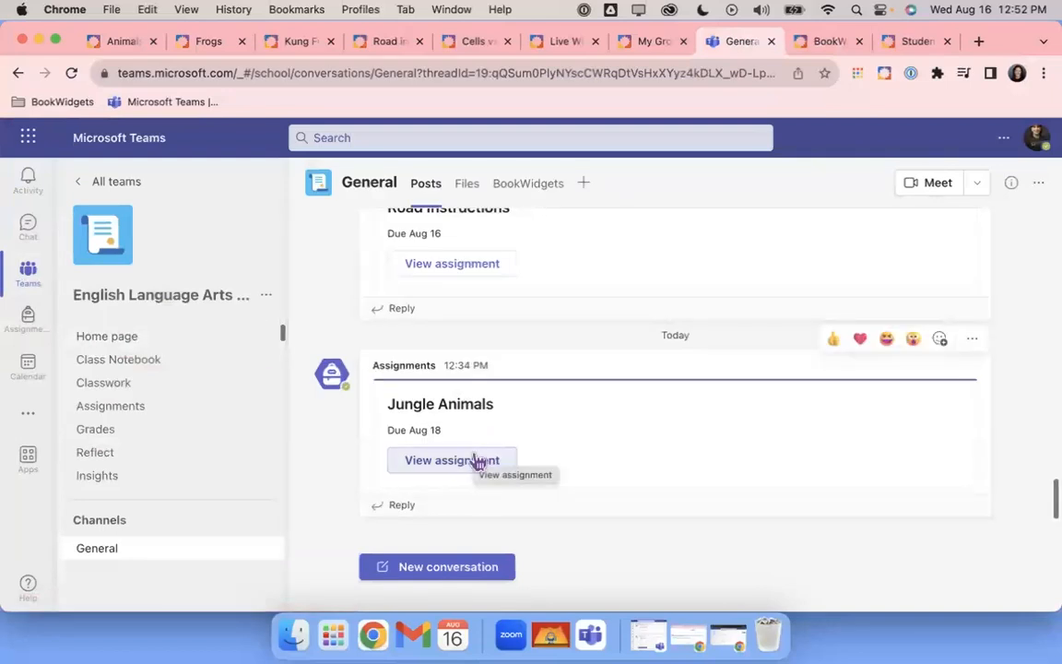
{"action": "left_click", "coordinate": [477, 462]}
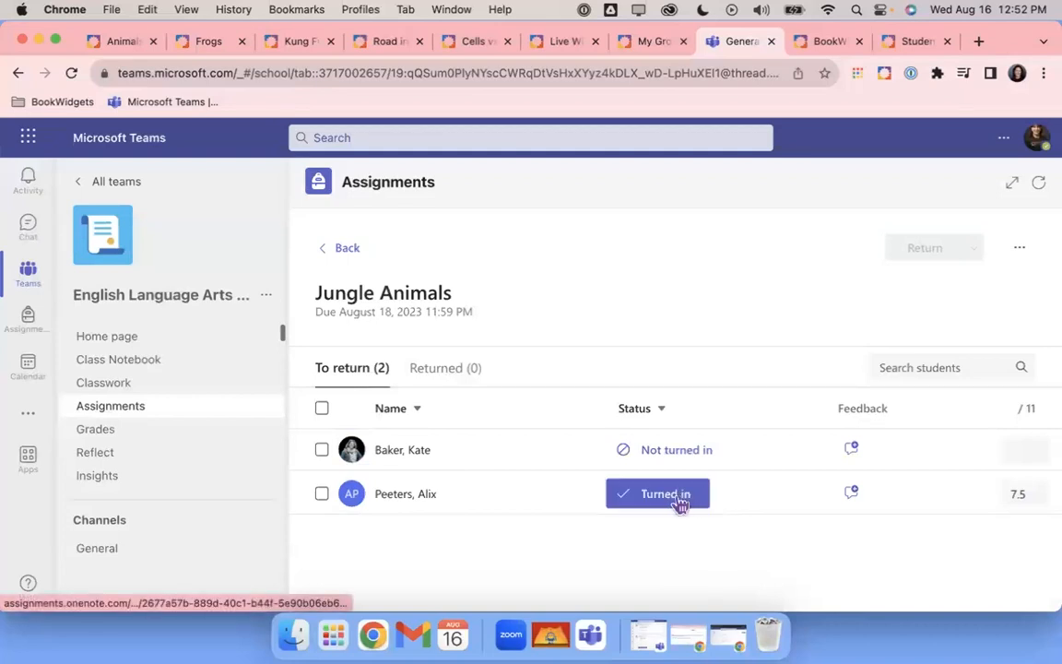
{"action": "left_click", "coordinate": [323, 496]}
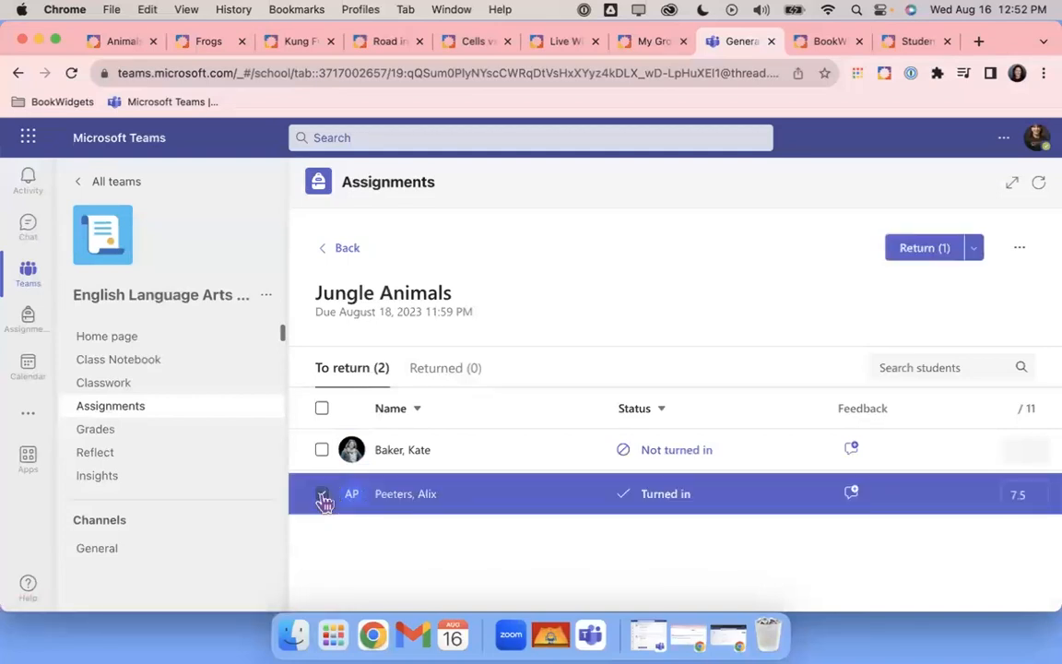
{"action": "left_click", "coordinate": [910, 250]}
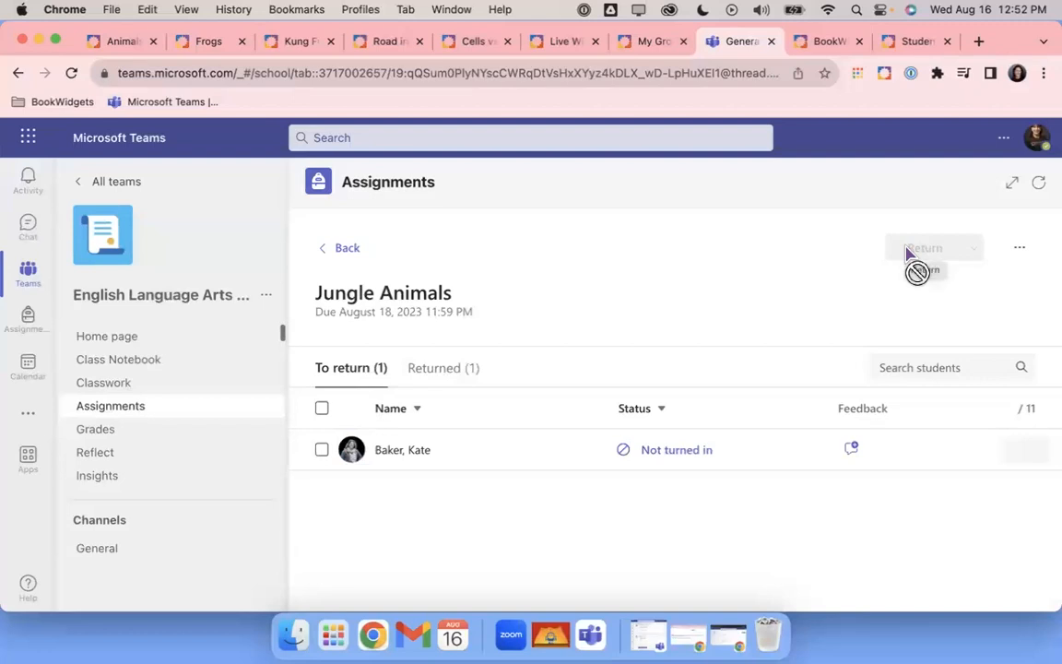
{"action": "left_click", "coordinate": [426, 369]}
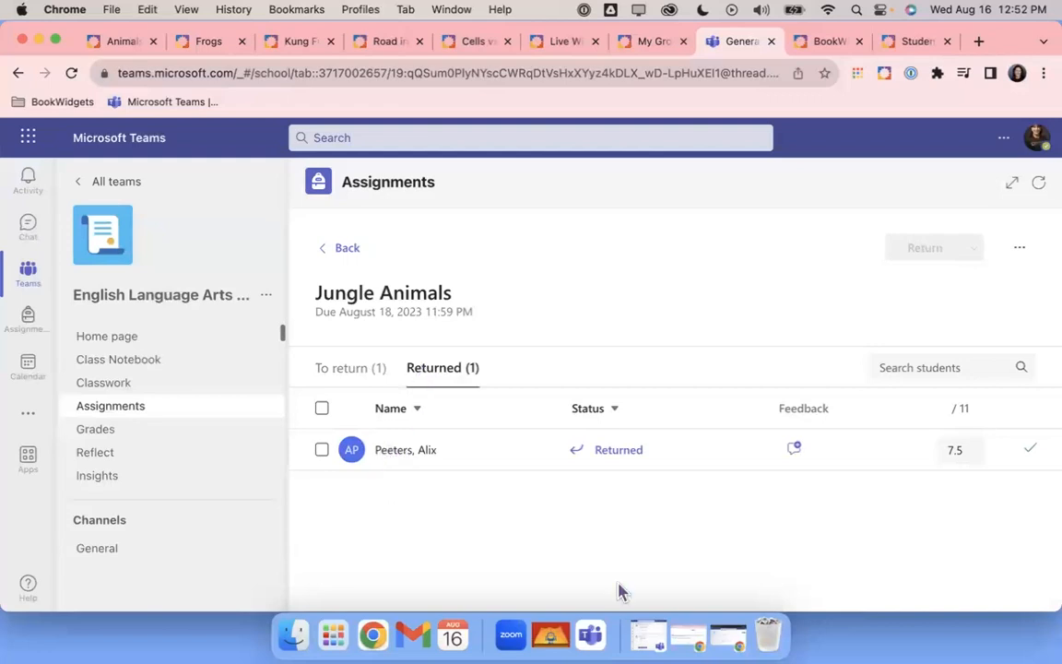
Leave the Jungle Animals worksheet and go to teams.microsoft.com in the same browser tab
{"action": "left_click", "coordinate": [687, 641]}
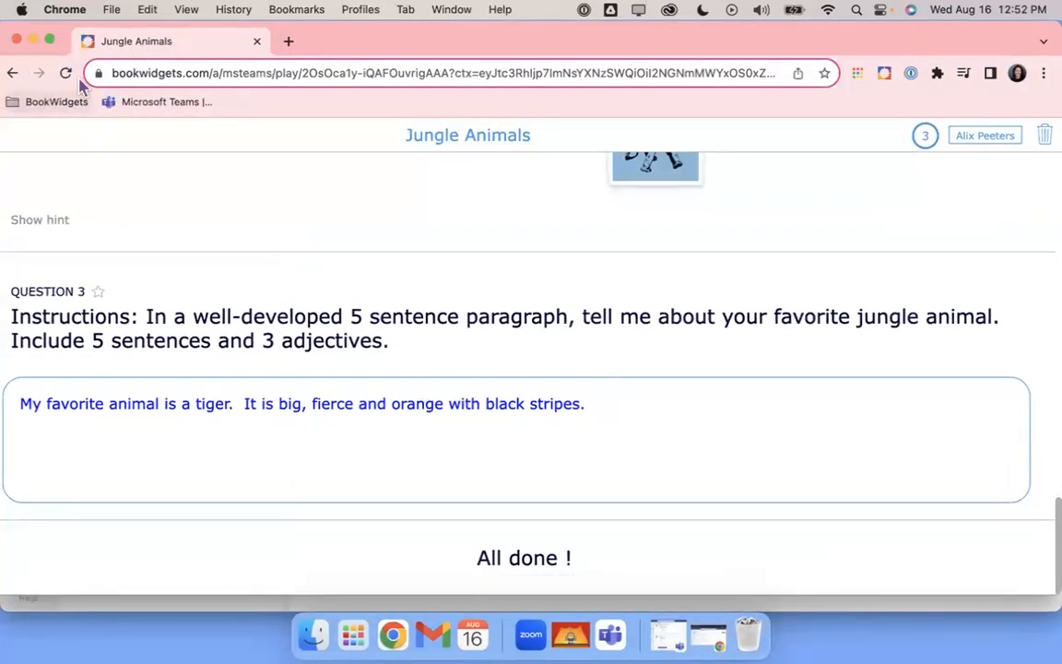
{"action": "scroll", "coordinate": [755, 246], "scroll_direction": "up", "scroll_amount": 15}
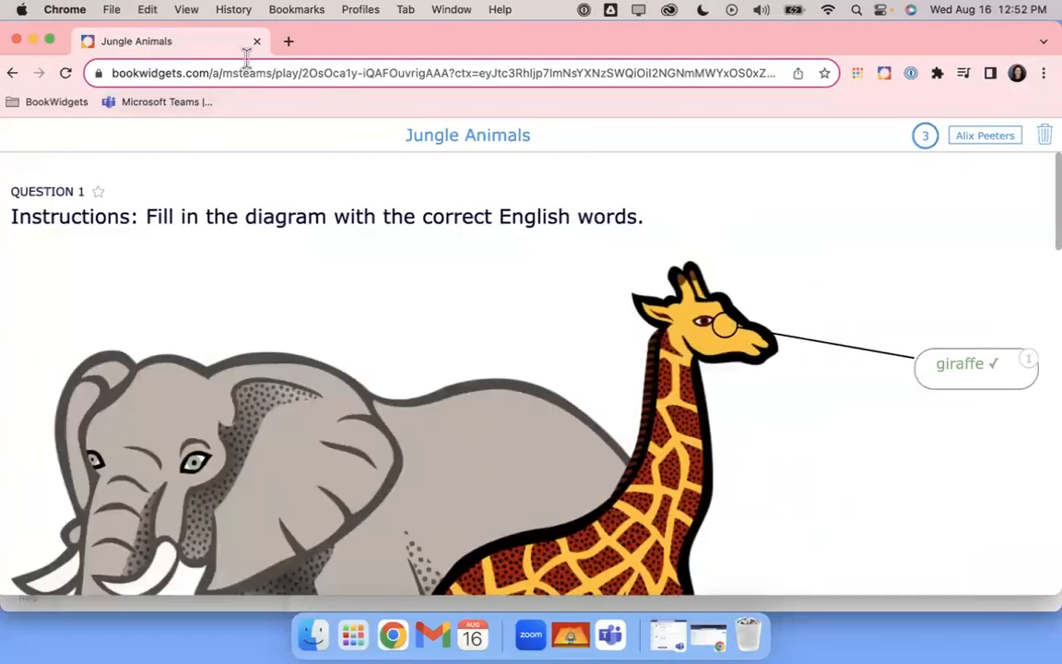
{"action": "left_click", "coordinate": [190, 73]}
{"action": "left_click", "coordinate": [190, 72]}
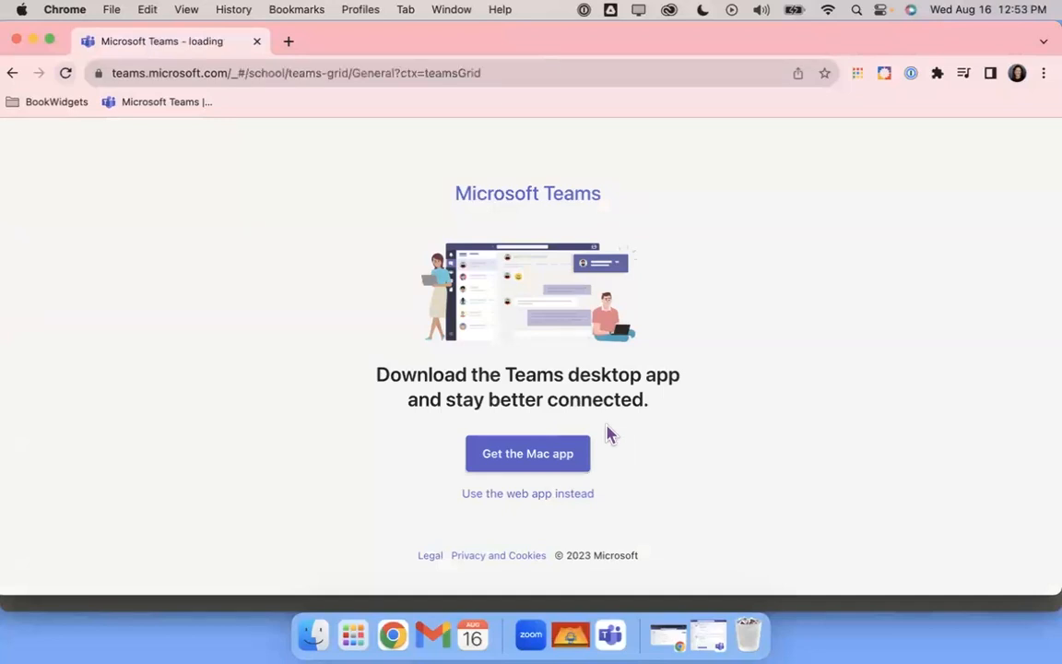
Use the Teams web app and open the returned Jungle Animals work from English Language Arts Grades
{"action": "left_click", "coordinate": [572, 495]}
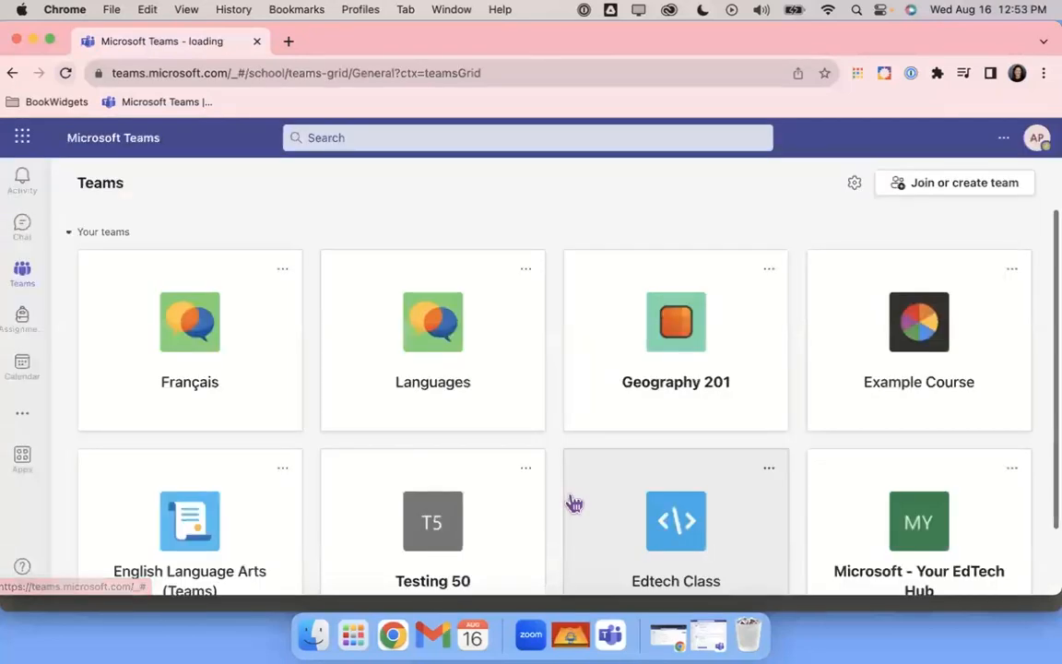
{"action": "left_click", "coordinate": [188, 439]}
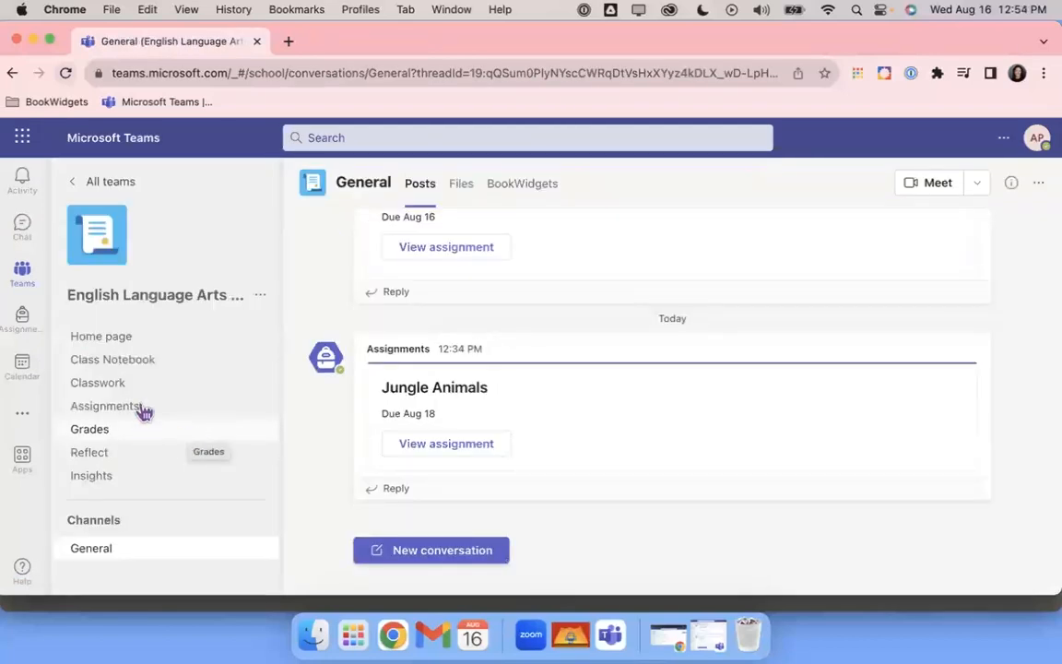
{"action": "left_click", "coordinate": [87, 431]}
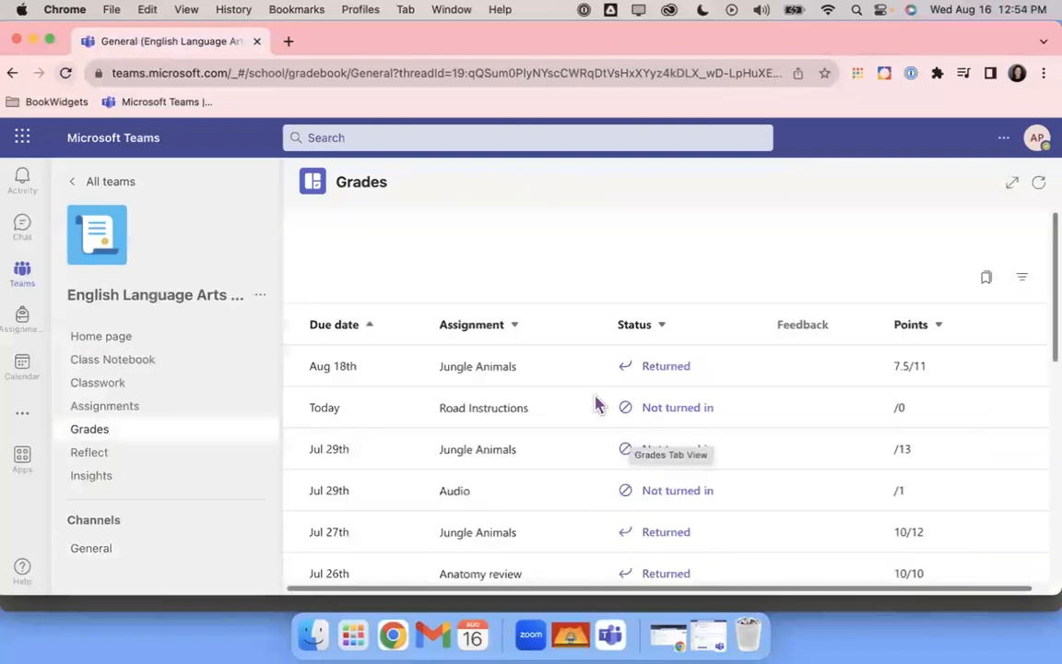
{"action": "left_click", "coordinate": [680, 377]}
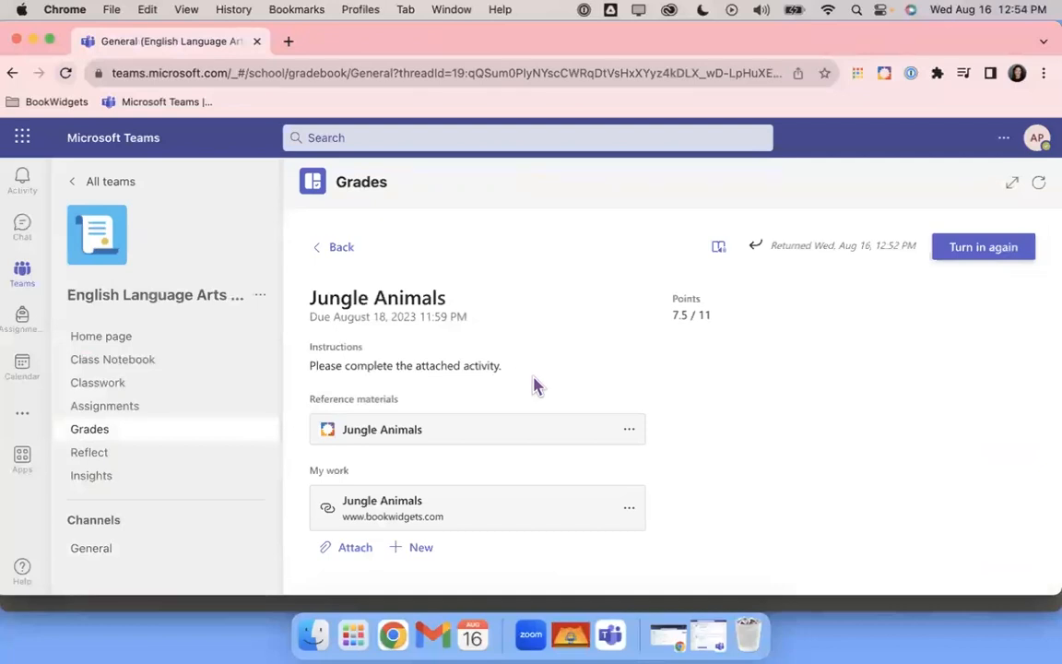
{"action": "left_click", "coordinate": [426, 515]}
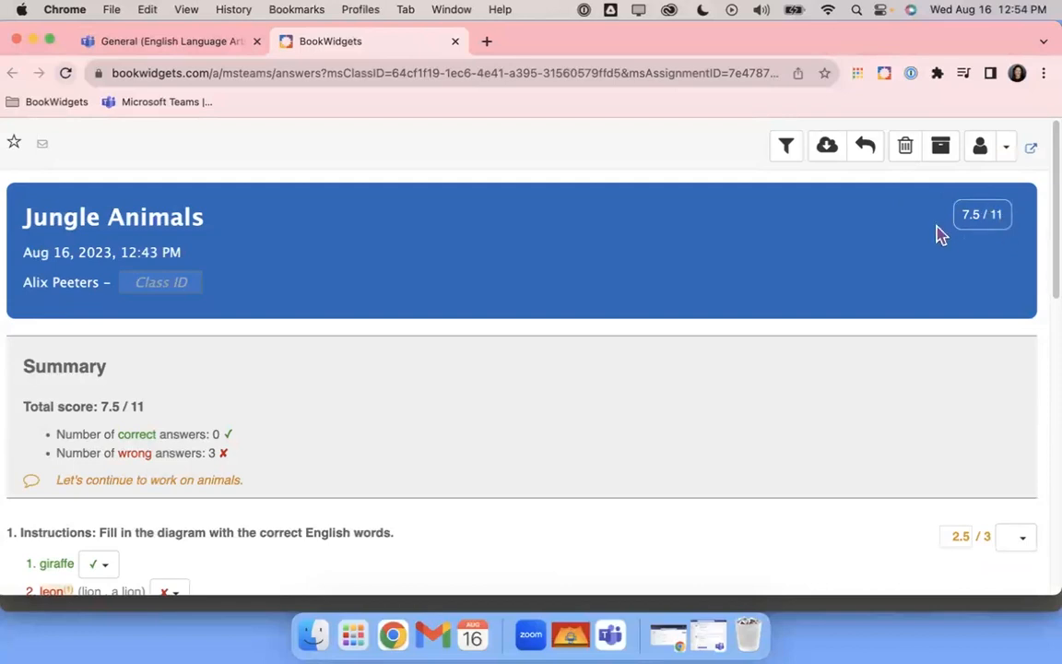
Scroll through the feedback: question 2 scored 2/3 and question 3 scored 3/5, each with comments
{"action": "scroll", "coordinate": [486, 432], "scroll_direction": "down", "scroll_amount": 3}
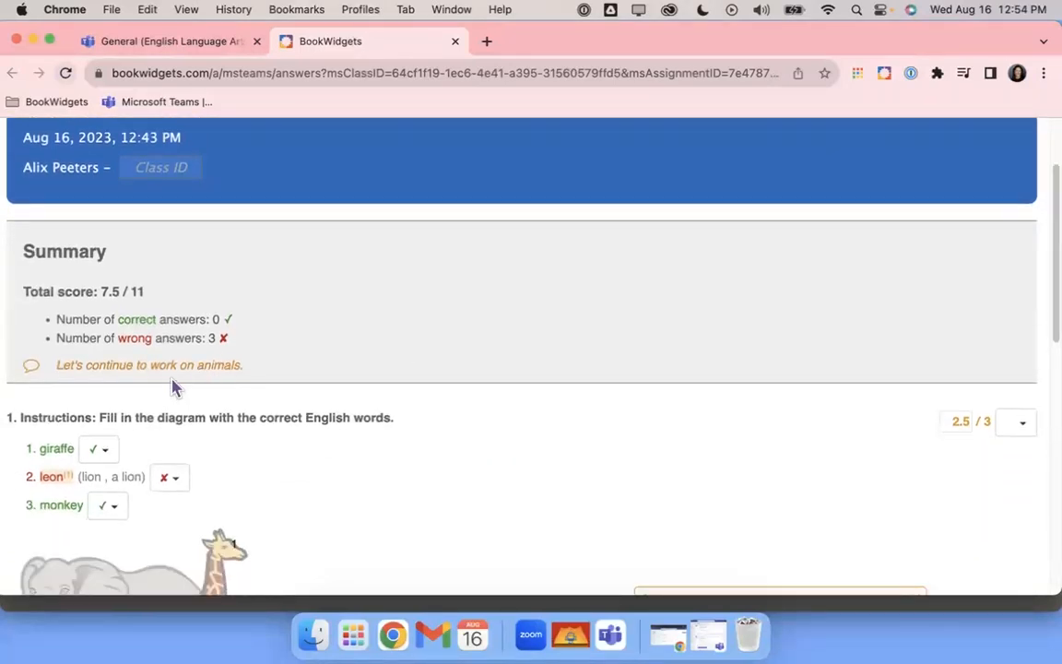
{"action": "scroll", "coordinate": [377, 483], "scroll_direction": "down", "scroll_amount": 5}
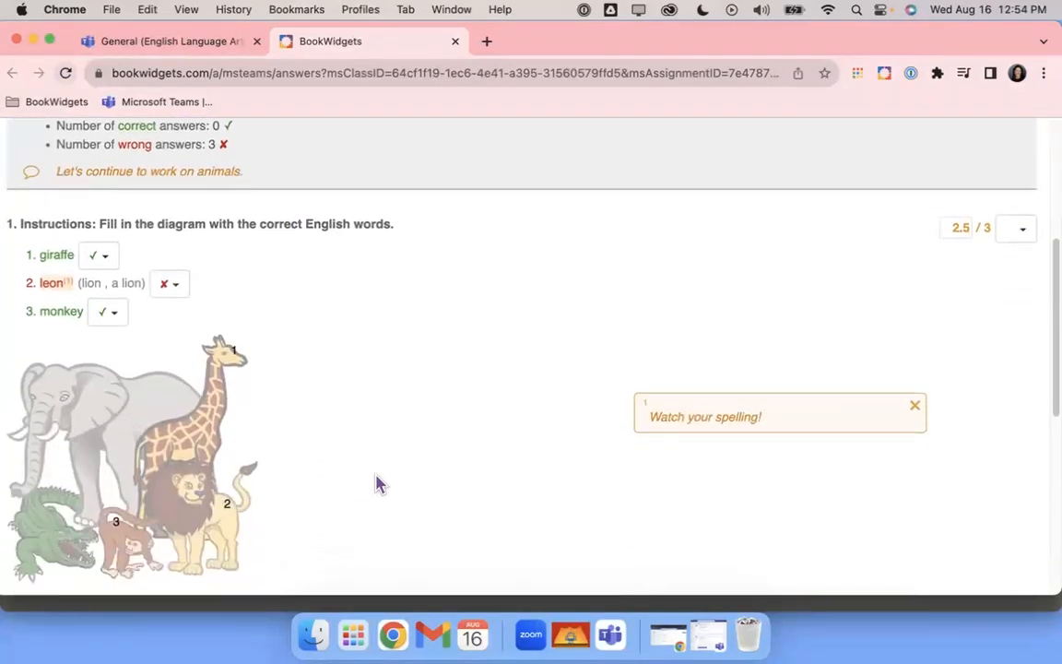
{"action": "scroll", "coordinate": [633, 462], "scroll_direction": "down", "scroll_amount": 4}
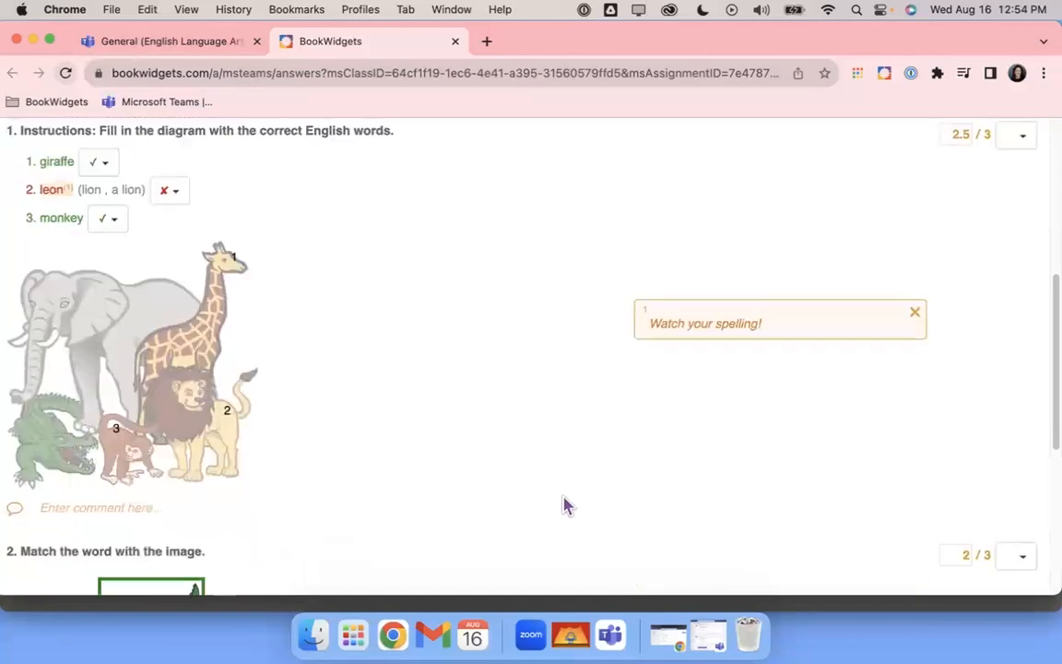
{"action": "scroll", "coordinate": [565, 505], "scroll_direction": "down", "scroll_amount": 5}
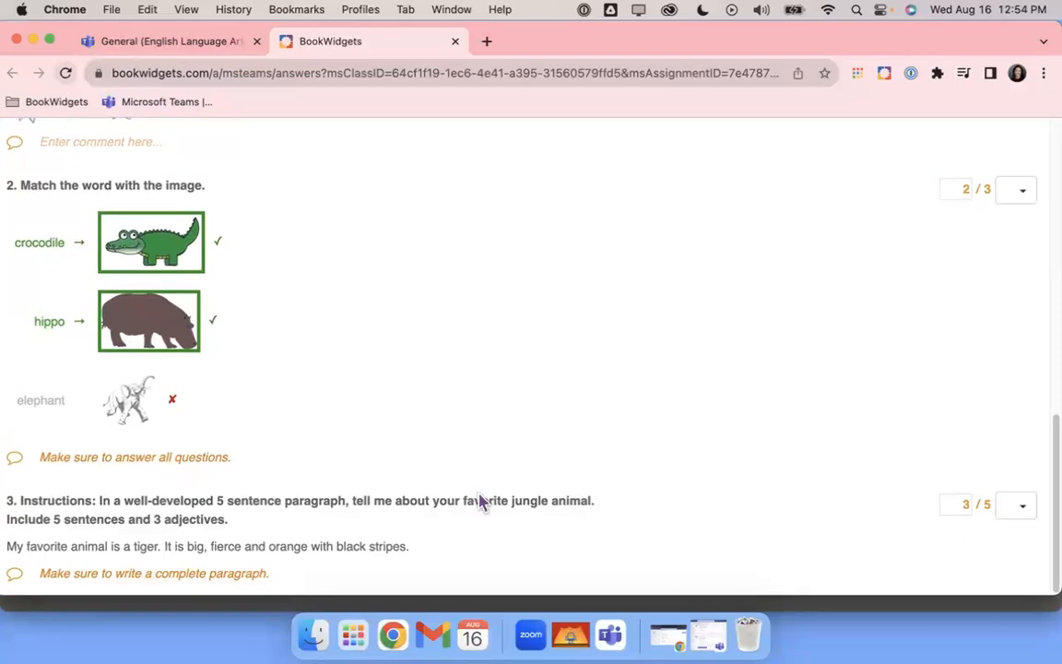
Close the graded answers and extra window, then refresh Teams to show English Language Arts assignments
{"action": "left_click", "coordinate": [455, 42]}
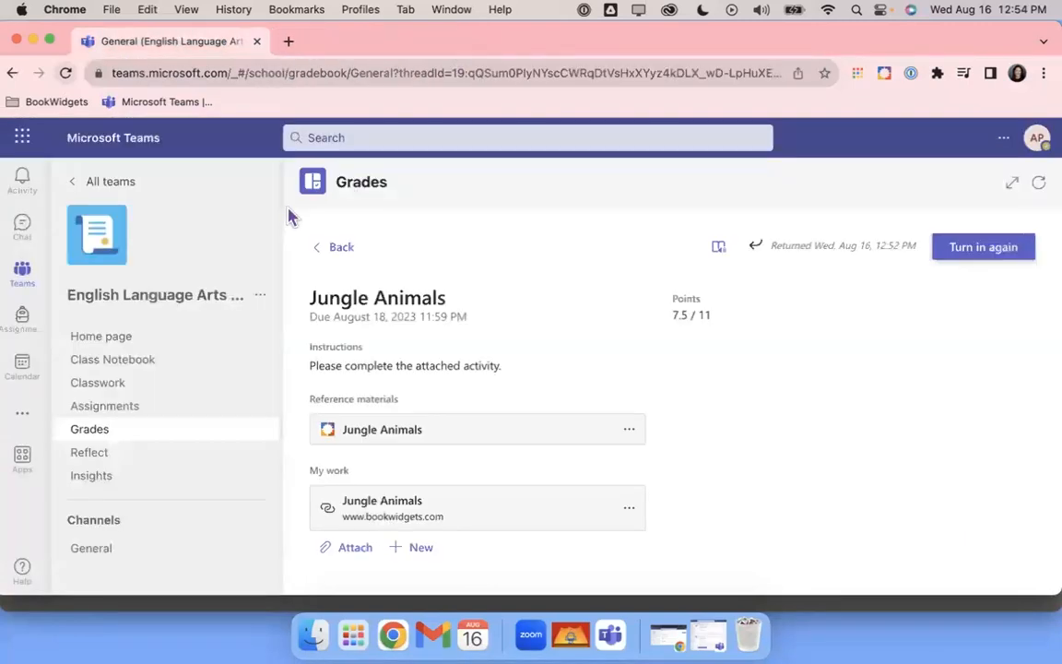
{"action": "left_click", "coordinate": [257, 41]}
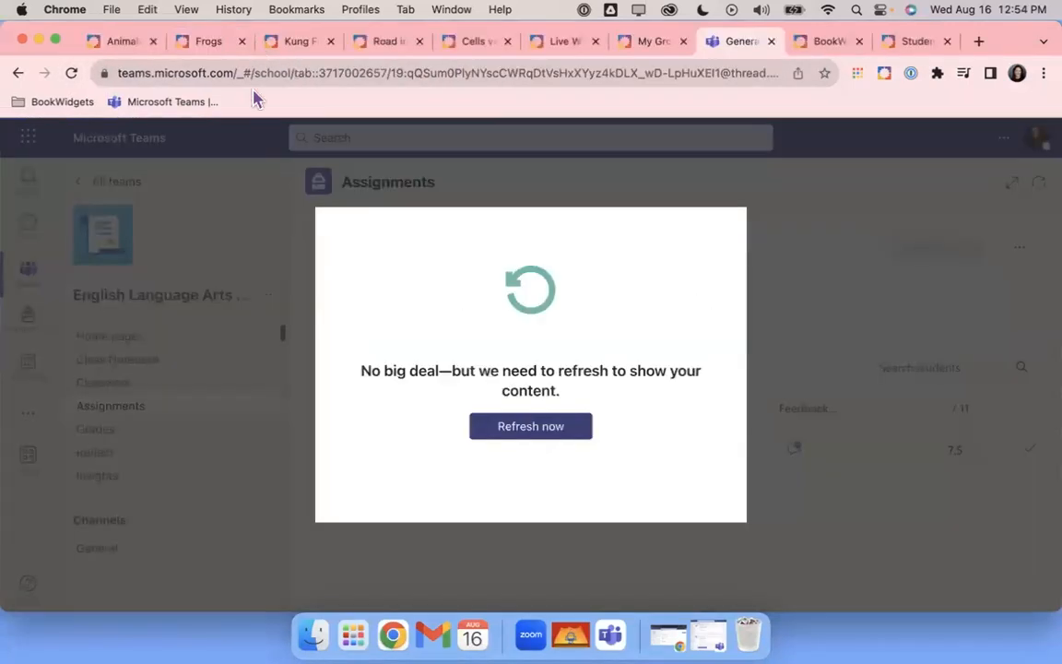
{"action": "left_click", "coordinate": [498, 434]}
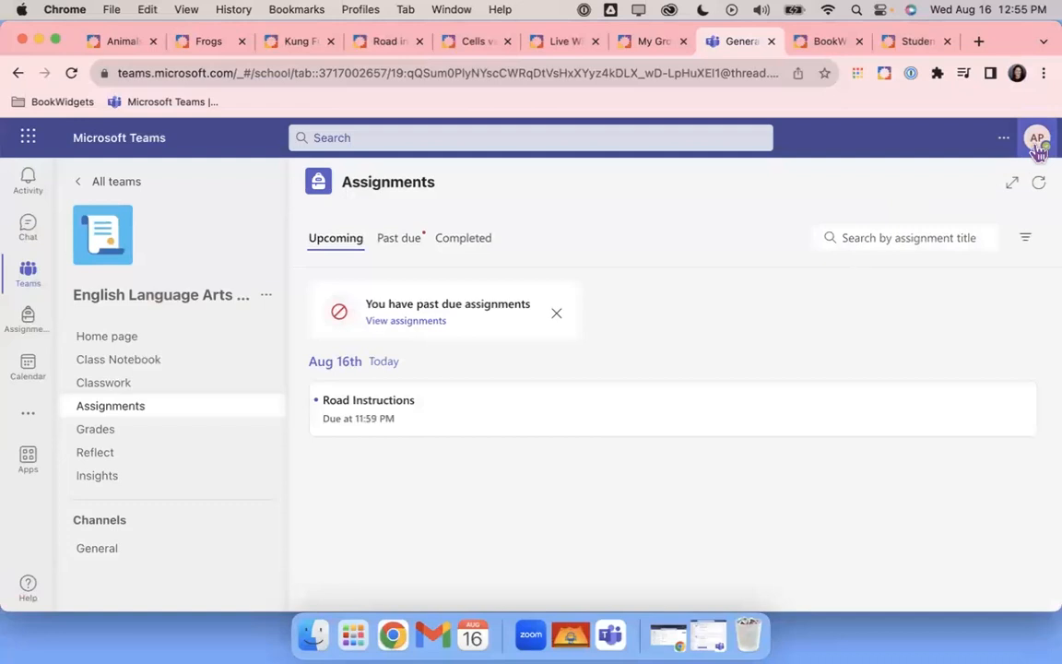
{"action": "left_click", "coordinate": [652, 47]}
Visit the BookWidgets Home dashboard and then the My Widgets list
{"action": "scroll", "coordinate": [406, 332], "scroll_direction": "up", "scroll_amount": 1}
{"action": "scroll", "coordinate": [381, 368], "scroll_direction": "up", "scroll_amount": 3}
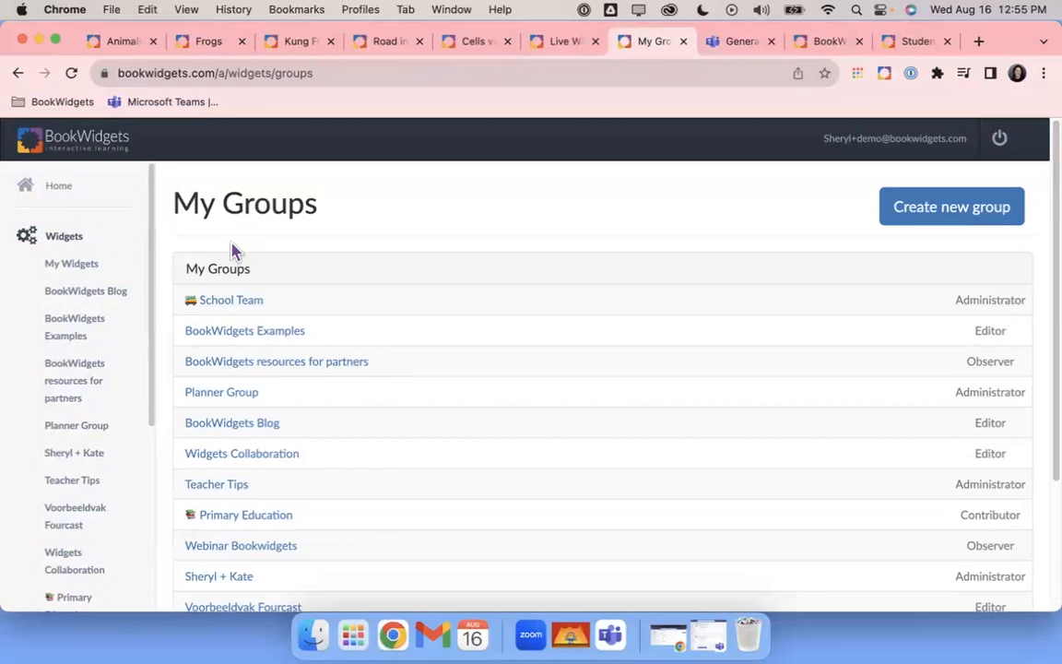
{"action": "left_click", "coordinate": [62, 192]}
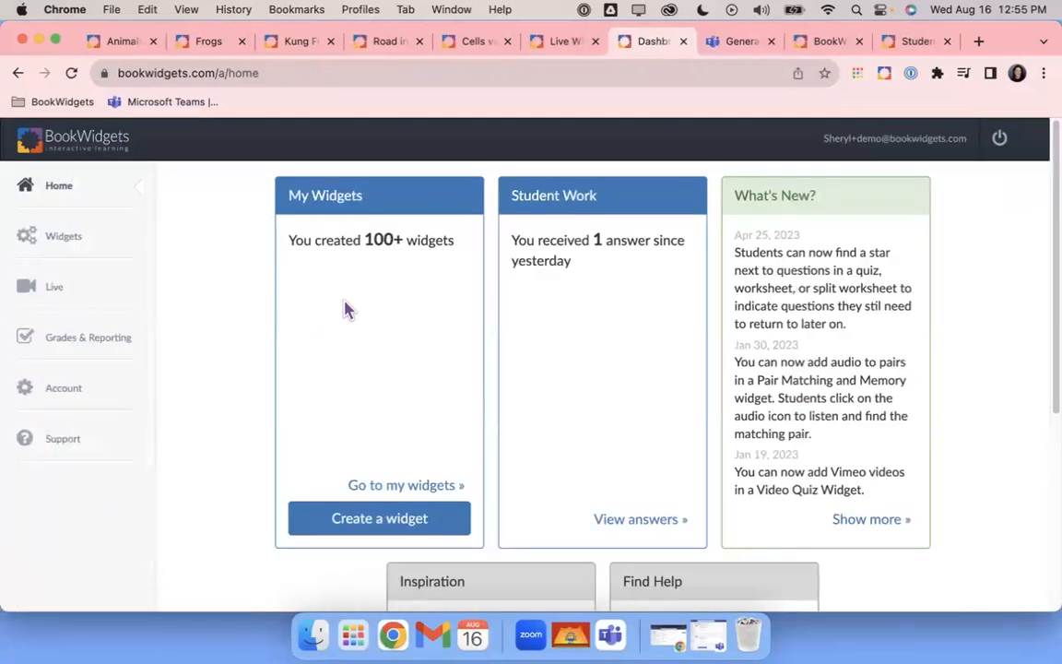
{"action": "left_click", "coordinate": [69, 240]}
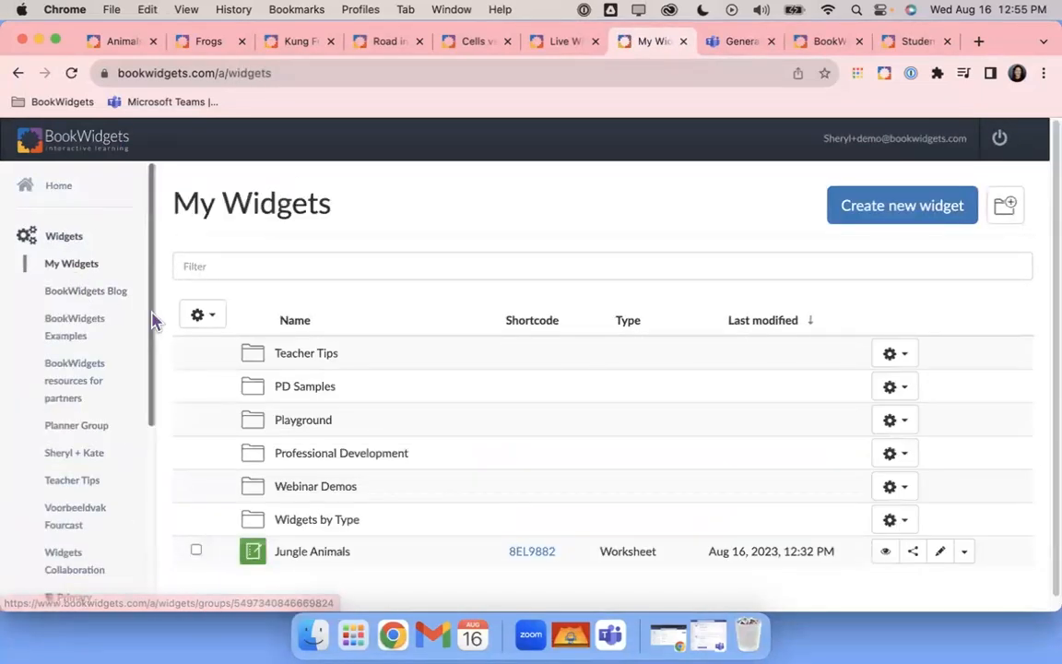
Open My Groups to see School Team, Widgets Collaboration, Primary Education and Discover Groups
{"action": "scroll", "coordinate": [154, 320], "scroll_direction": "down", "scroll_amount": 3}
{"action": "scroll", "coordinate": [154, 320], "scroll_direction": "down", "scroll_amount": 8}
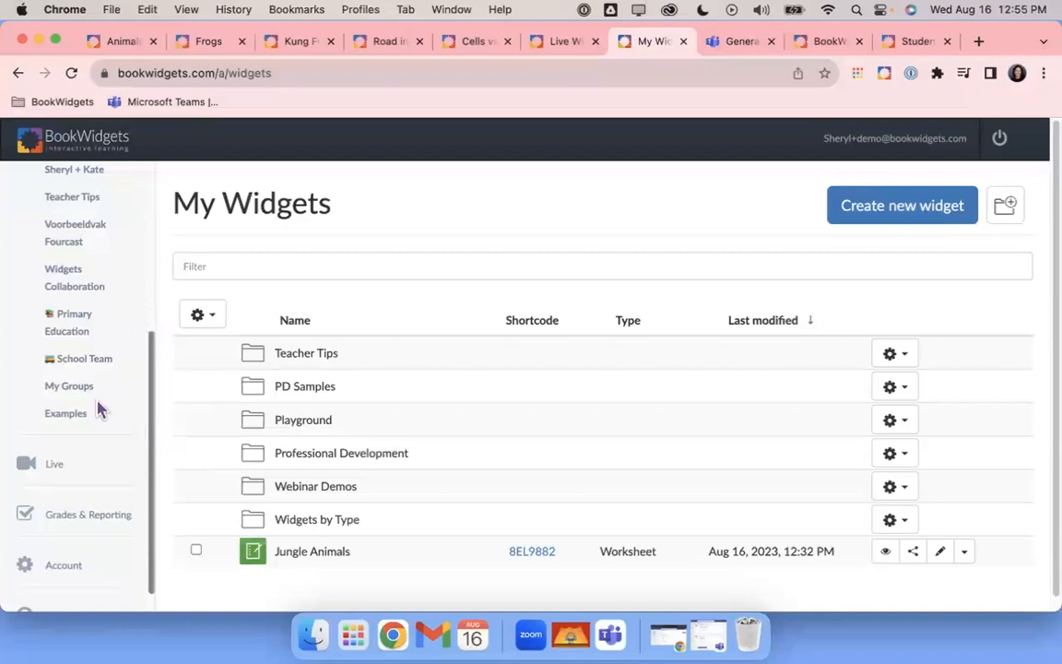
{"action": "scroll", "coordinate": [100, 408], "scroll_direction": "down", "scroll_amount": 1}
{"action": "scroll", "coordinate": [99, 408], "scroll_direction": "up", "scroll_amount": 5}
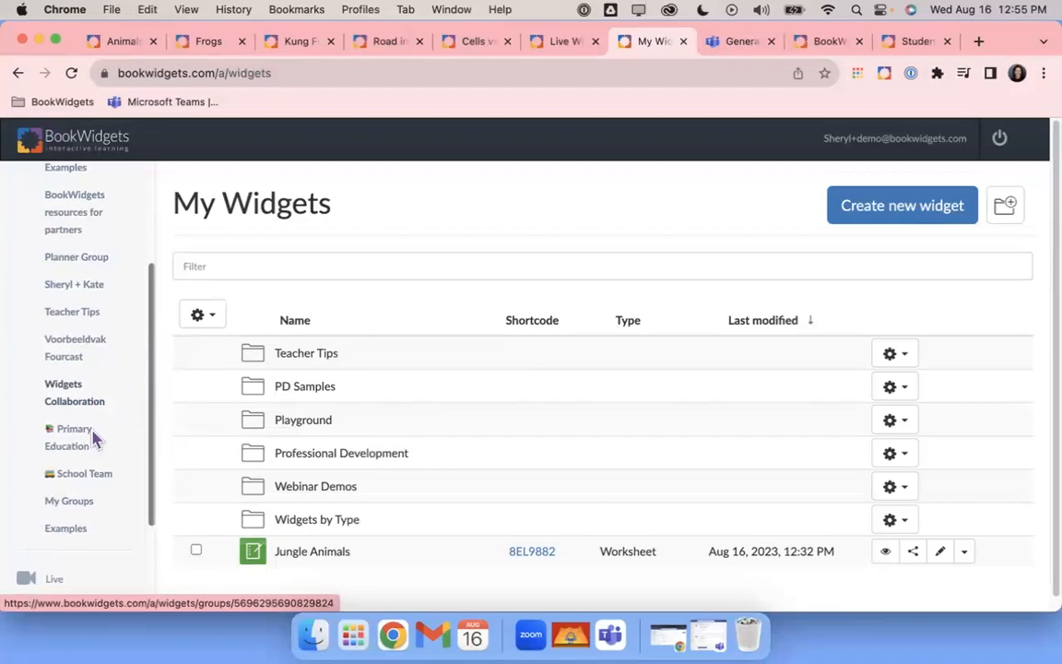
{"action": "left_click", "coordinate": [79, 509]}
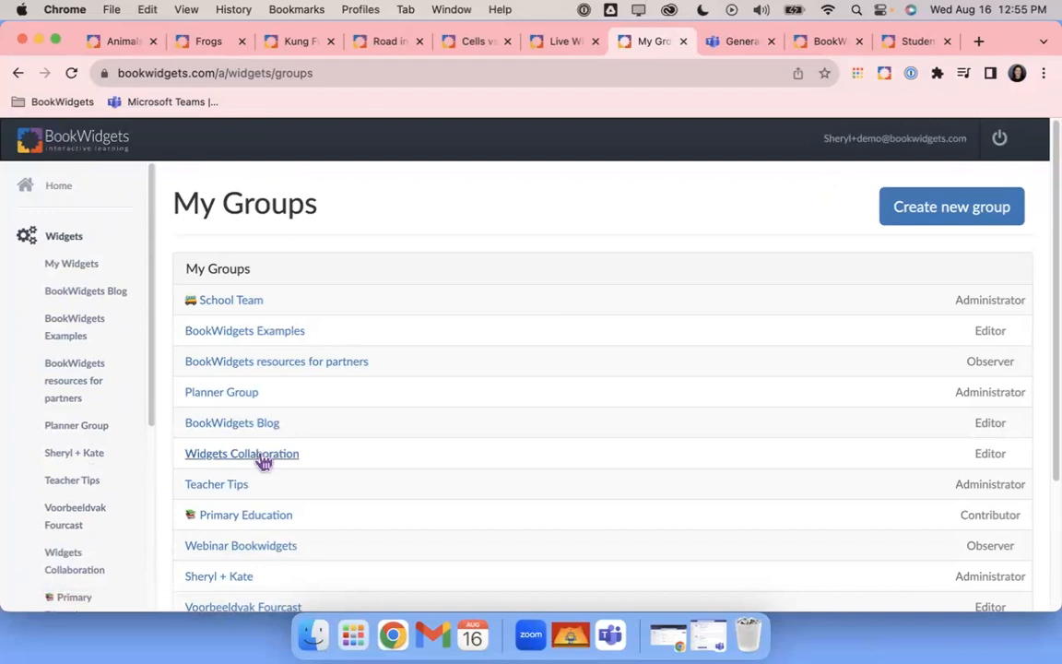
{"action": "scroll", "coordinate": [503, 422], "scroll_direction": "down", "scroll_amount": 1}
{"action": "scroll", "coordinate": [502, 423], "scroll_direction": "down", "scroll_amount": 3}
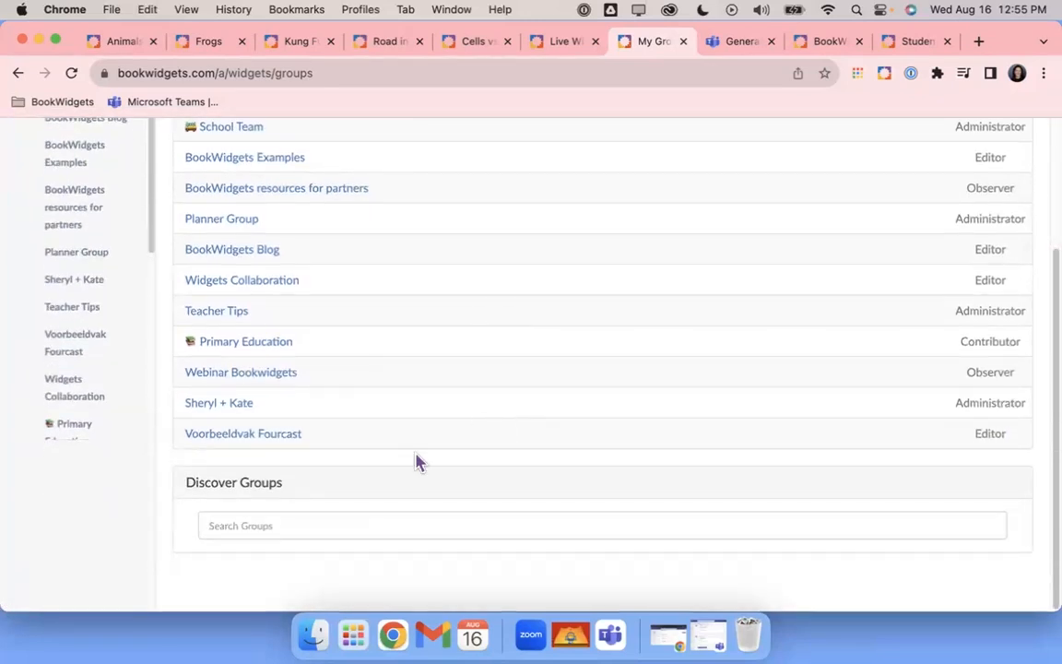
Search groups for 'blog' and open the BookWidgets Blog group with folders like Advent and Audio
{"action": "left_click", "coordinate": [280, 528]}
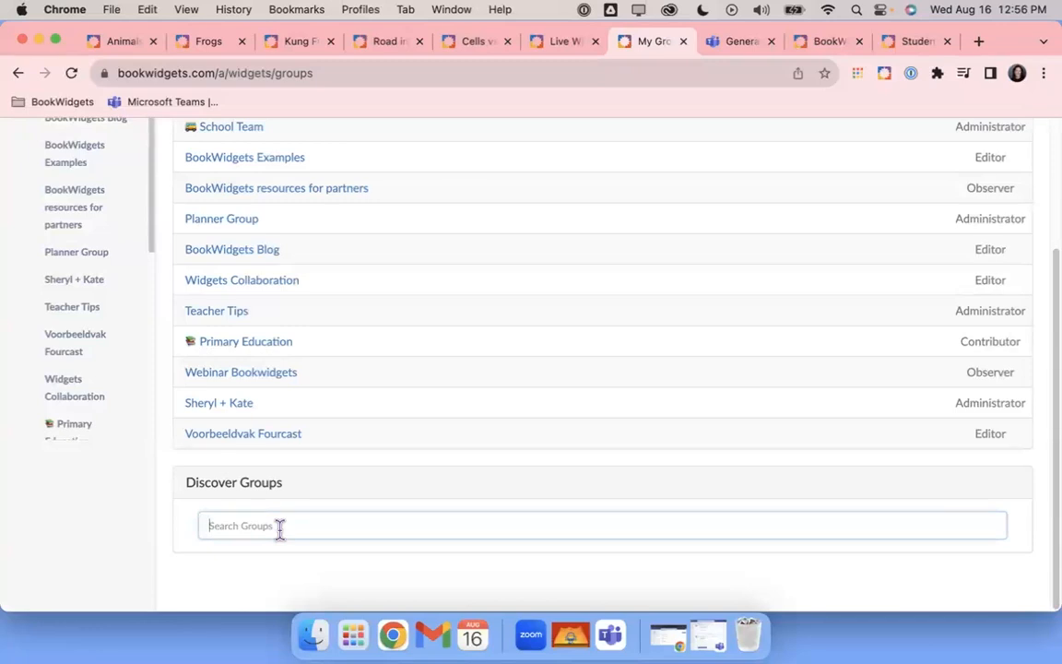
{"action": "scroll", "coordinate": [363, 356], "scroll_direction": "up", "scroll_amount": 3}
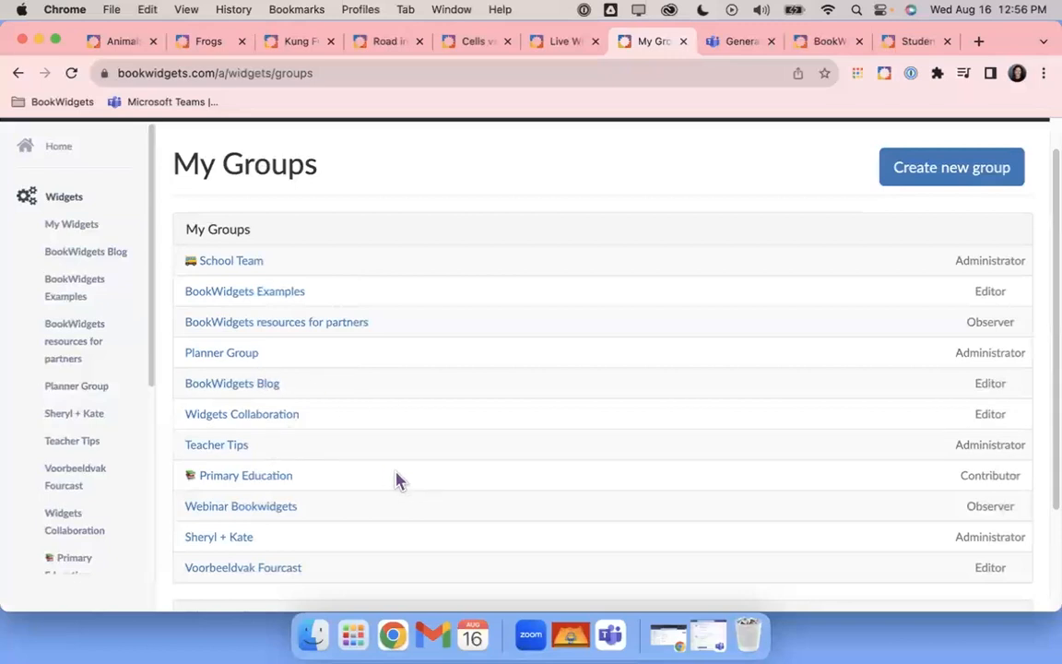
{"action": "scroll", "coordinate": [397, 480], "scroll_direction": "down", "scroll_amount": 3}
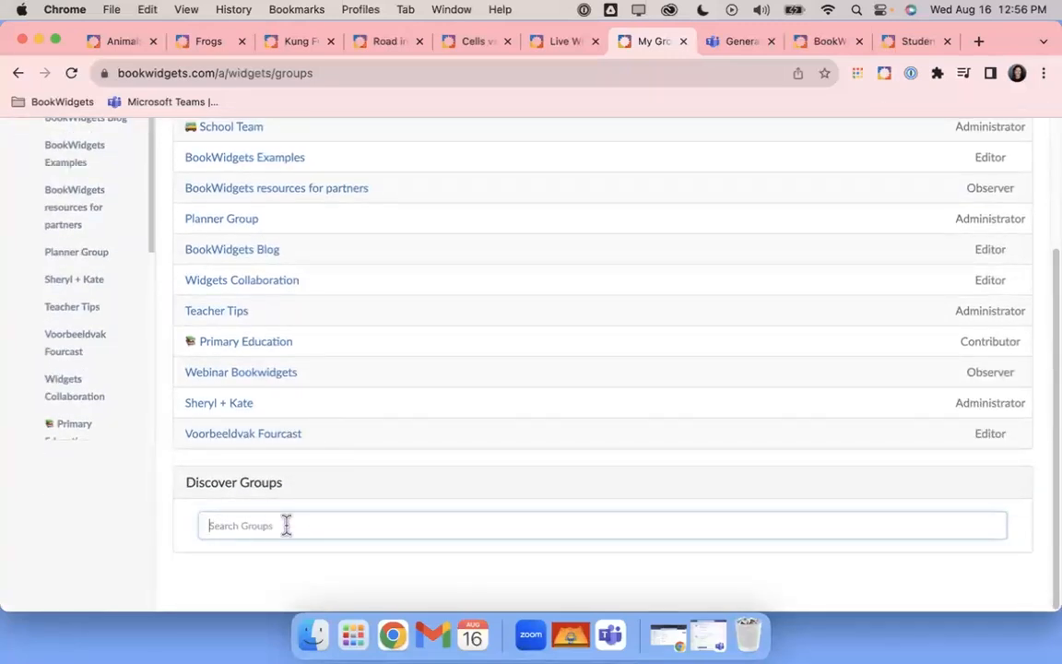
{"action": "type", "text": "blog"}
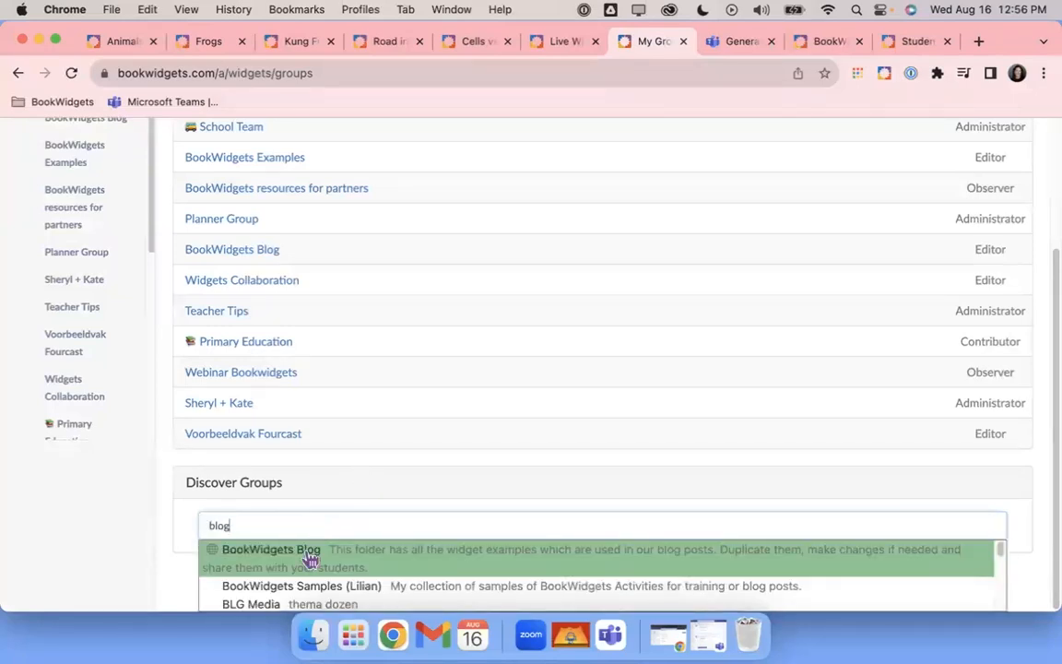
{"action": "left_click", "coordinate": [311, 560]}
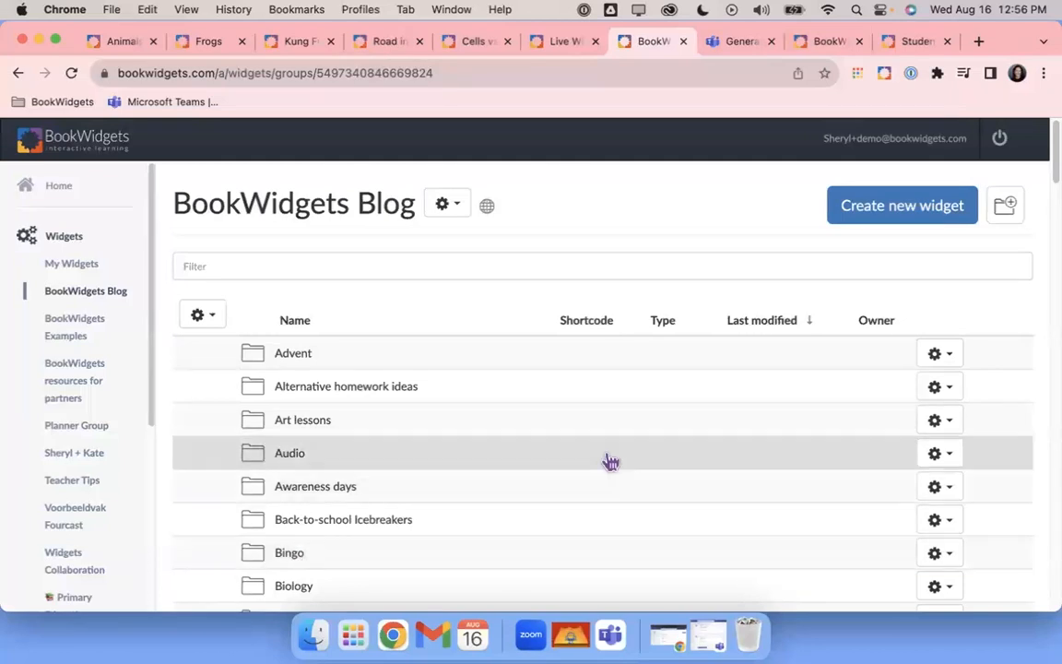
Browse the BookWidgets Blog folders and open Back-to-school Icebreakers with its six widgets
{"action": "scroll", "coordinate": [610, 462], "scroll_direction": "down", "scroll_amount": 2}
{"action": "scroll", "coordinate": [610, 459], "scroll_direction": "down", "scroll_amount": 5}
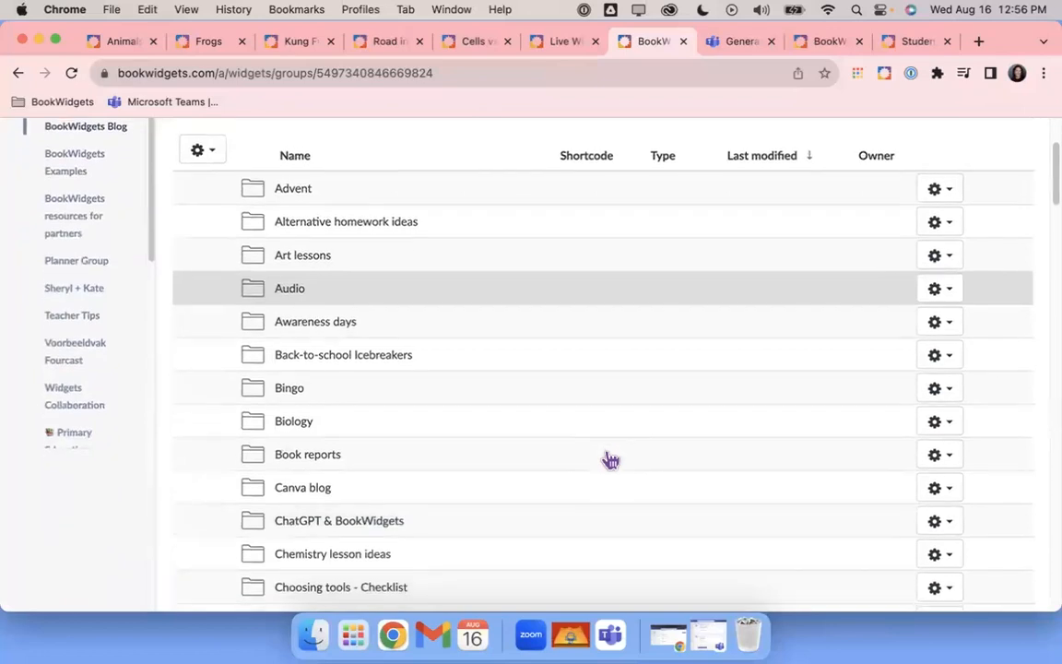
{"action": "scroll", "coordinate": [611, 459], "scroll_direction": "down", "scroll_amount": 6}
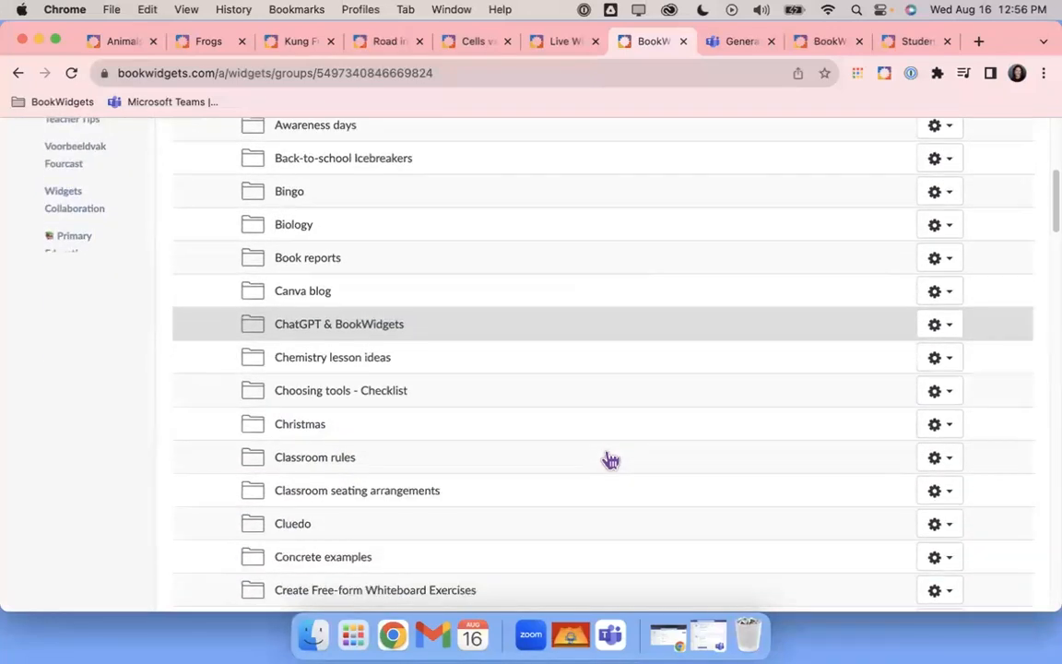
{"action": "scroll", "coordinate": [610, 459], "scroll_direction": "down", "scroll_amount": 7}
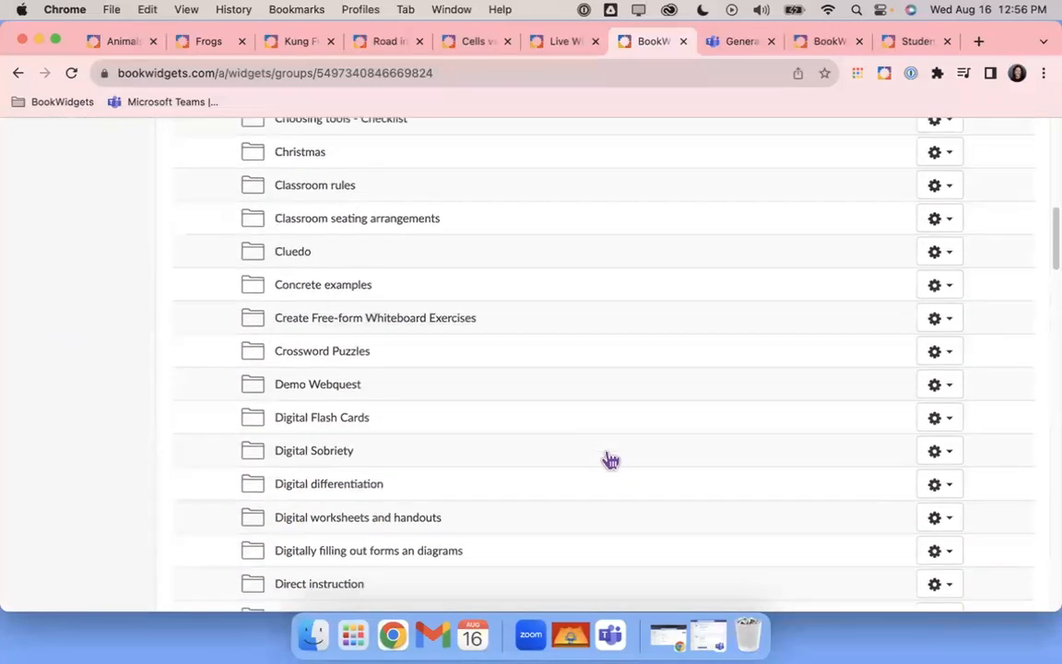
{"action": "scroll", "coordinate": [610, 459], "scroll_direction": "down", "scroll_amount": 9}
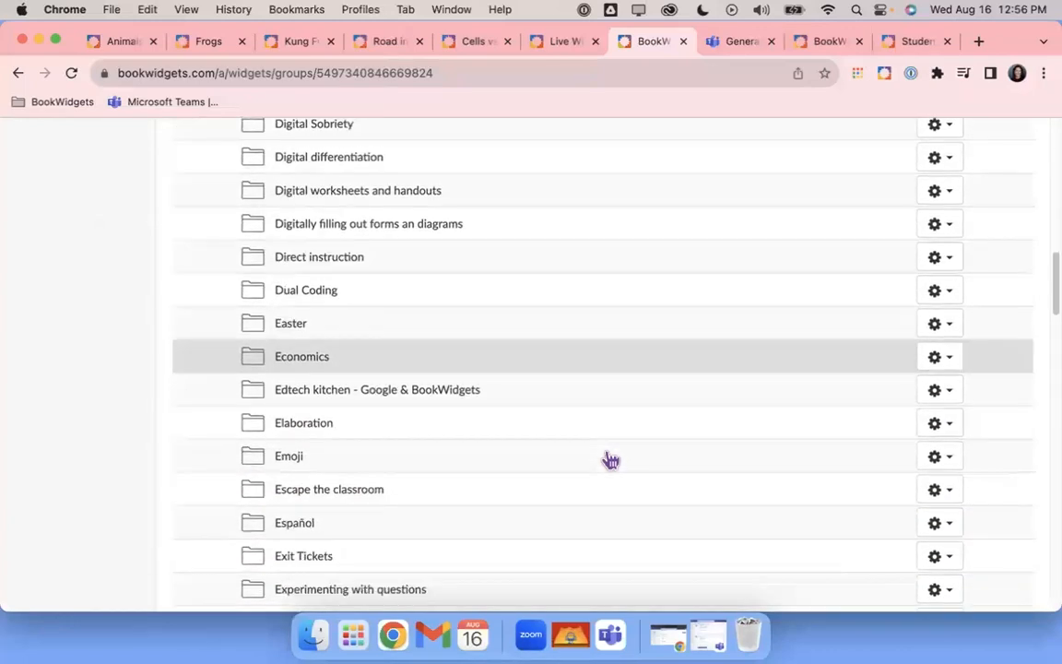
{"action": "scroll", "coordinate": [610, 459], "scroll_direction": "down", "scroll_amount": 15}
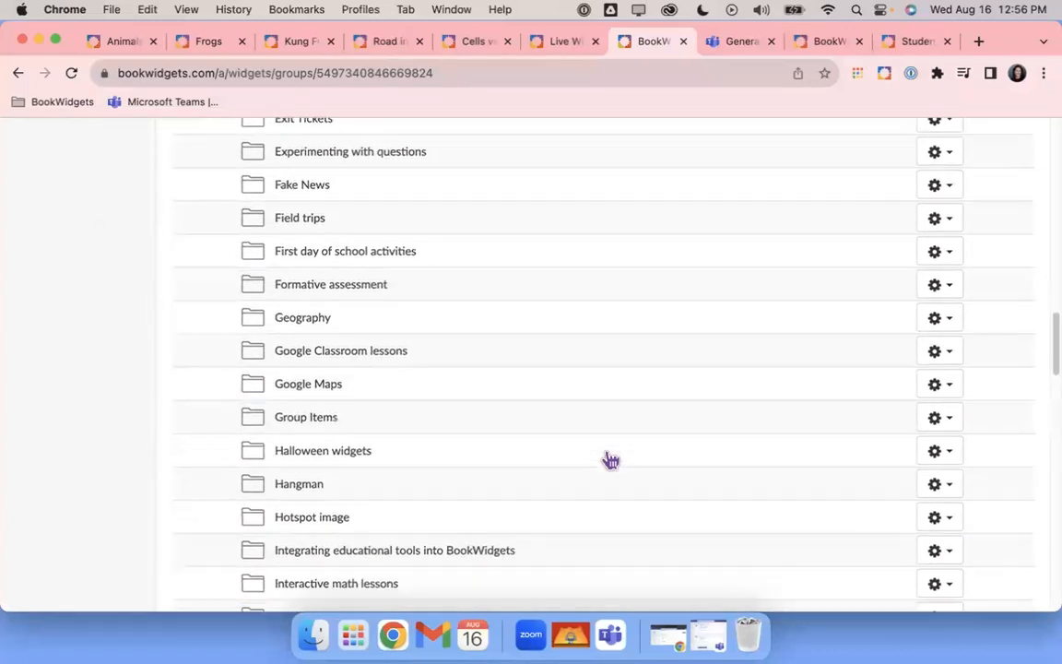
{"action": "scroll", "coordinate": [611, 459], "scroll_direction": "down", "scroll_amount": 7}
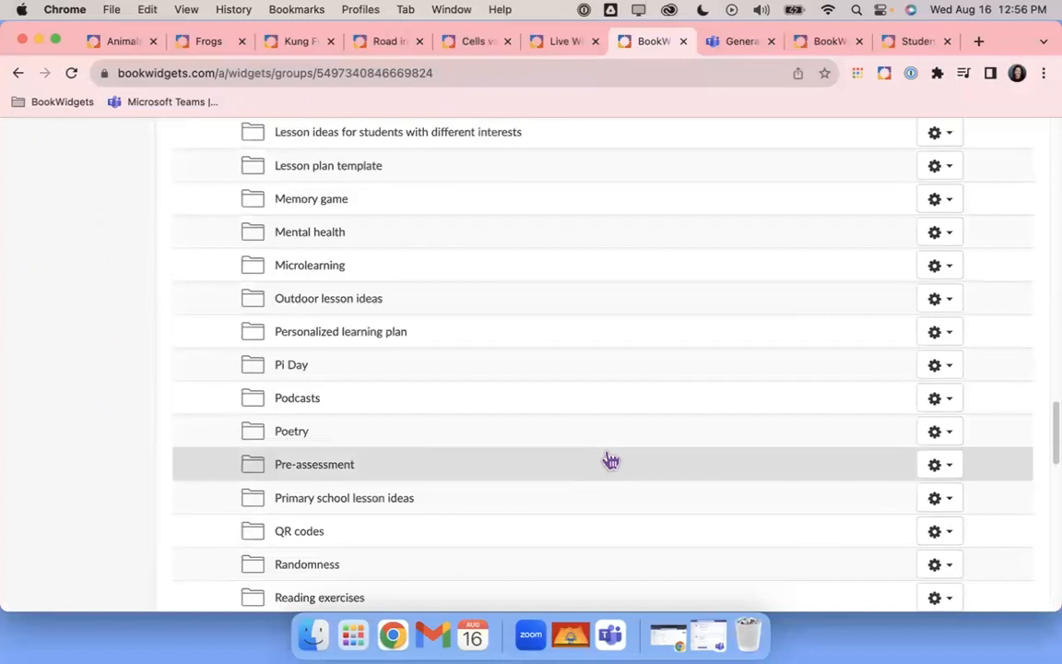
{"action": "scroll", "coordinate": [611, 460], "scroll_direction": "up", "scroll_amount": 20}
{"action": "scroll", "coordinate": [611, 459], "scroll_direction": "up", "scroll_amount": 11}
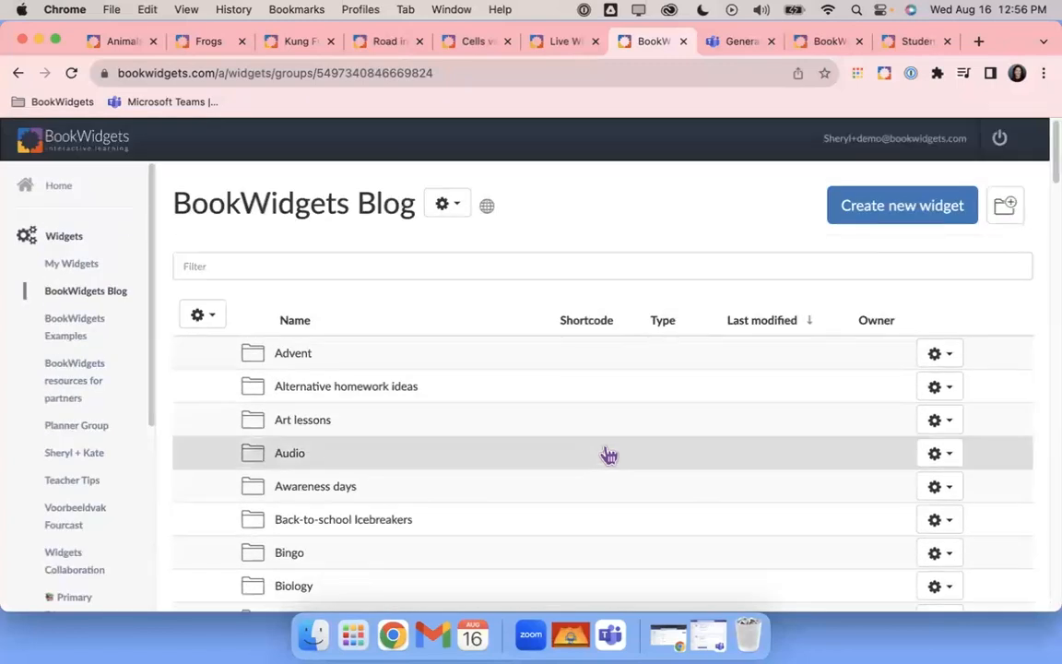
{"action": "scroll", "coordinate": [605, 449], "scroll_direction": "down", "scroll_amount": 4}
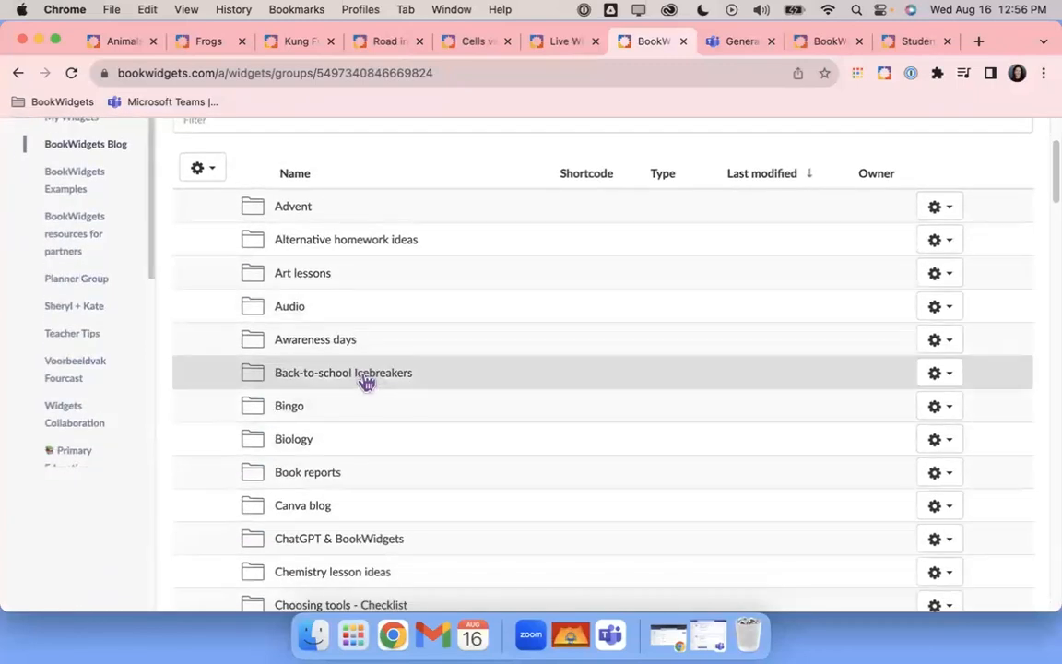
{"action": "left_click", "coordinate": [366, 382]}
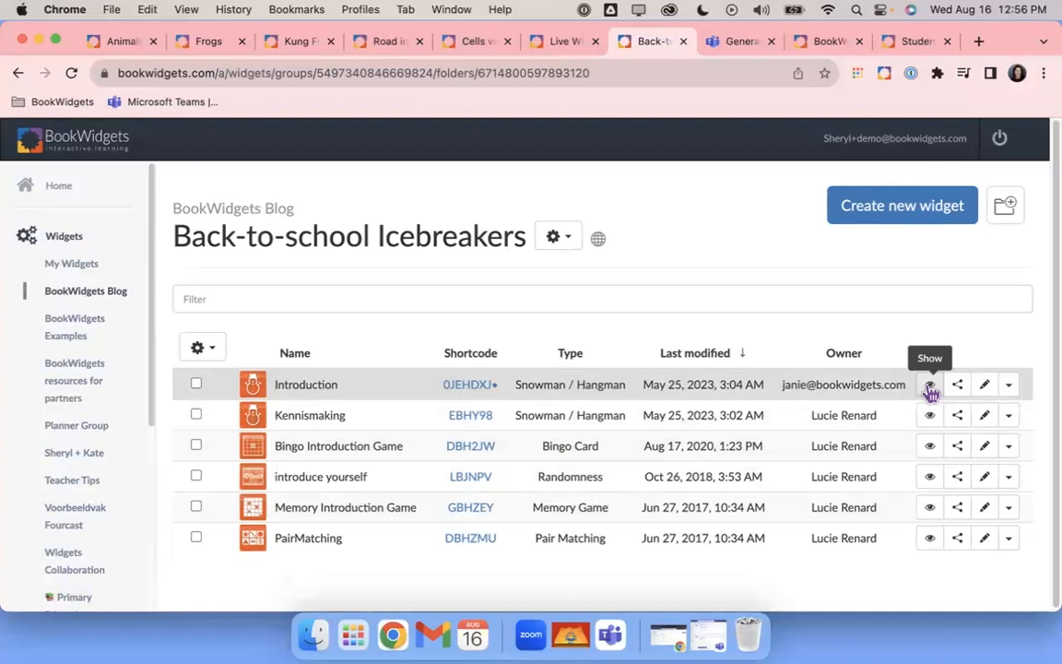
Preview the Bingo Introduction Game's 5×5 card, close it, and show the Introduction widget's actions
{"action": "left_click", "coordinate": [930, 446]}
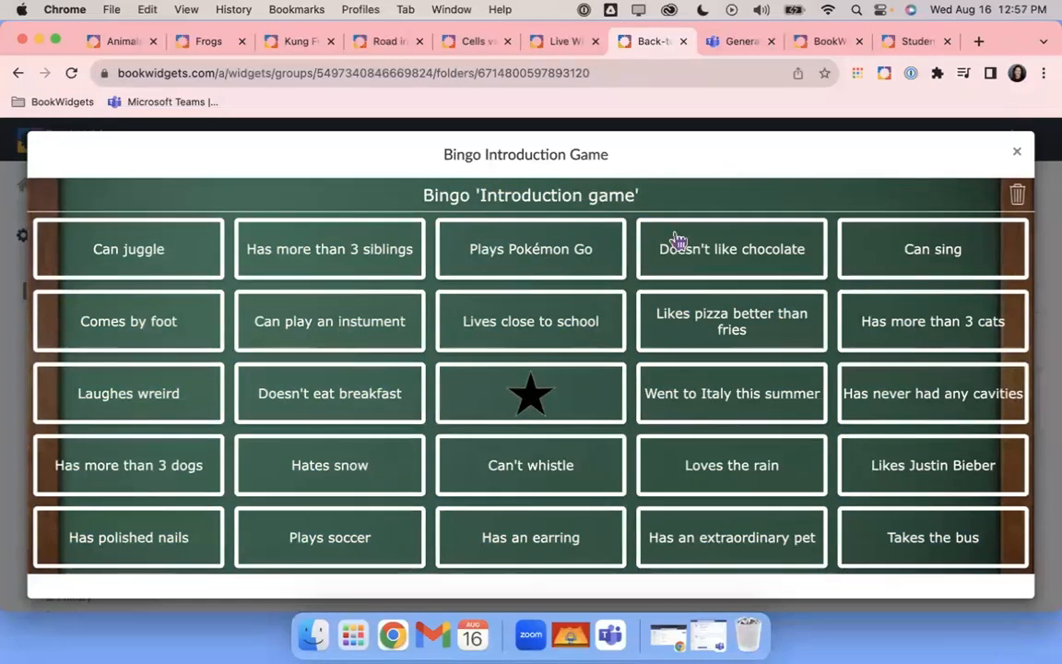
{"action": "left_click", "coordinate": [1017, 157]}
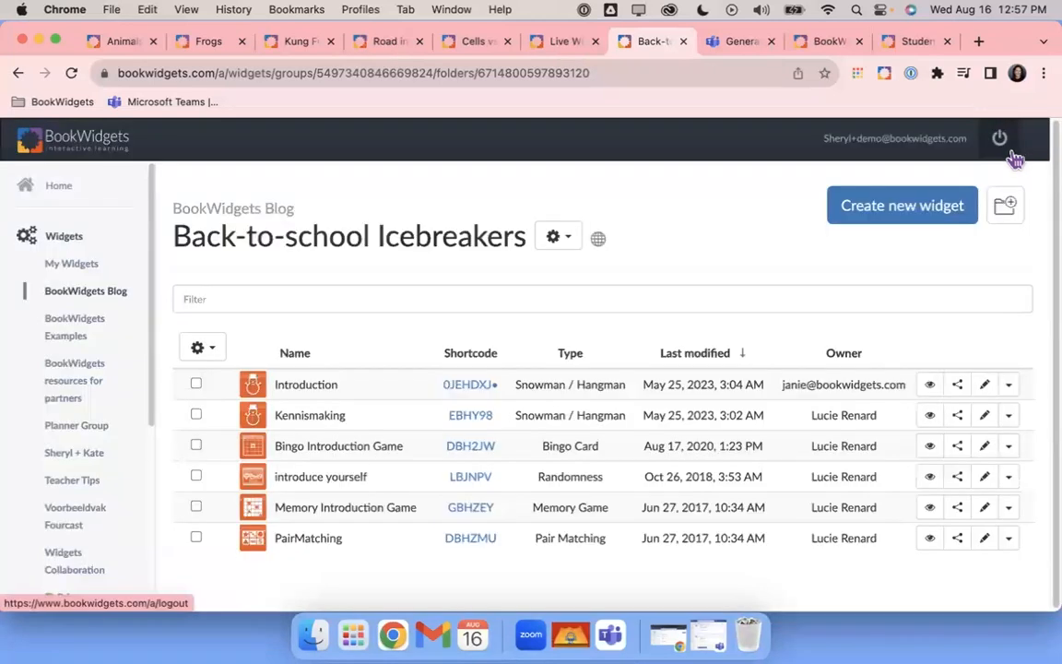
{"action": "left_click", "coordinate": [1011, 389]}
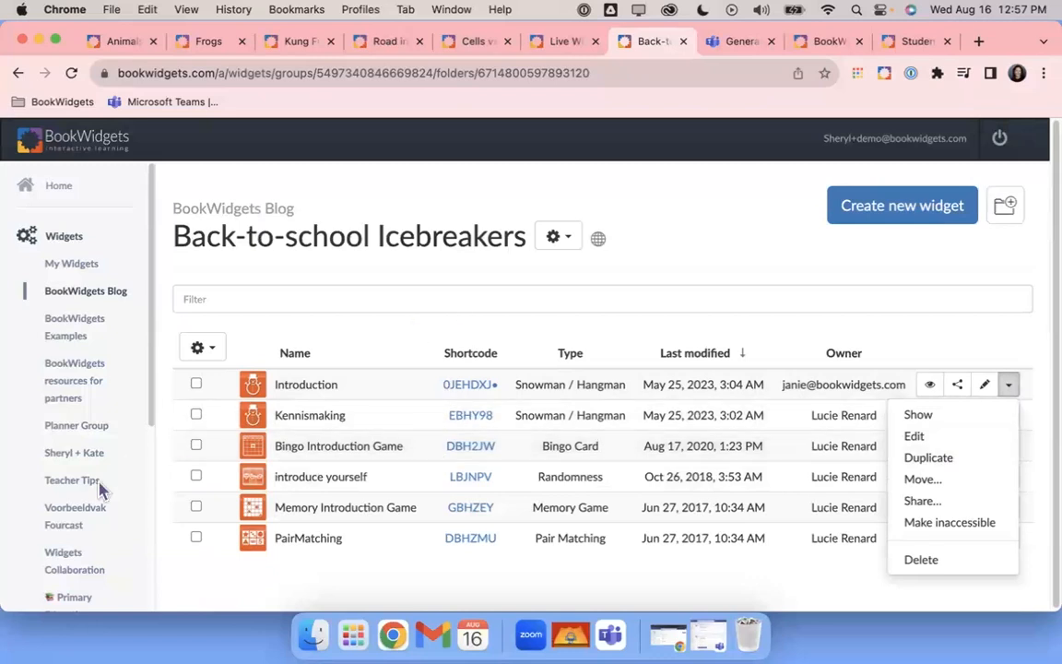
Go to My Groups and search discoverable groups for 'STEM'
{"action": "scroll", "coordinate": [61, 466], "scroll_direction": "down", "scroll_amount": 5}
{"action": "scroll", "coordinate": [64, 472], "scroll_direction": "down", "scroll_amount": 2}
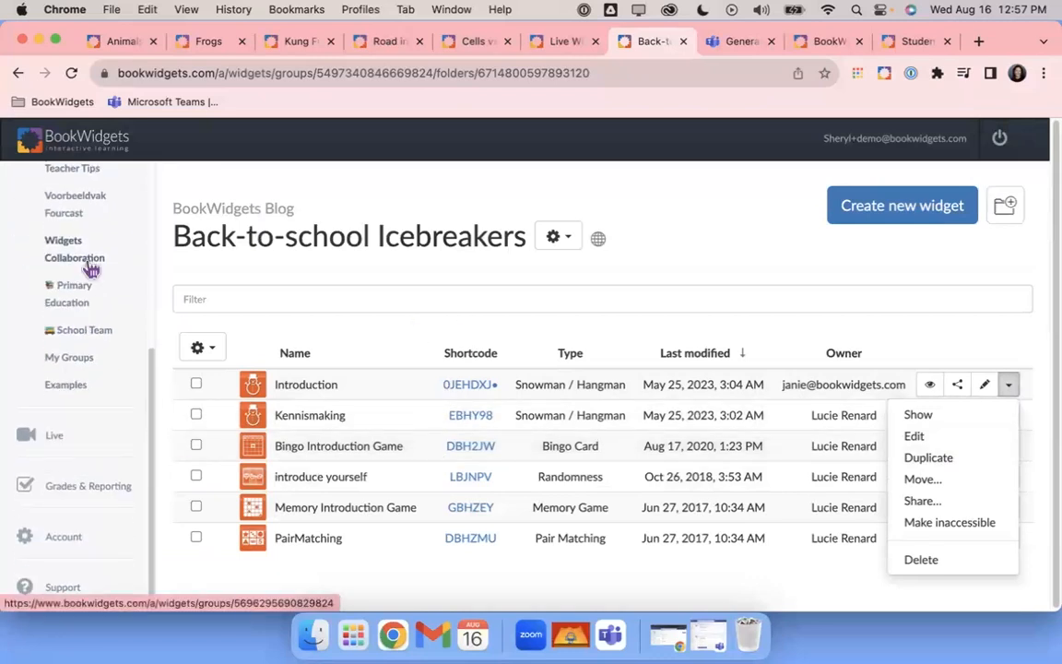
{"action": "scroll", "coordinate": [90, 266], "scroll_direction": "up", "scroll_amount": 1}
{"action": "left_click", "coordinate": [70, 395]}
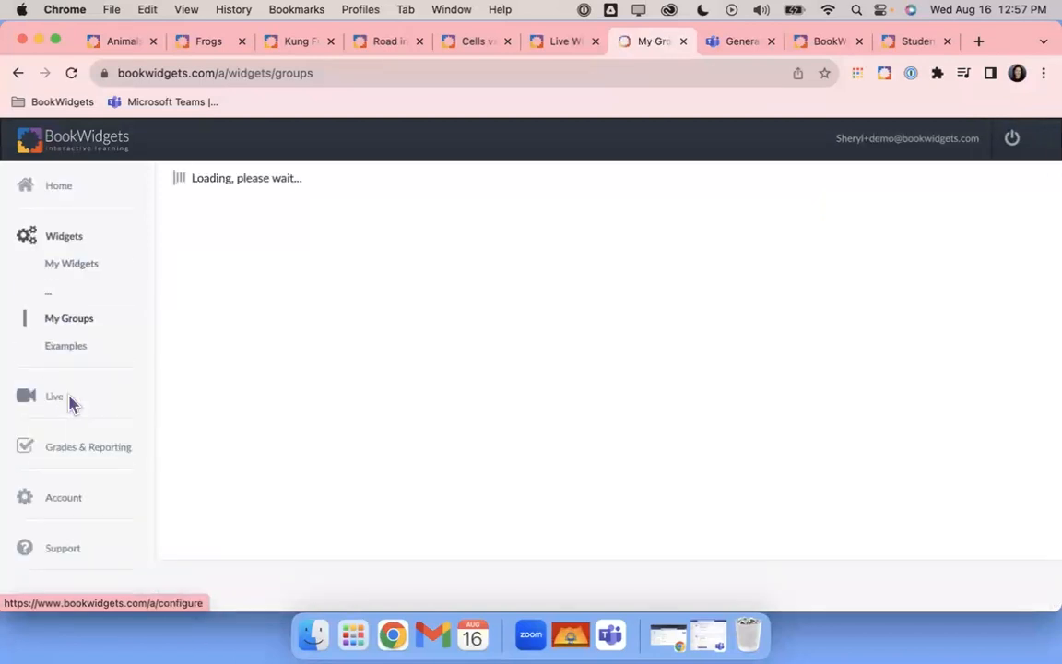
{"action": "scroll", "coordinate": [401, 389], "scroll_direction": "down", "scroll_amount": 4}
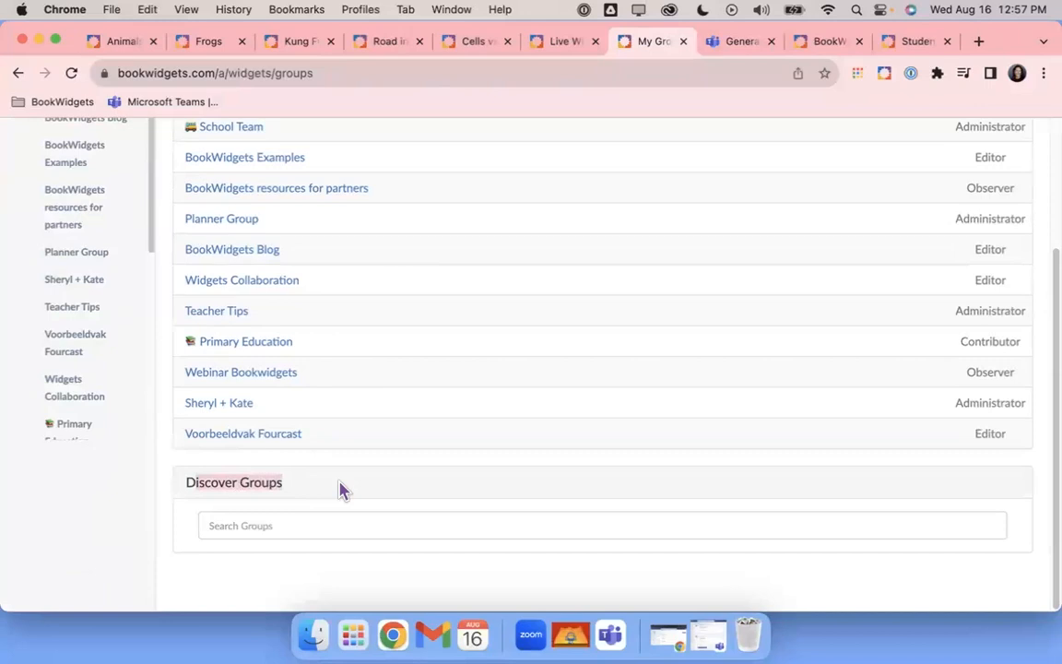
{"action": "left_click", "coordinate": [307, 524]}
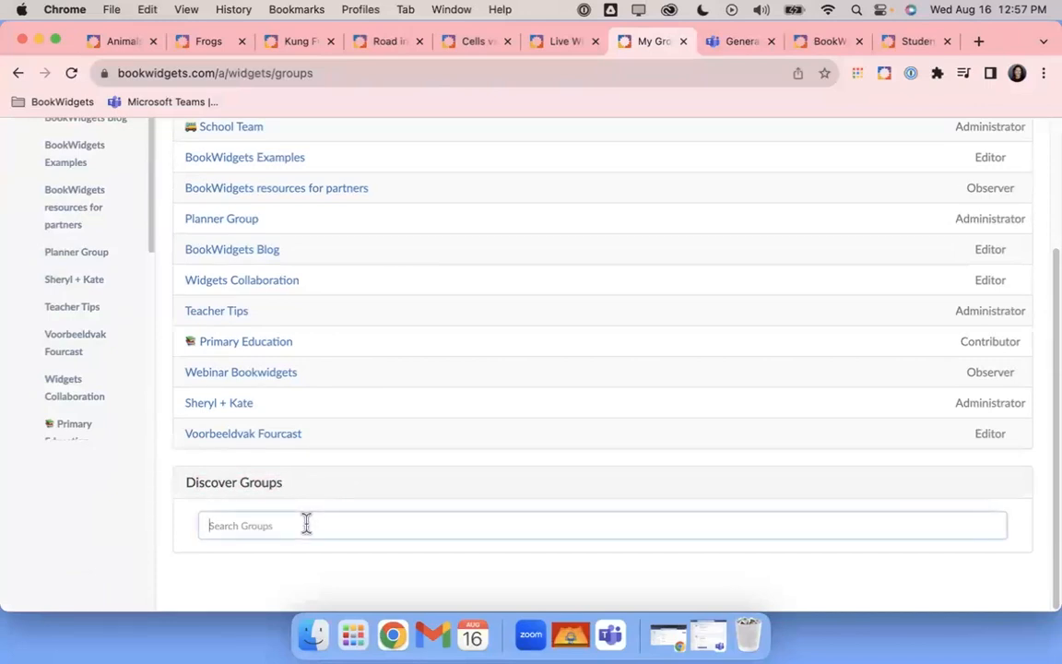
{"action": "type", "text": "STEM"}
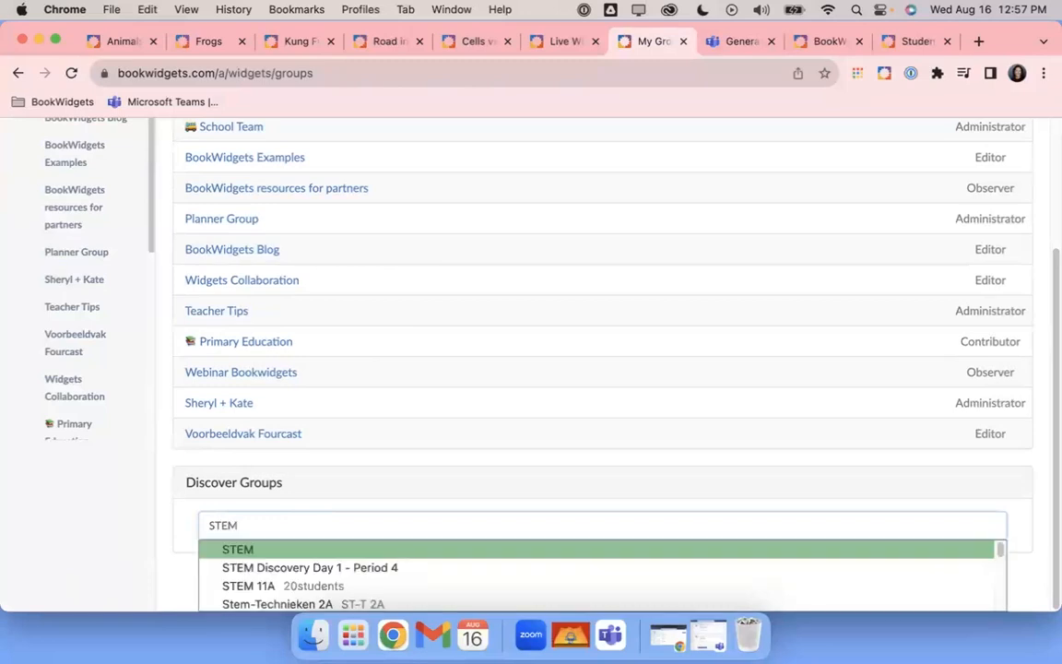
{"action": "key", "text": "Return"}
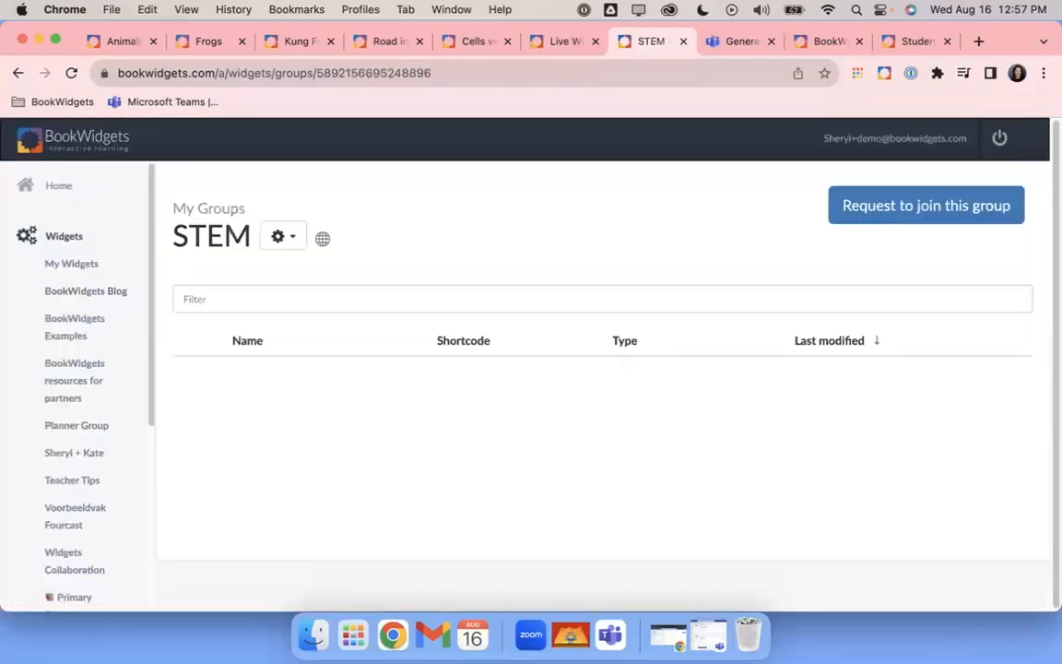
Return to the My Groups overview and repeat the 'STEM' group search
{"action": "left_click", "coordinate": [207, 211]}
{"action": "scroll", "coordinate": [396, 499], "scroll_direction": "down", "scroll_amount": 3}
{"action": "left_click", "coordinate": [341, 533]}
{"action": "type", "text": "STEM"}
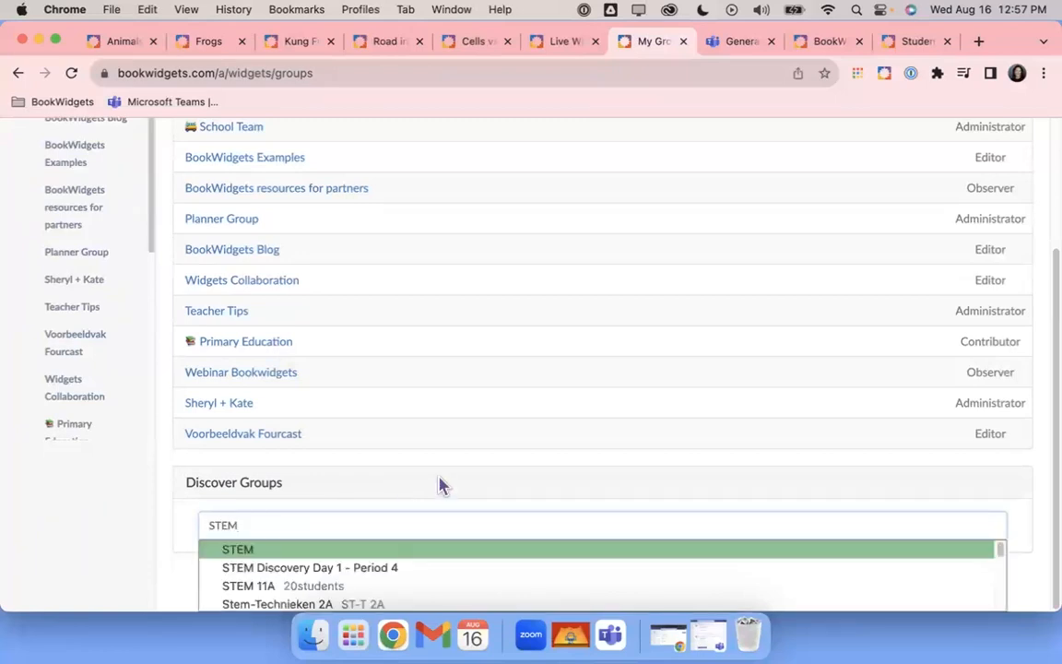
{"action": "scroll", "coordinate": [470, 550], "scroll_direction": "down", "scroll_amount": 5}
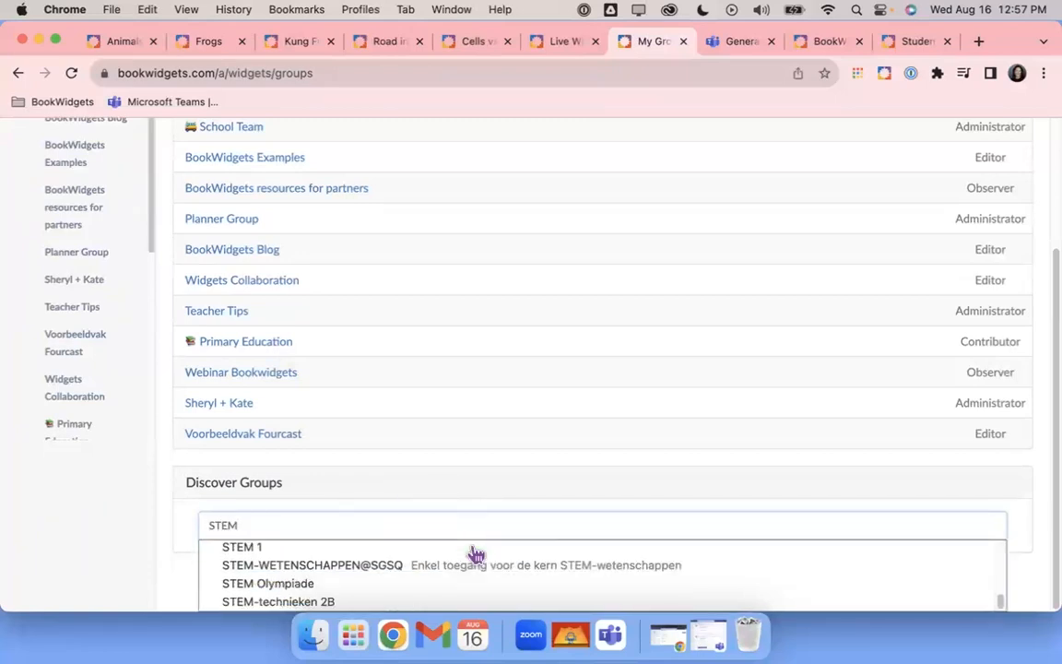
{"action": "scroll", "coordinate": [467, 525], "scroll_direction": "up", "scroll_amount": 3}
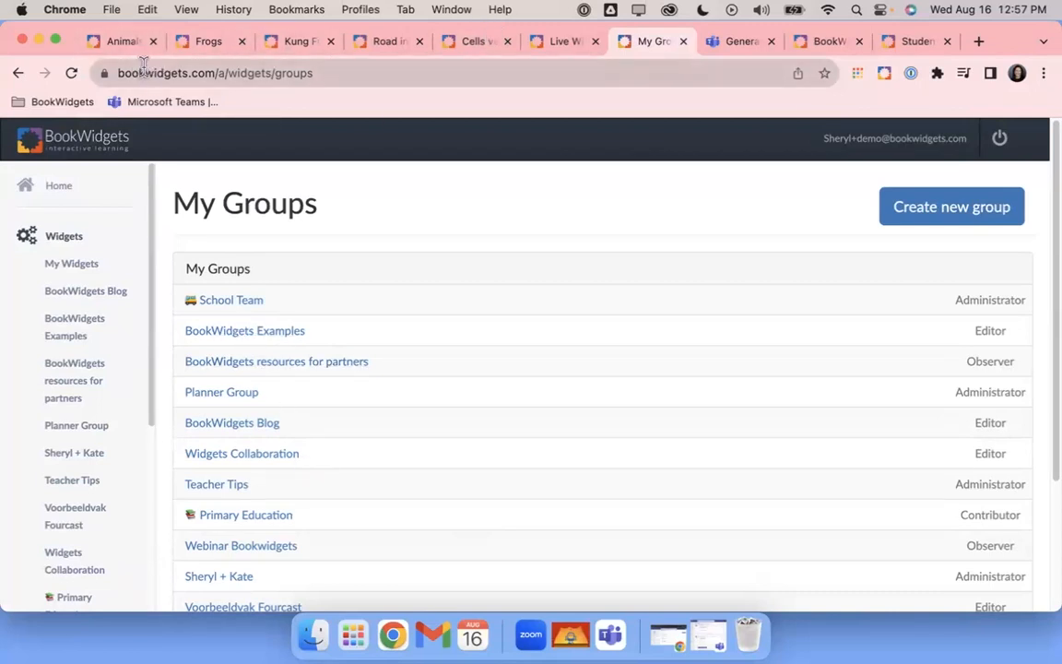
Present the slides full screen and step back two slides to 'Thank you for watching!'
{"action": "key", "text": "ctrl+Right"}
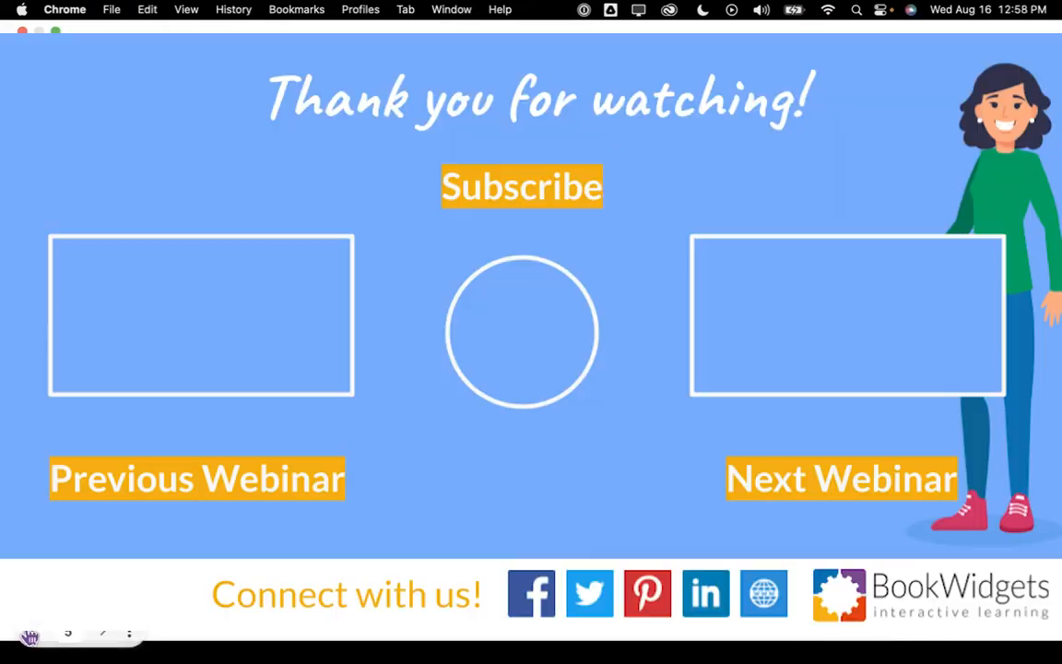
{"action": "left_click", "coordinate": [28, 633]}
{"action": "left_click", "coordinate": [29, 636]}
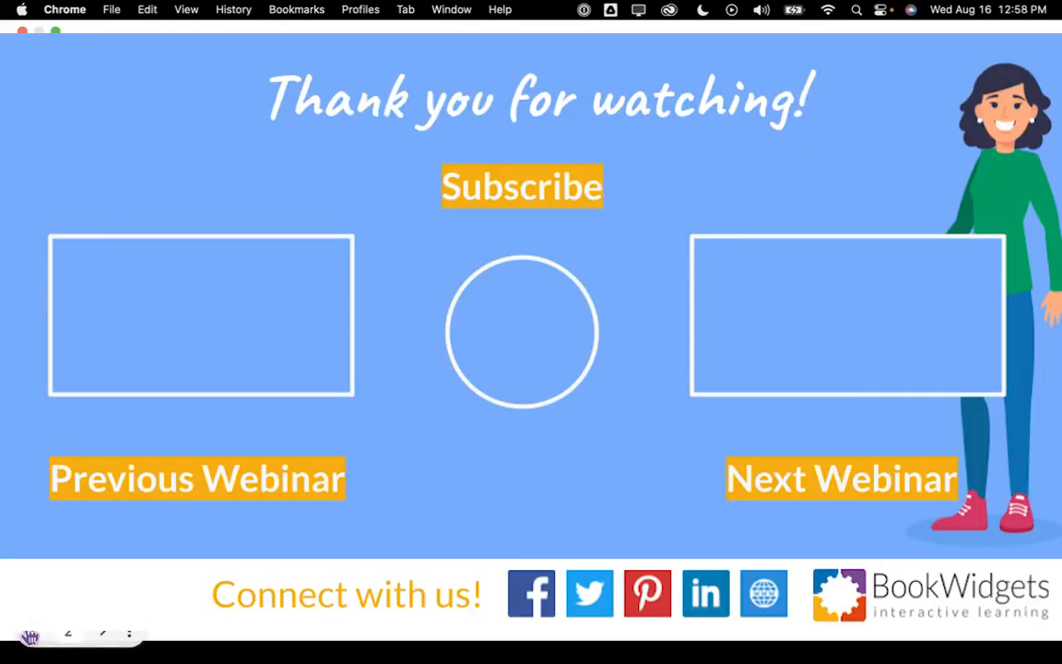